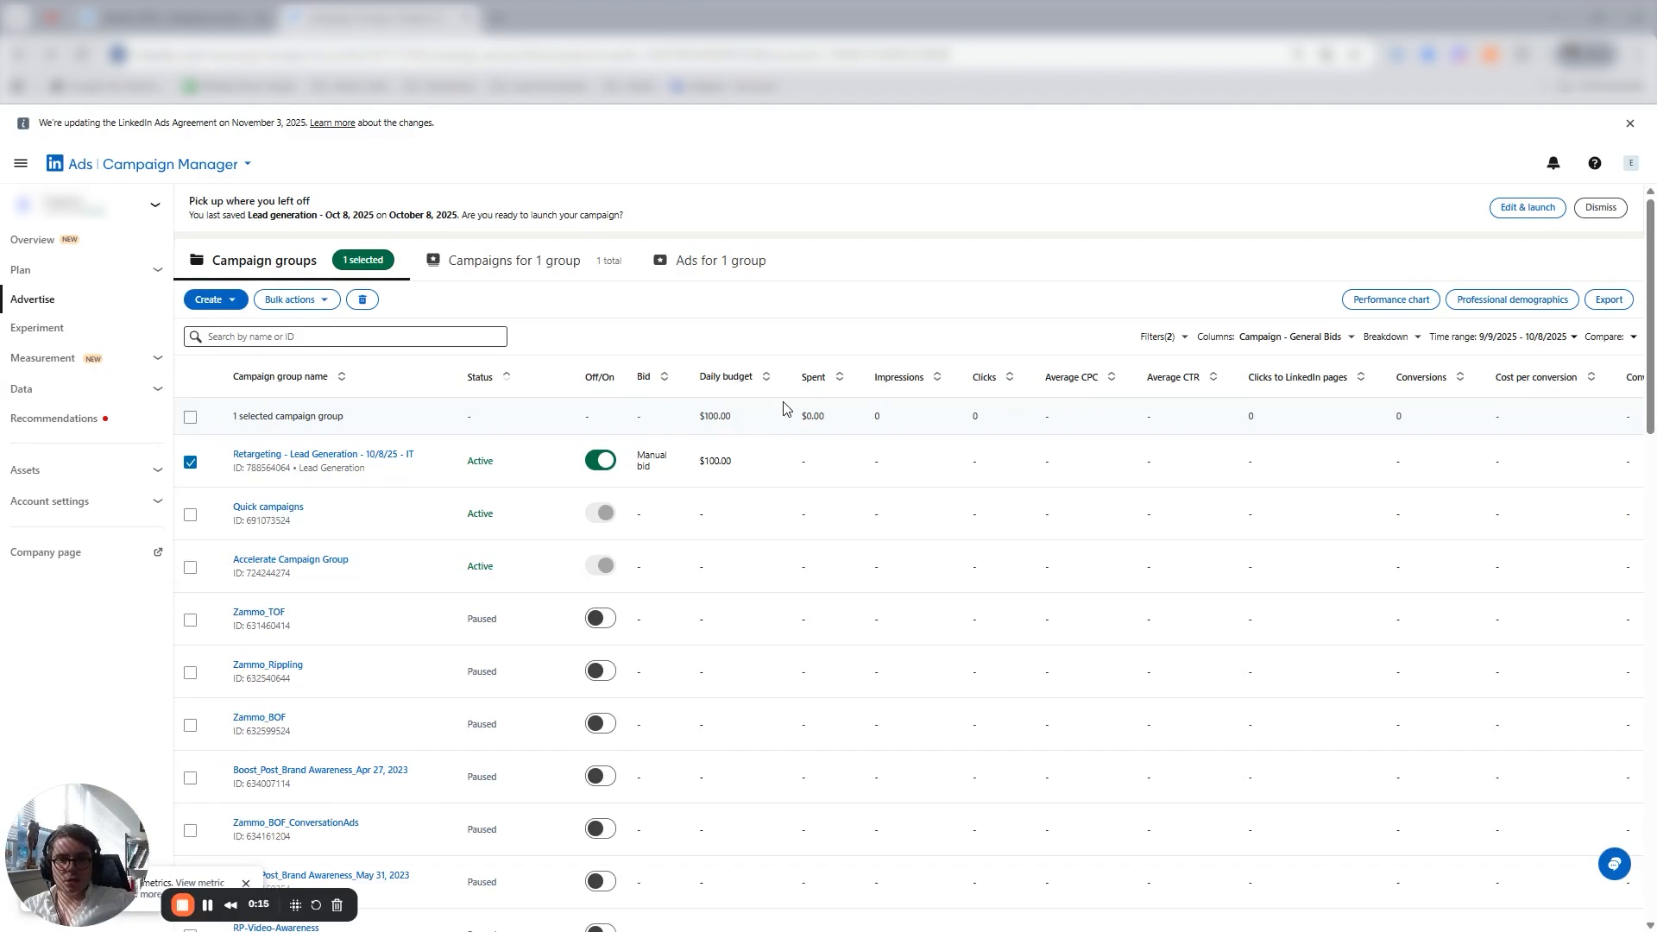
Open the Conversion tracking page and read the notice about connecting revenue data to auto-create conversions.
left_click(155, 275)
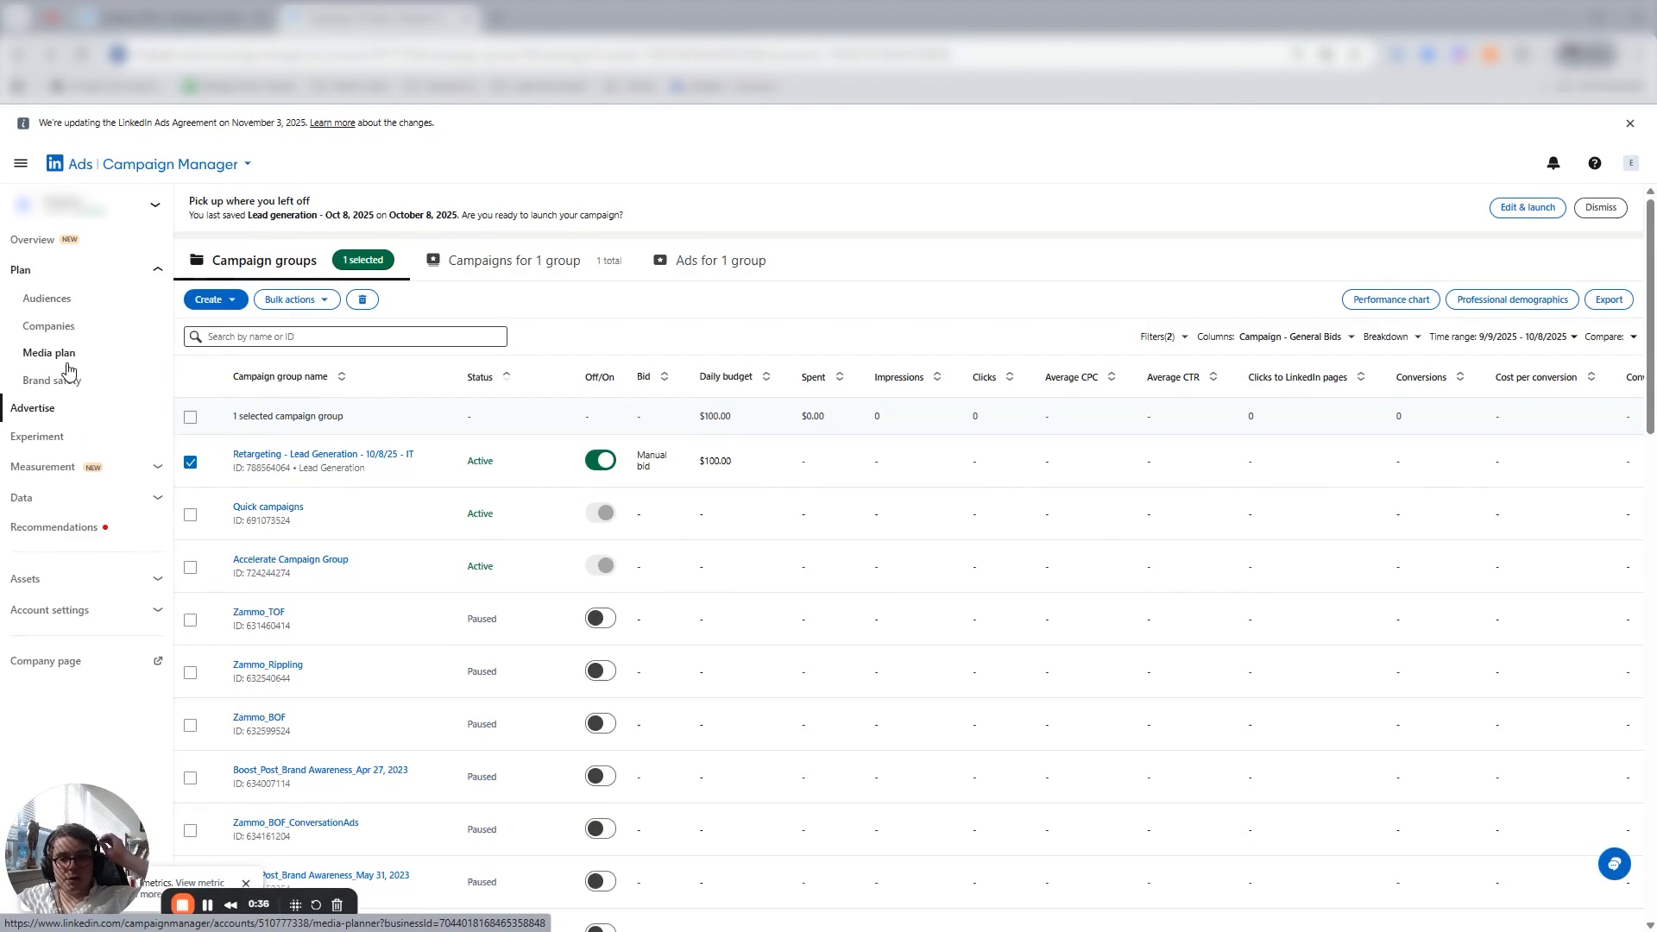
left_click(158, 501)
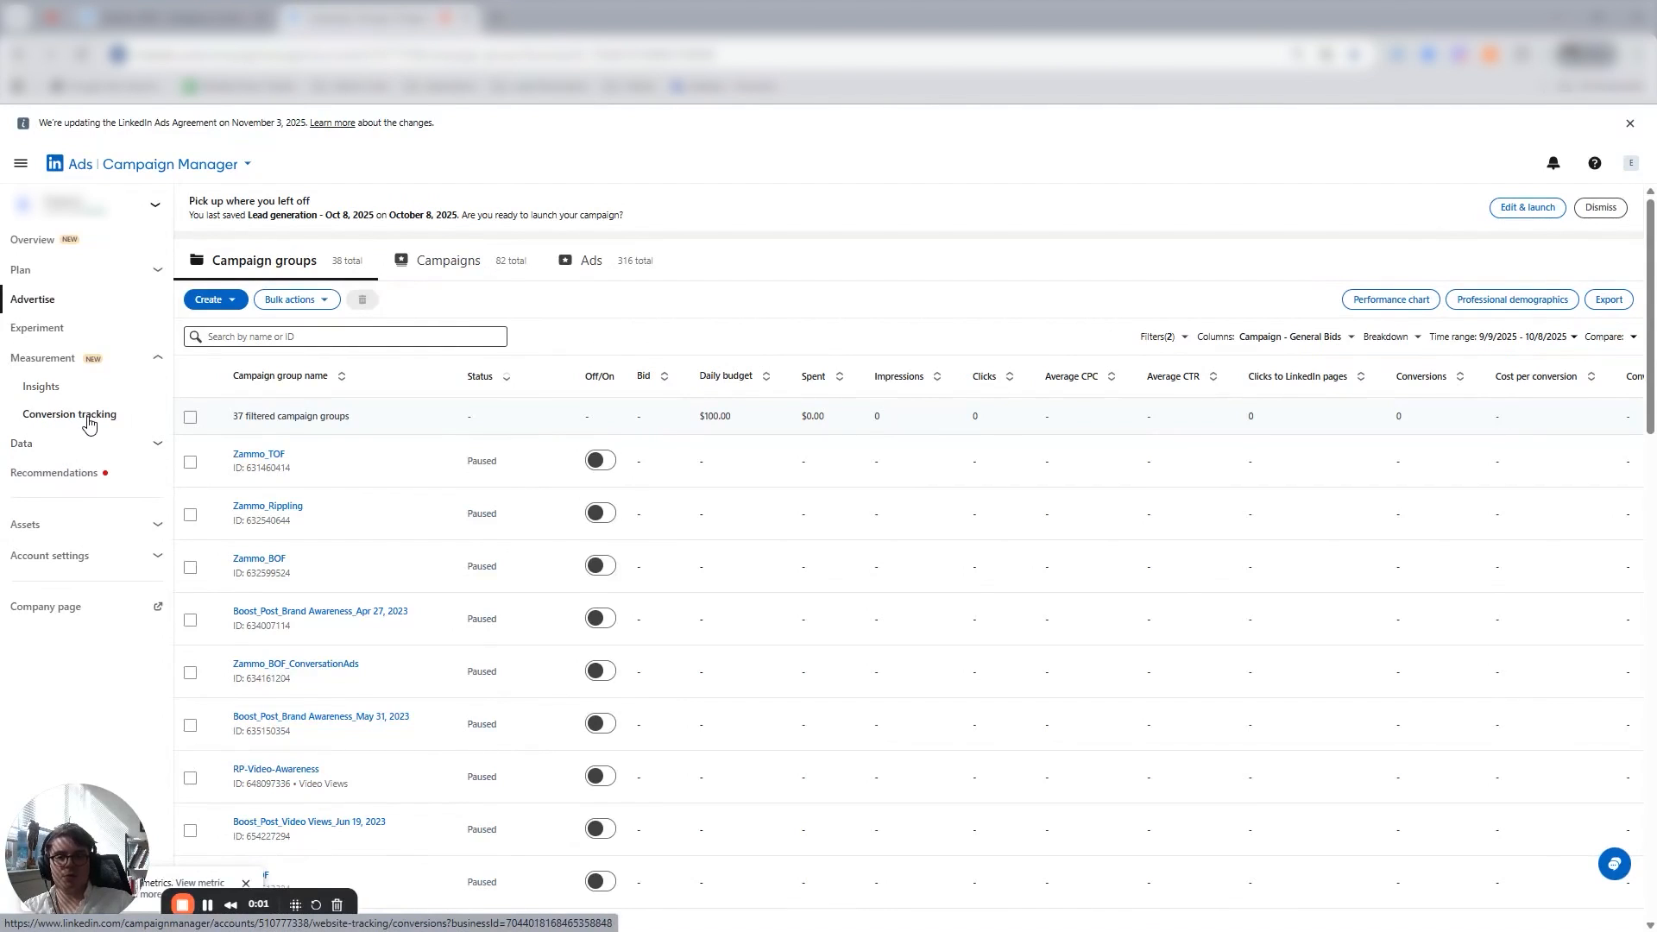
left_click(89, 416)
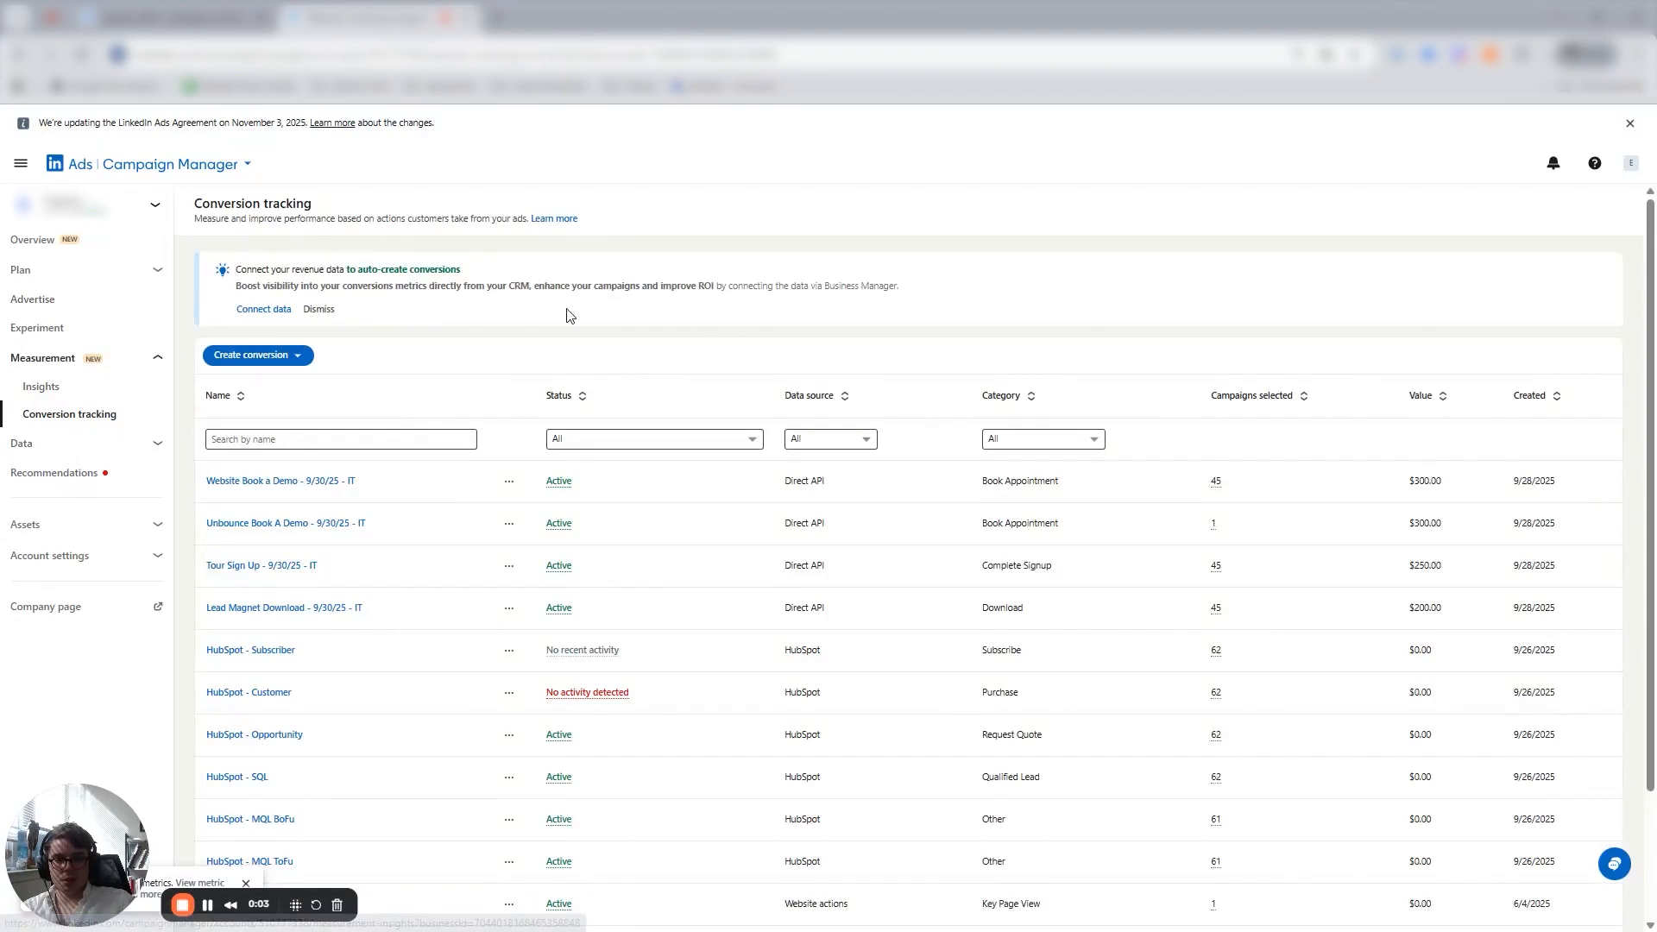
triple_click(426, 266)
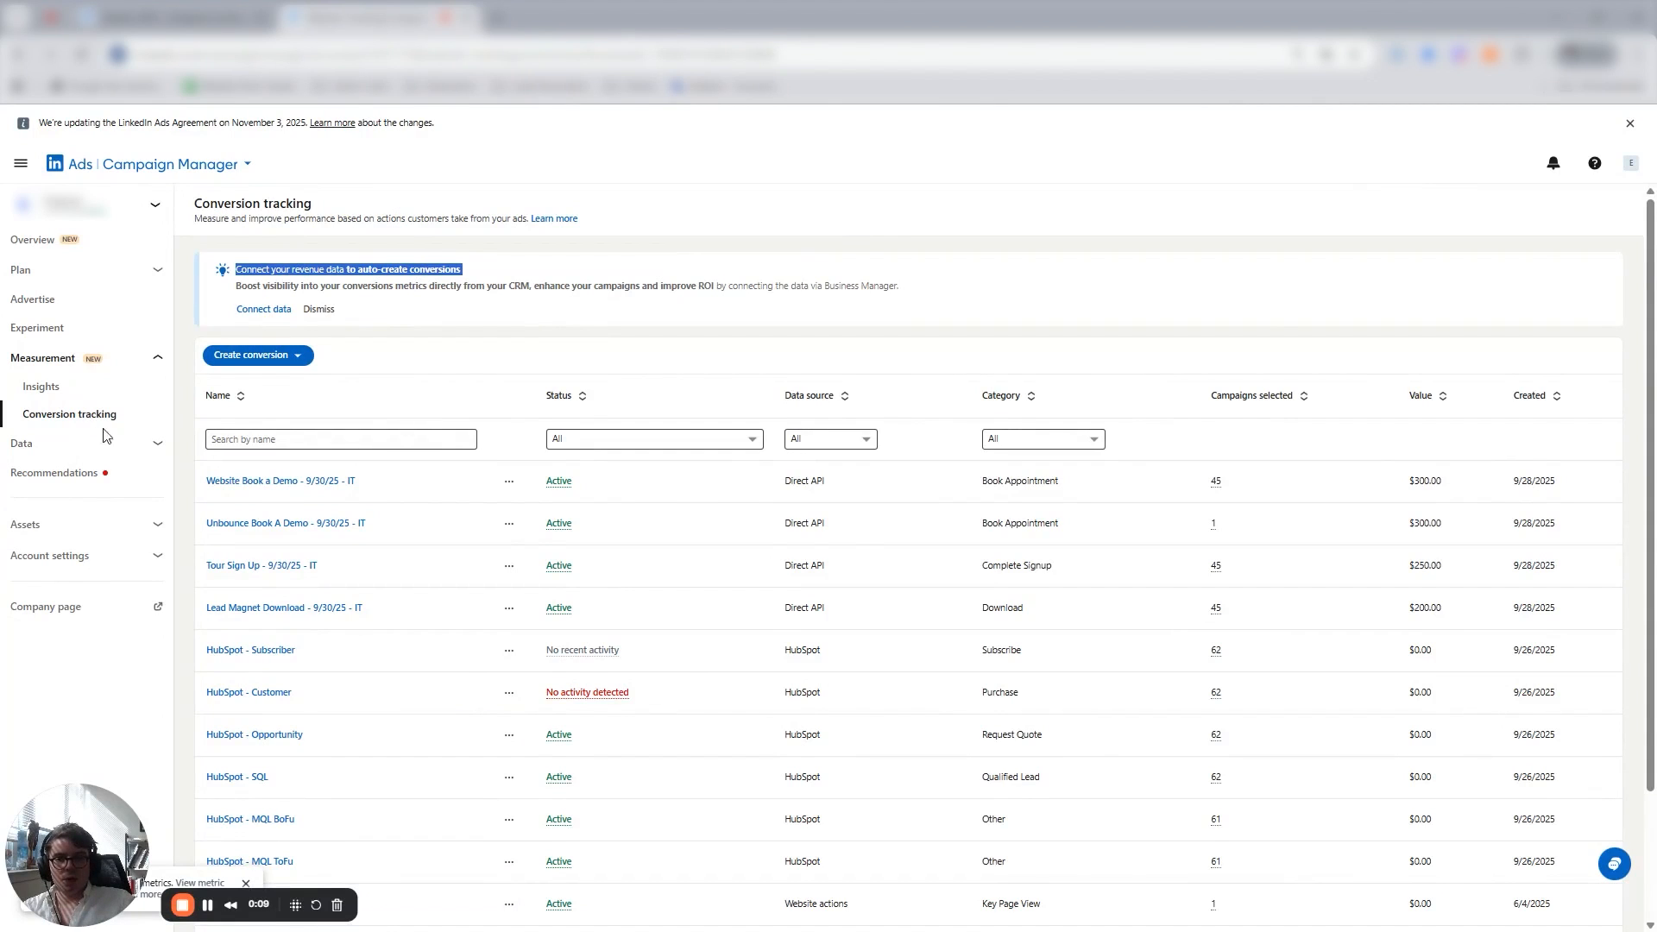
Look over the objectives in the blank campaign group form and return to the campaign groups list.
left_click(43, 300)
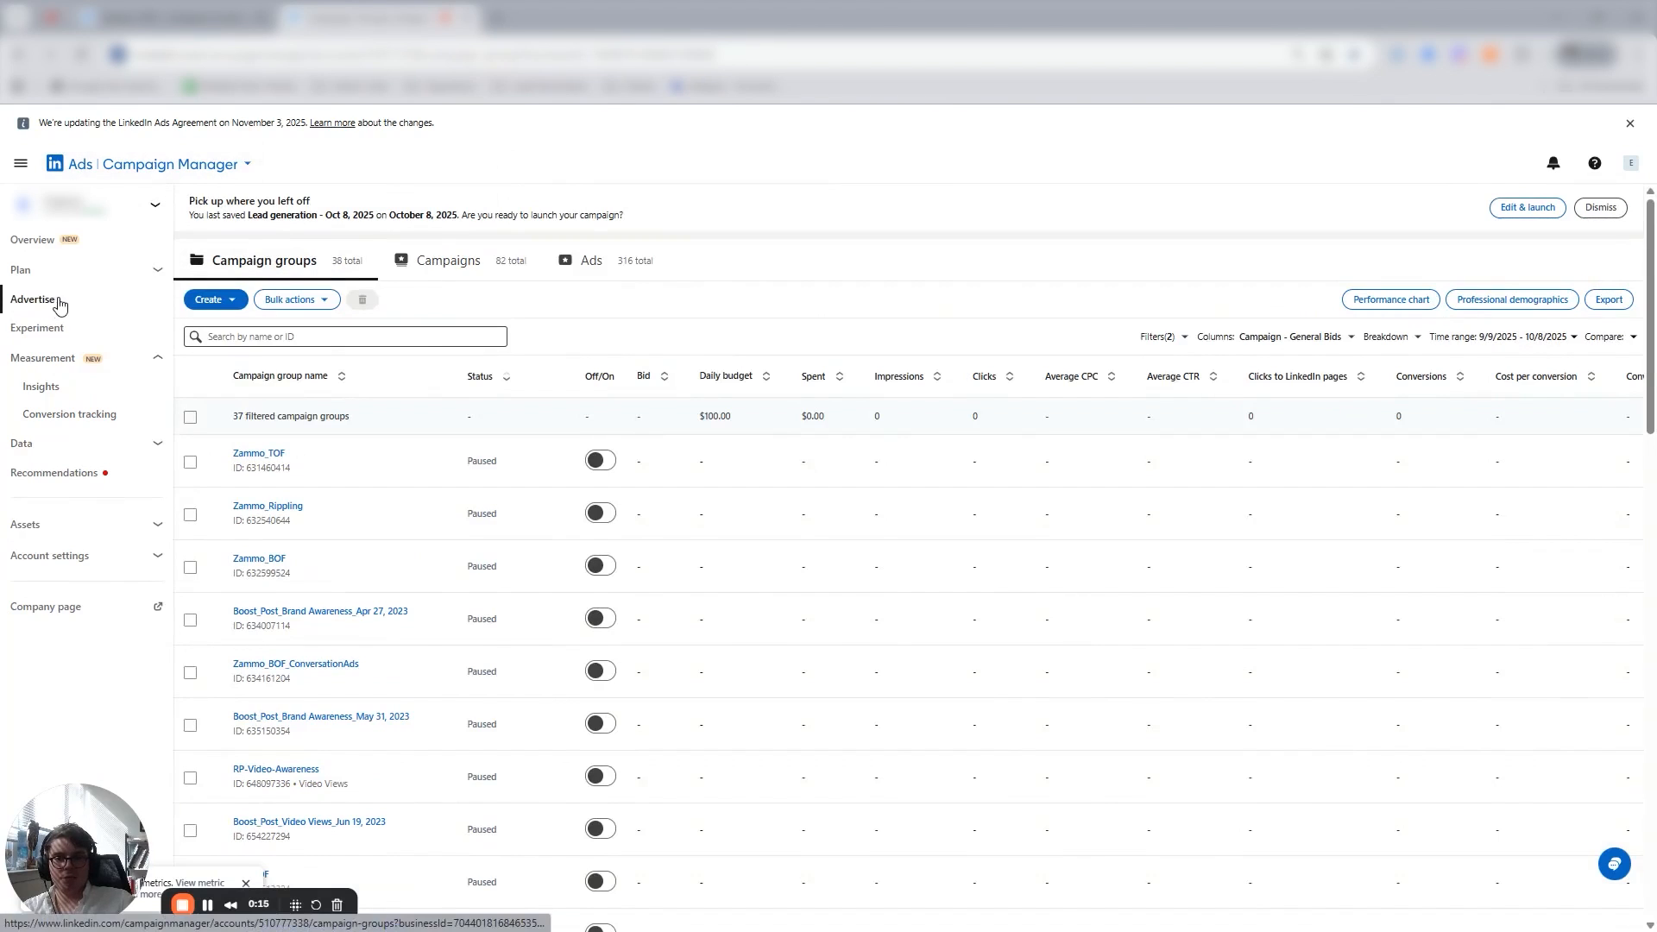
left_click(218, 307)
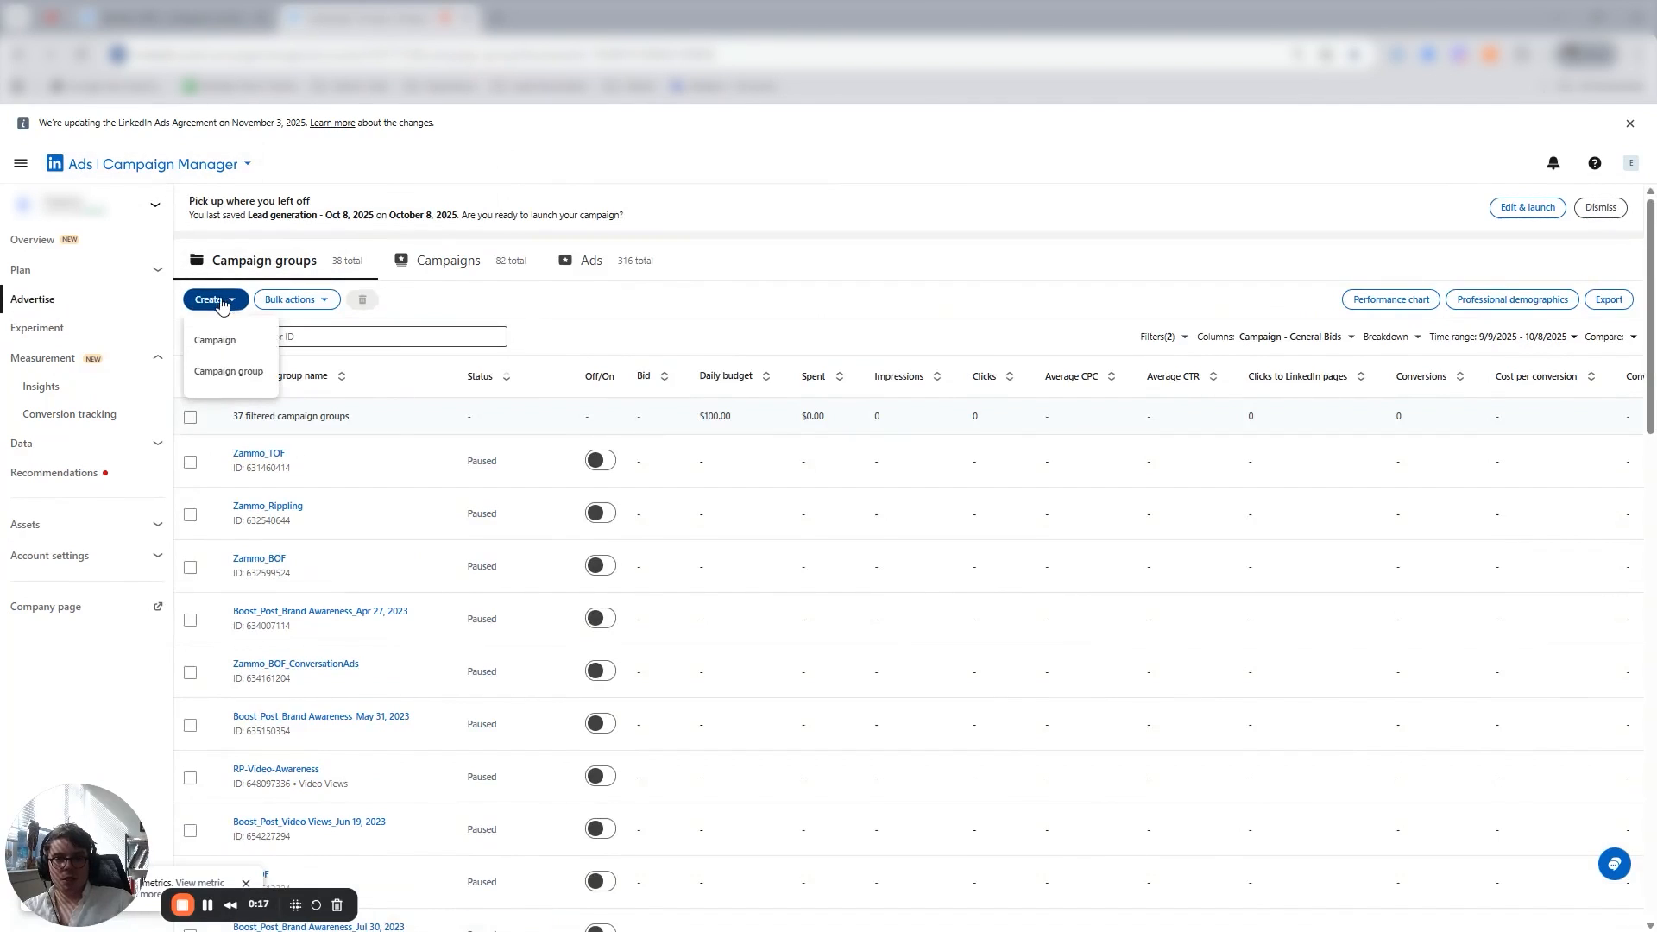
left_click(244, 376)
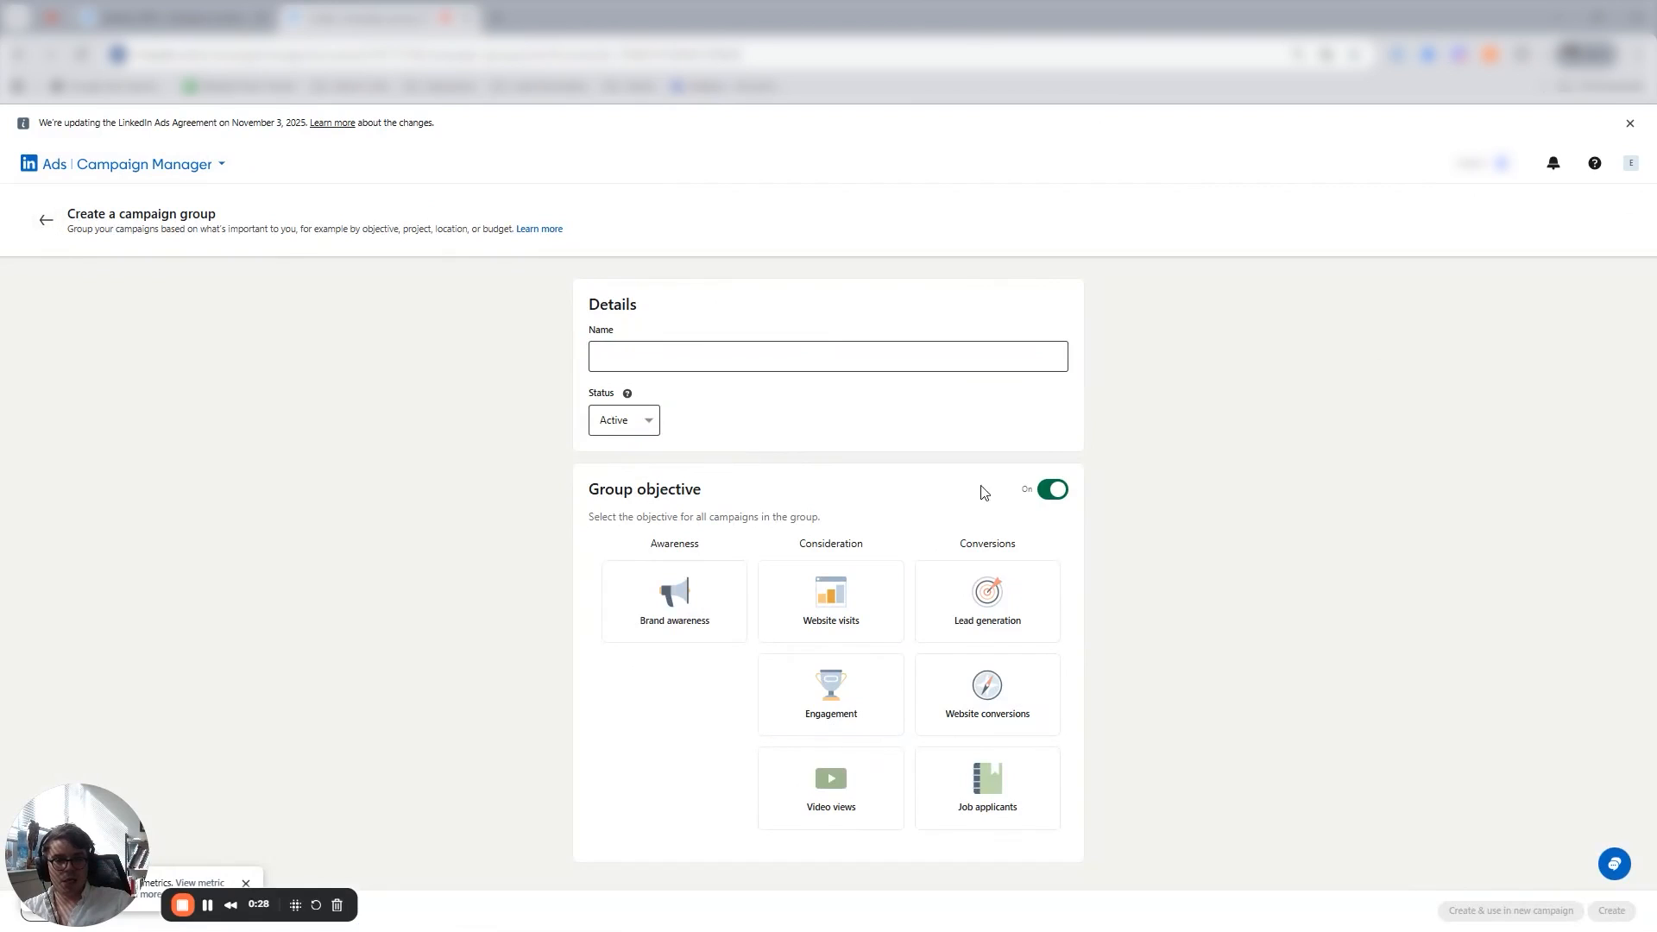
left_click(46, 220)
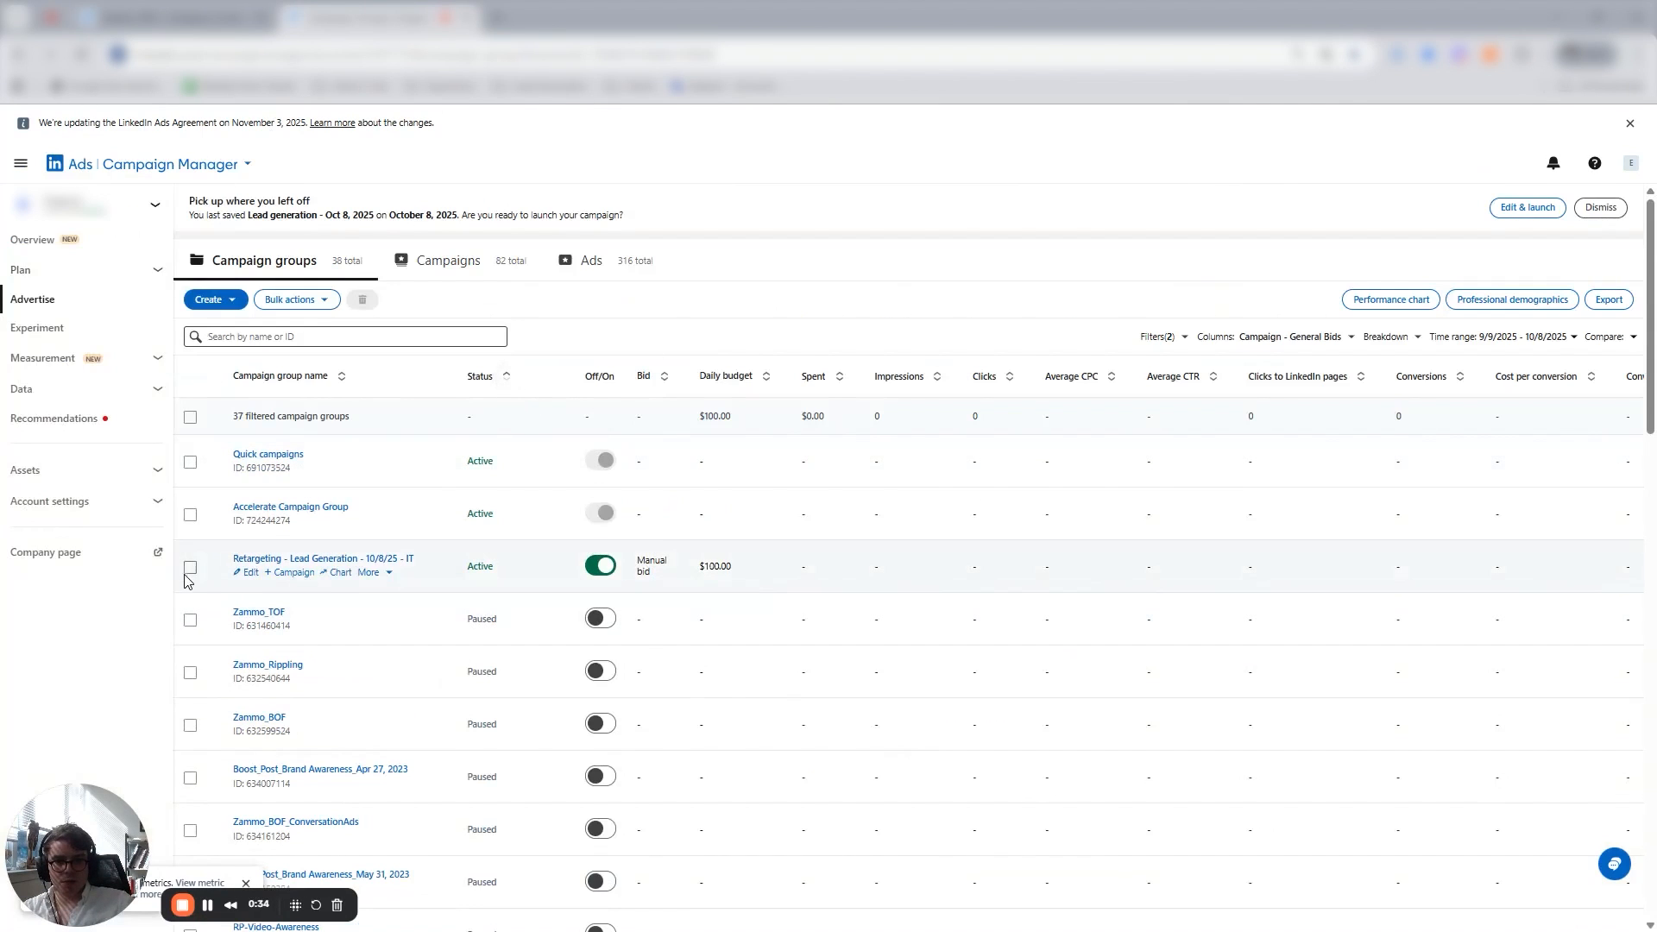
Edit the Retargeting - Lead Generation - 10/8/25 - IT campaign group, replacing "Retargeting" with "RTG" in its name.
left_click(248, 572)
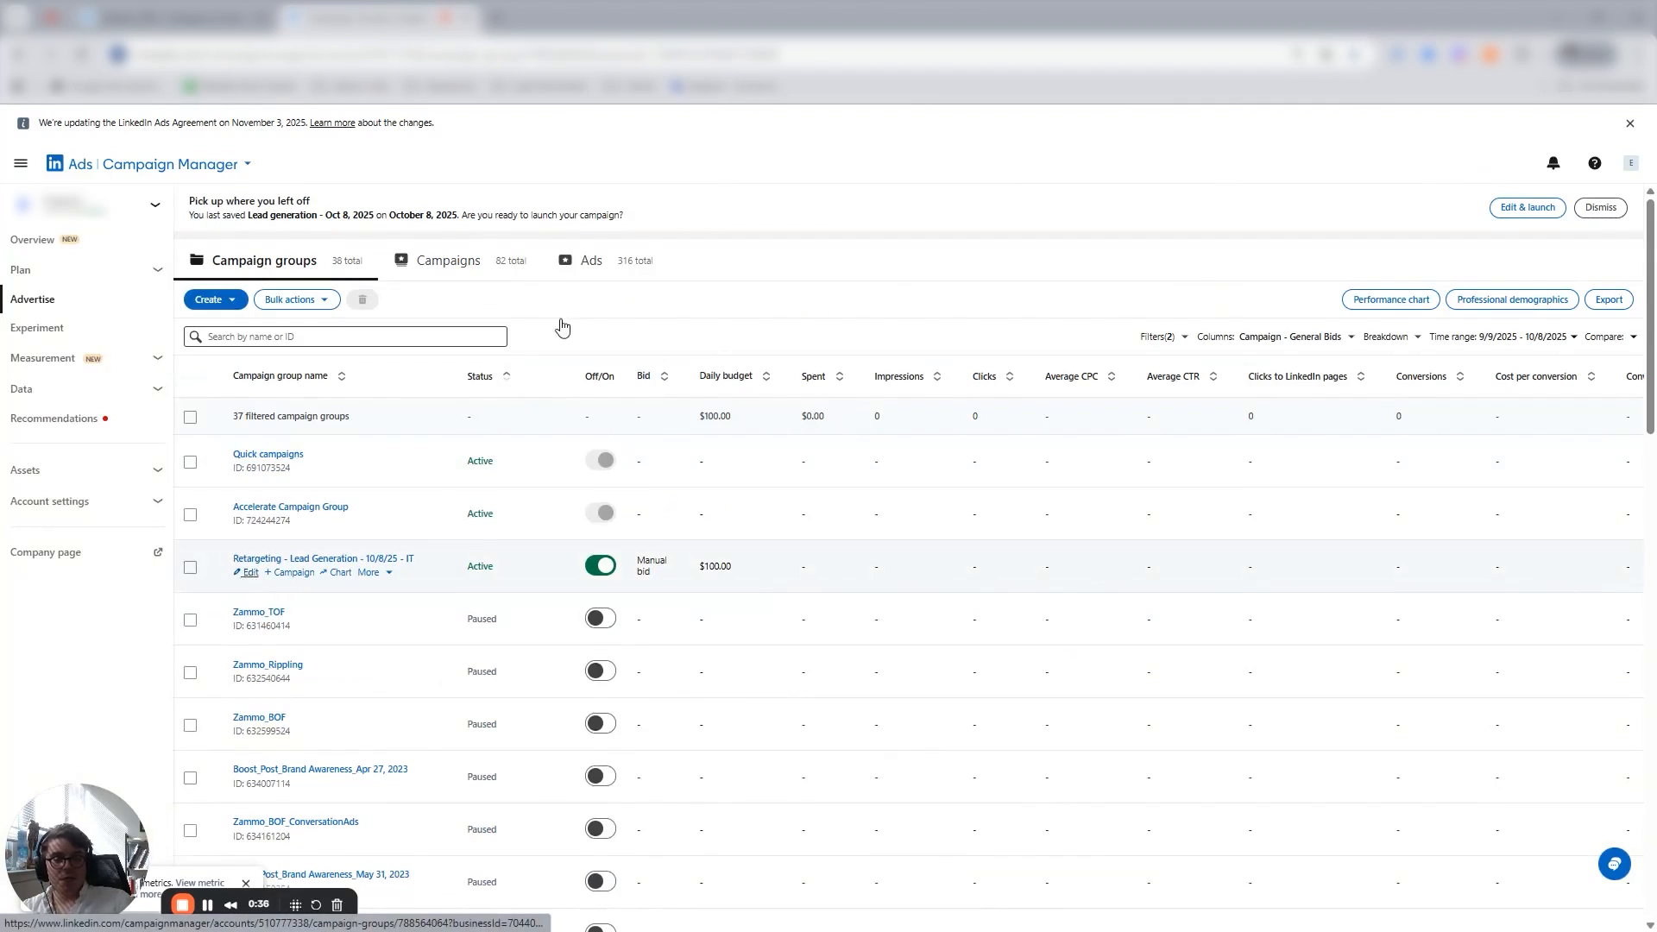
left_click_drag(733, 356, 656, 356)
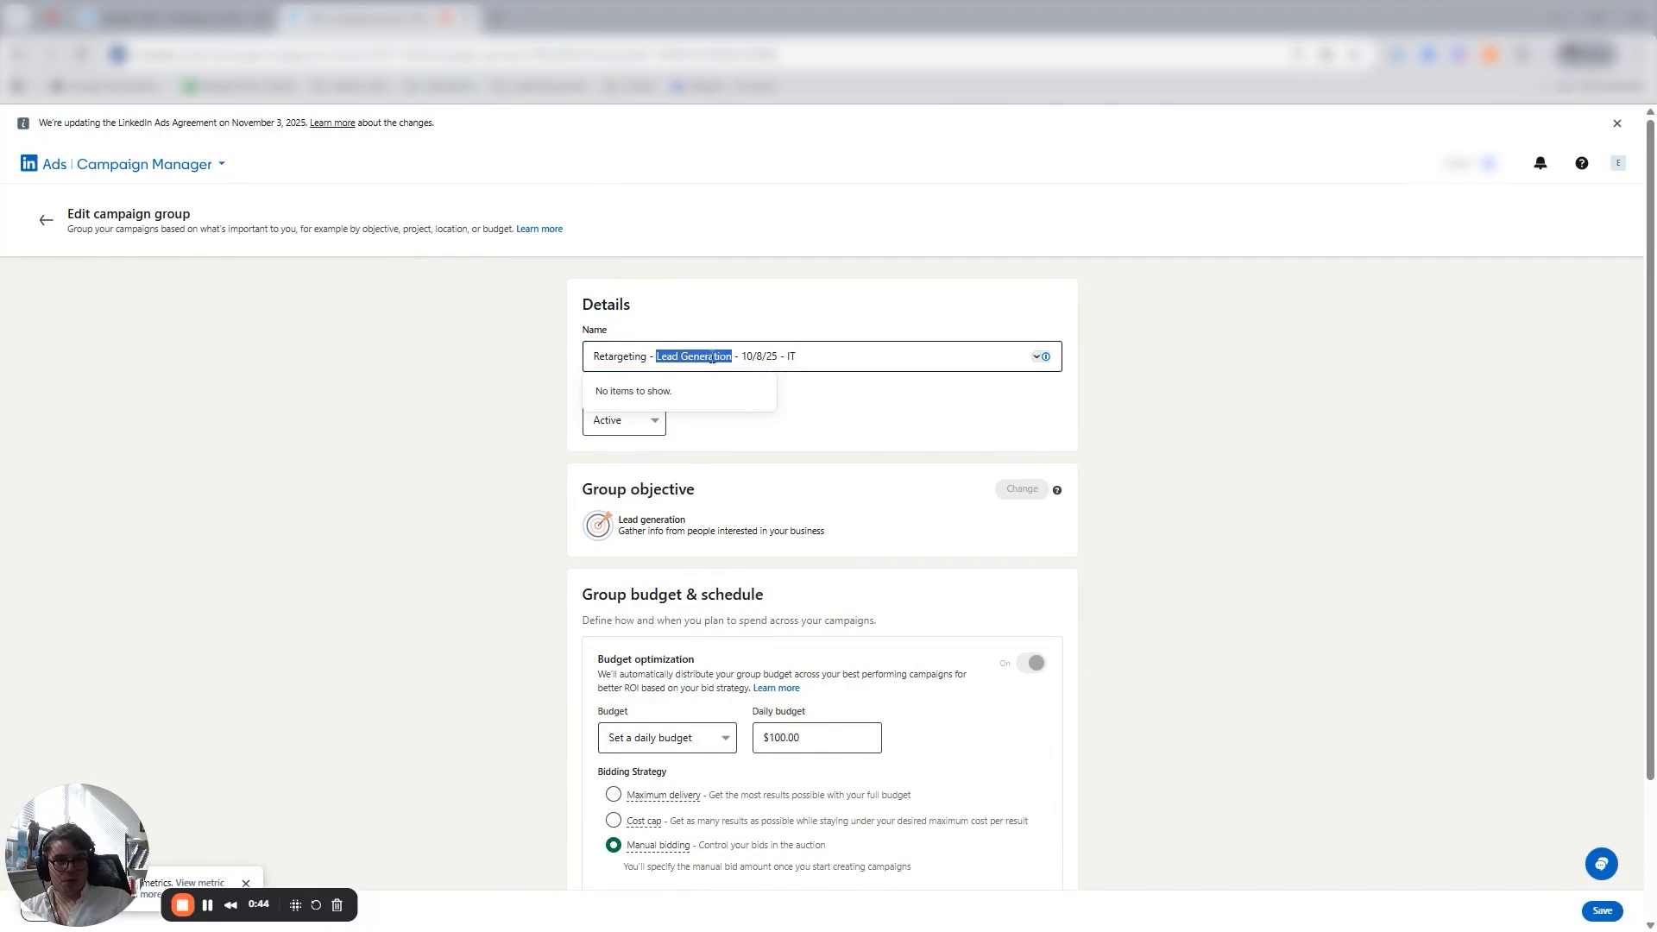
double_click(622, 355)
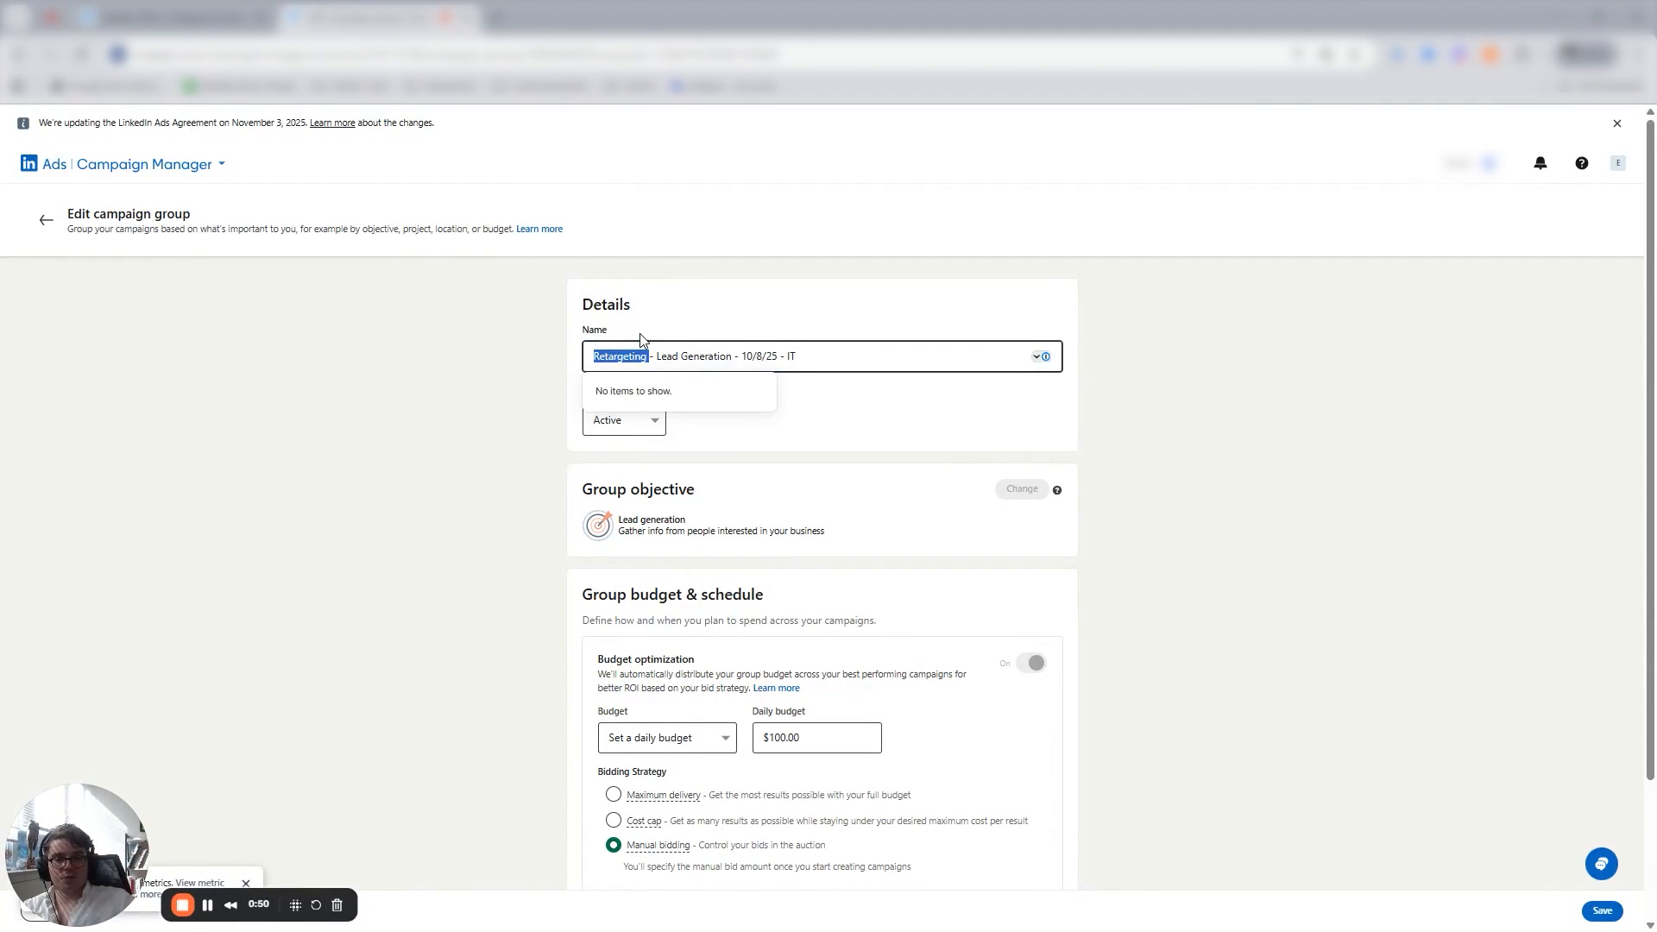
type("RTG")
double_click(601, 356)
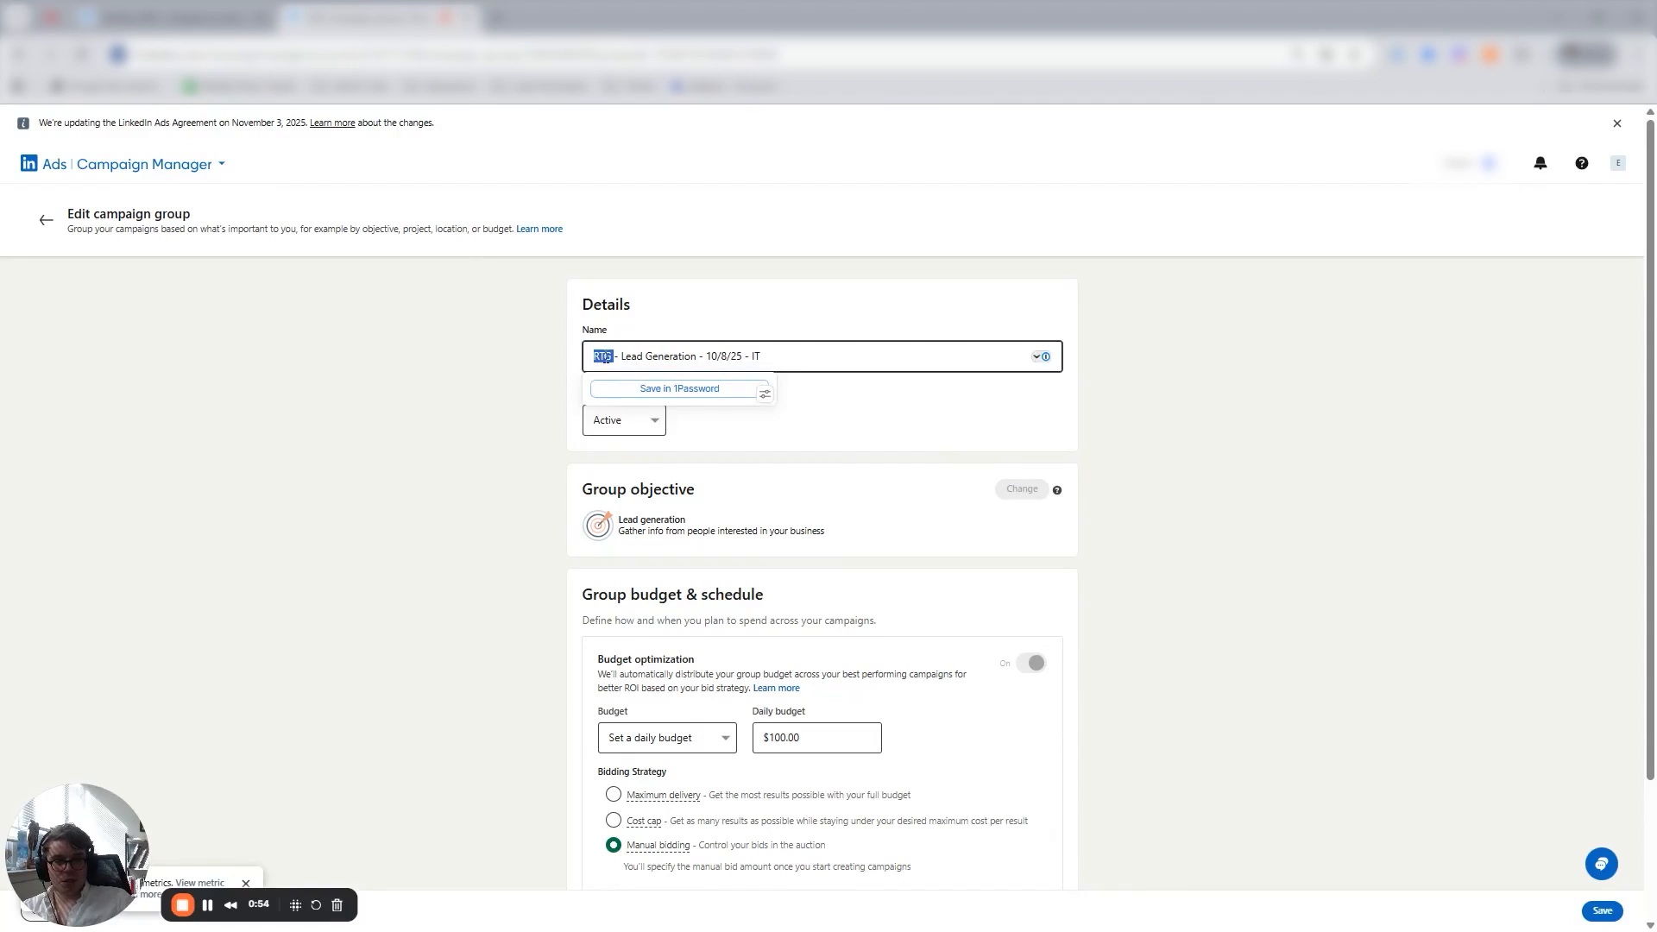
triple_click(608, 356)
double_click(597, 356)
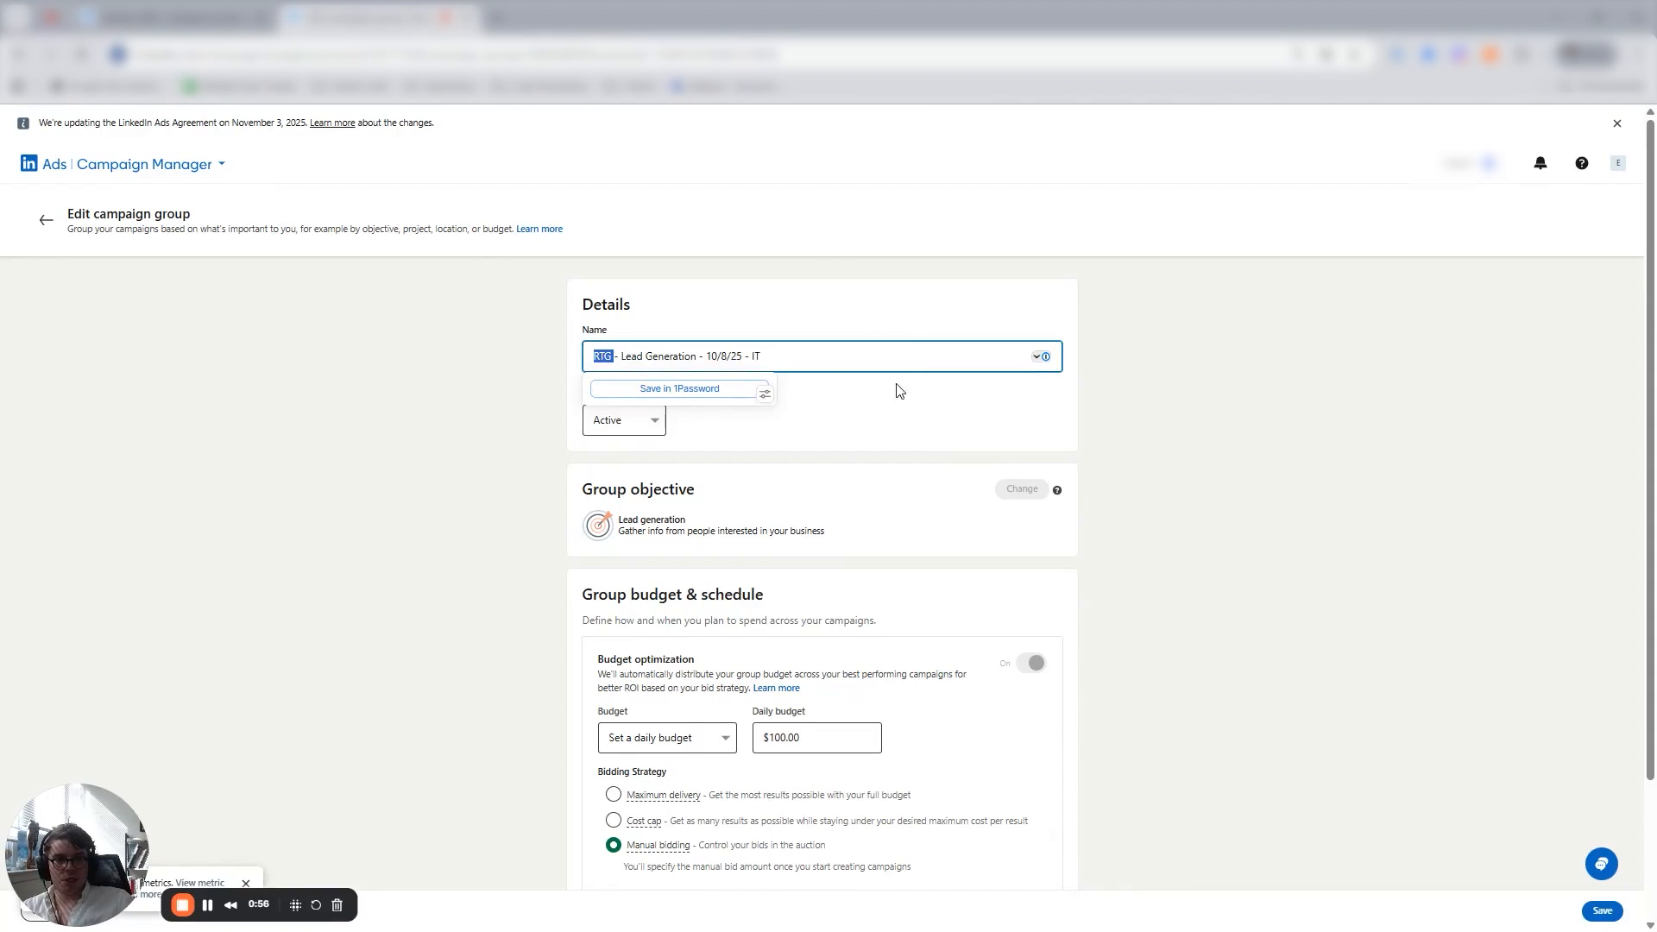
left_click(823, 249)
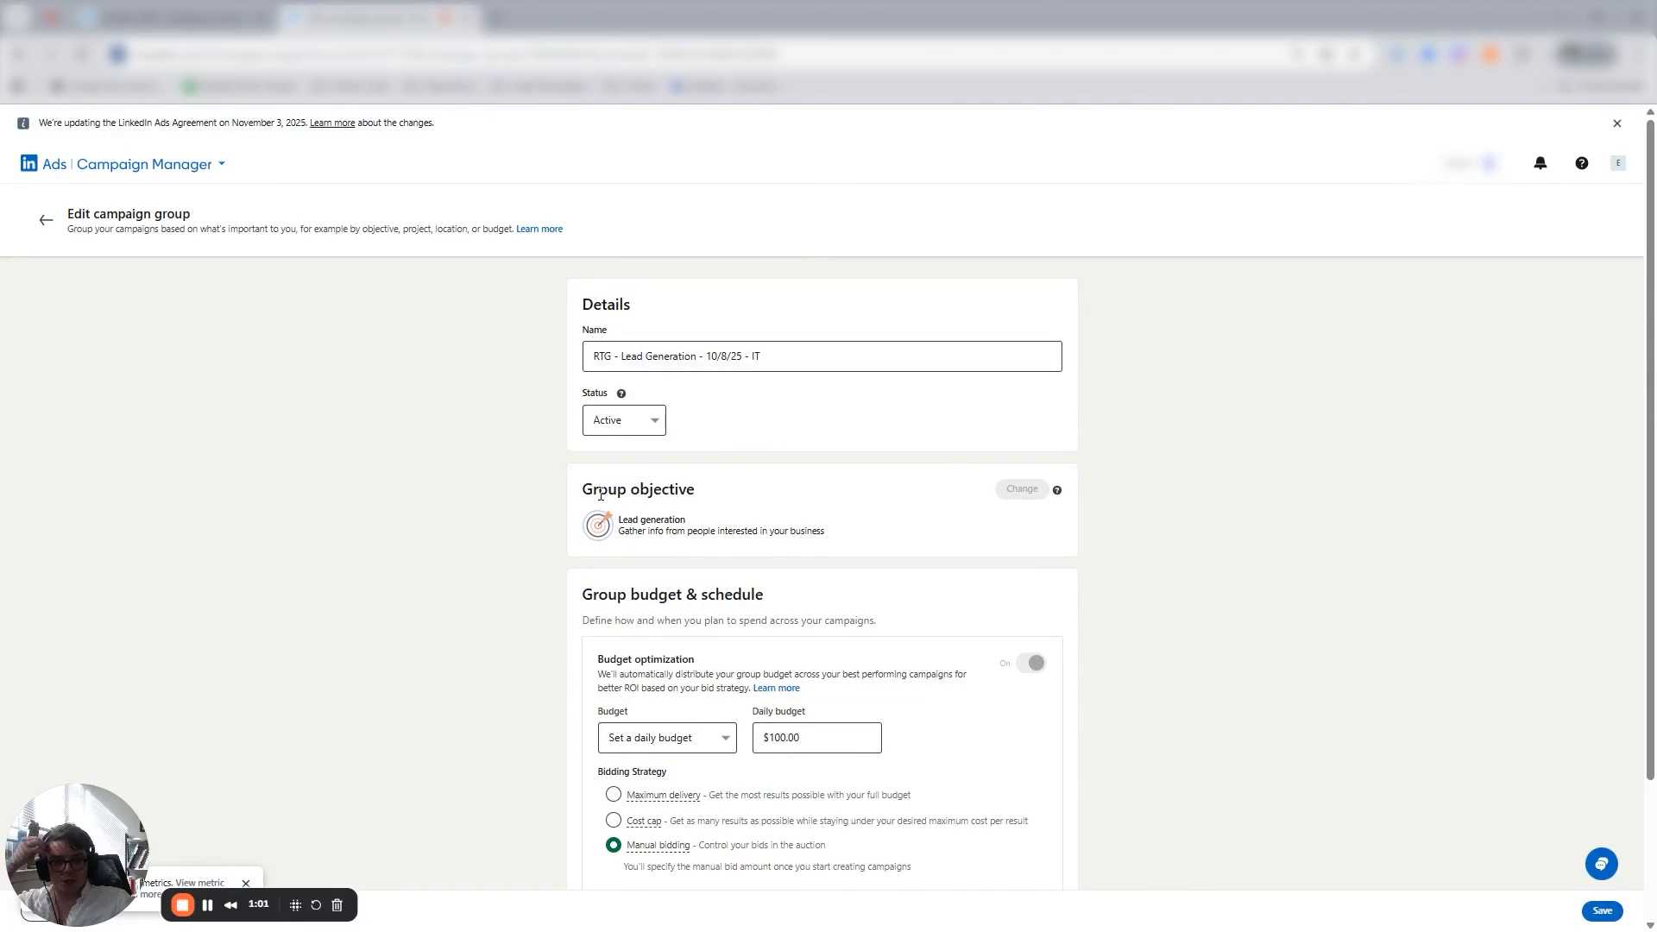
Examine the group objective section of the campaign group.
left_click_drag(602, 495, 680, 491)
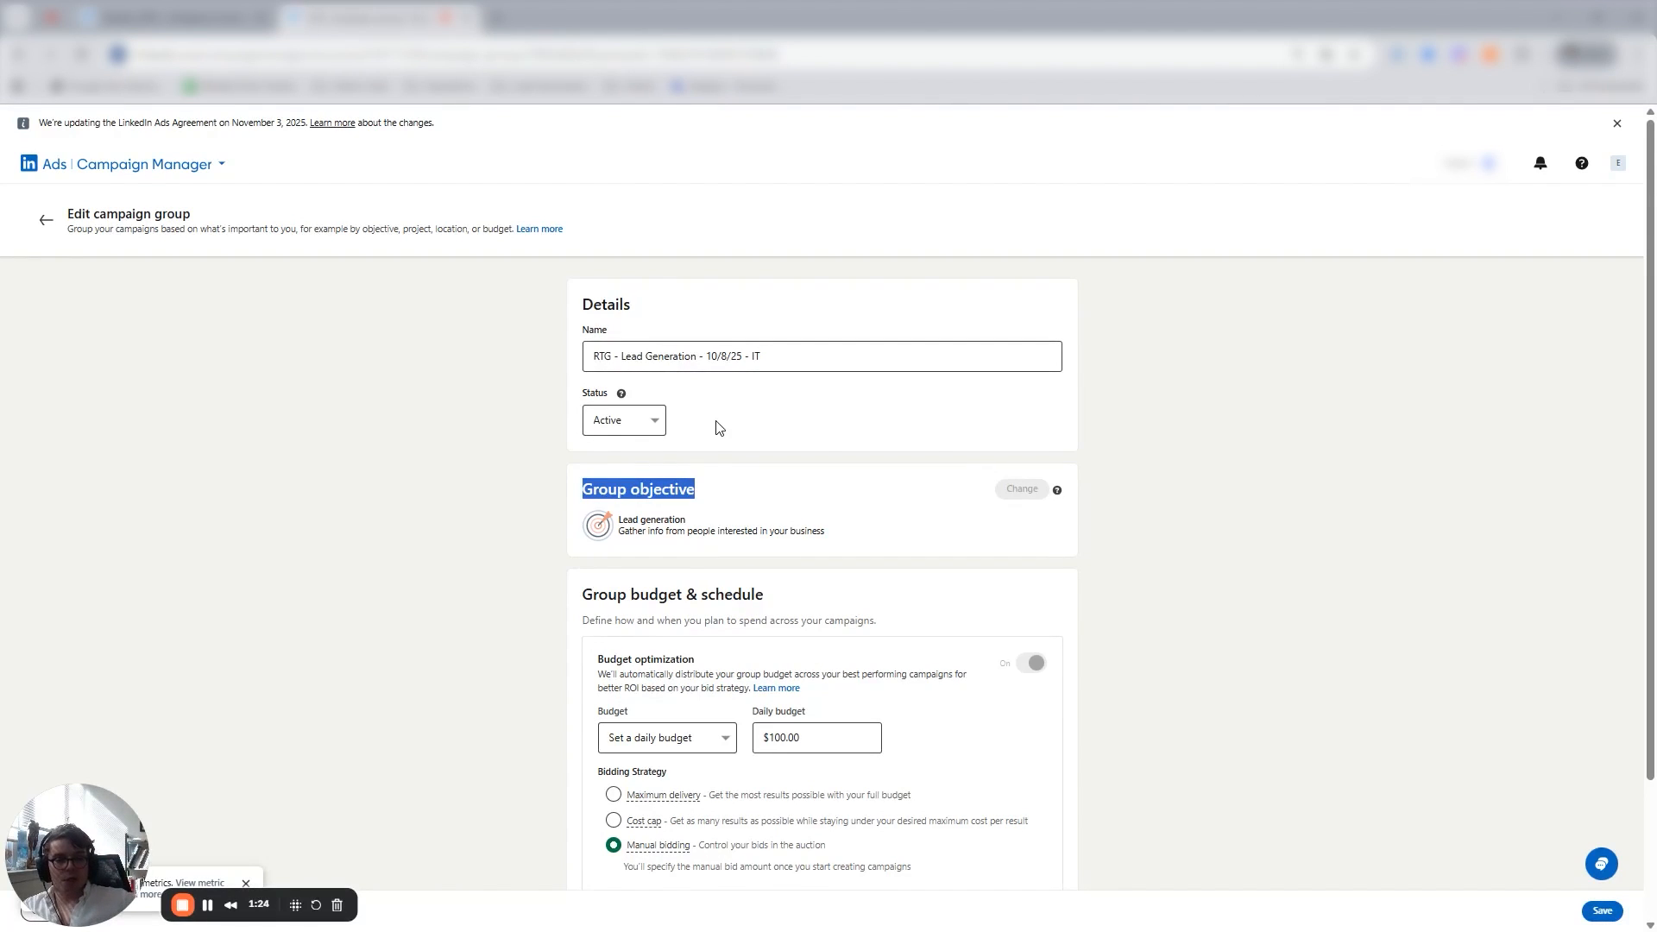
left_click(653, 521)
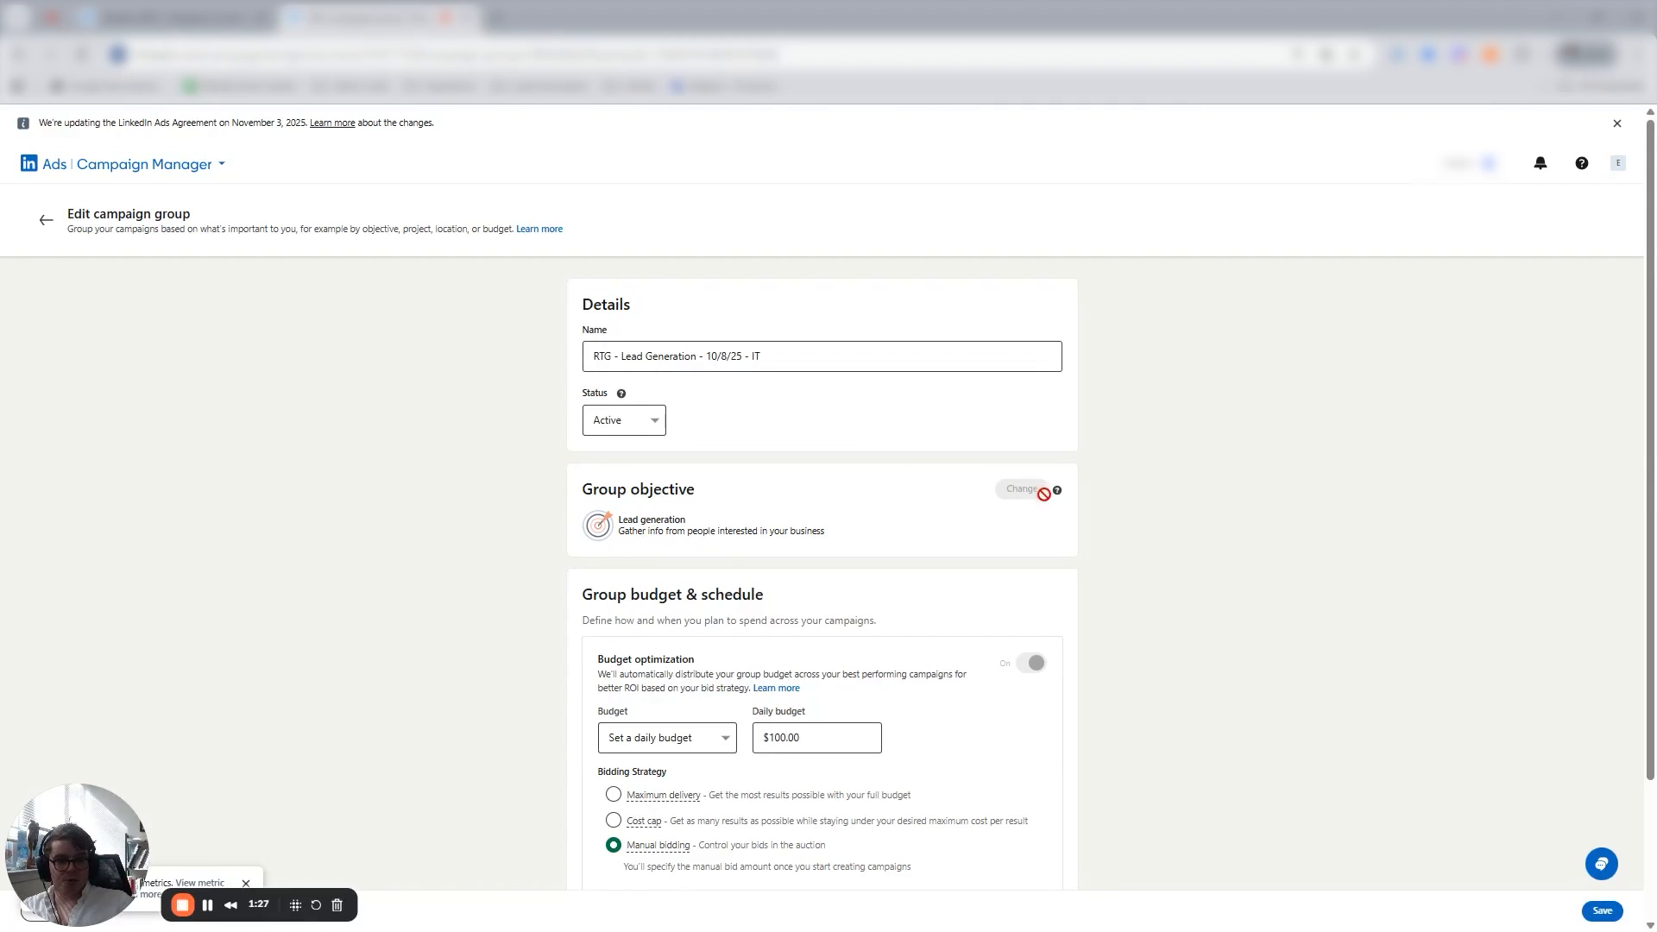
triple_click(672, 519)
left_click_drag(599, 491, 930, 509)
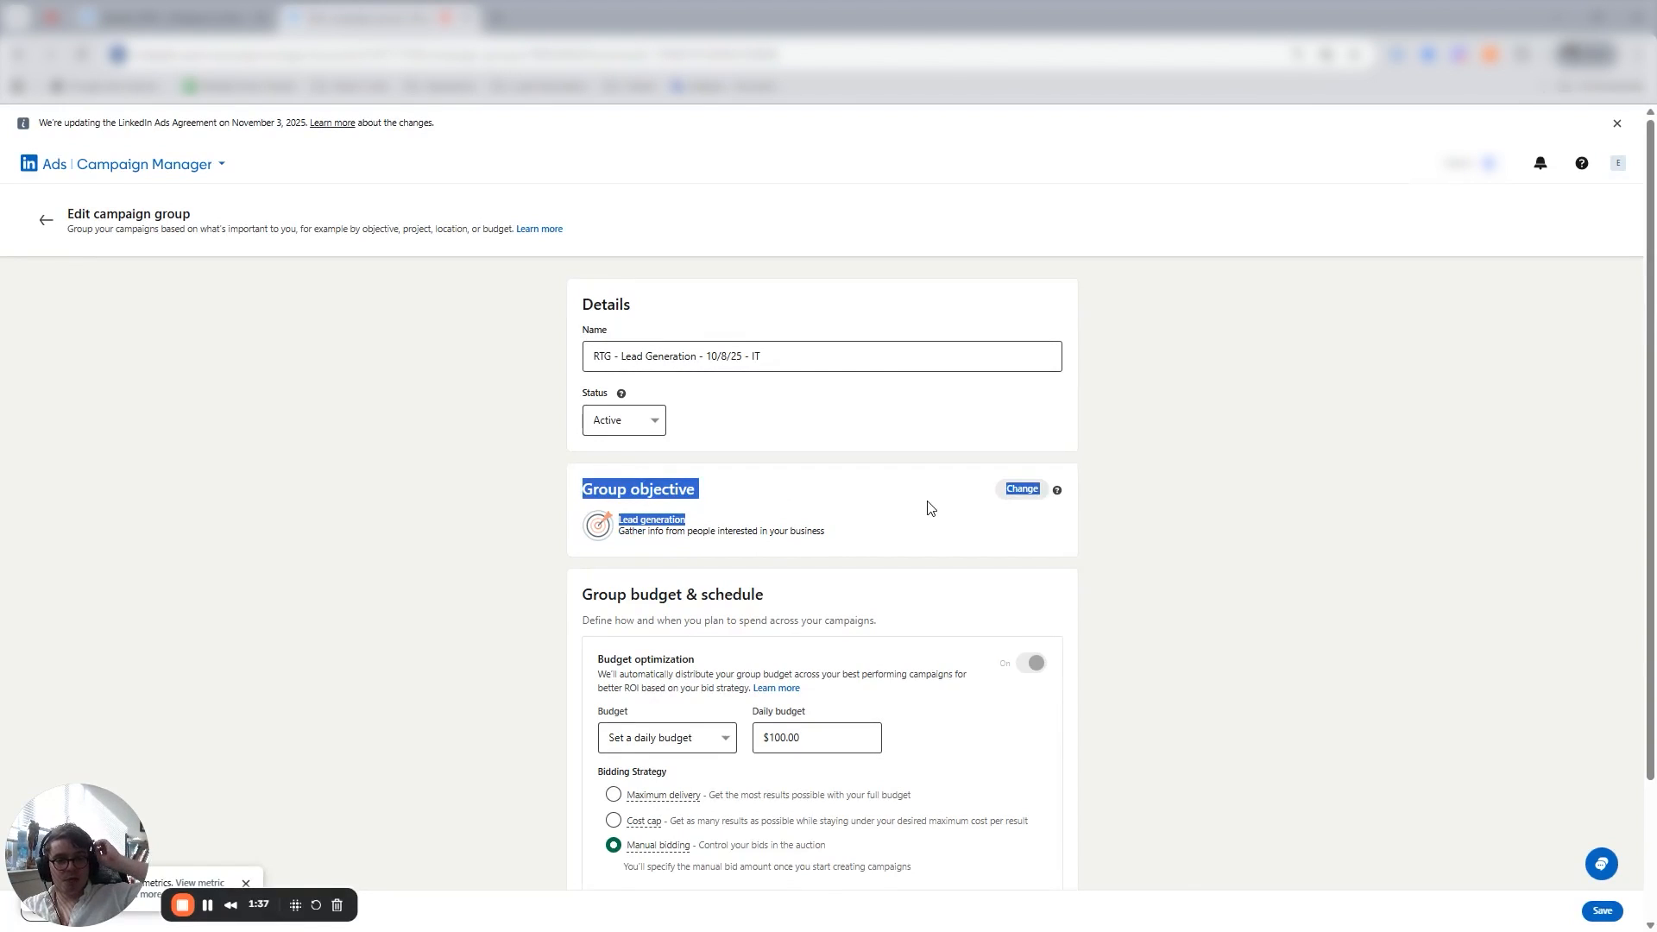
Review the budget optimization description and the group budget & schedule section.
left_click_drag(594, 658, 900, 697)
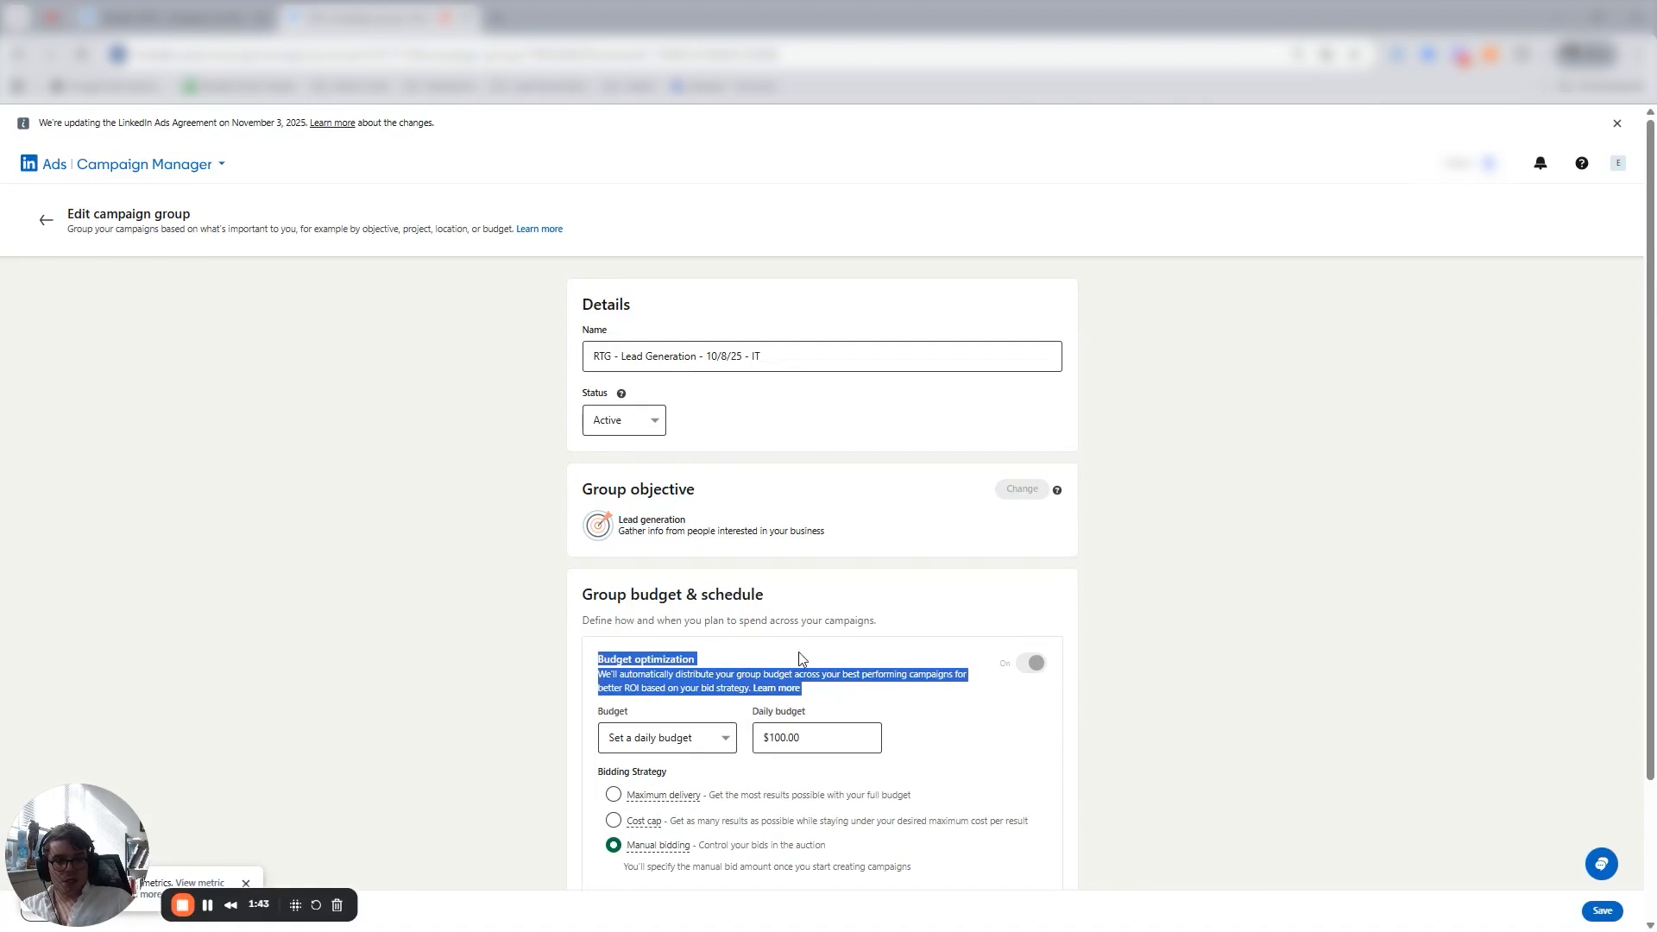
double_click(743, 594)
double_click(601, 596)
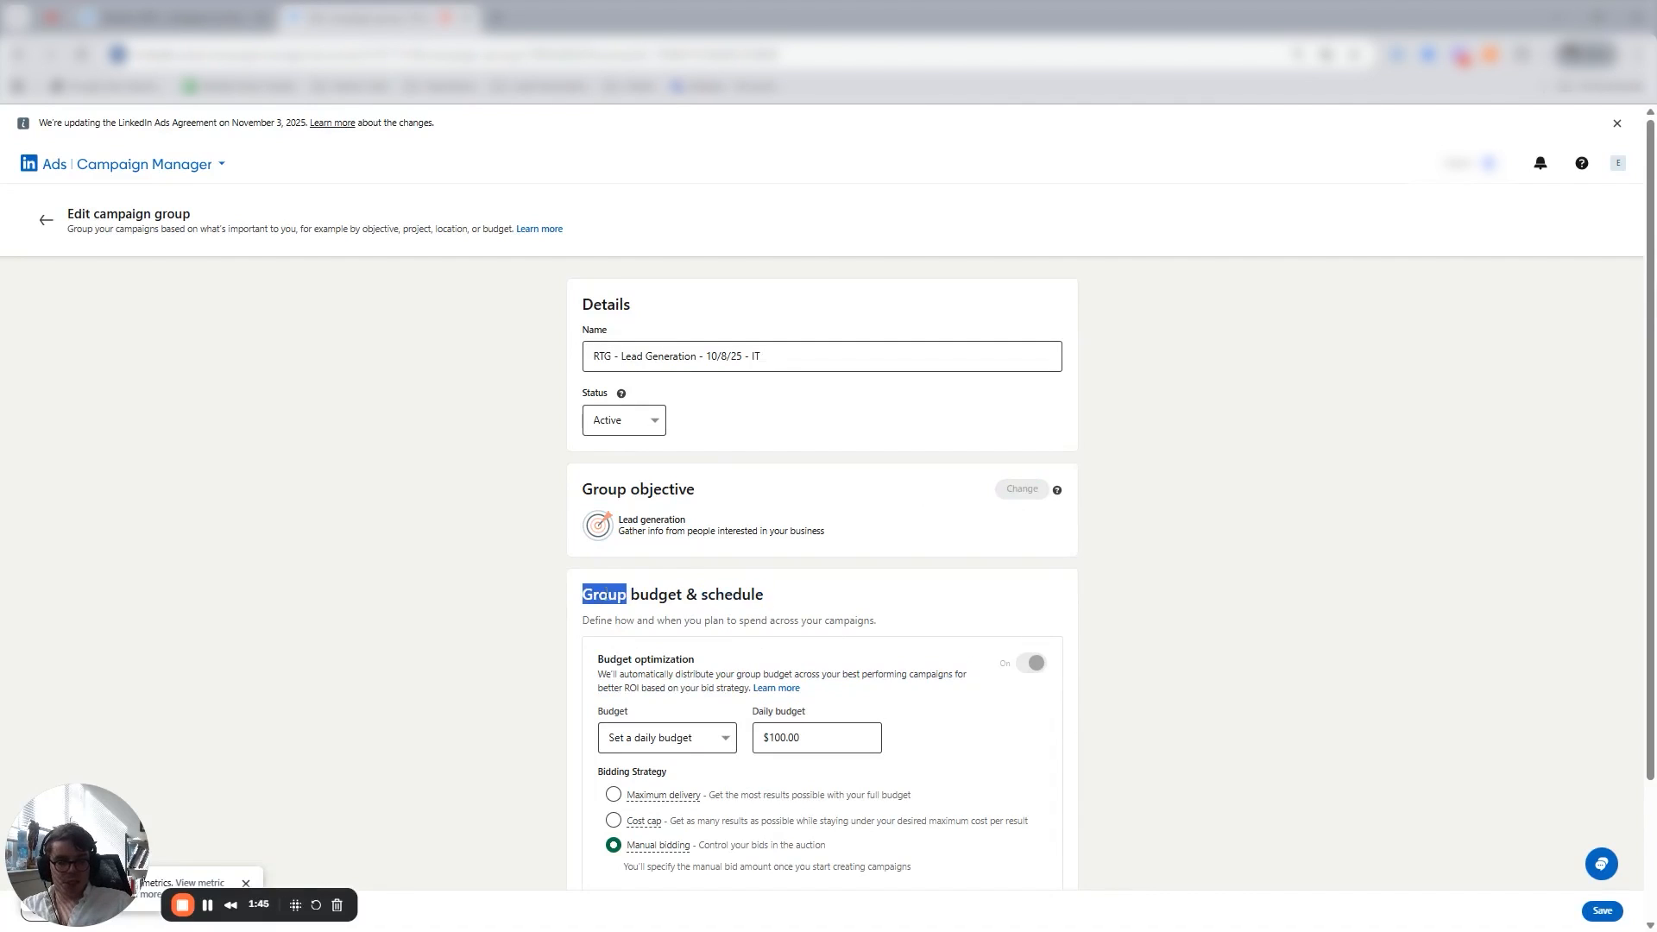
triple_click(609, 594)
left_click(659, 593)
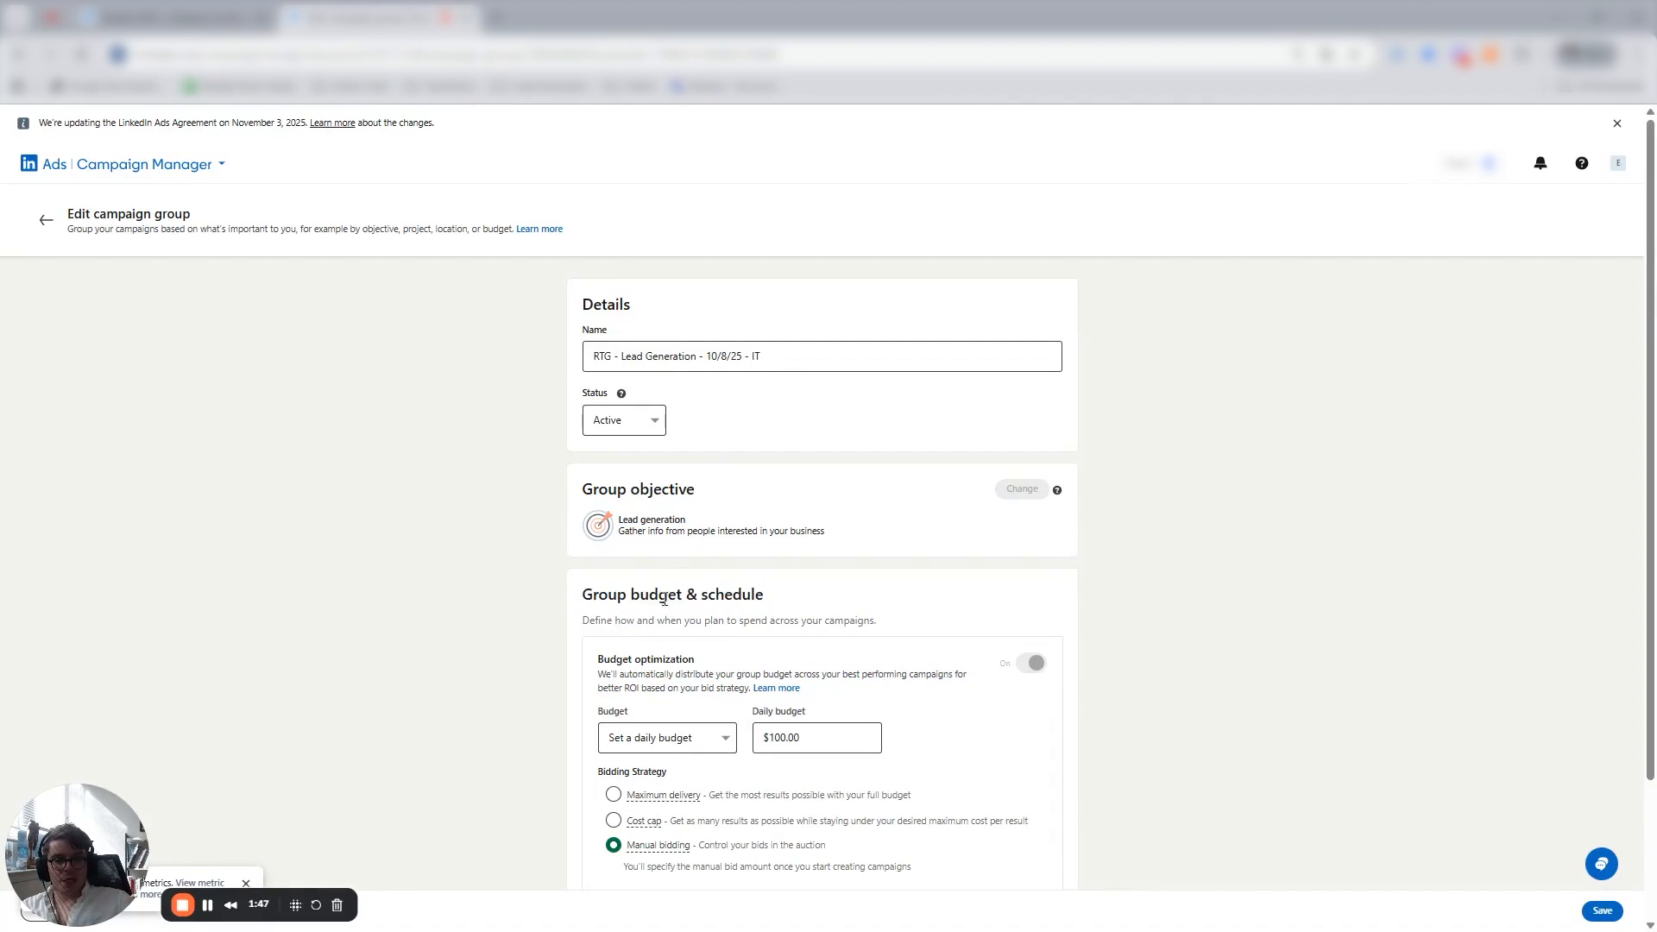
double_click(659, 593)
left_click(597, 596, "shift")
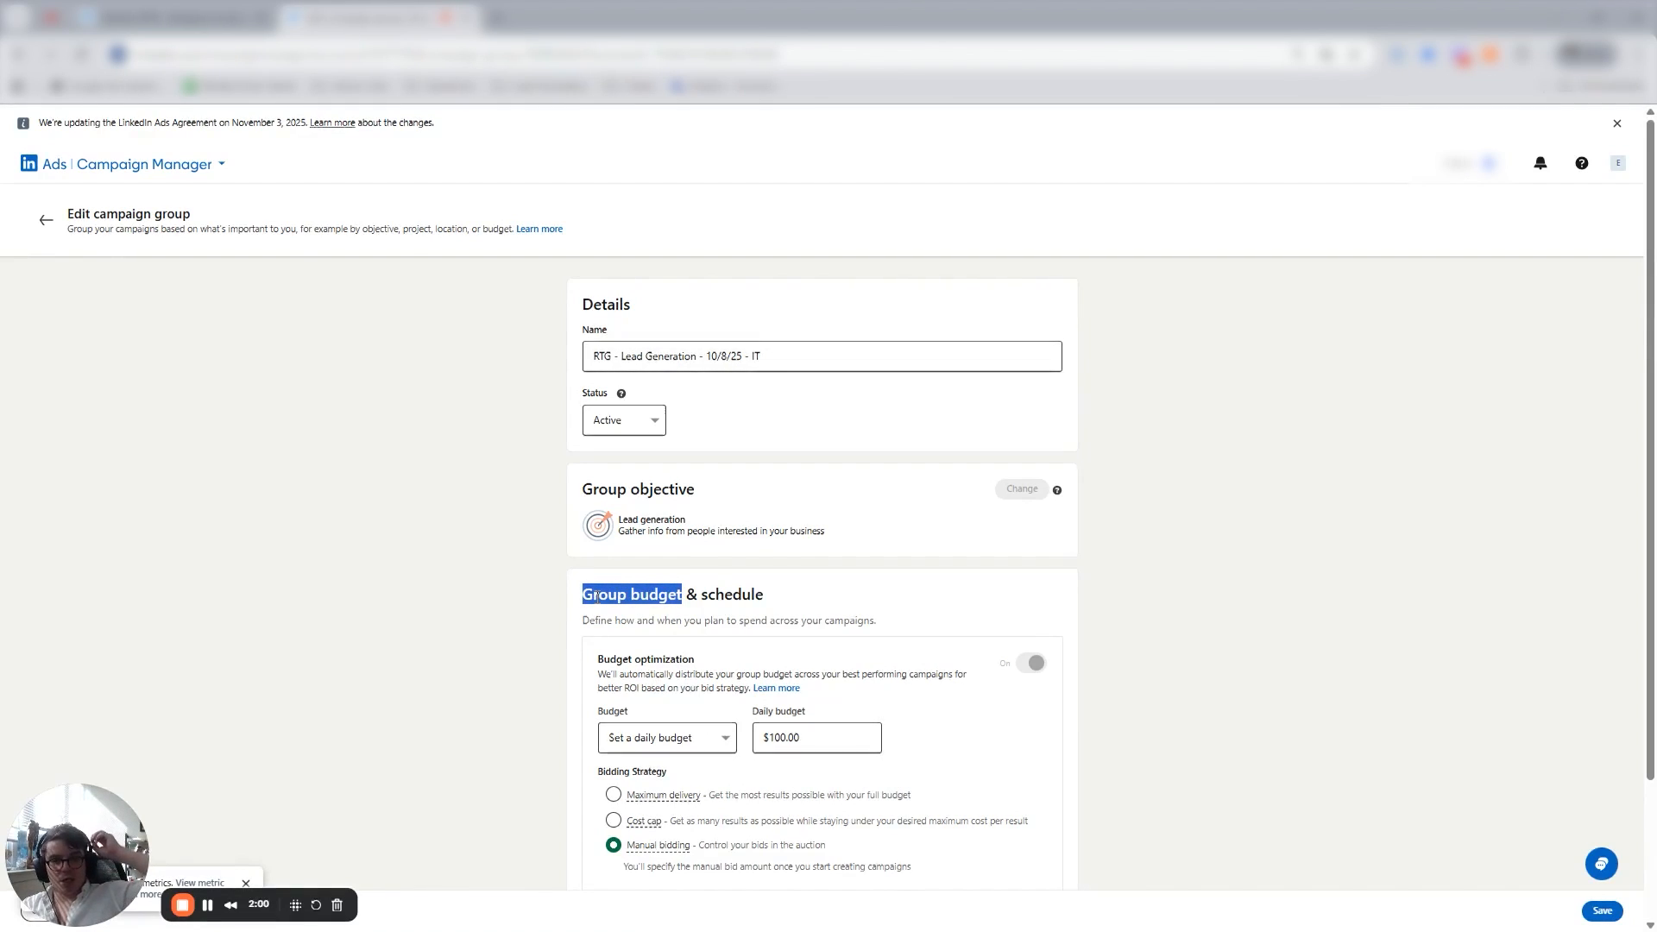
Check the daily budget and compare the Manual bidding and Maximum delivery bidding strategies.
left_click(803, 738)
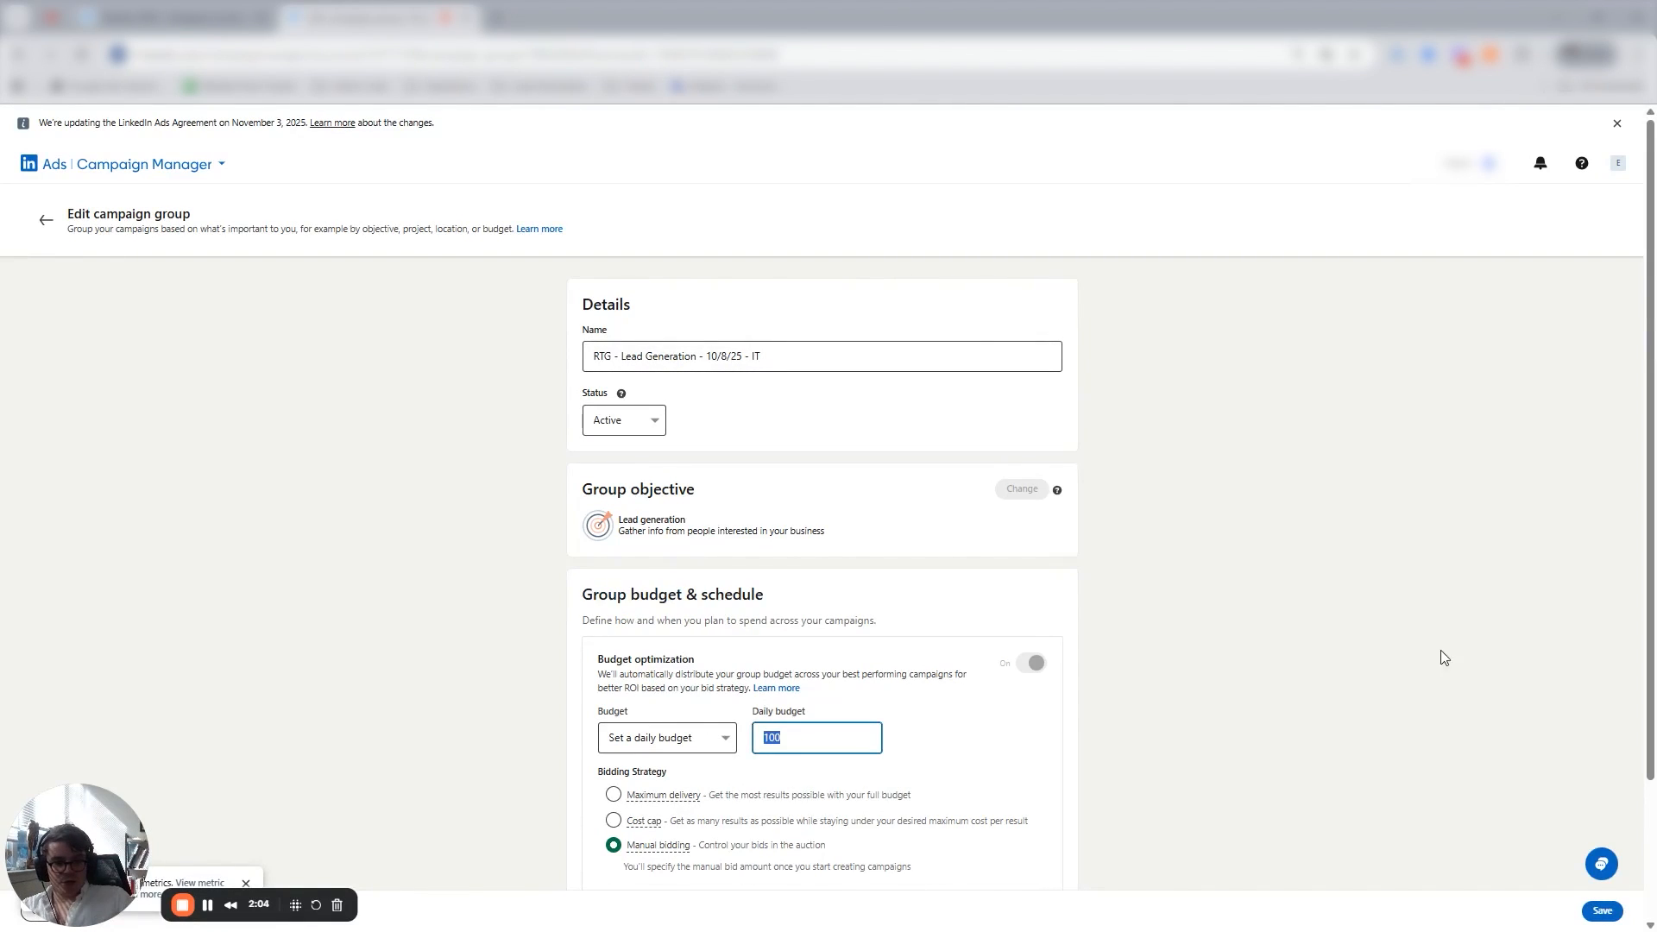
scroll(1402, 665, "down", 2)
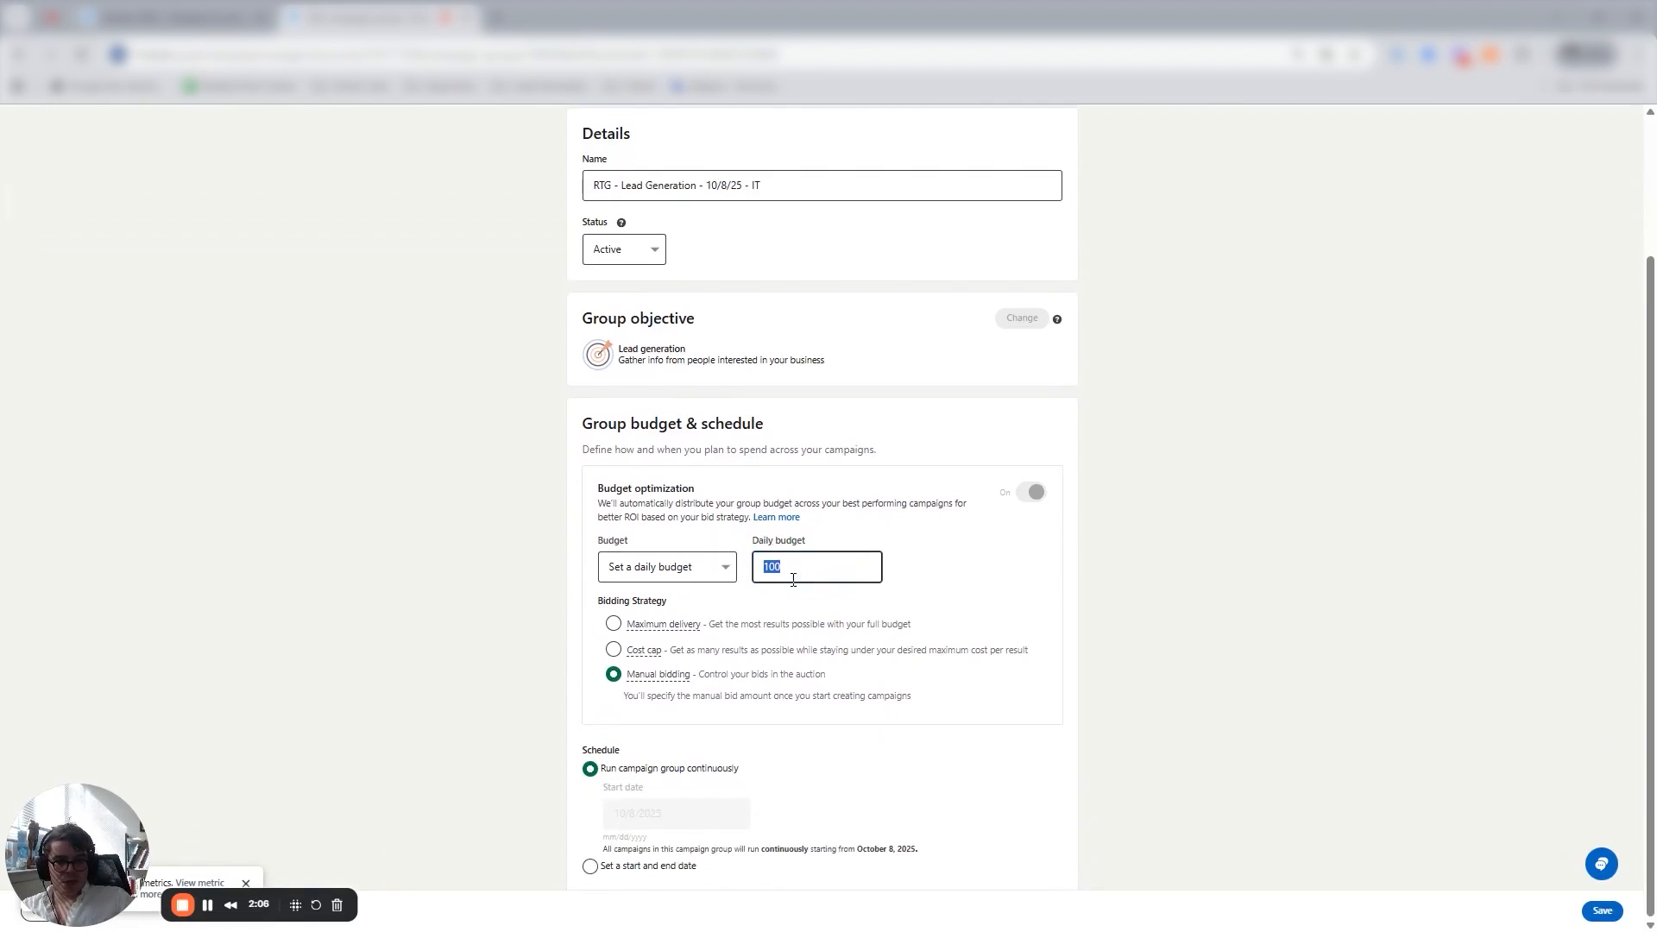
mouse_move(674, 688)
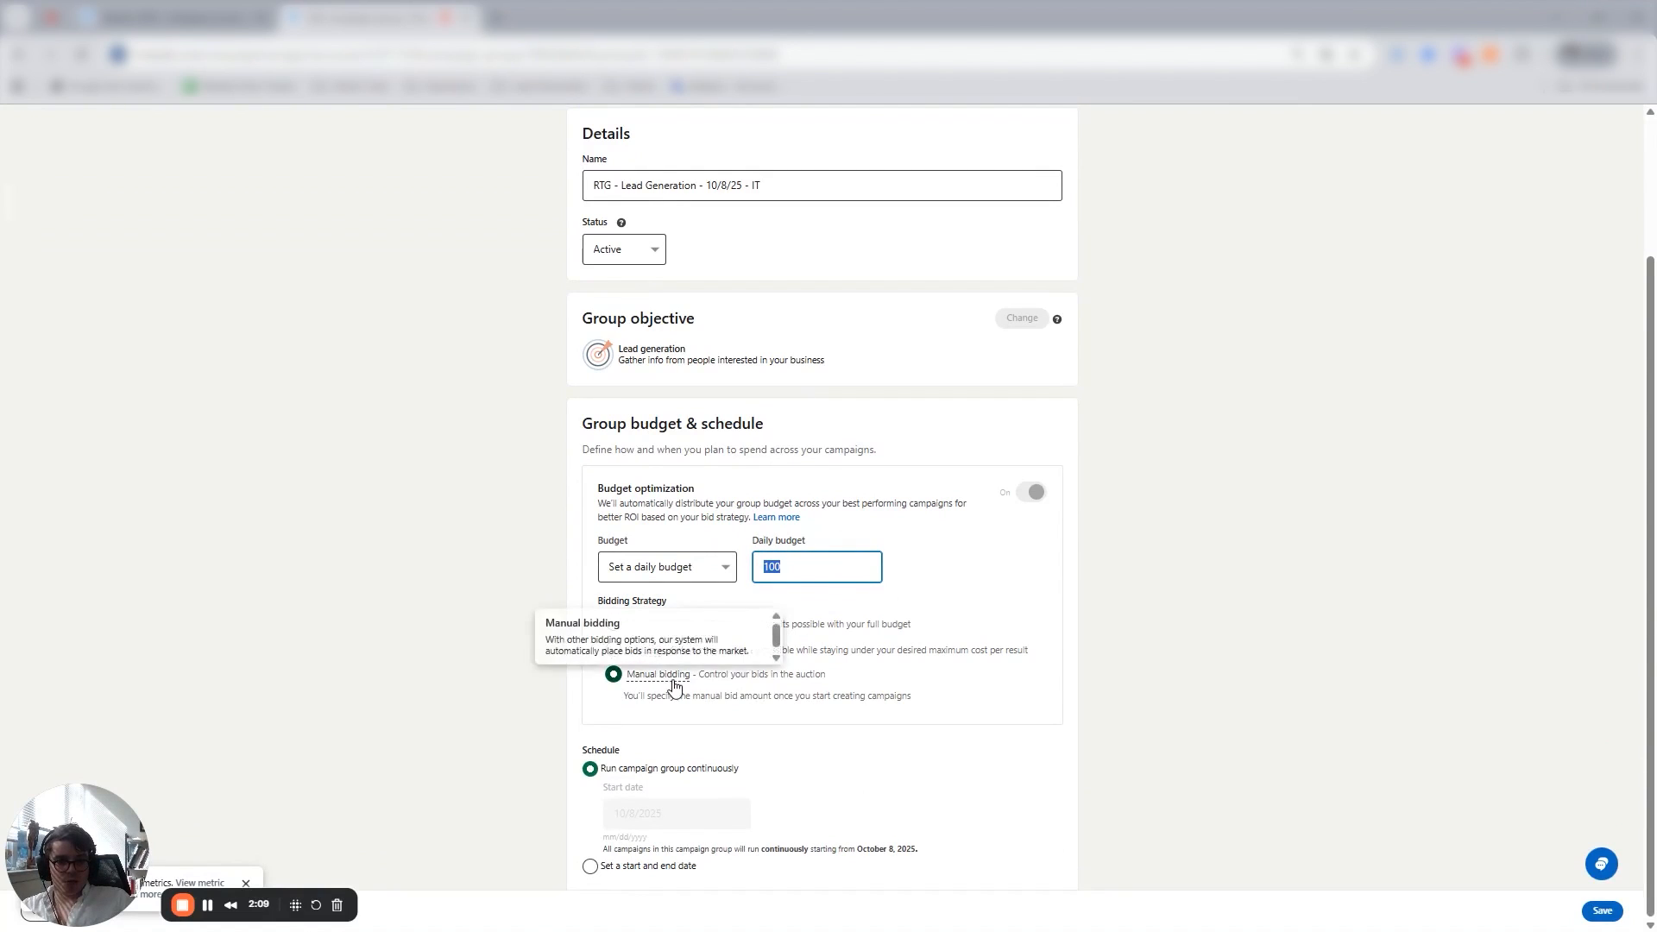
left_click(399, 638)
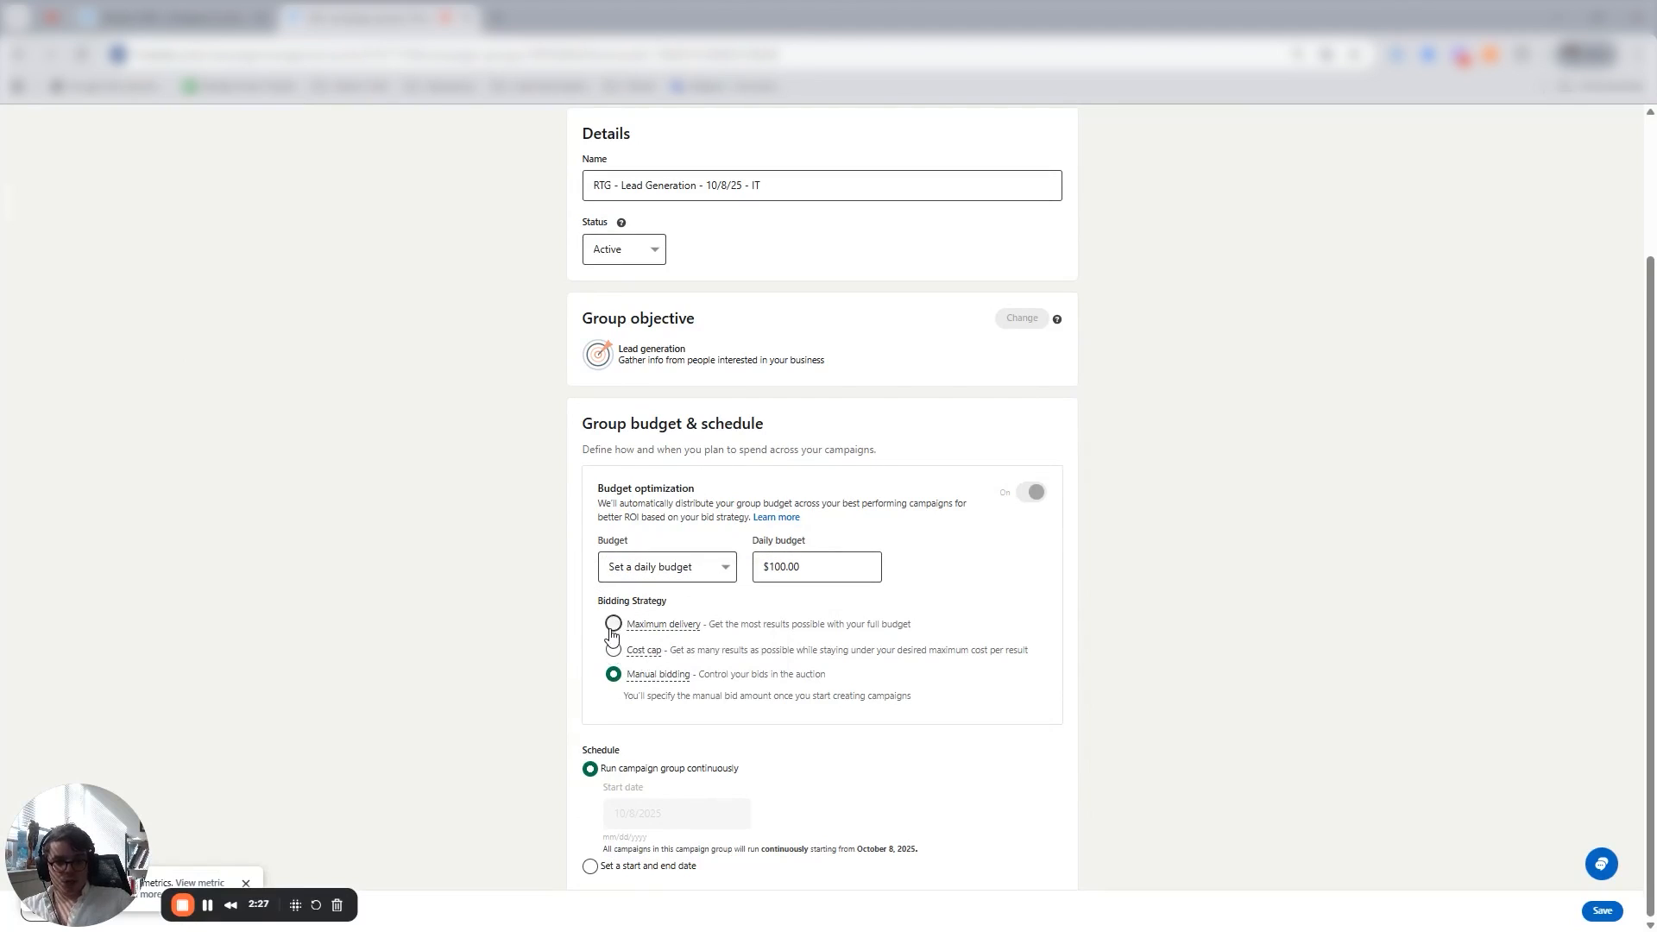
mouse_move(688, 636)
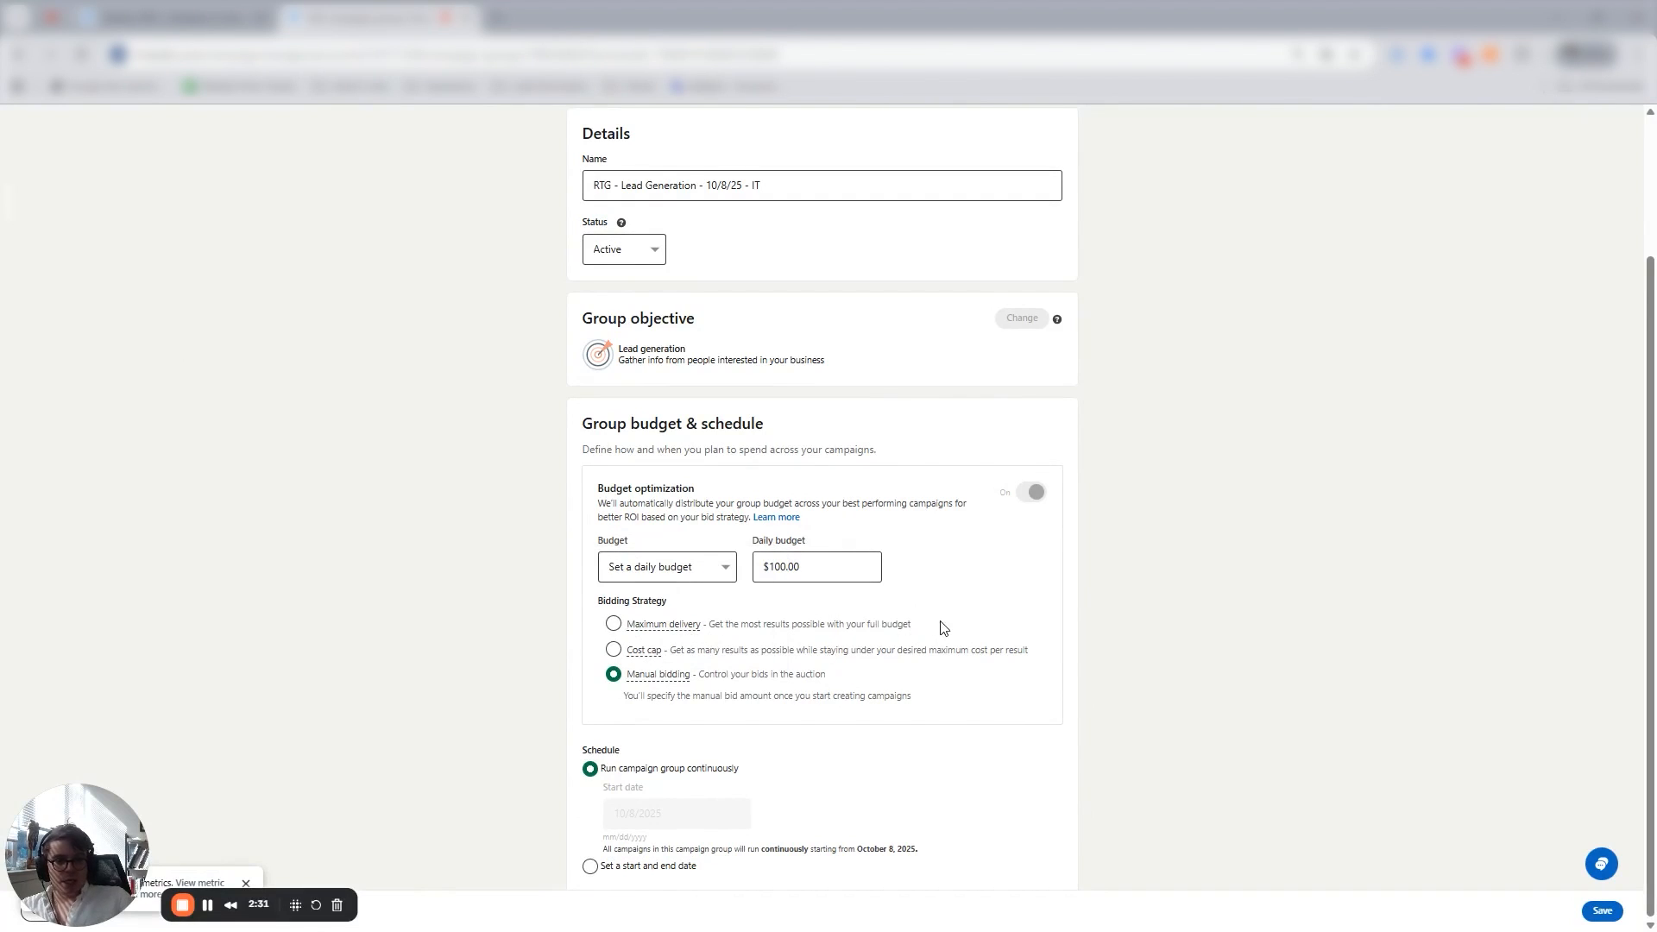
left_click_drag(913, 627, 706, 630)
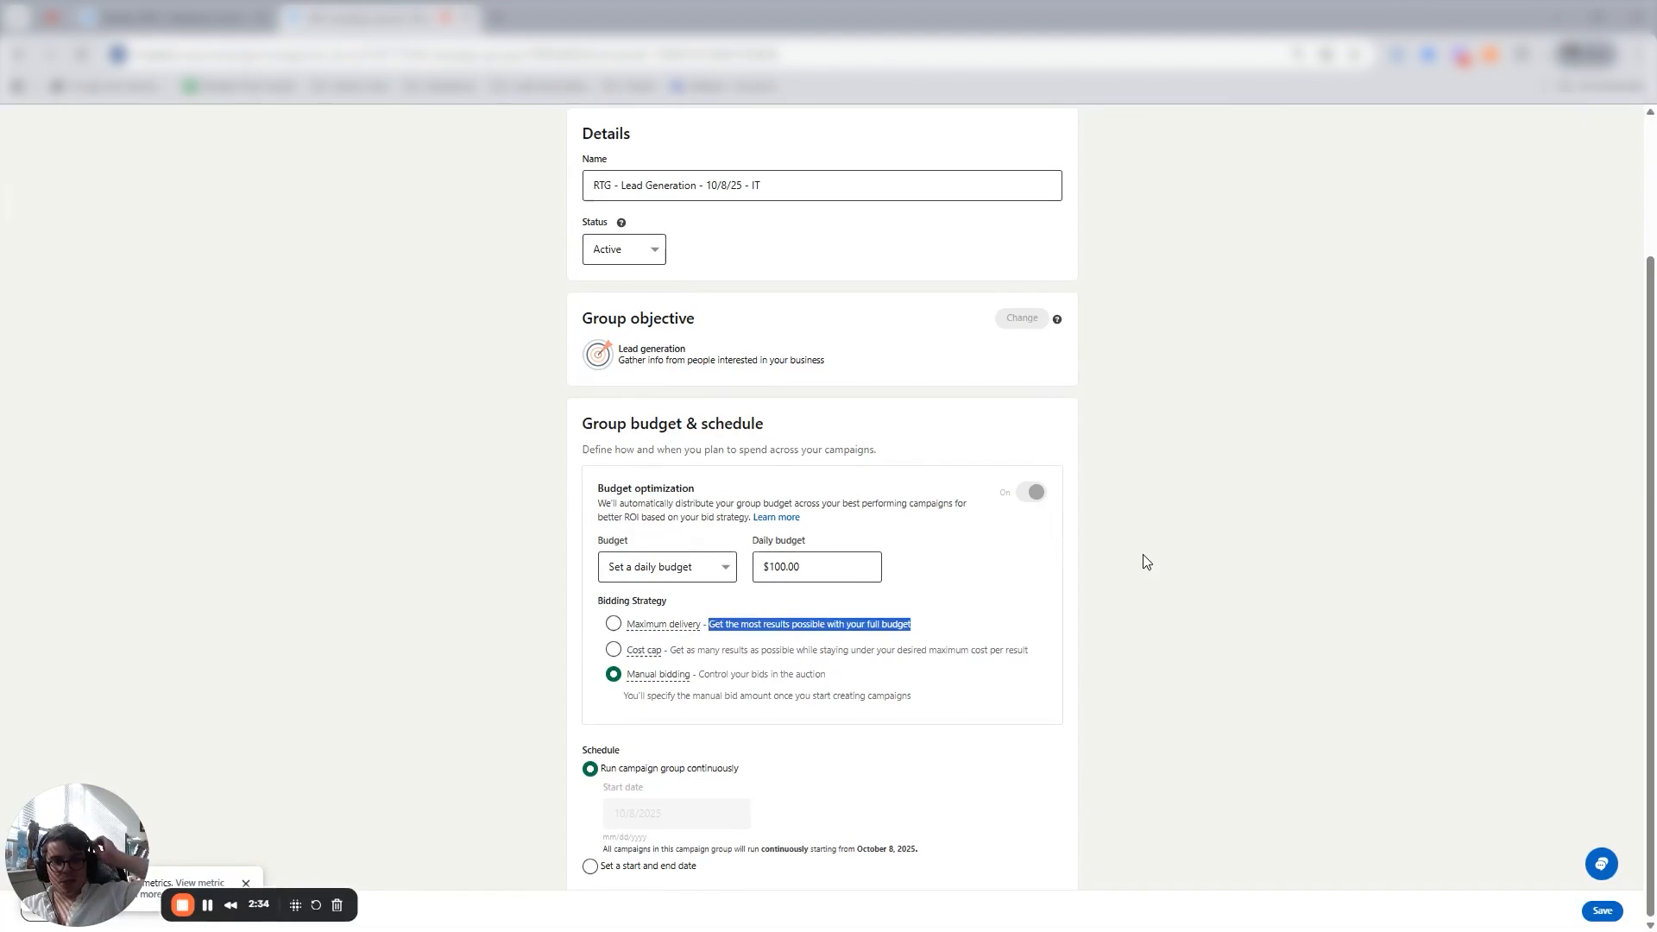
Save the campaign group, sort the groups by status, and show the campaigns of RTG - Lead Generation - 10/8/25 - IT.
left_click(1601, 911)
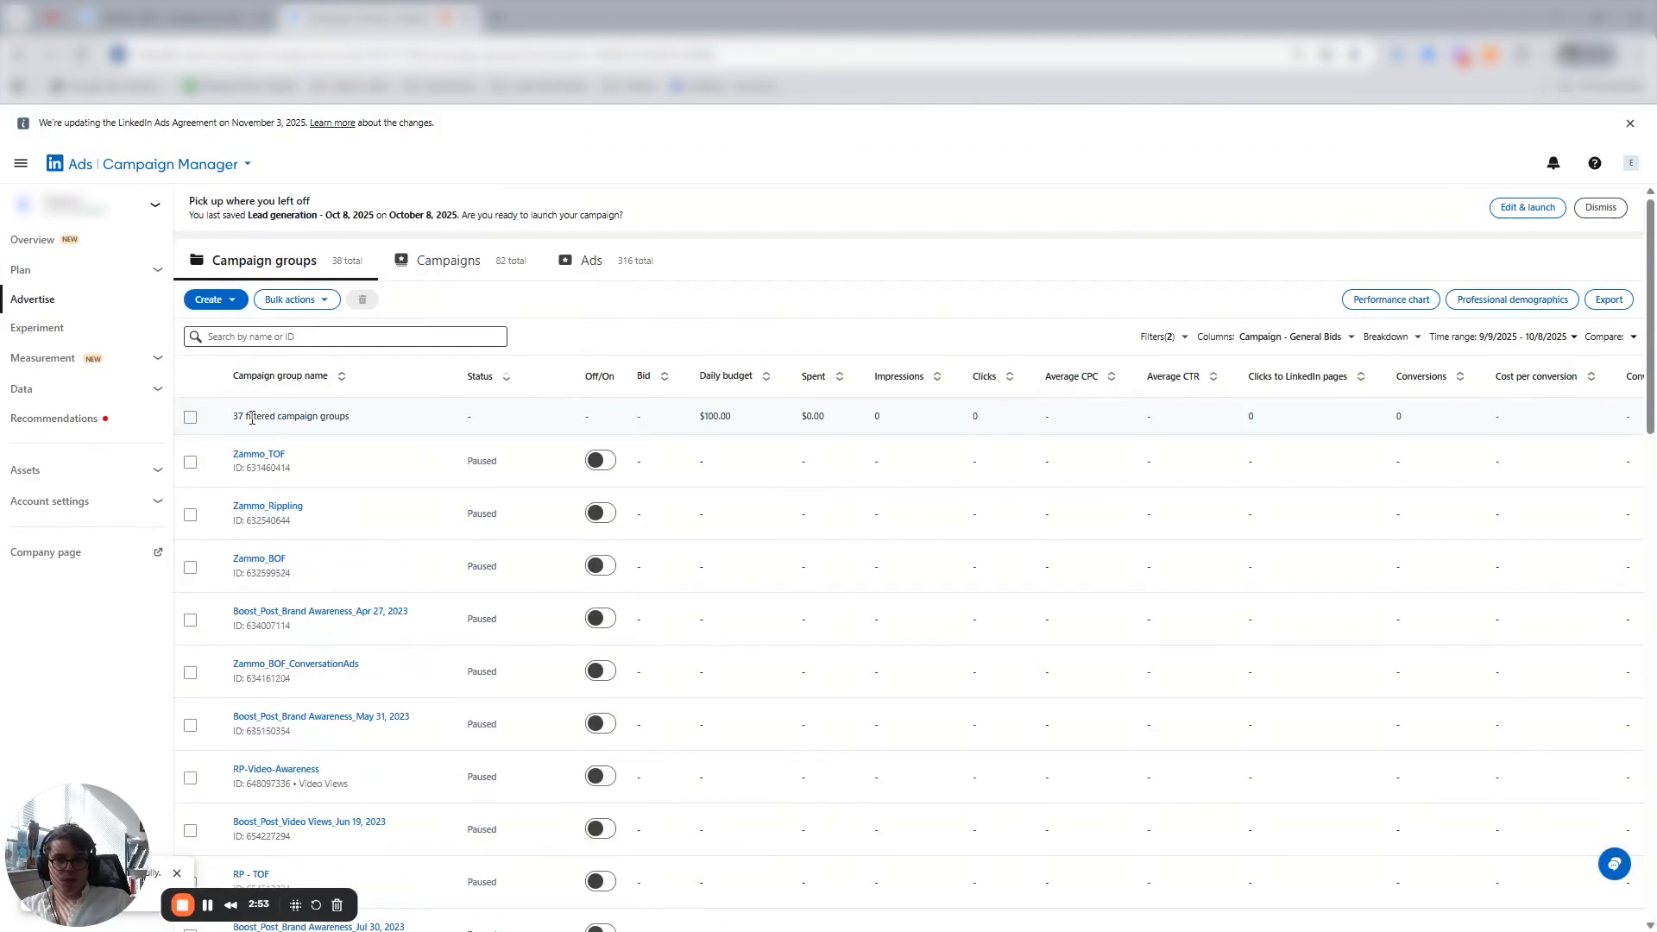
left_click(507, 378)
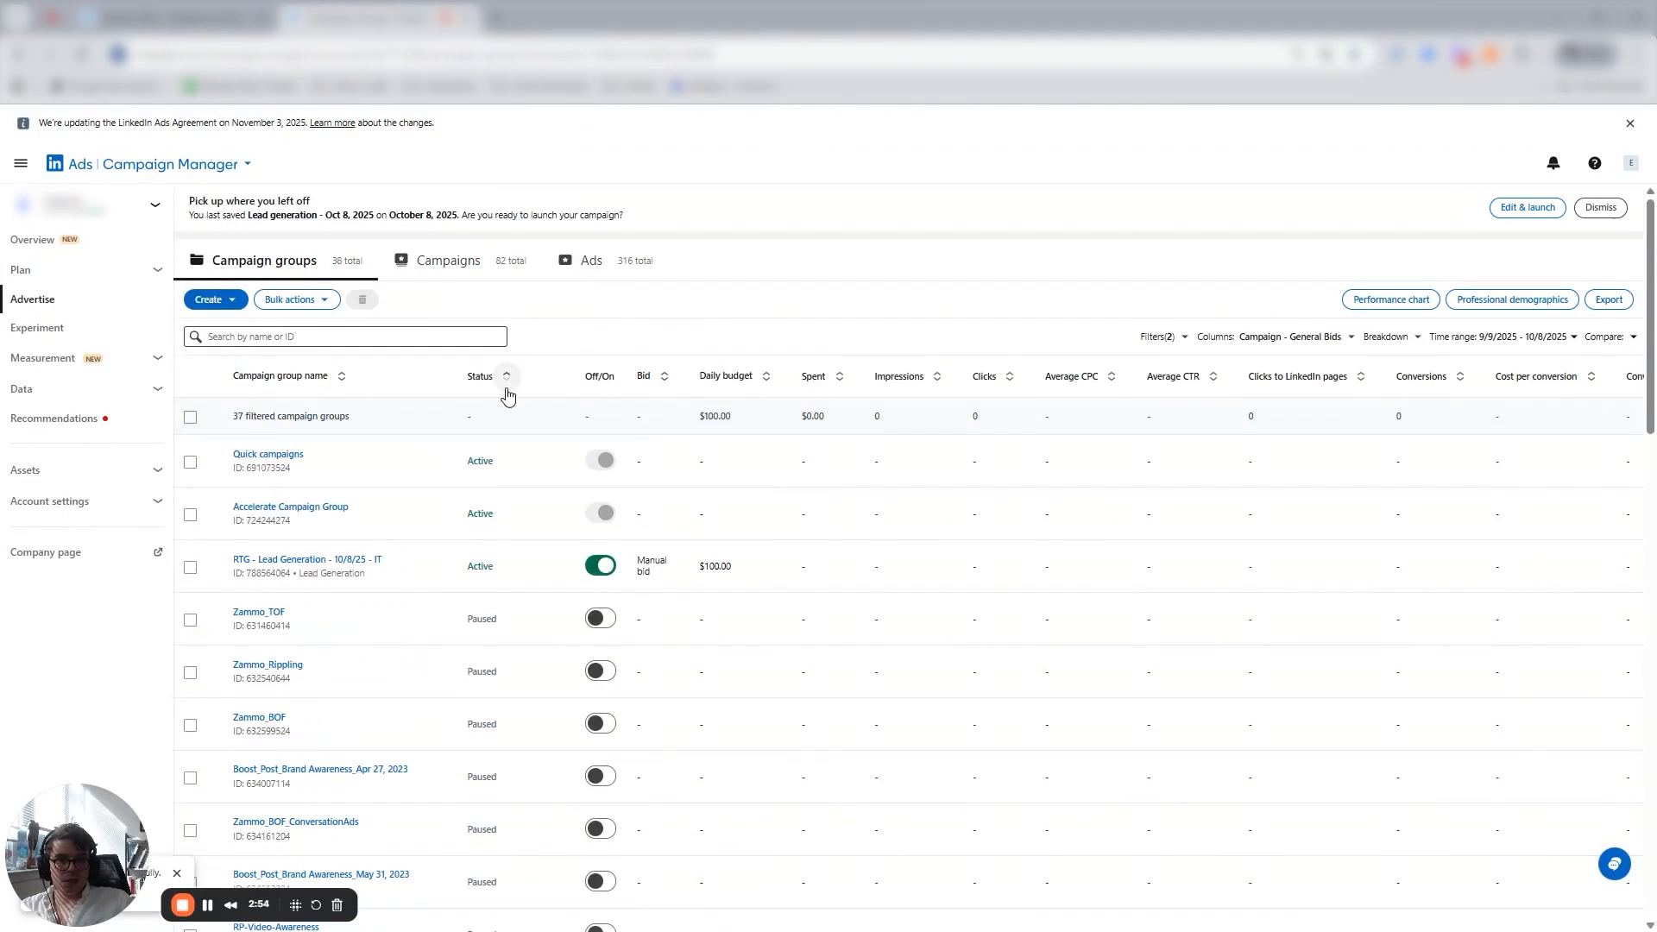
left_click(190, 567)
left_click(494, 257)
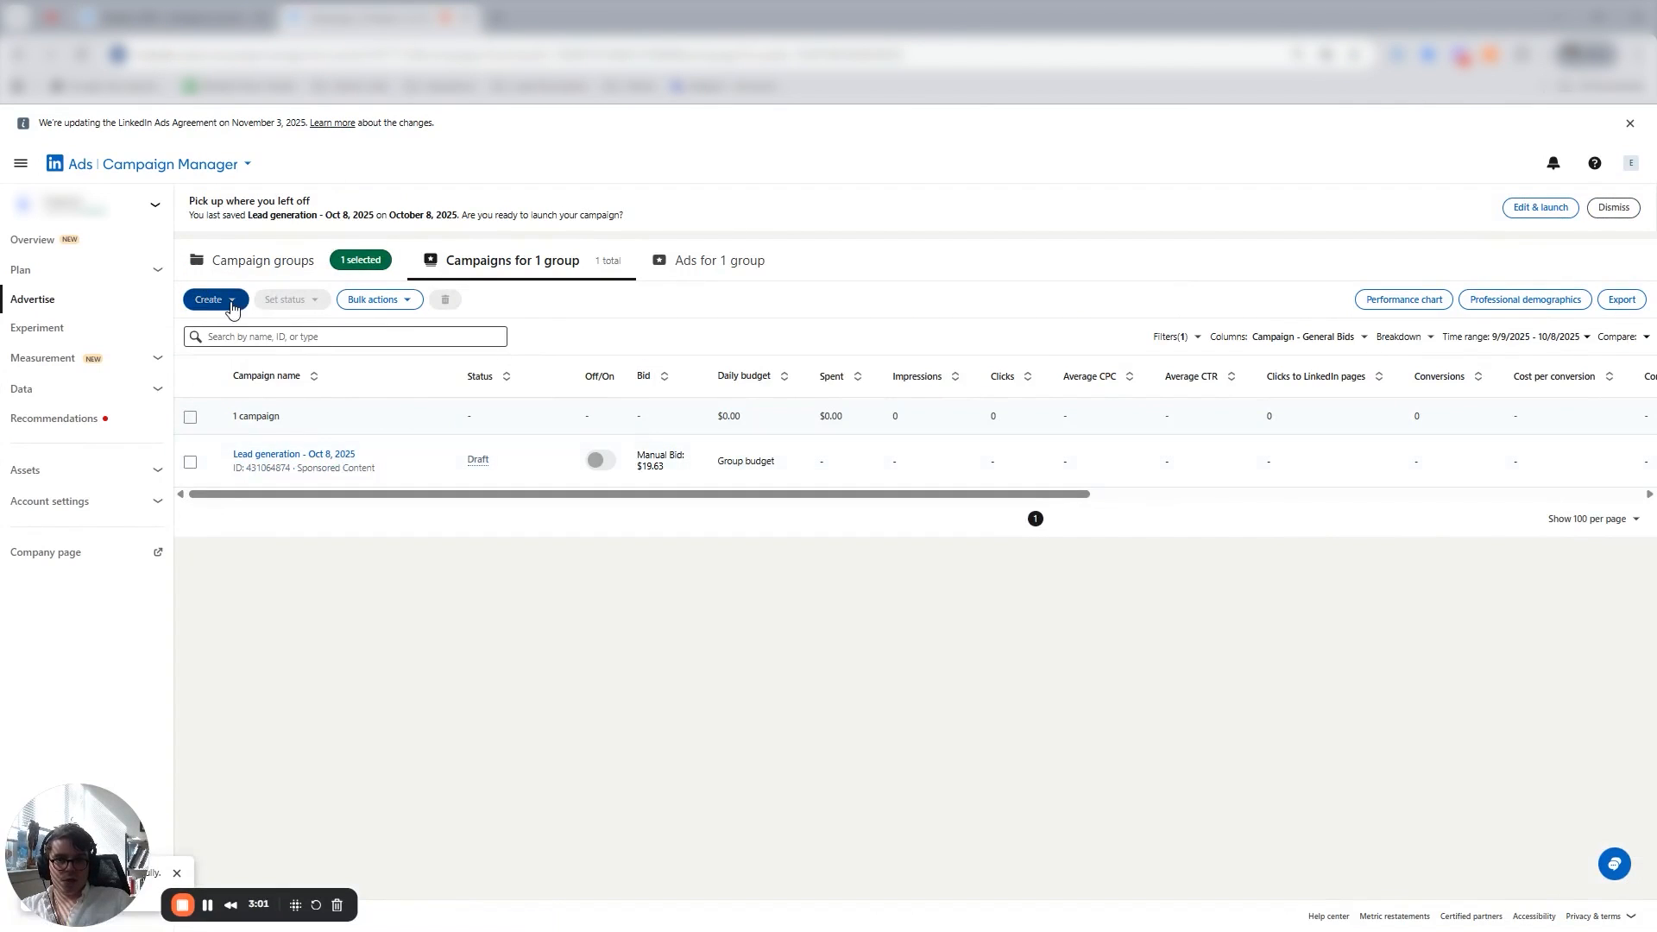
Create a new campaign in the group and enter RTG - 90 Day Visitors - USA - as its name.
left_click(232, 302)
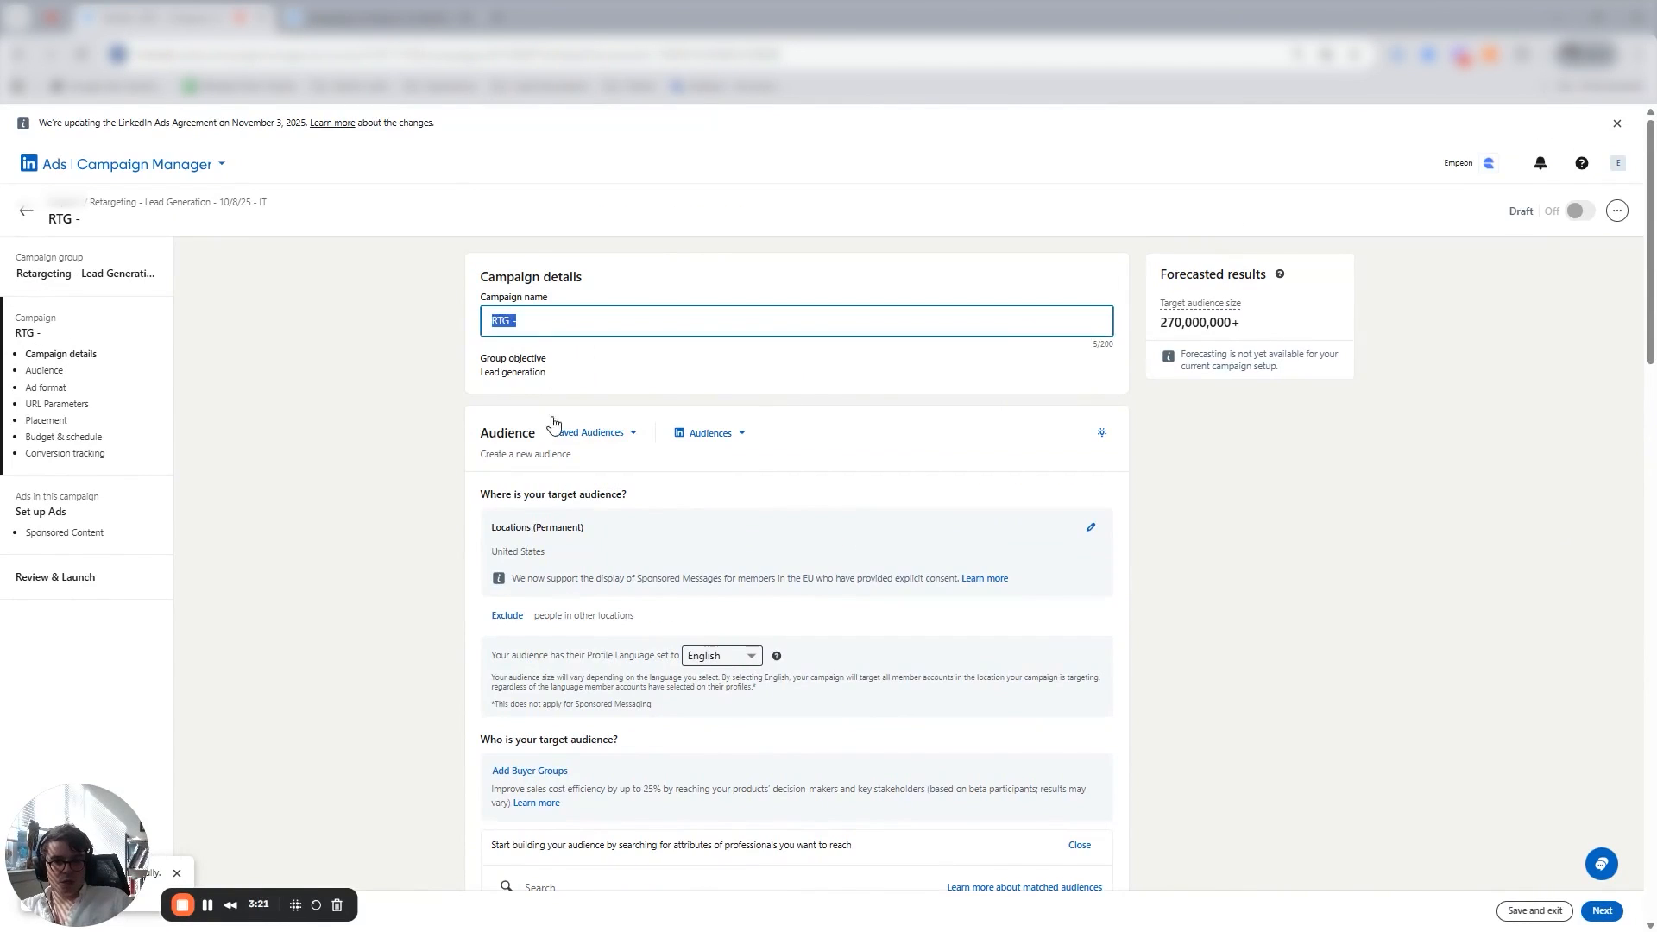
left_click(549, 322)
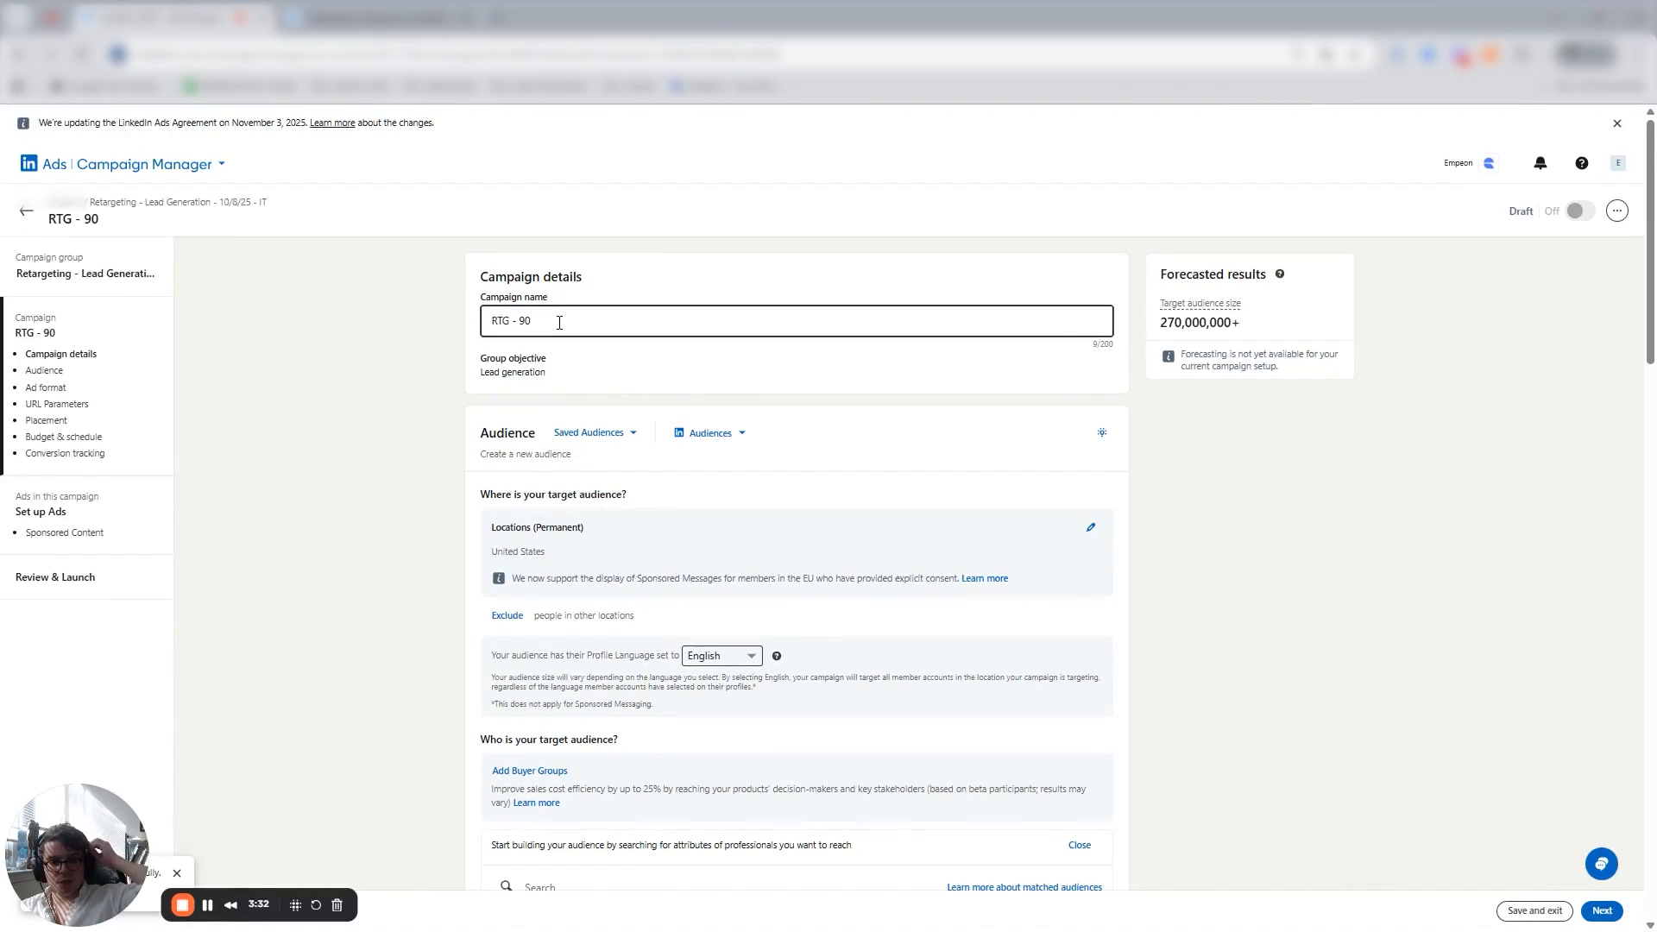
key("BackSpace")
key("BackSpace")
key("BackSpace")
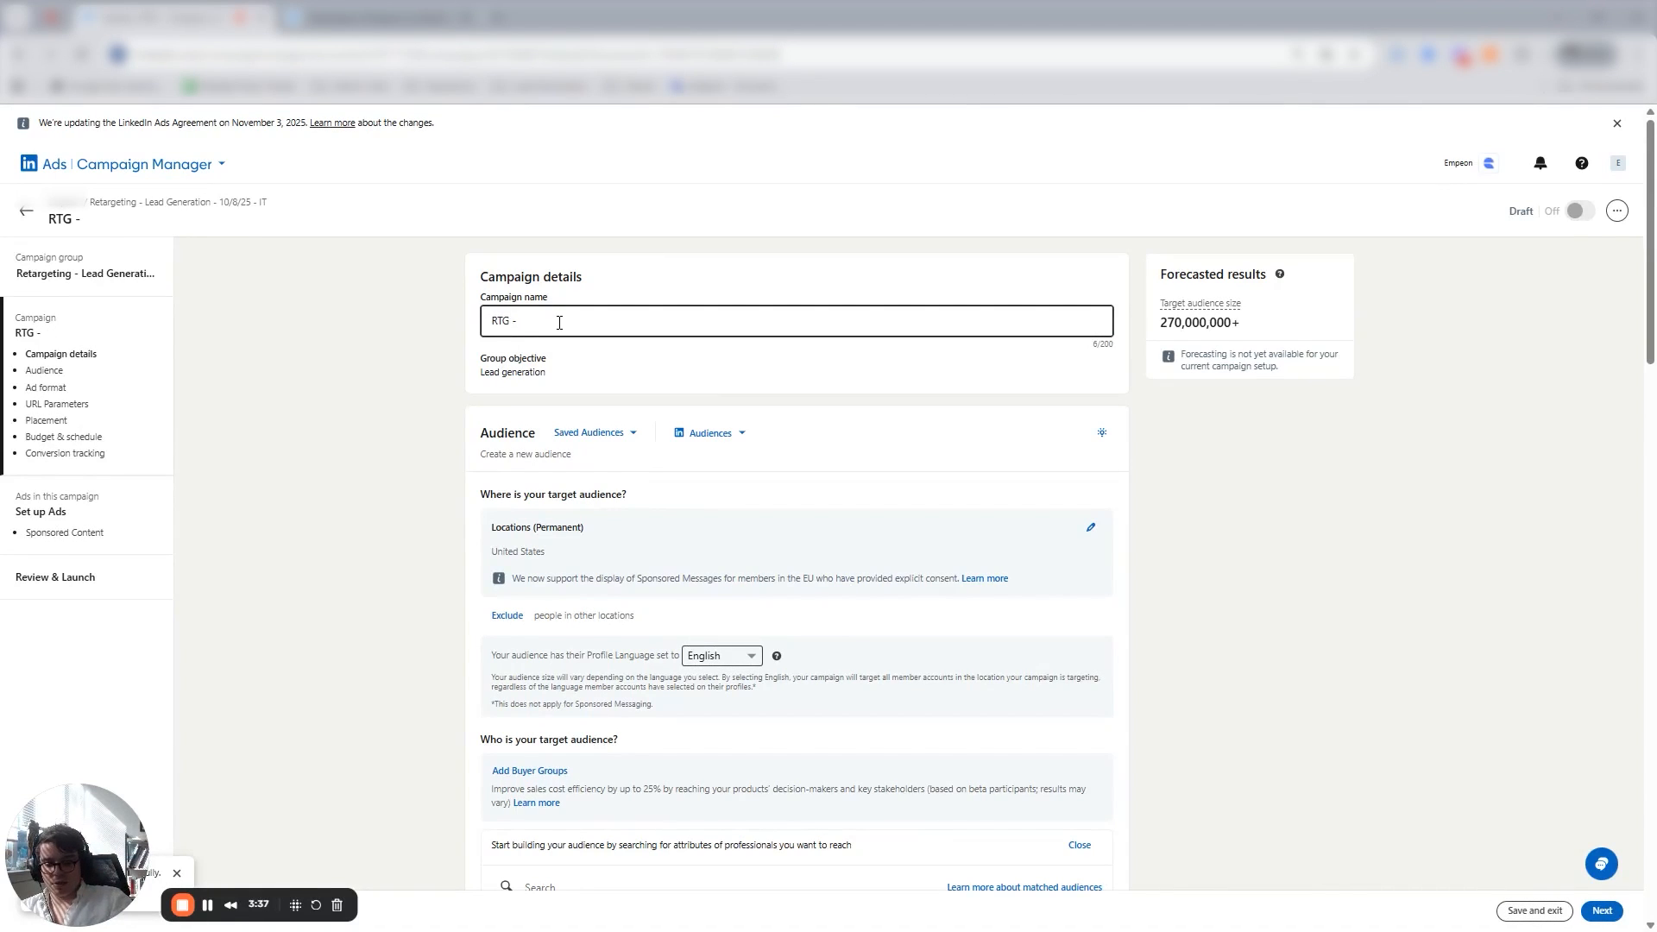
type("90")
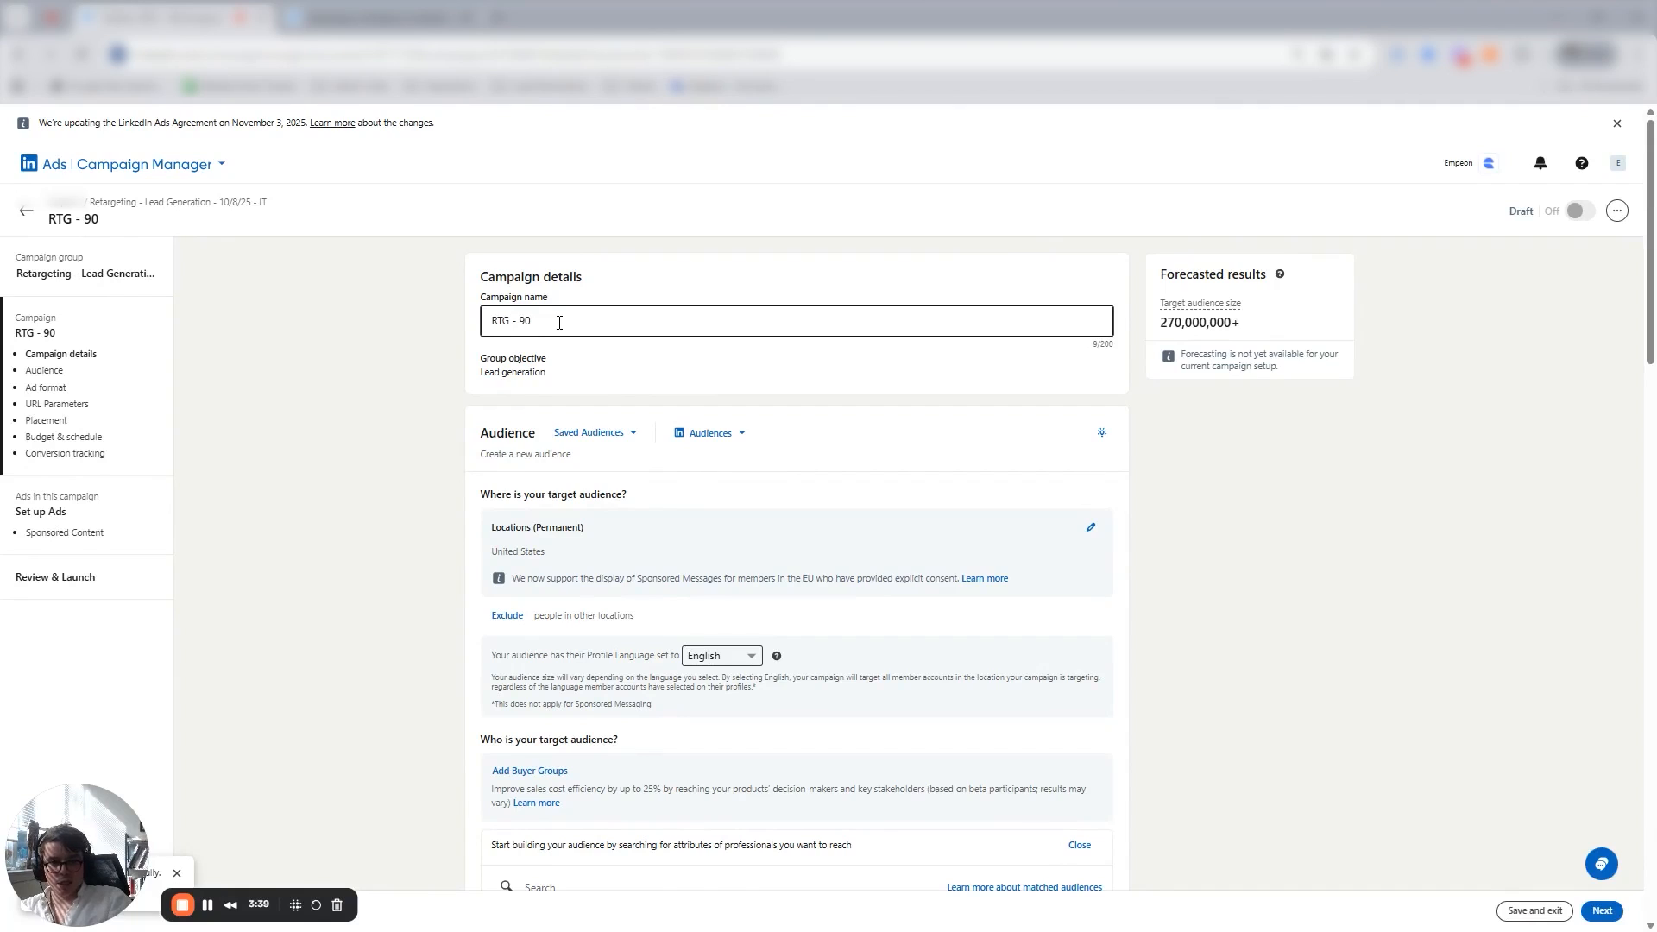
type(" Day V")
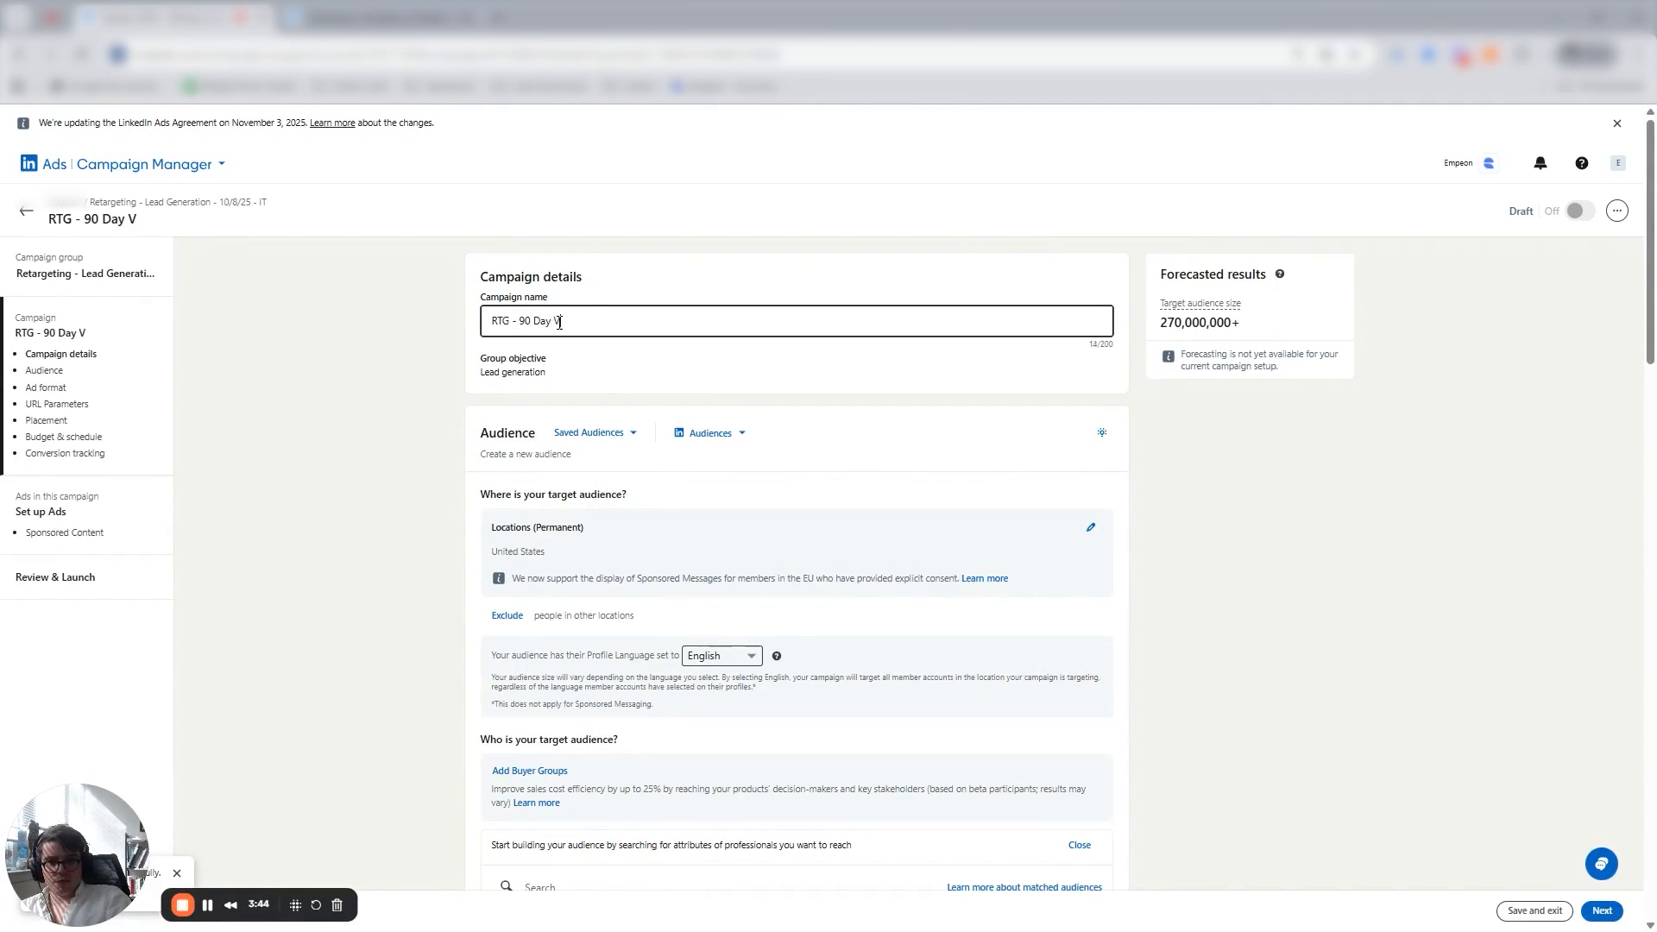
type("isitors - USA -")
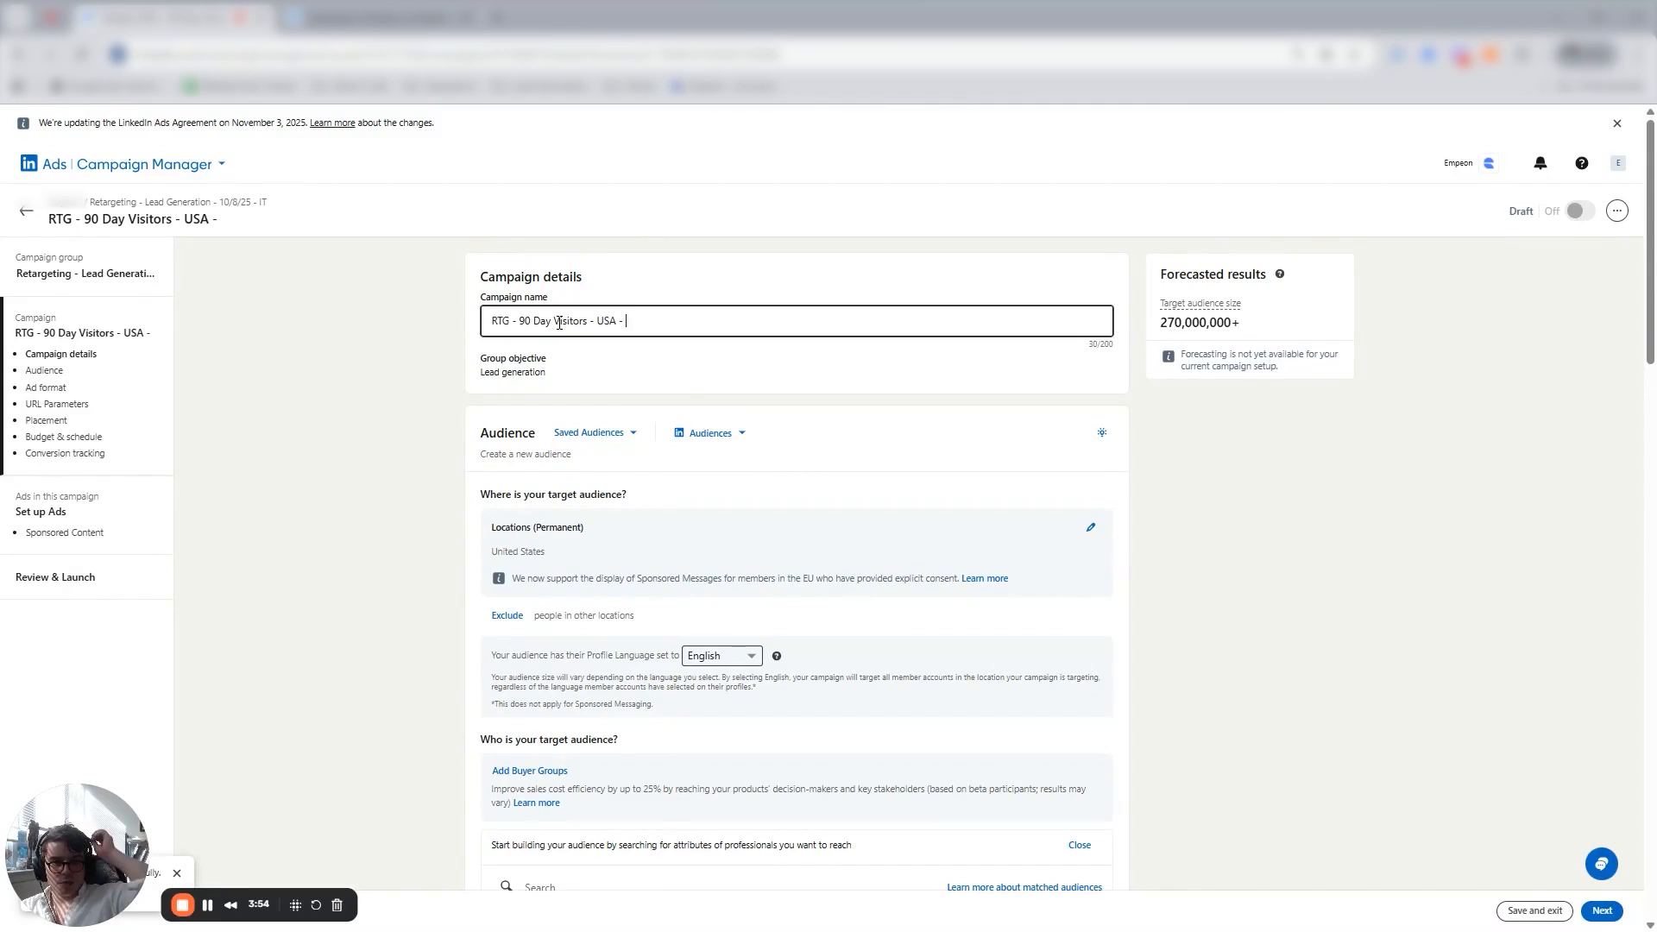
Insert Skilled Nursing before USA and append the date and initials, making the name RTG - 90 Day Visitors - Skilled Nursing - USA - 10/8/25 - IT.
left_click(585, 325)
type("-")
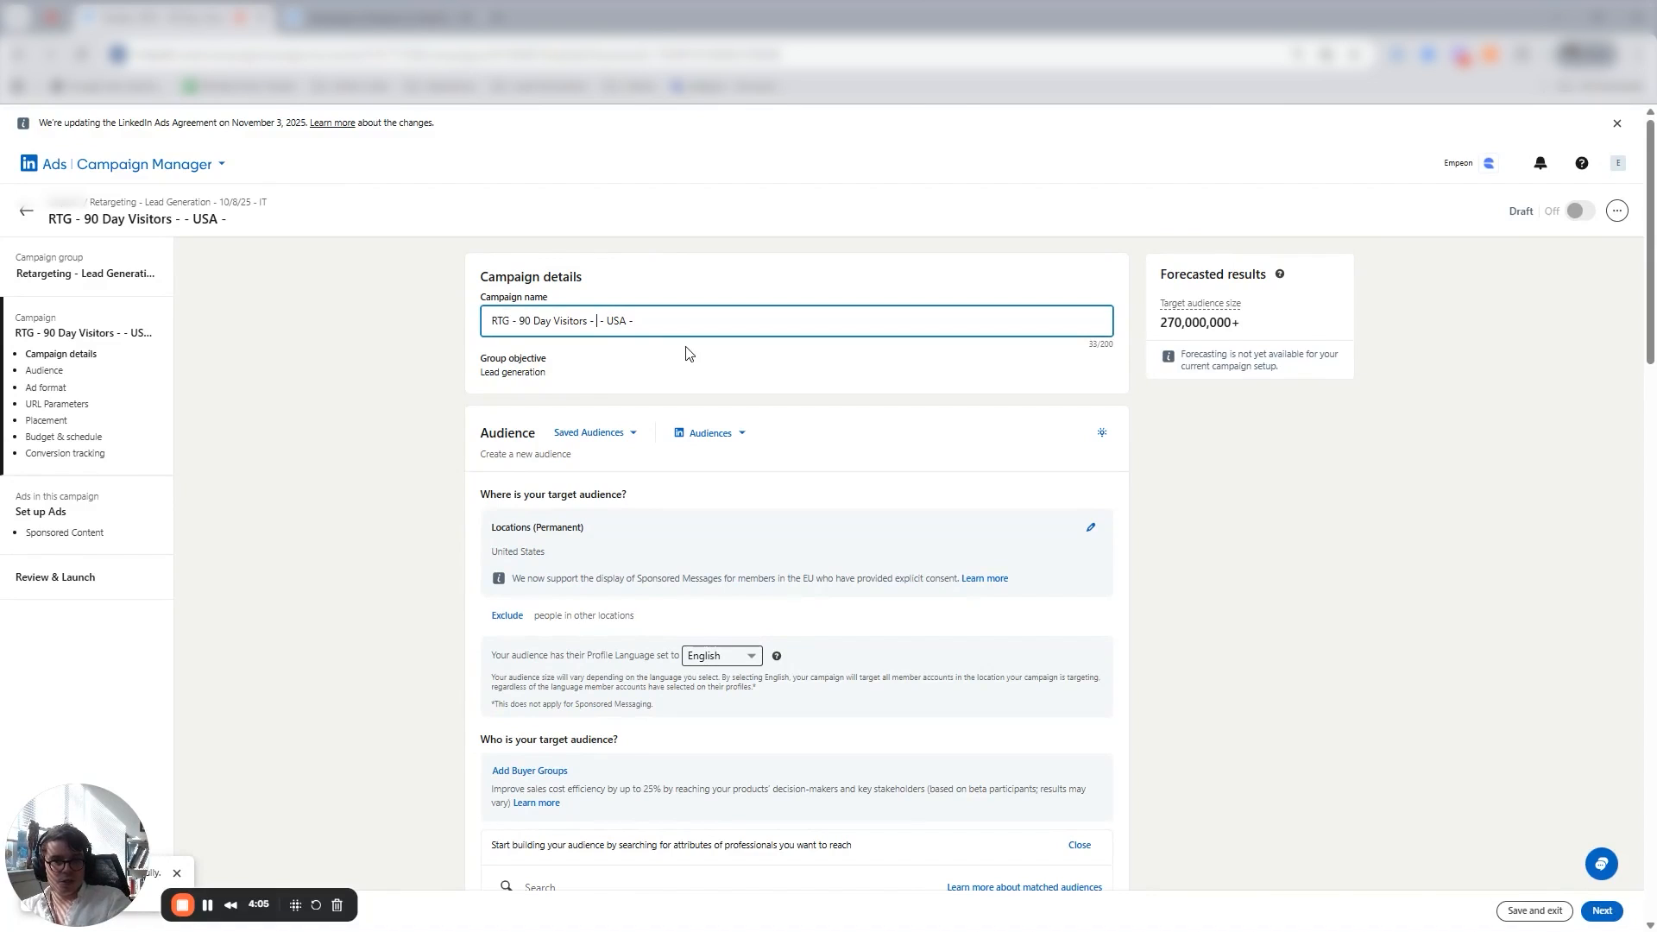
type("S")
type("killed NN")
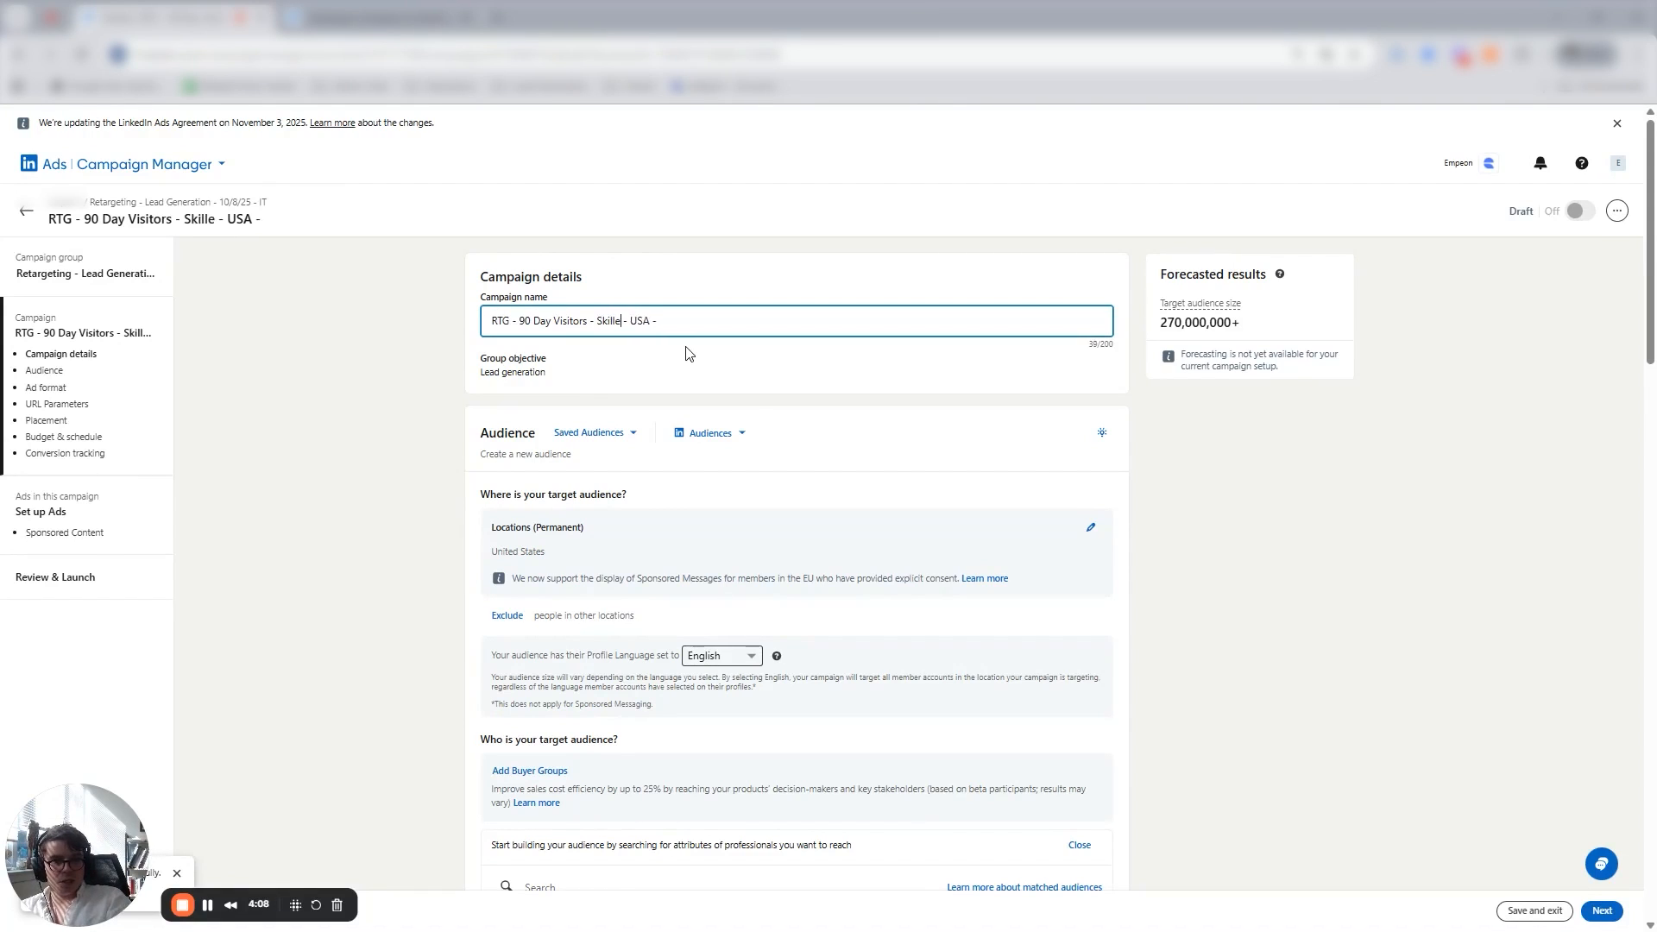
key("BackSpace")
type("ursing")
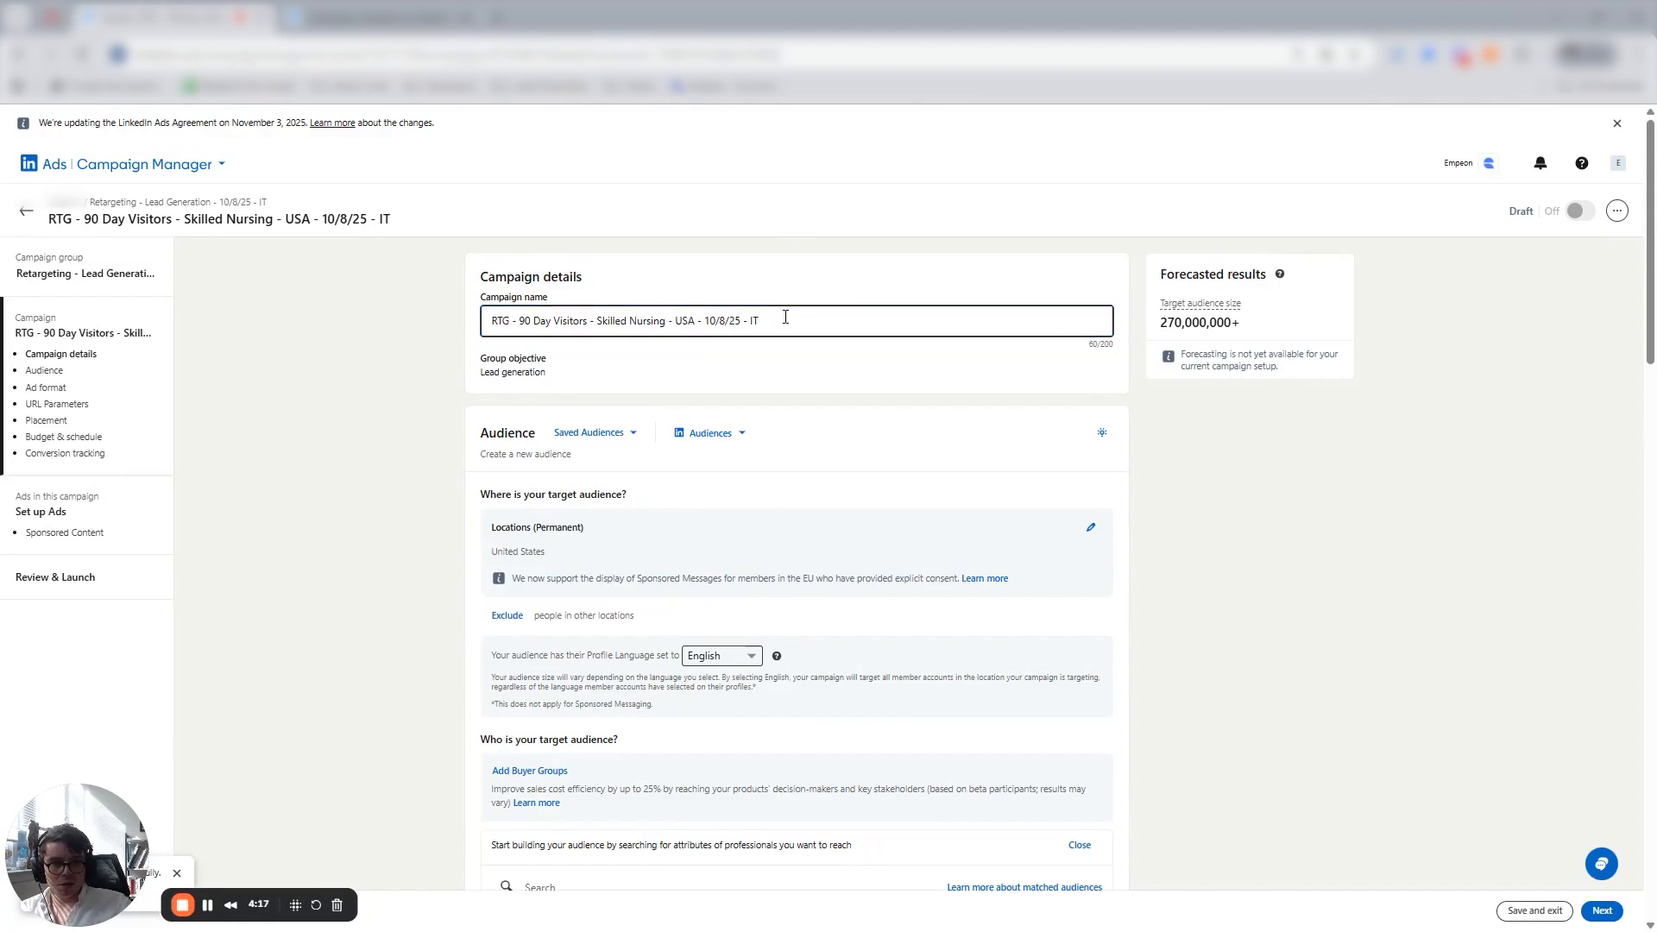
Review the parts of the campaign name, including the country, date and trailing initials.
triple_click(786, 317)
left_click(696, 325)
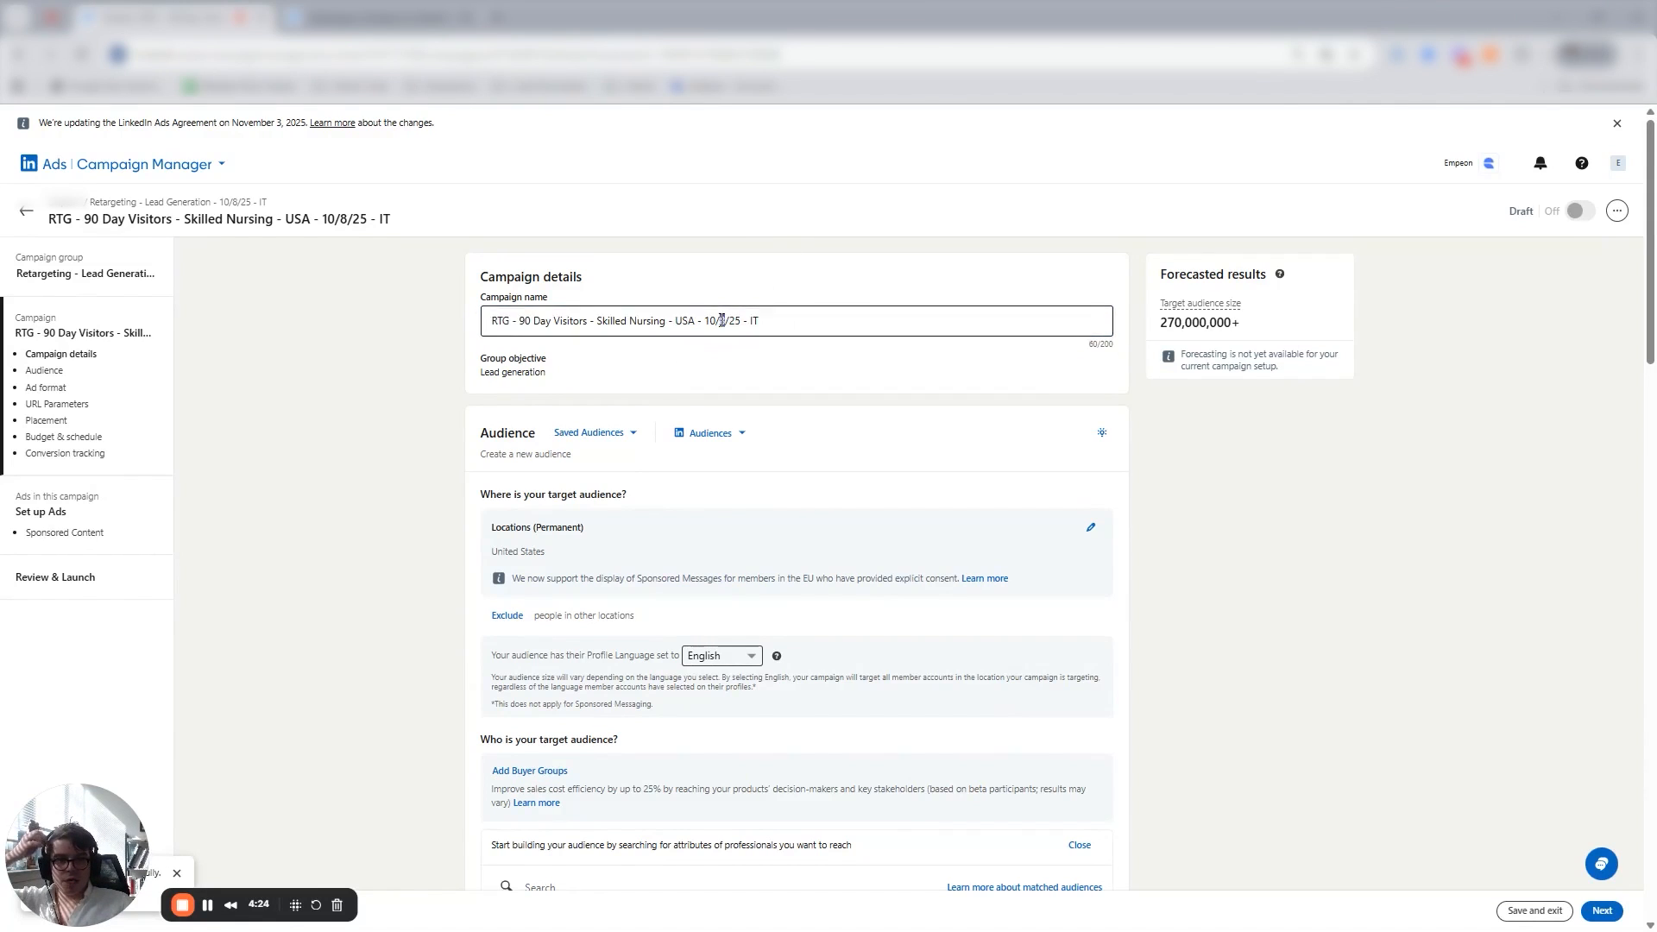
triple_click(727, 324)
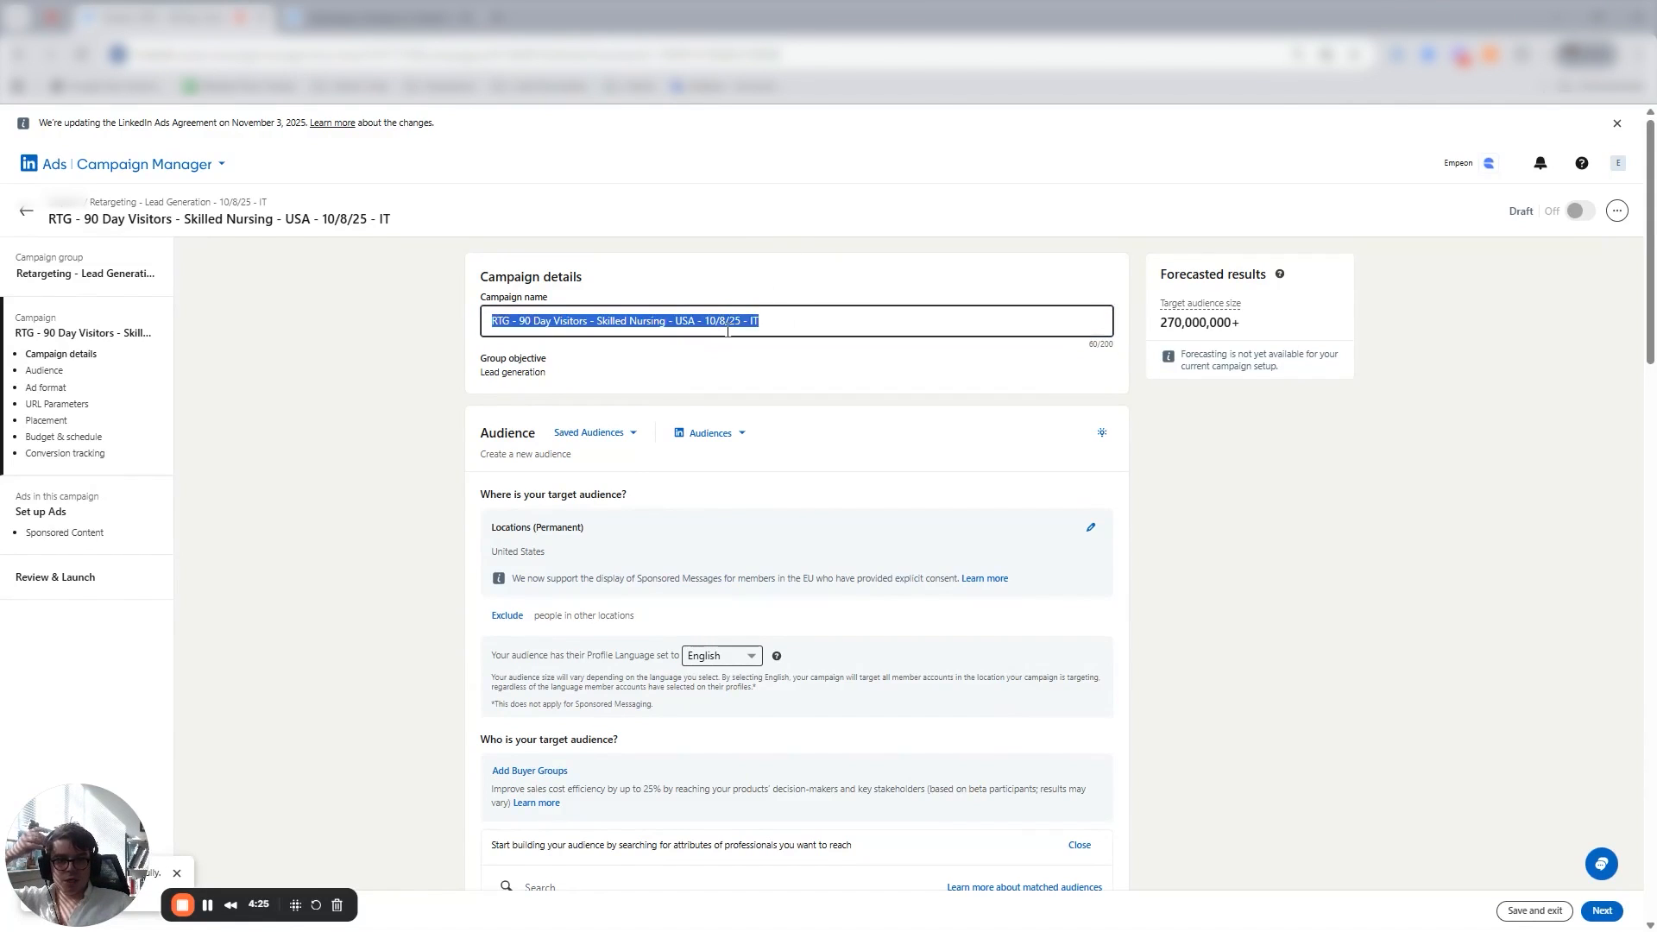
left_click(706, 321)
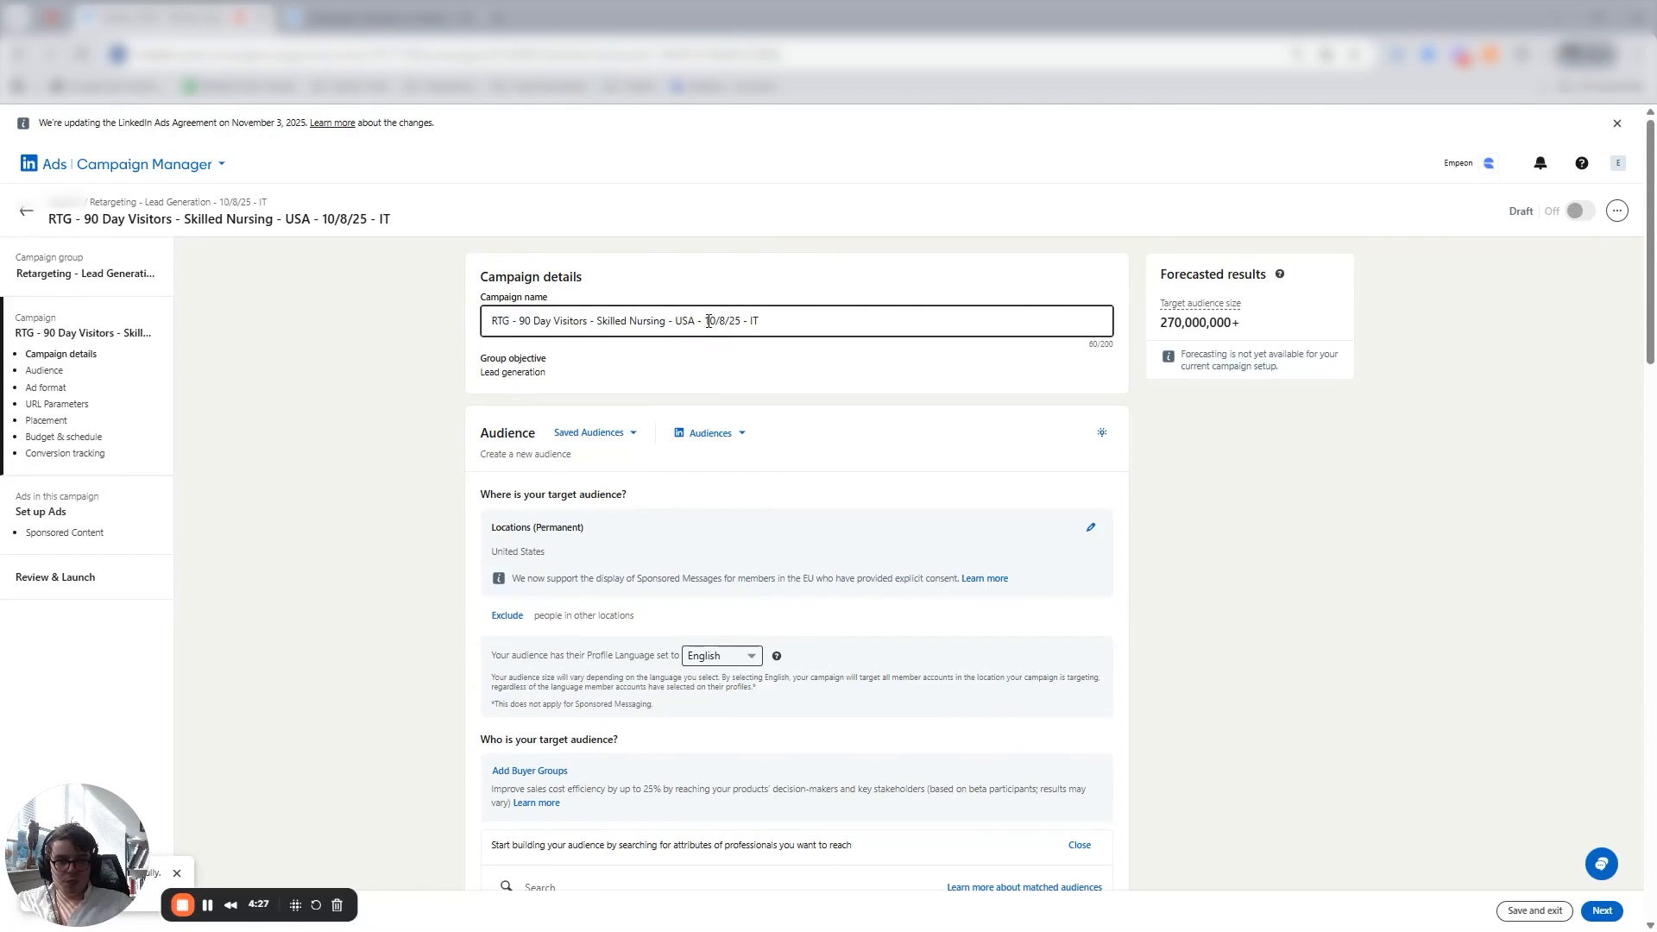
double_click(754, 320)
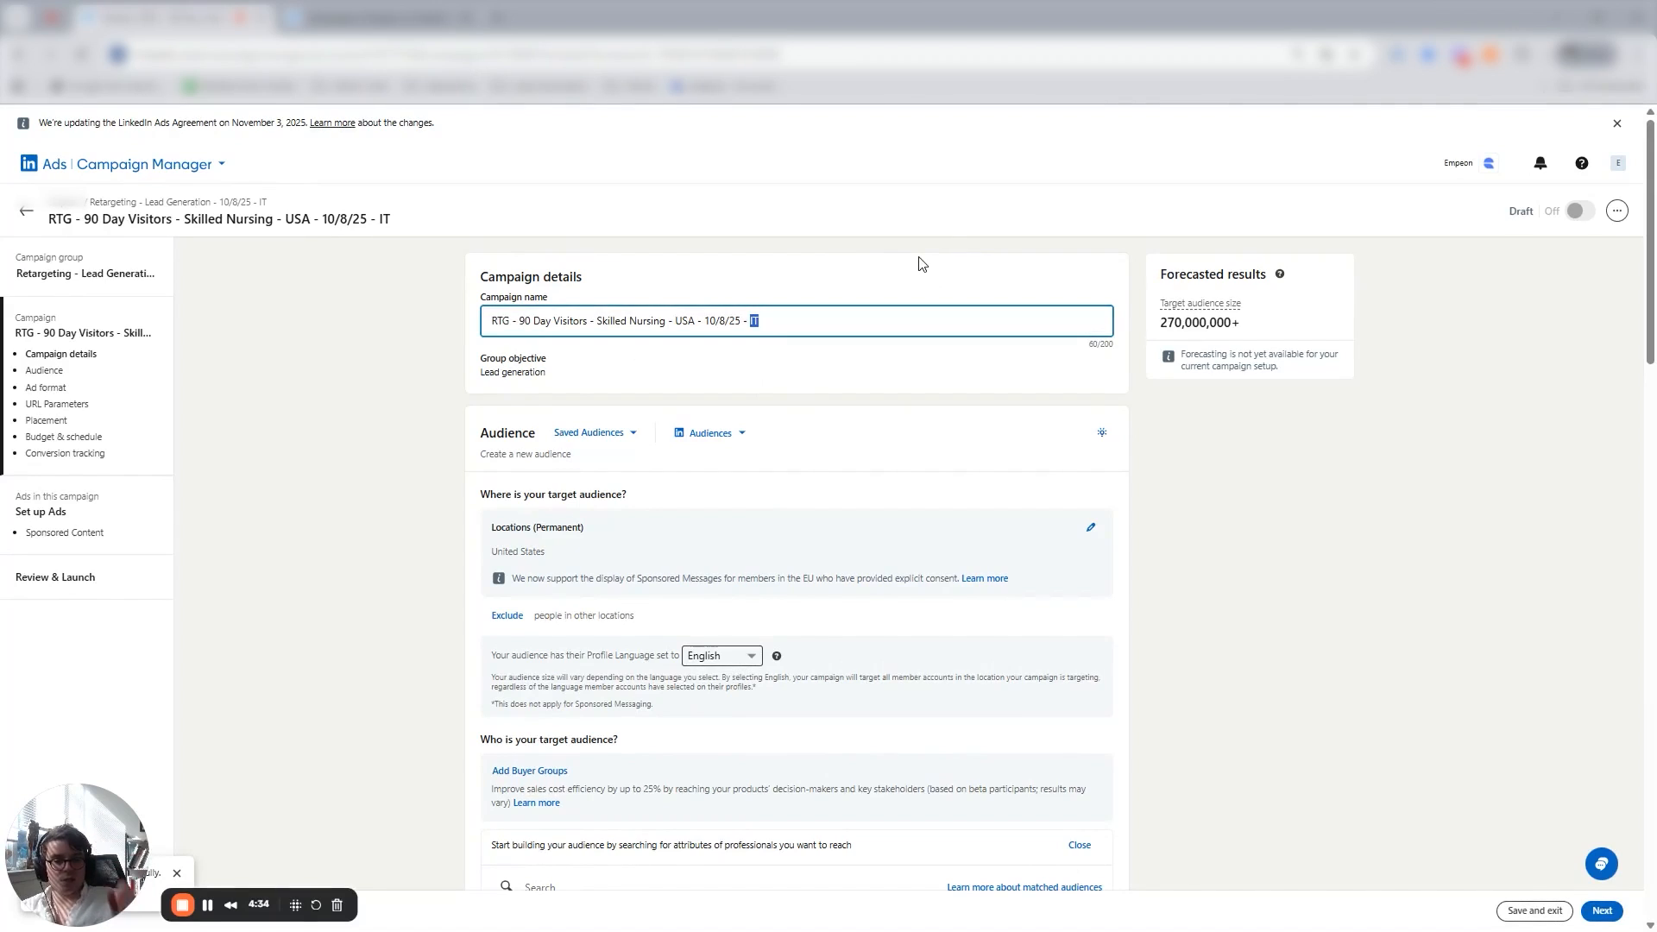
key("ctrl+a")
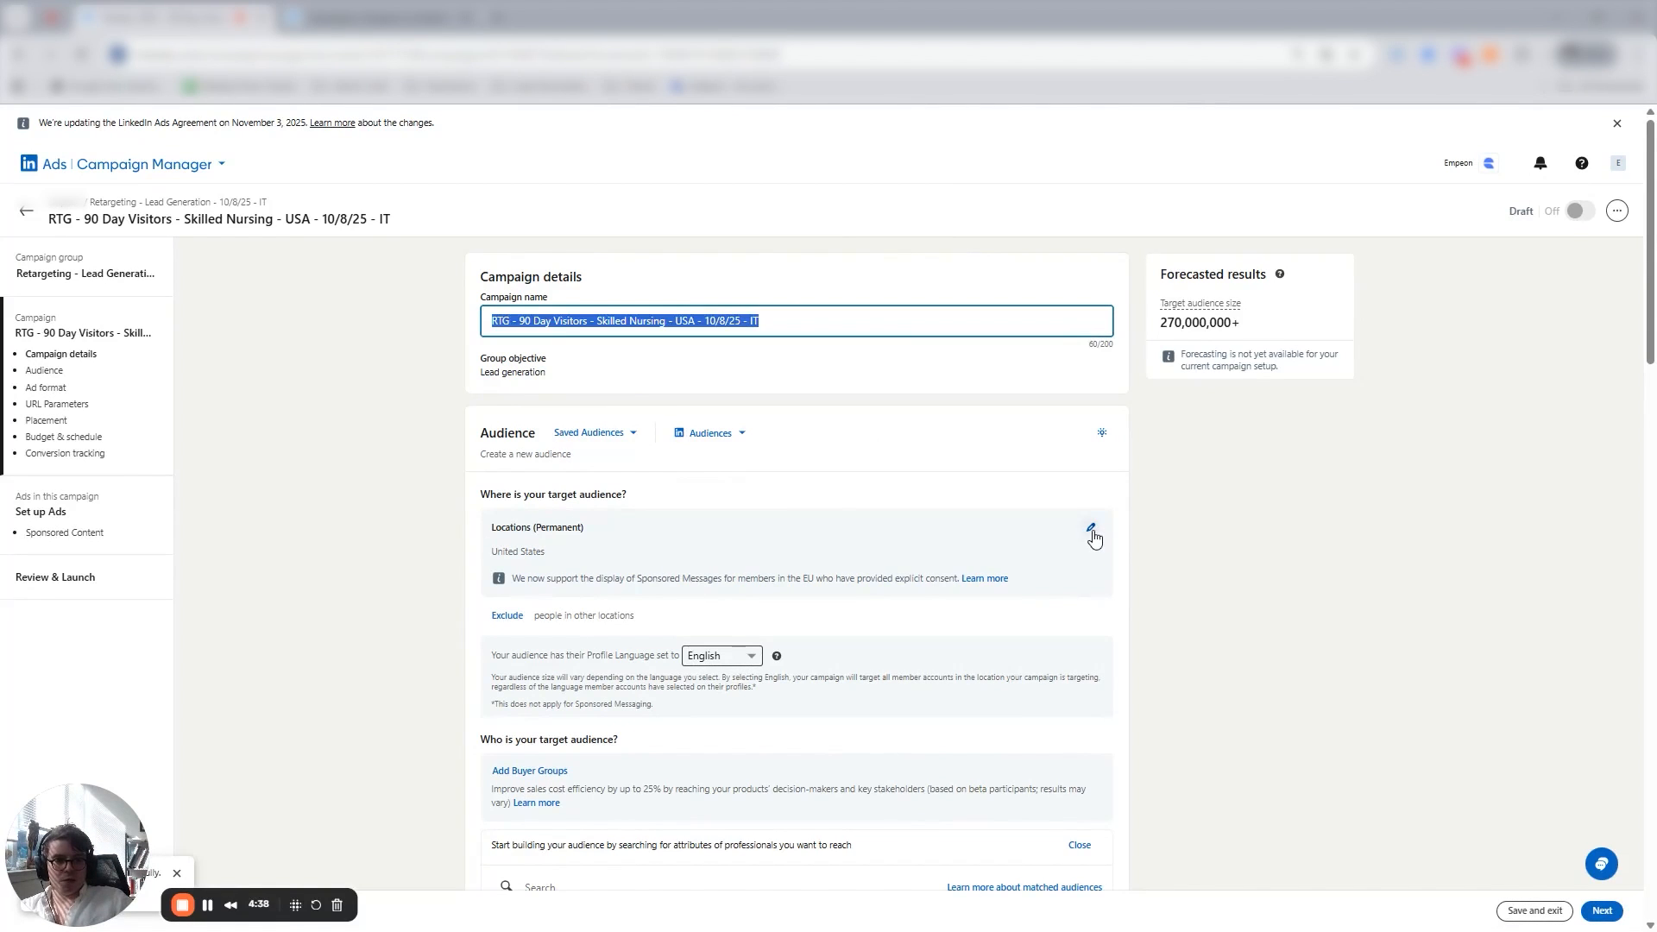
Check the audience's location and profile language options, and turn off Audience Expansion.
left_click(1089, 527)
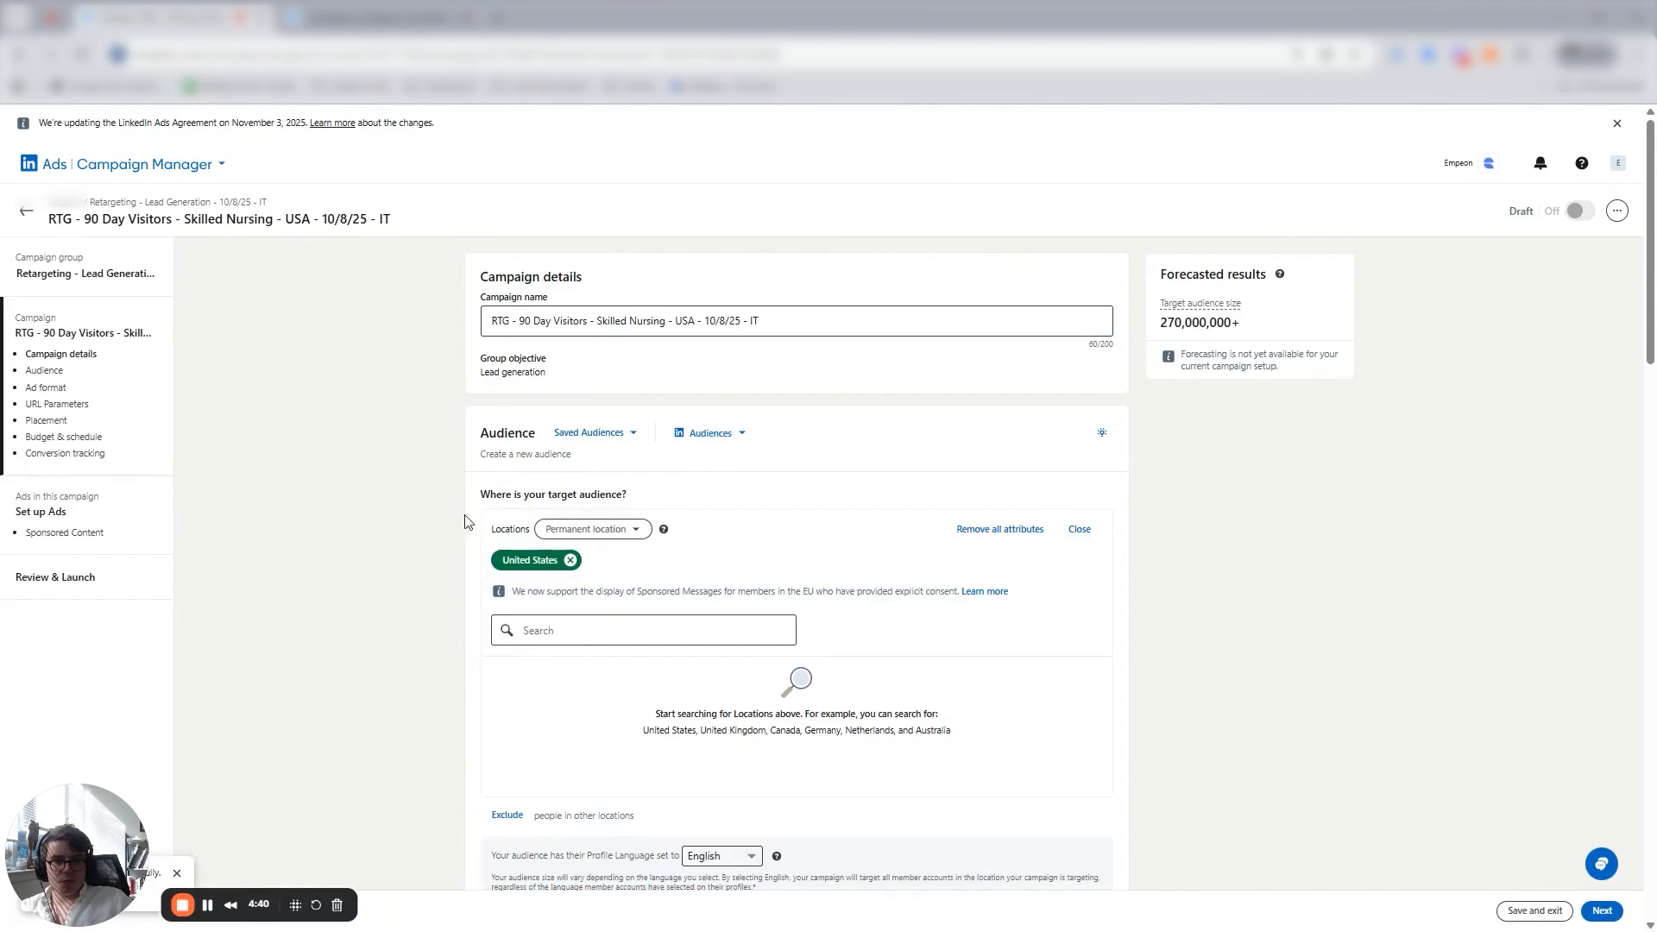
left_click(611, 527)
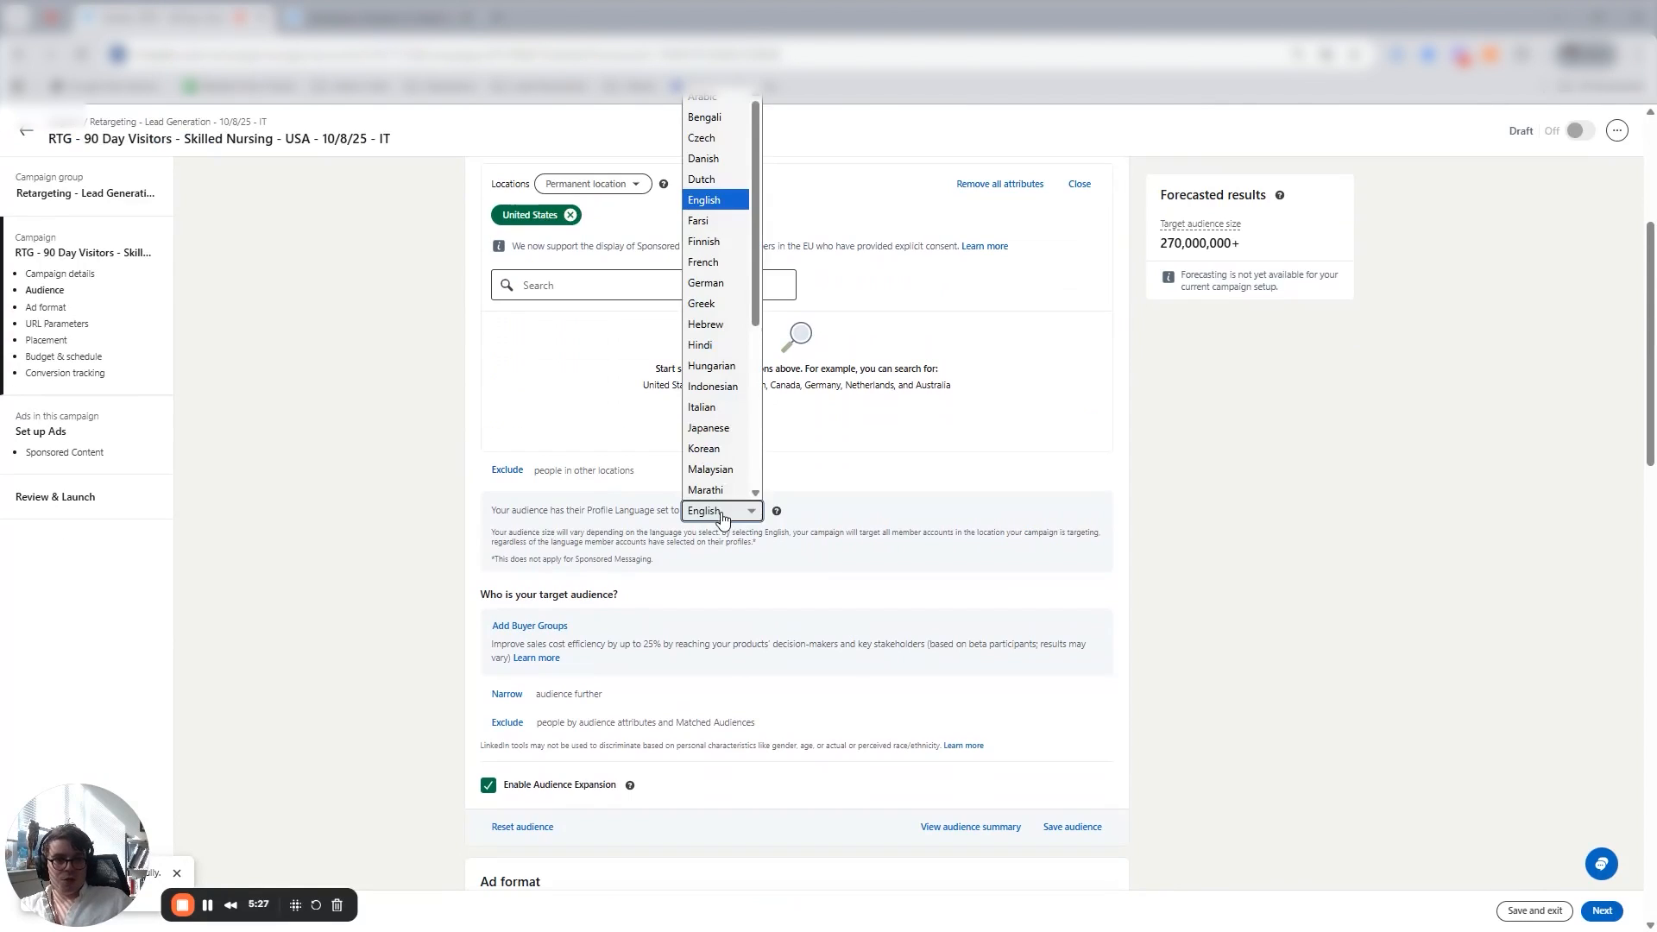
left_click(723, 516)
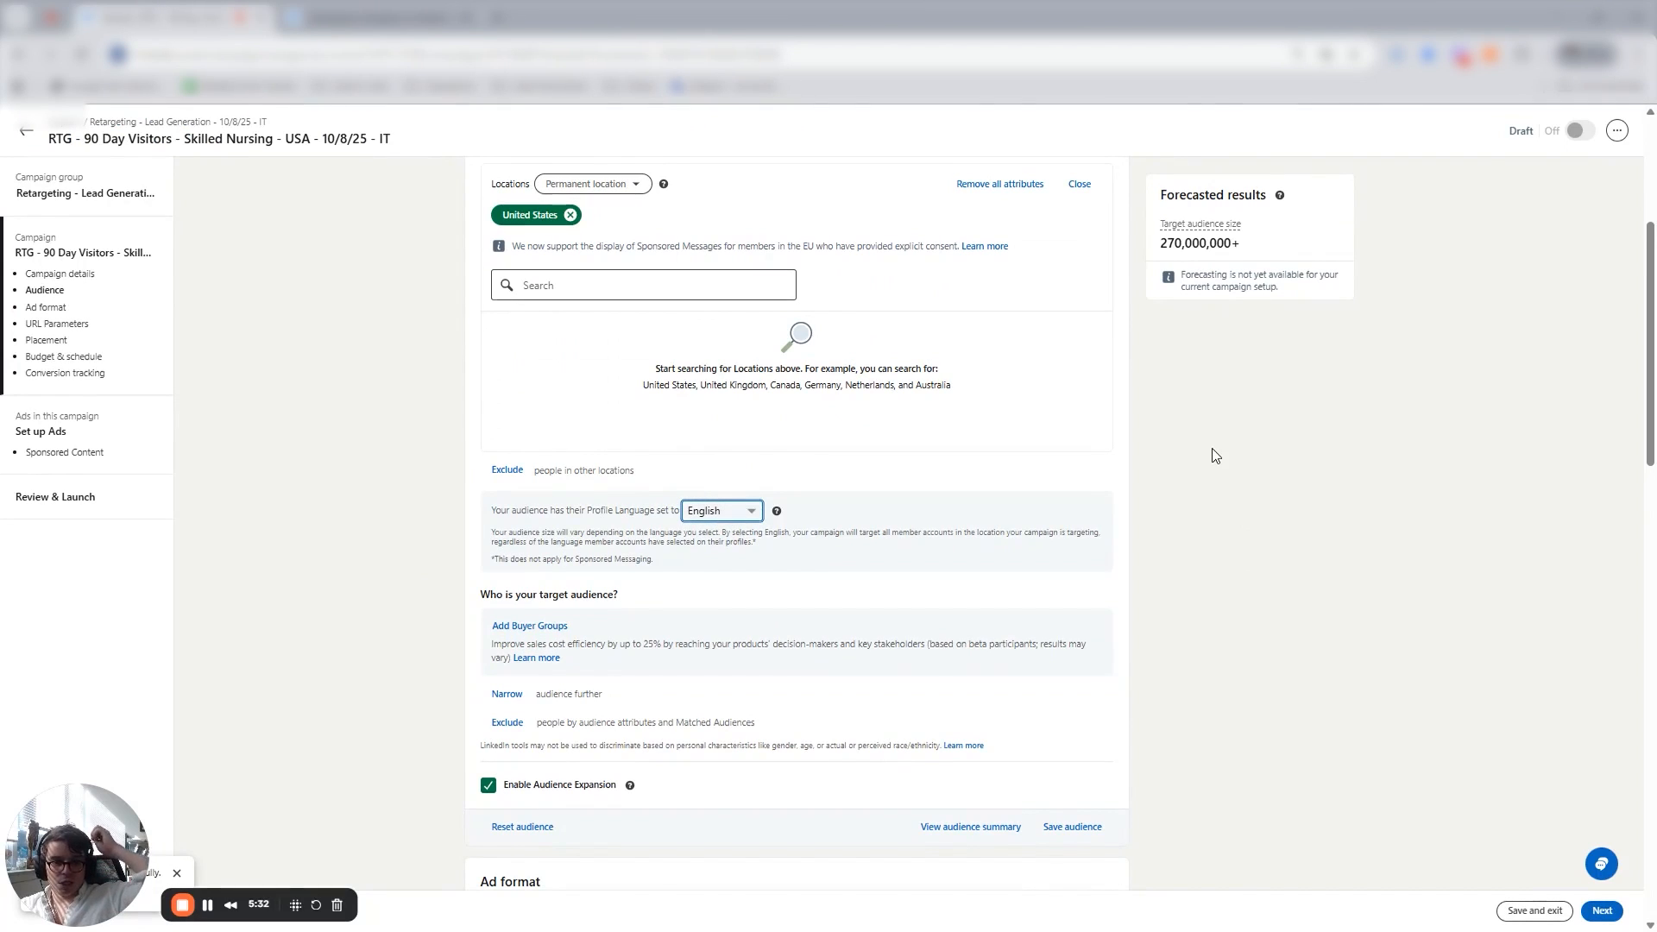
left_click(551, 785)
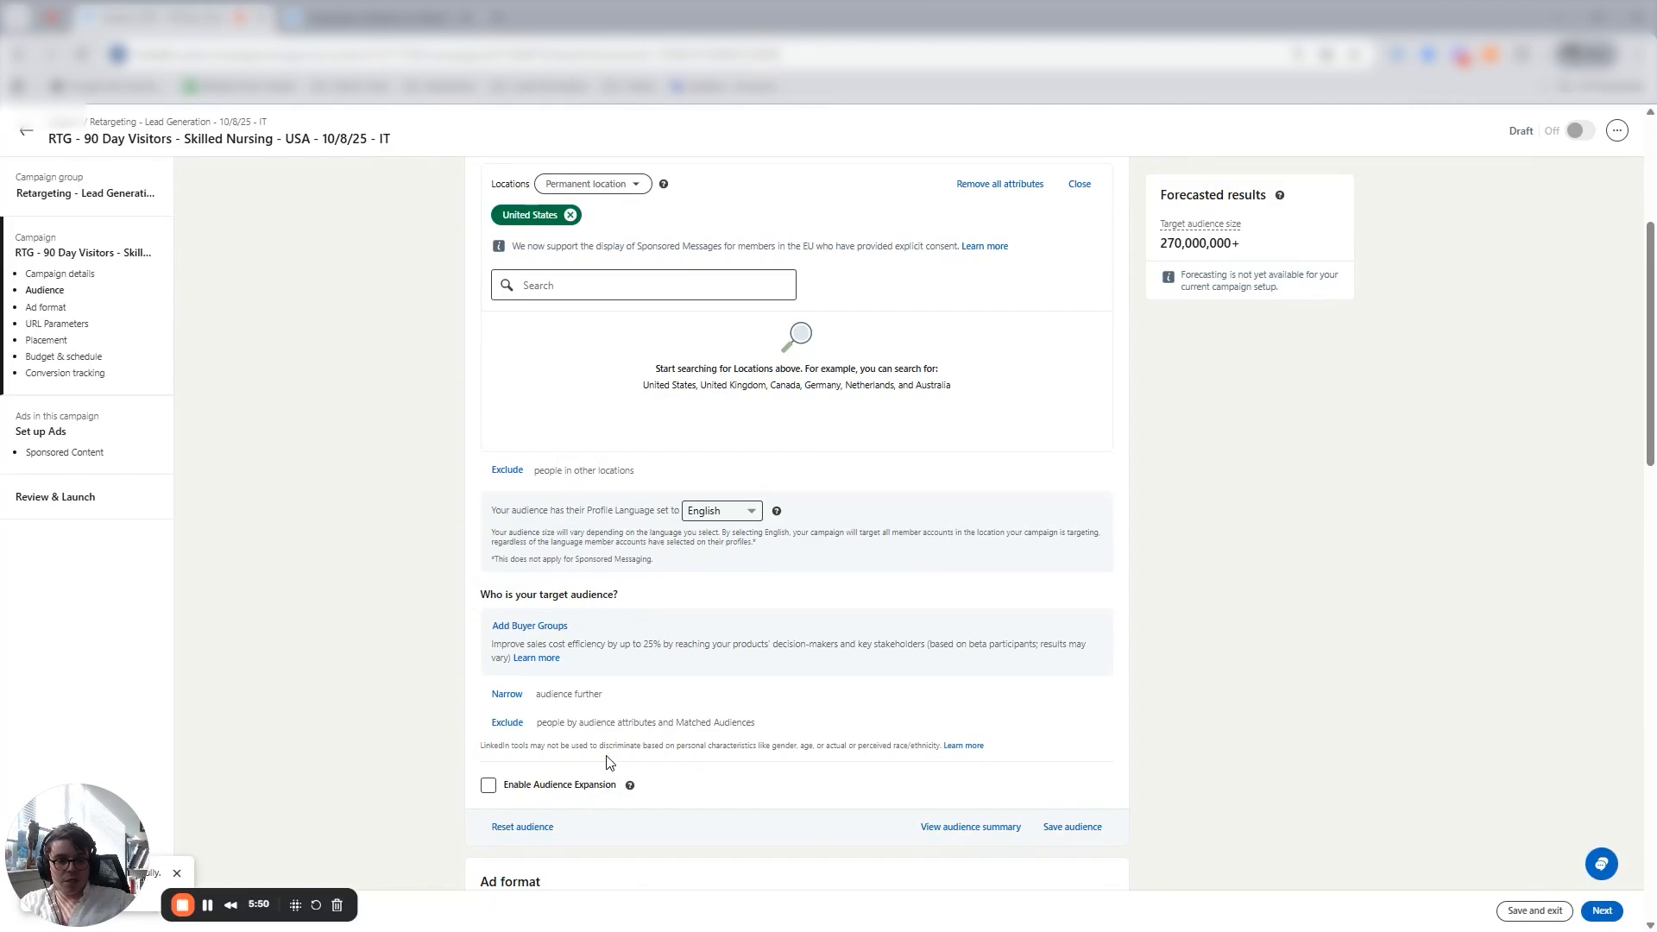
Open the target audience builder and examine the available Lookalike and Predictive audiences.
left_click(507, 694)
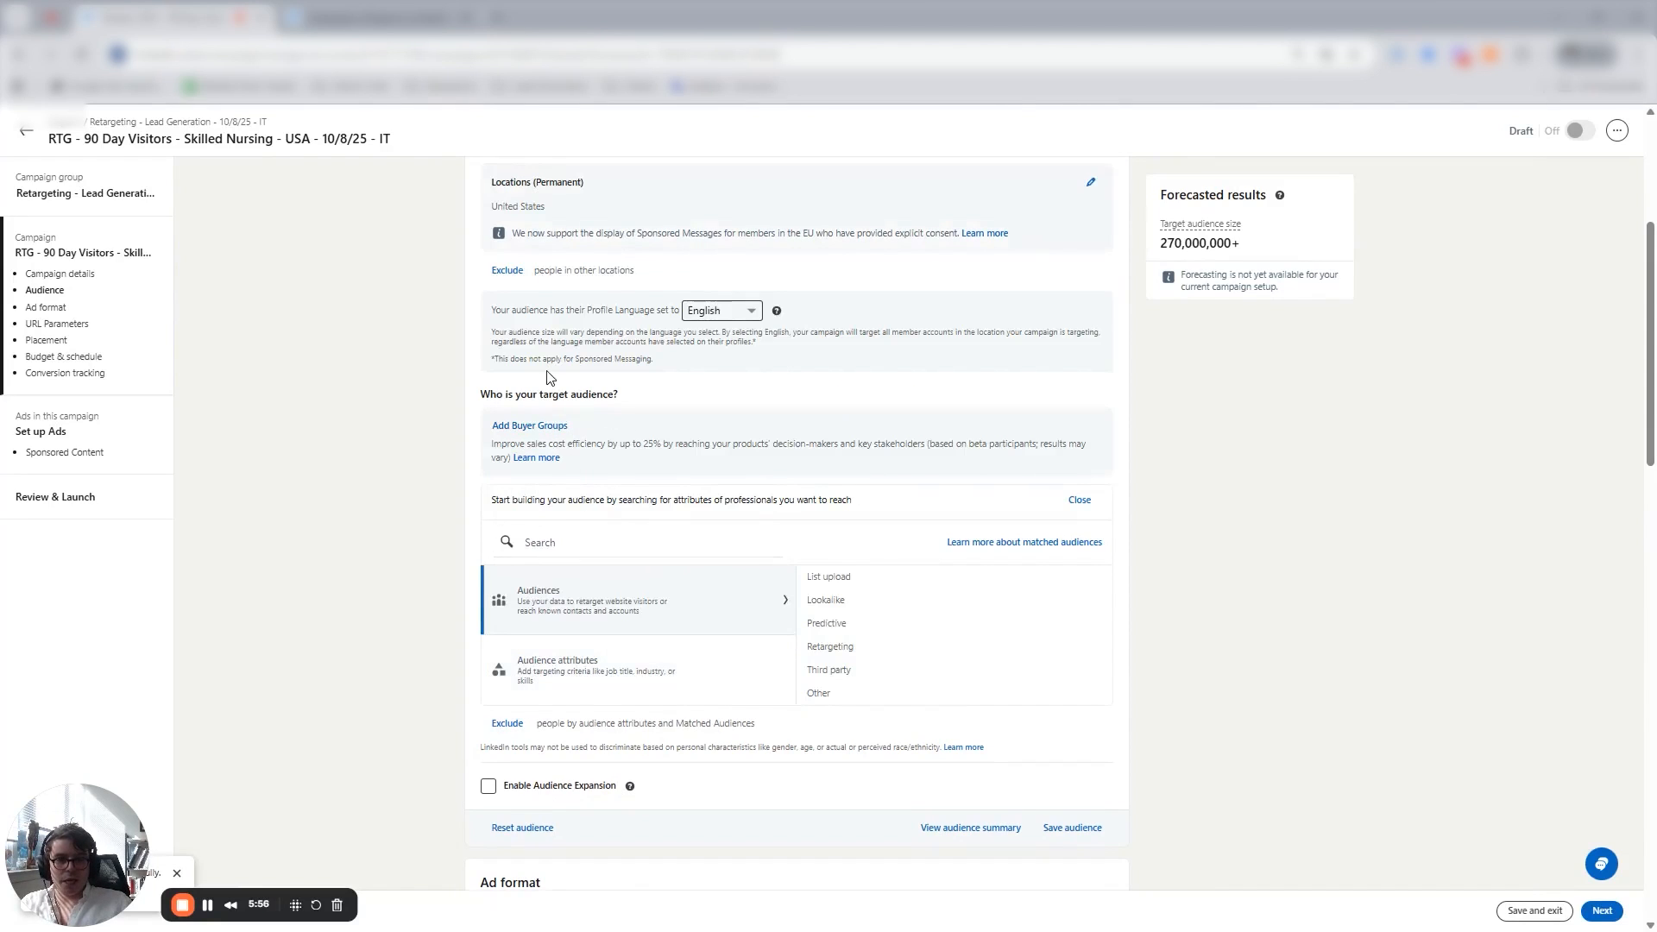
left_click_drag(484, 398, 615, 397)
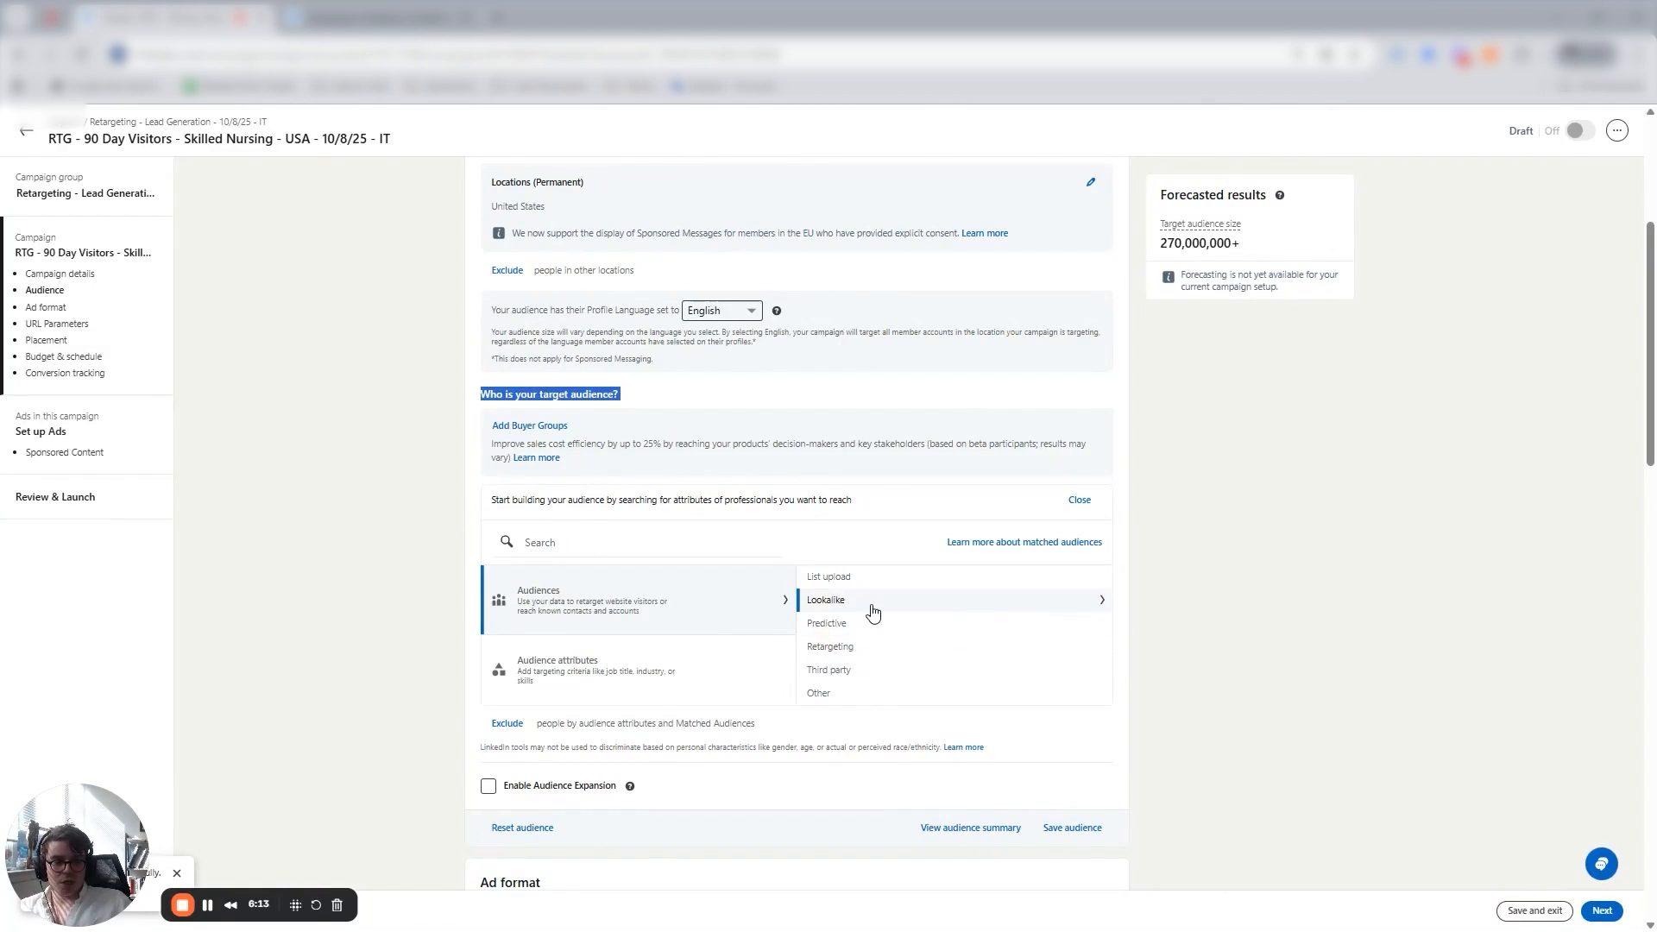
left_click(1101, 599)
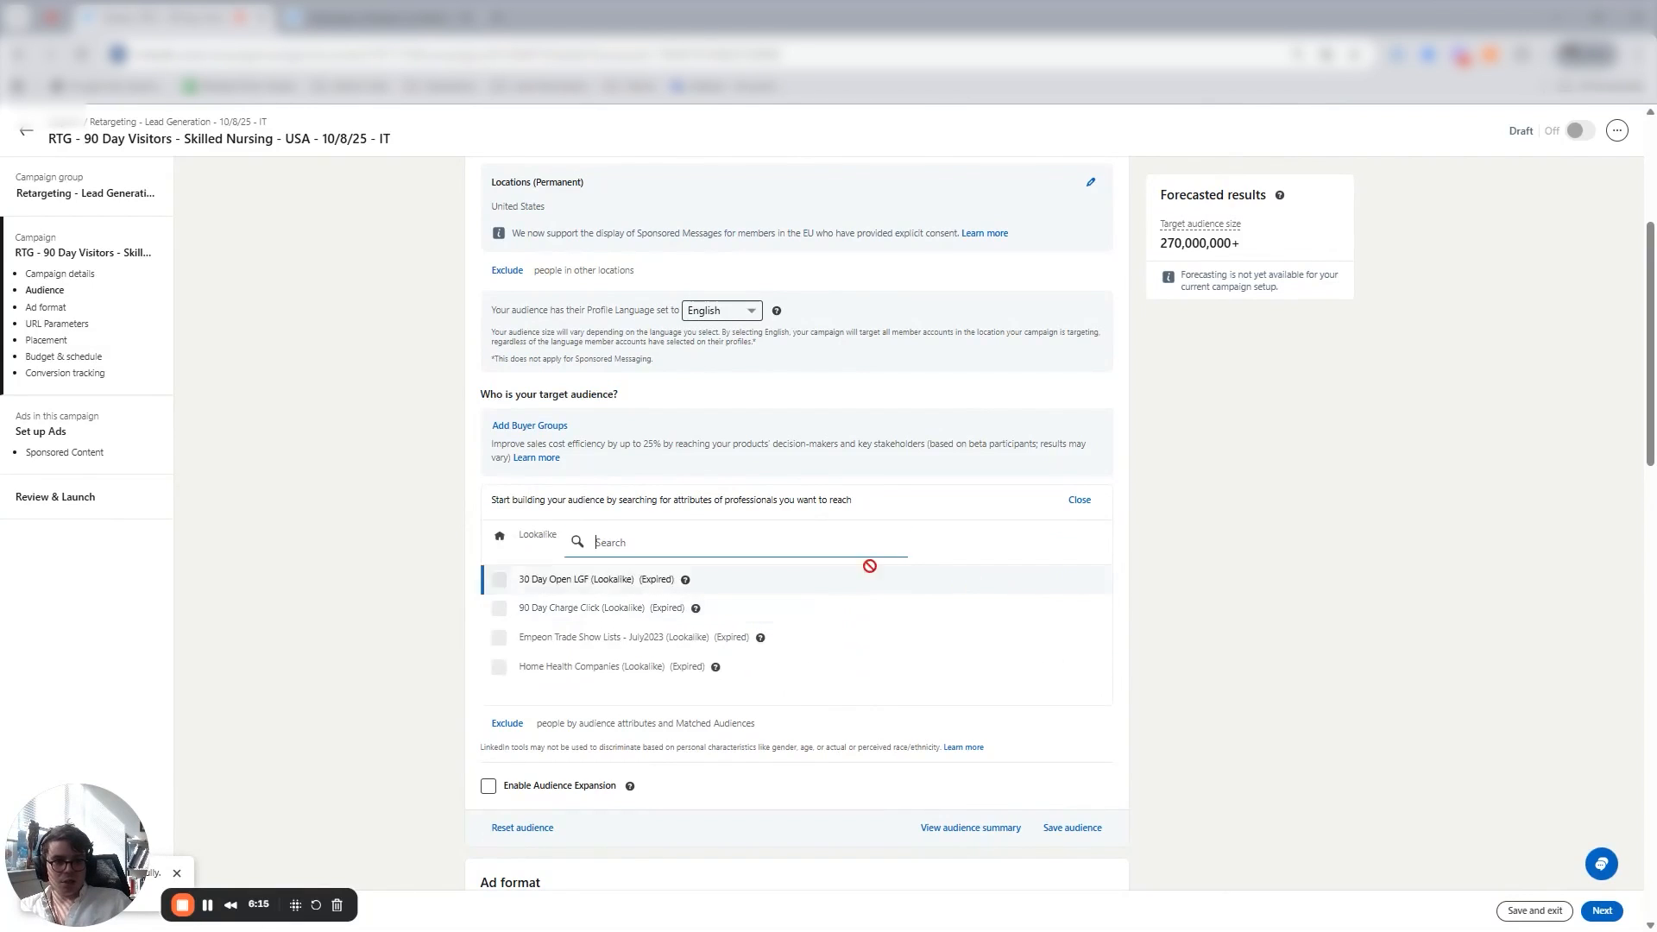
left_click(503, 590)
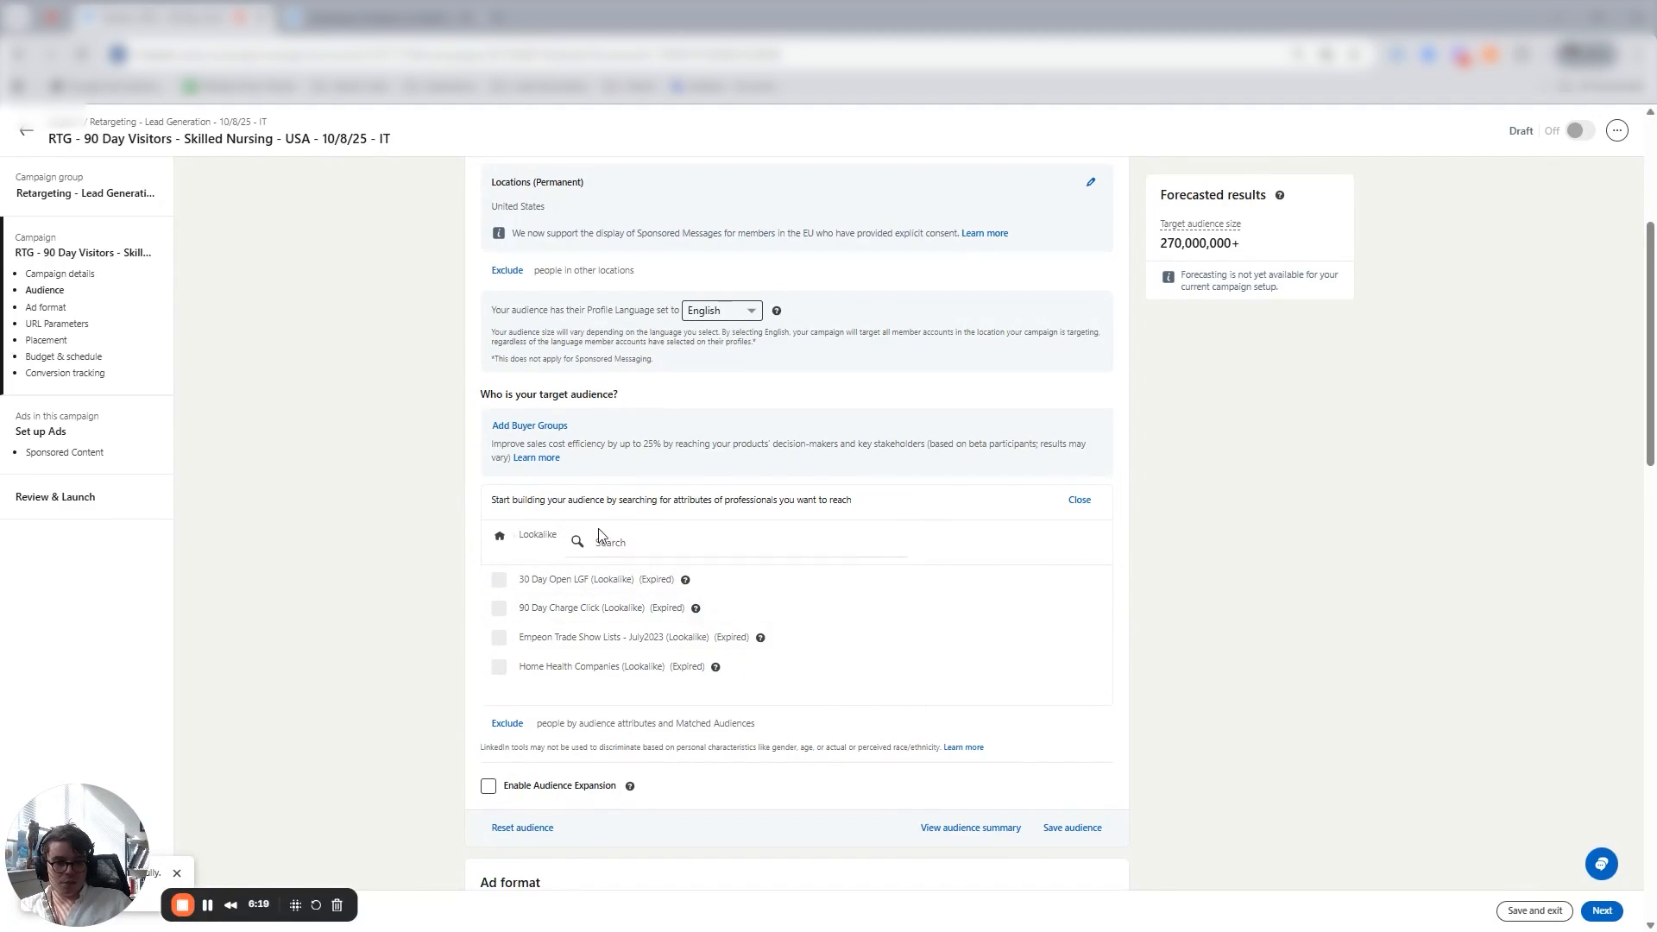
left_click(499, 535)
left_click(828, 623)
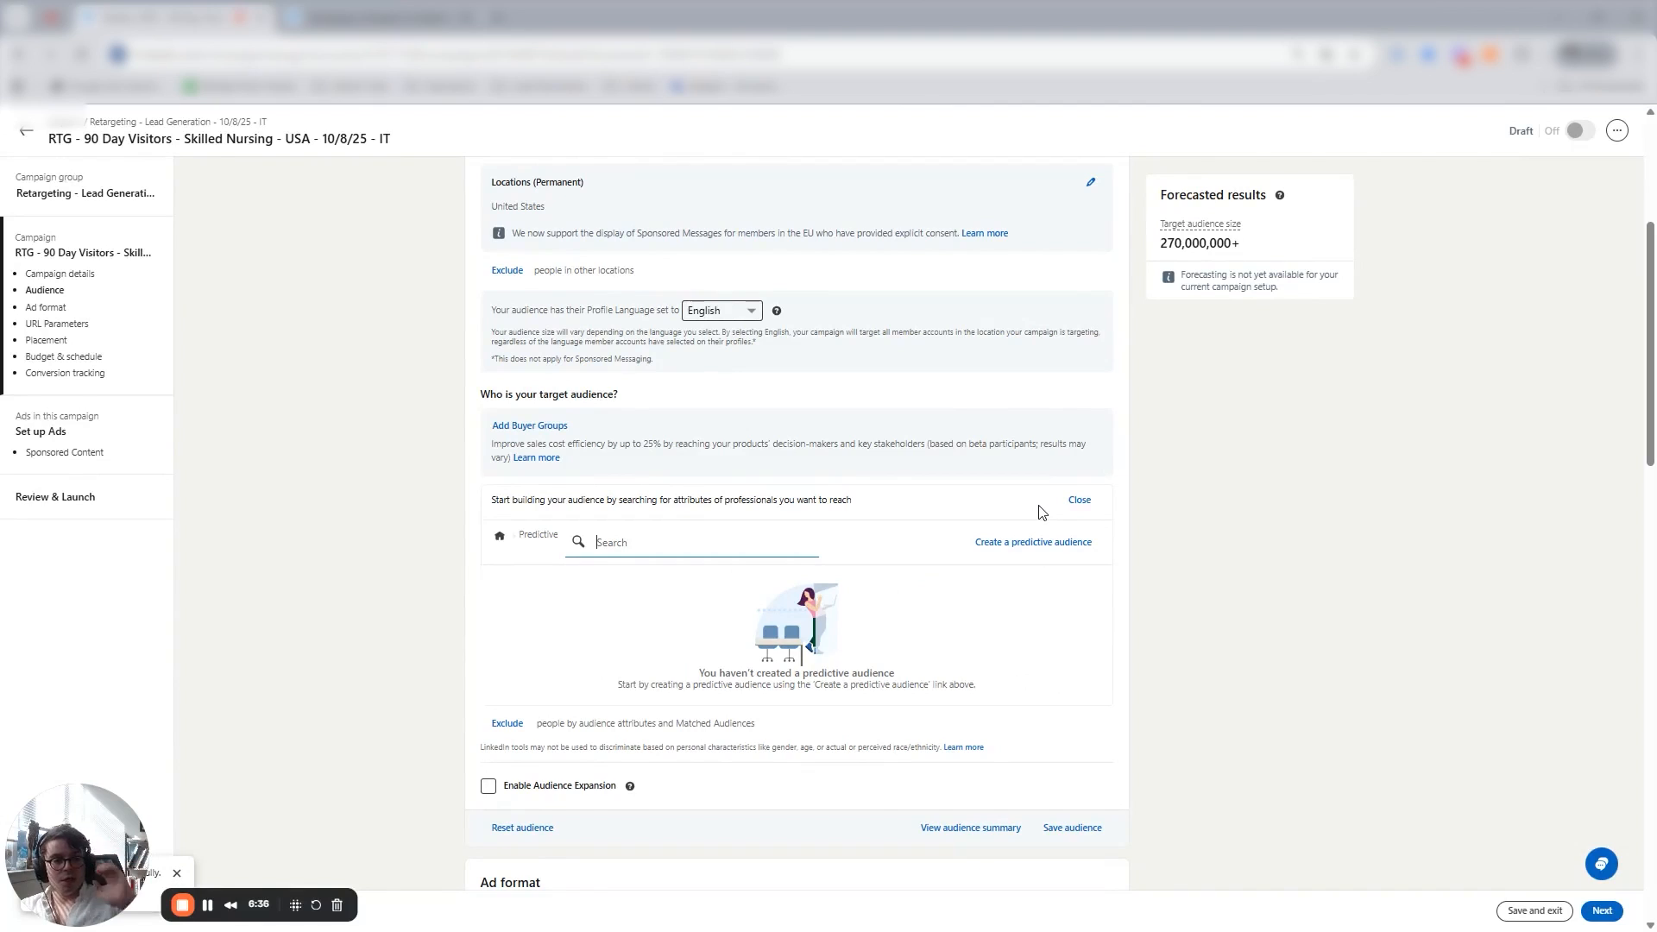
Examine the Third Party Company audiences, including the exclusion list of customers, users, employees and vendors.
left_click(501, 542)
left_click(514, 657)
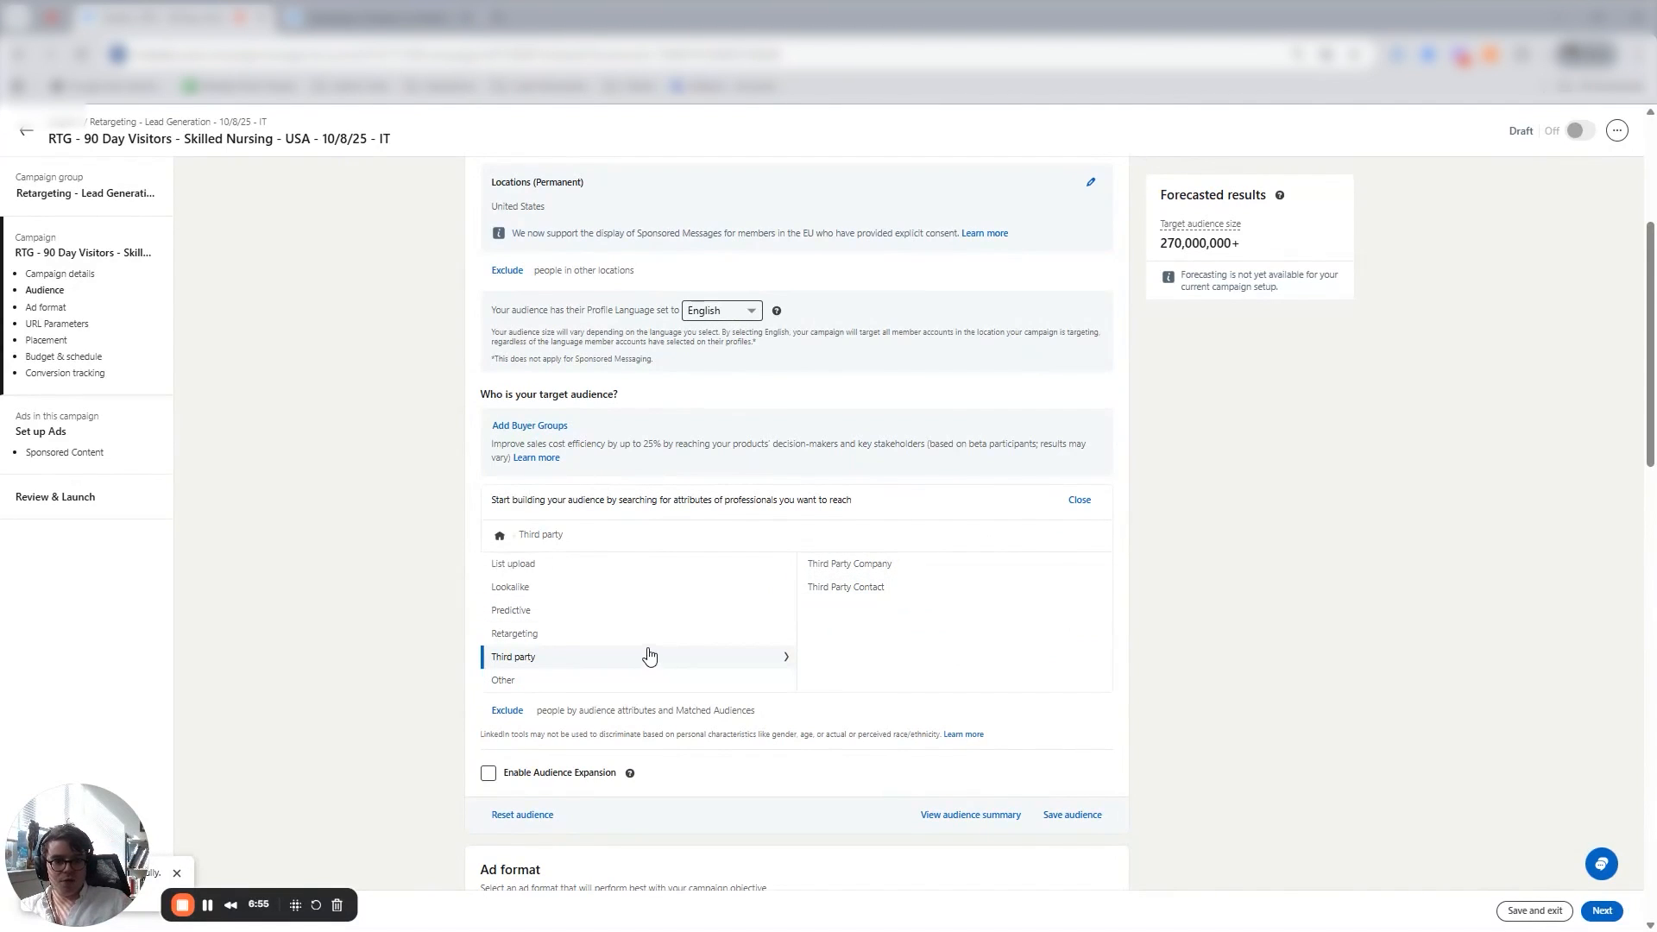
left_click(972, 563)
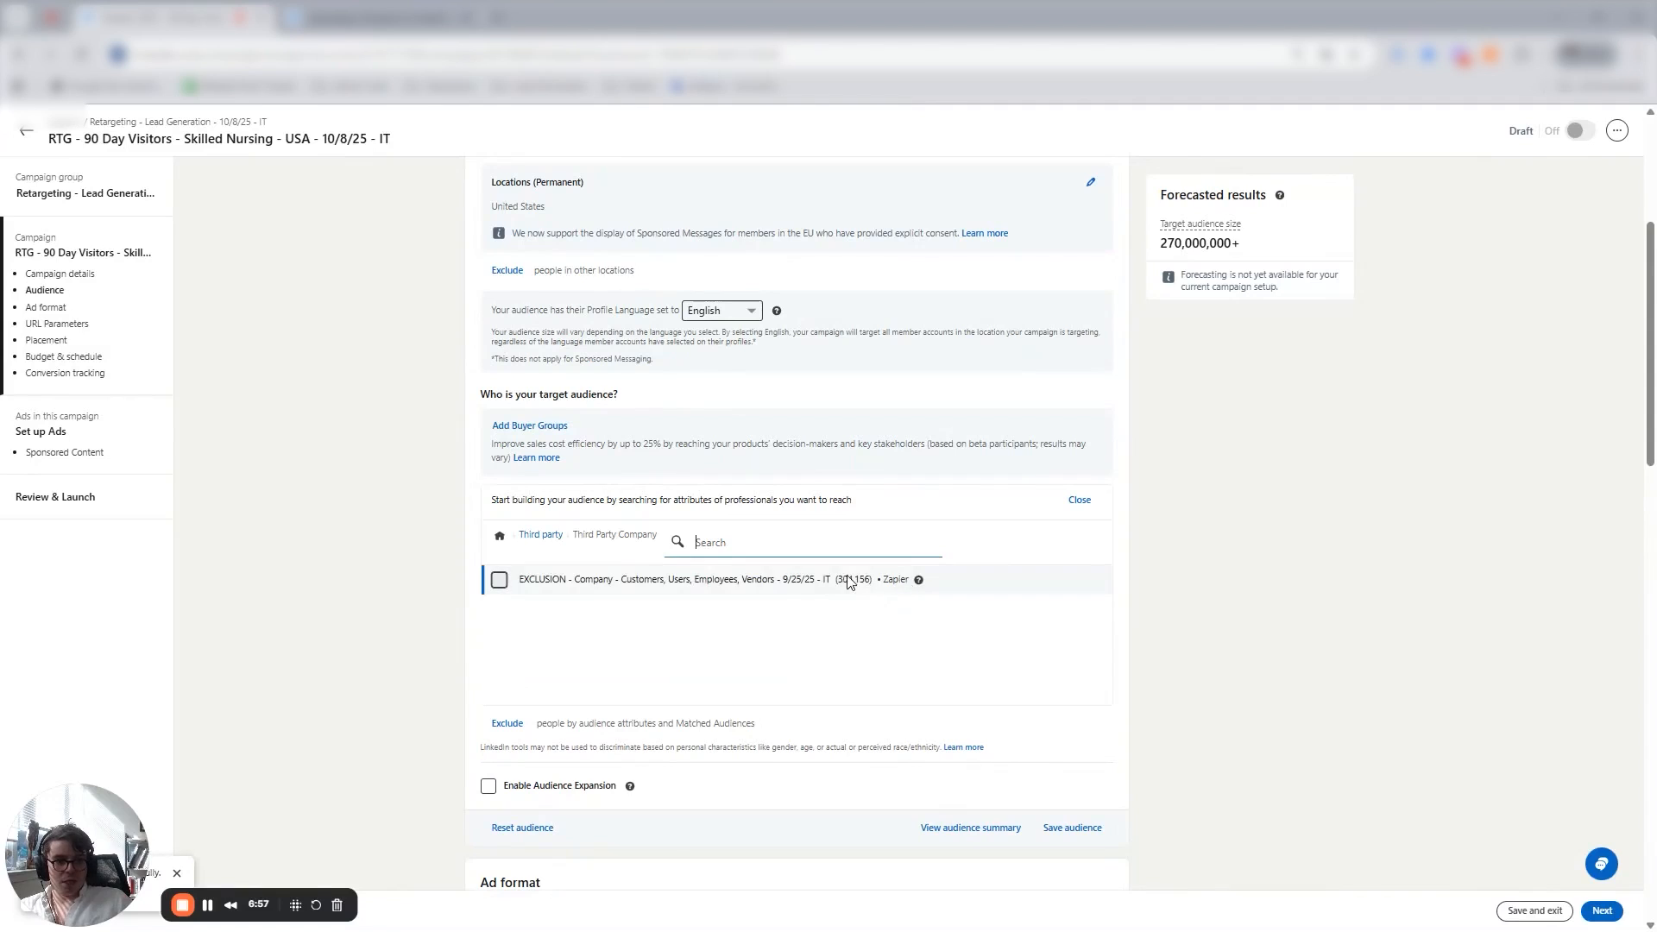
left_click(932, 580)
left_click(491, 661)
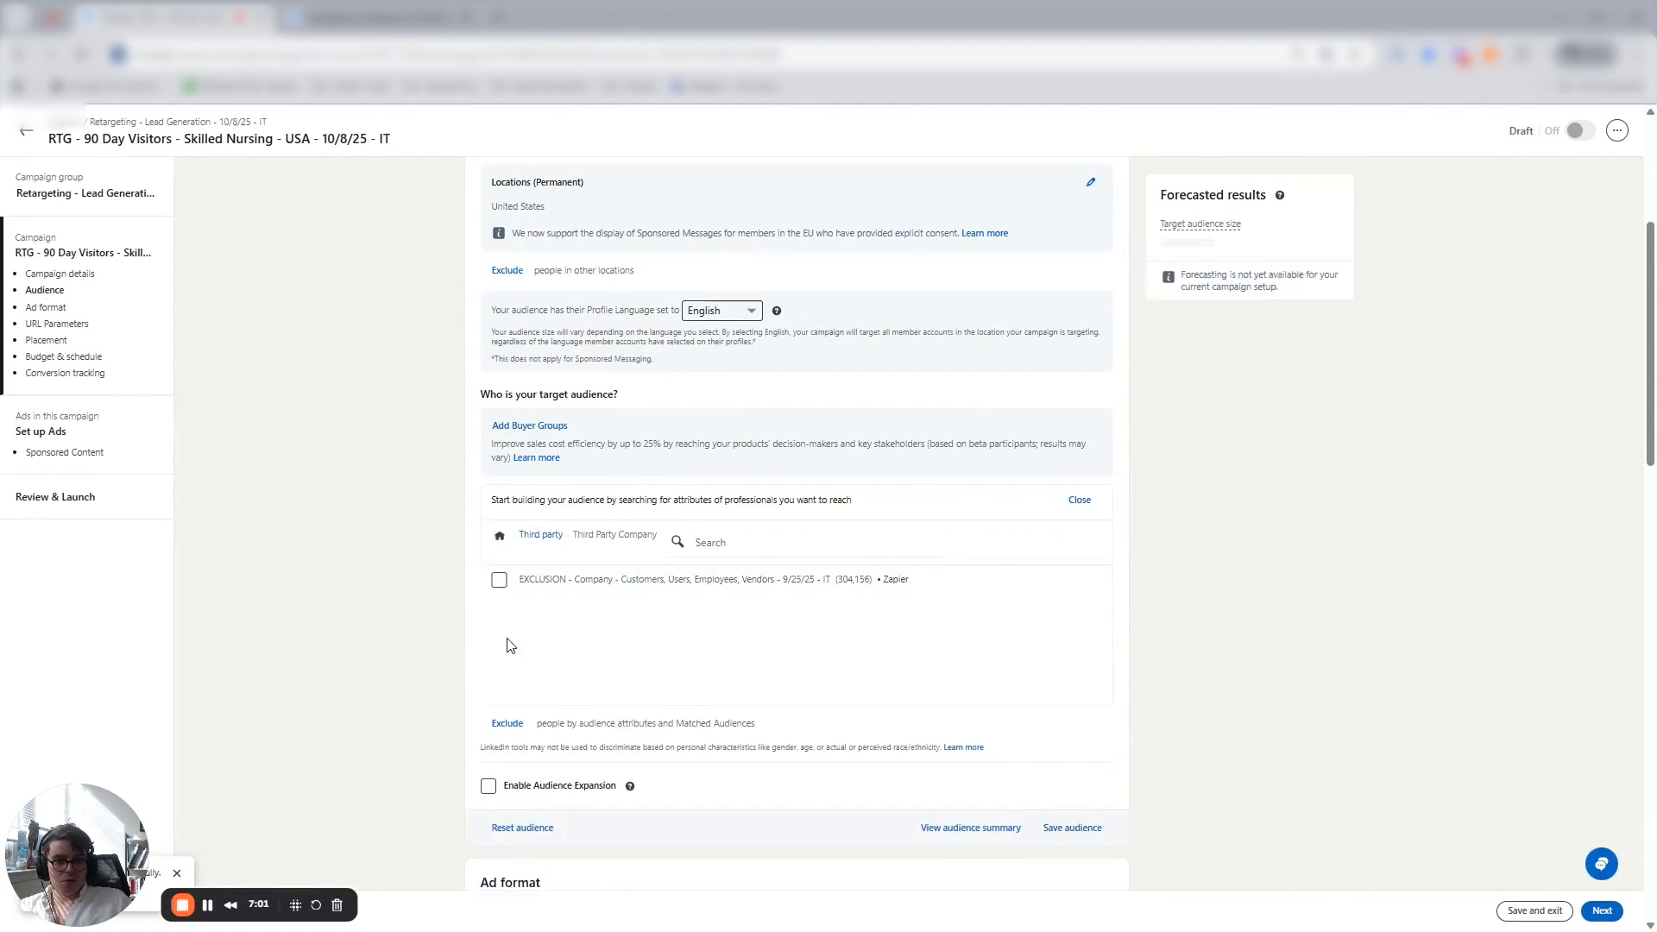
left_click(540, 536)
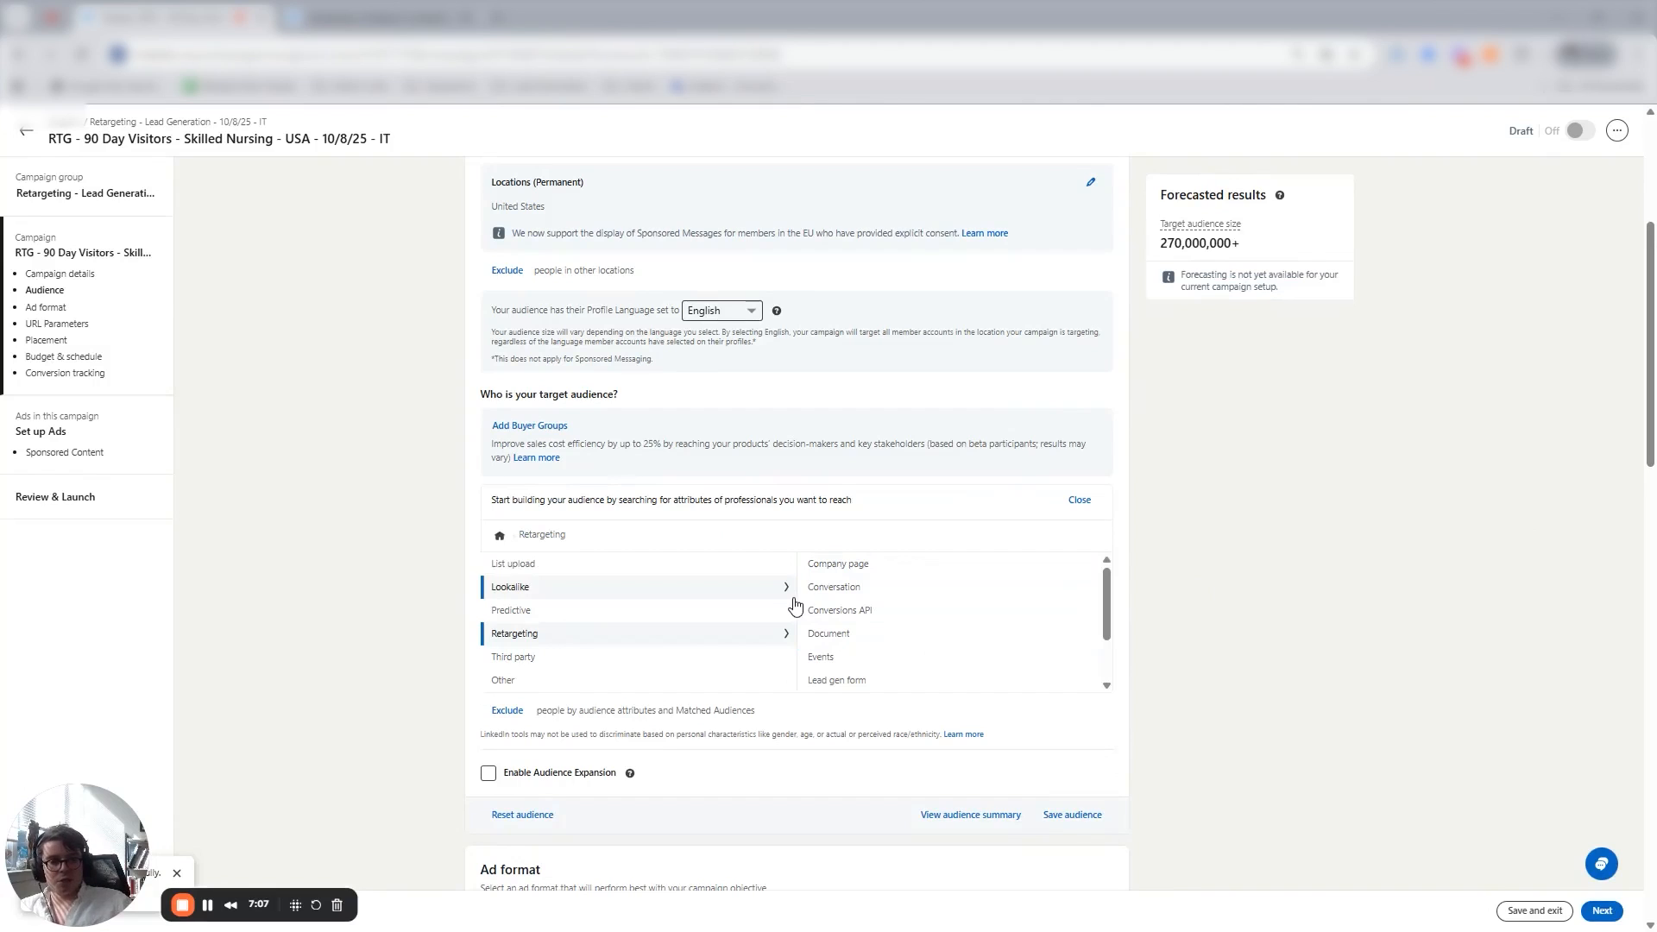
Browse the Retargeting audiences, checking the Company page, Conversation, Document and Website categories.
left_click(925, 566)
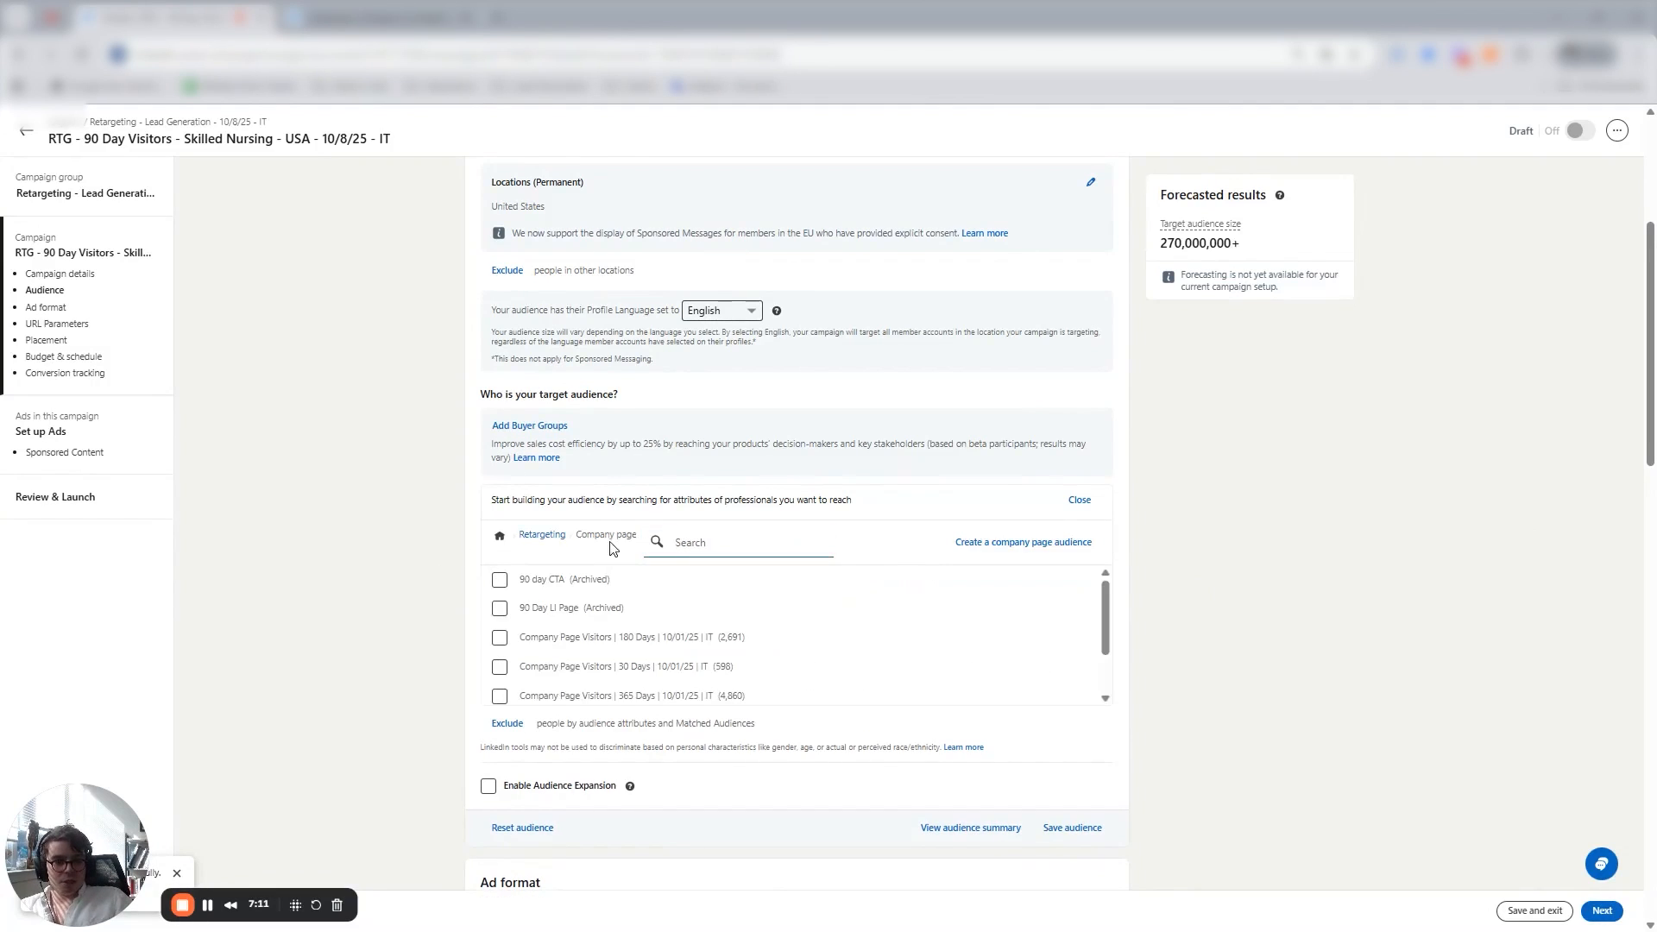
left_click(882, 577)
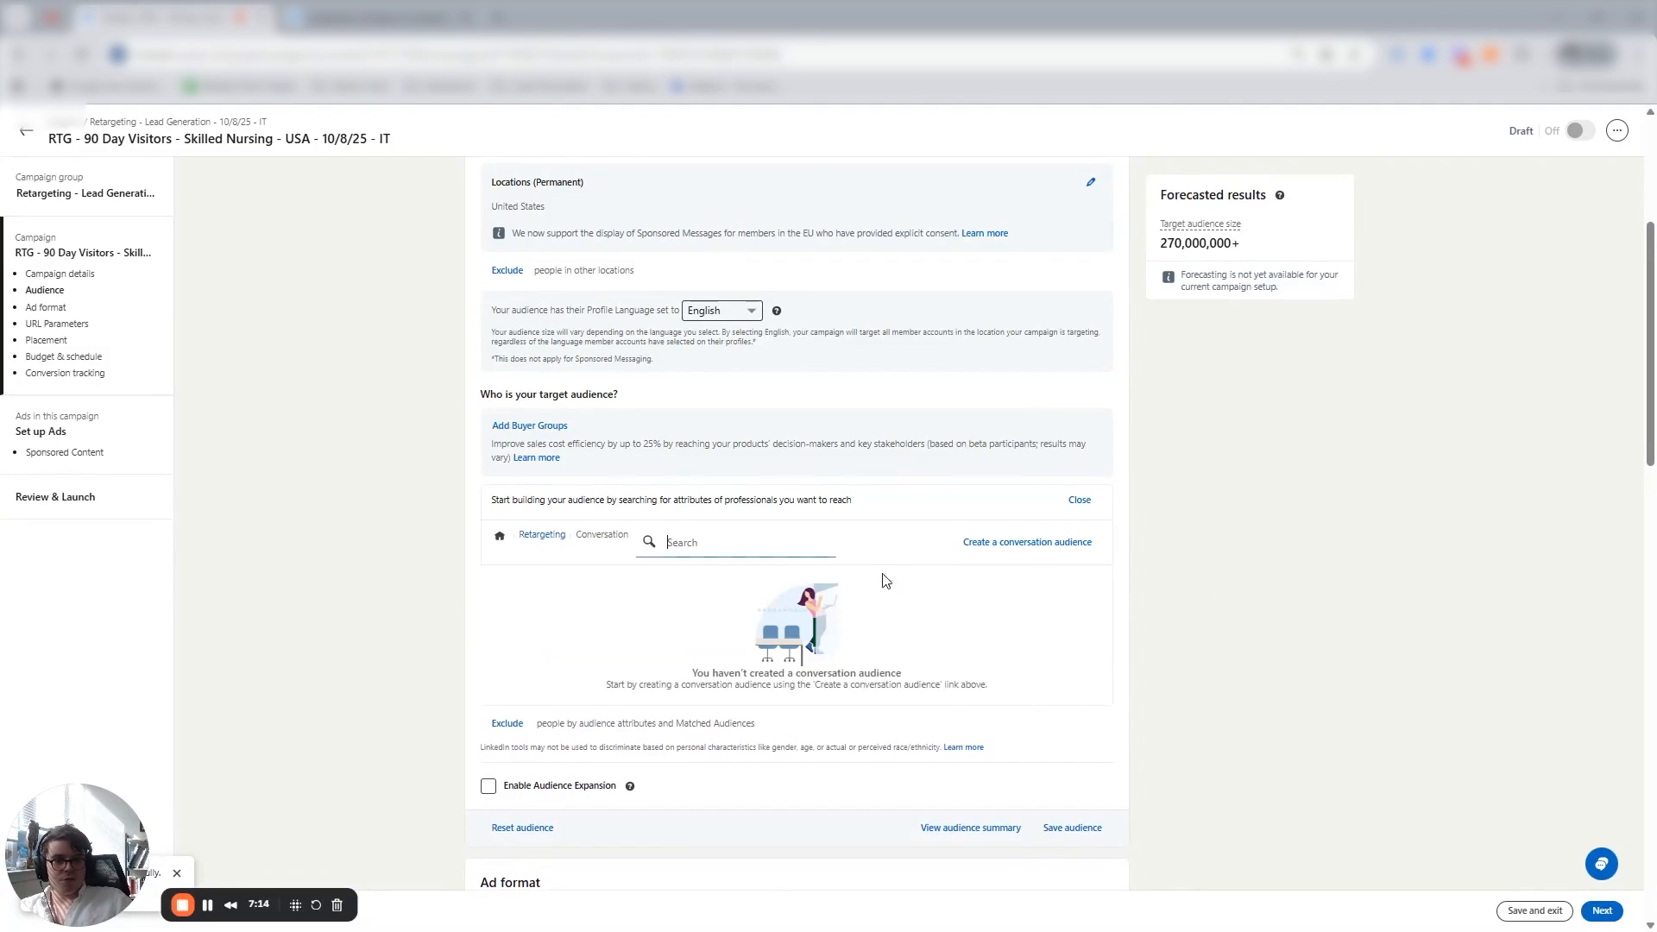
left_click(541, 537)
left_click(850, 610)
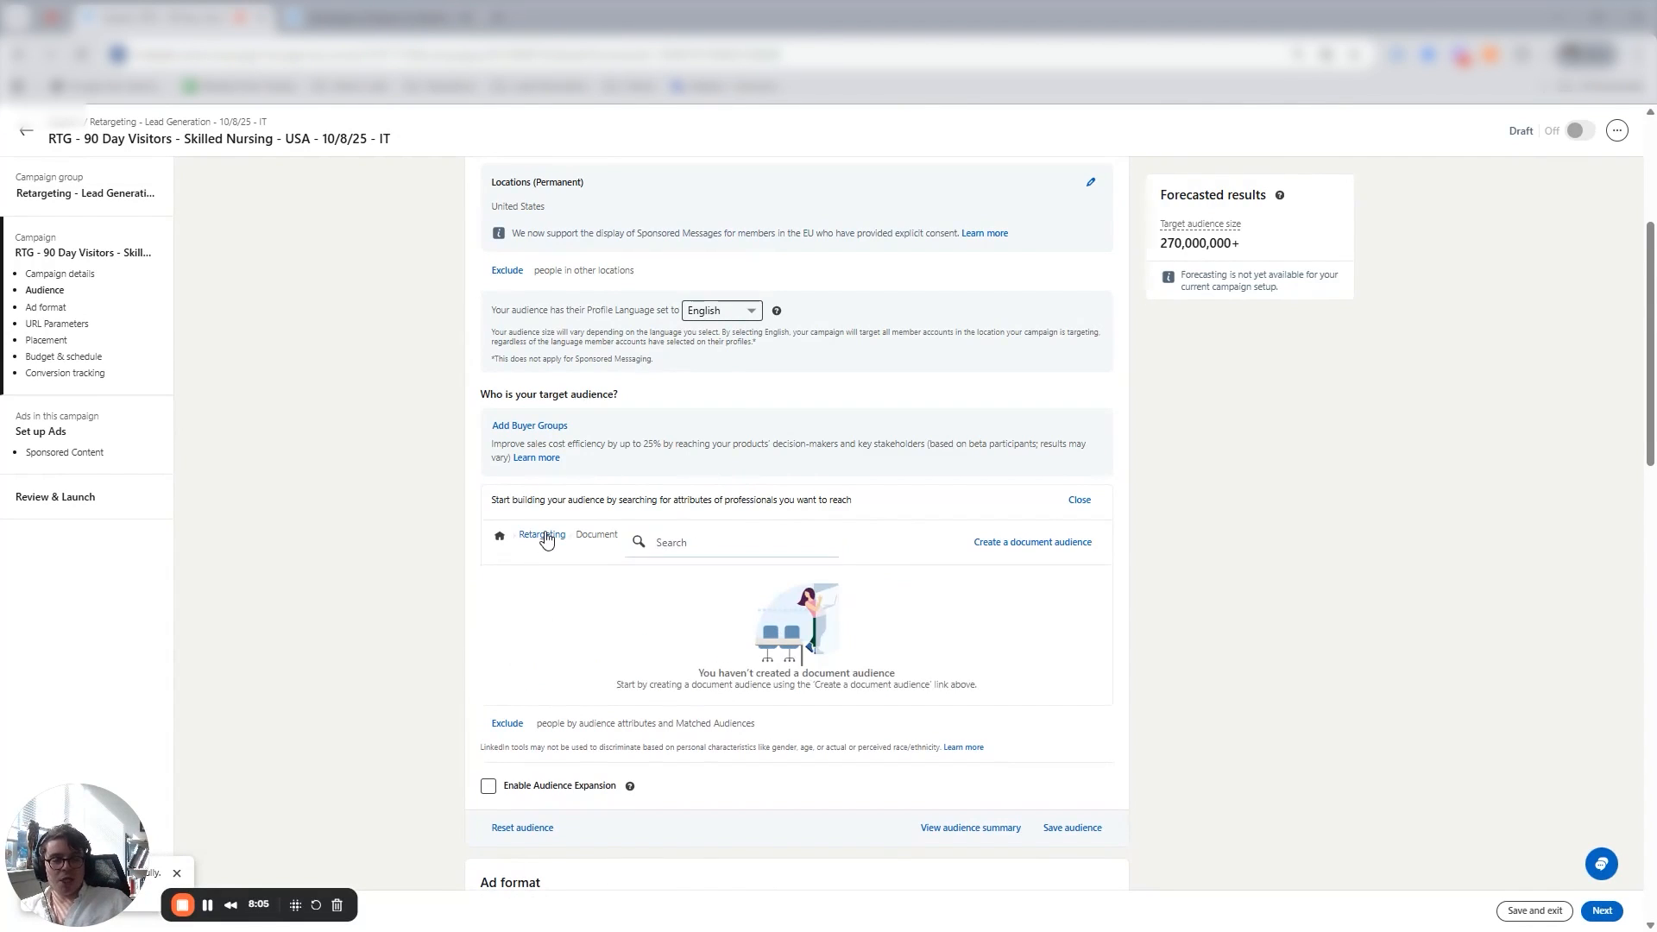
left_click(541, 535)
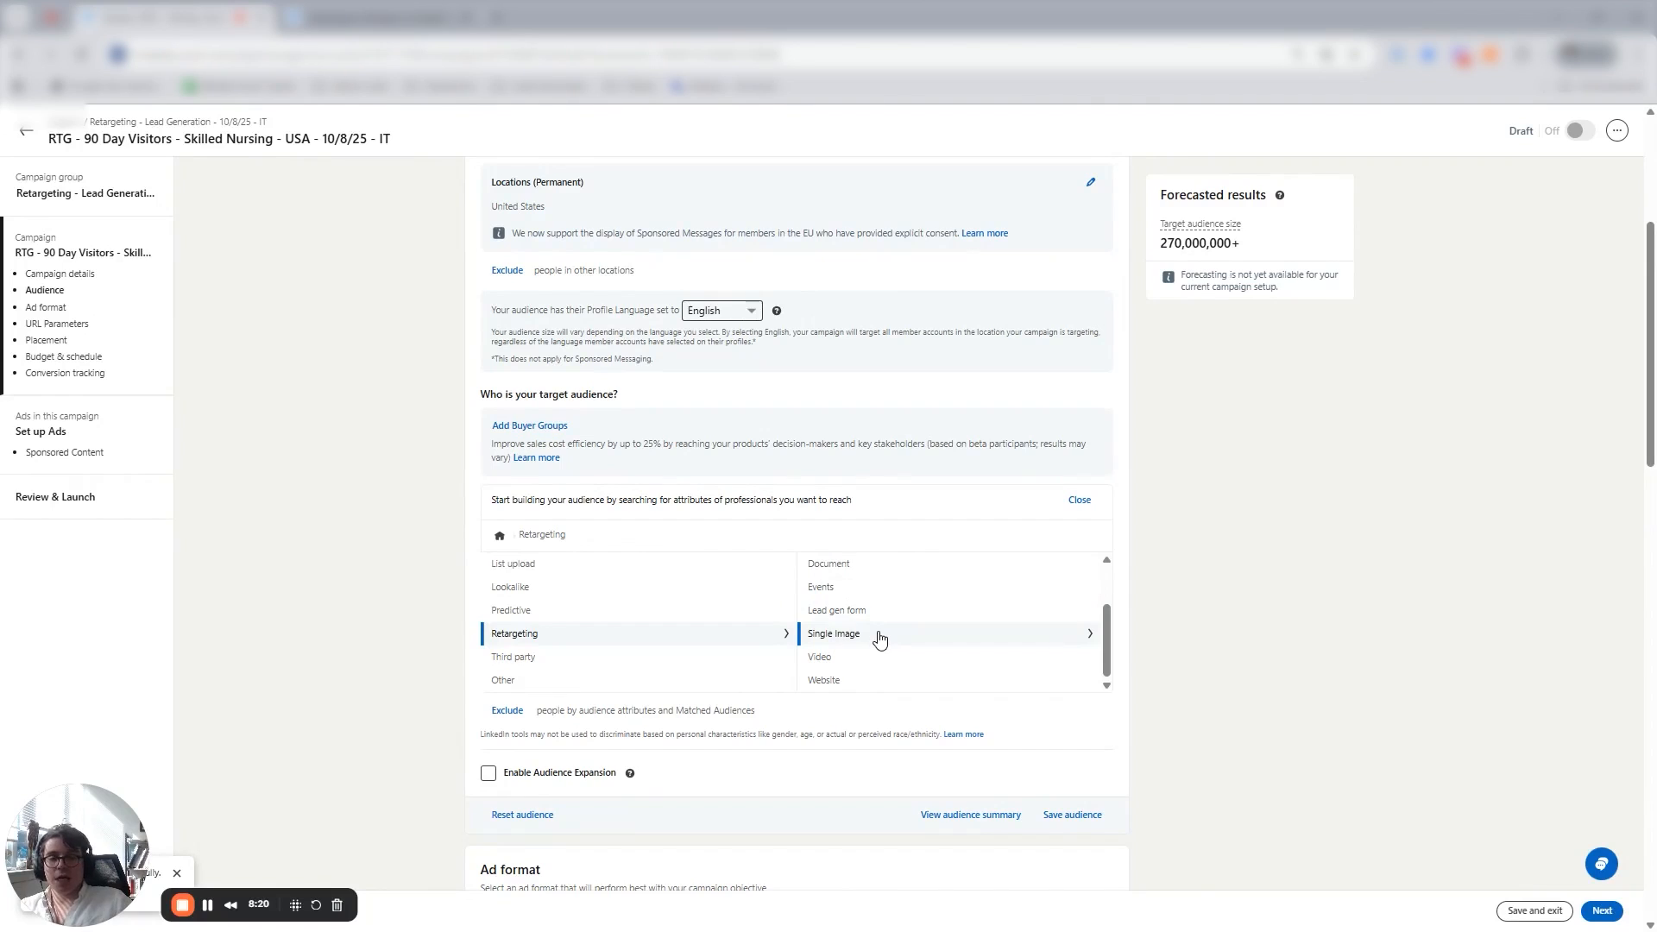
scroll(879, 637, "down", 1)
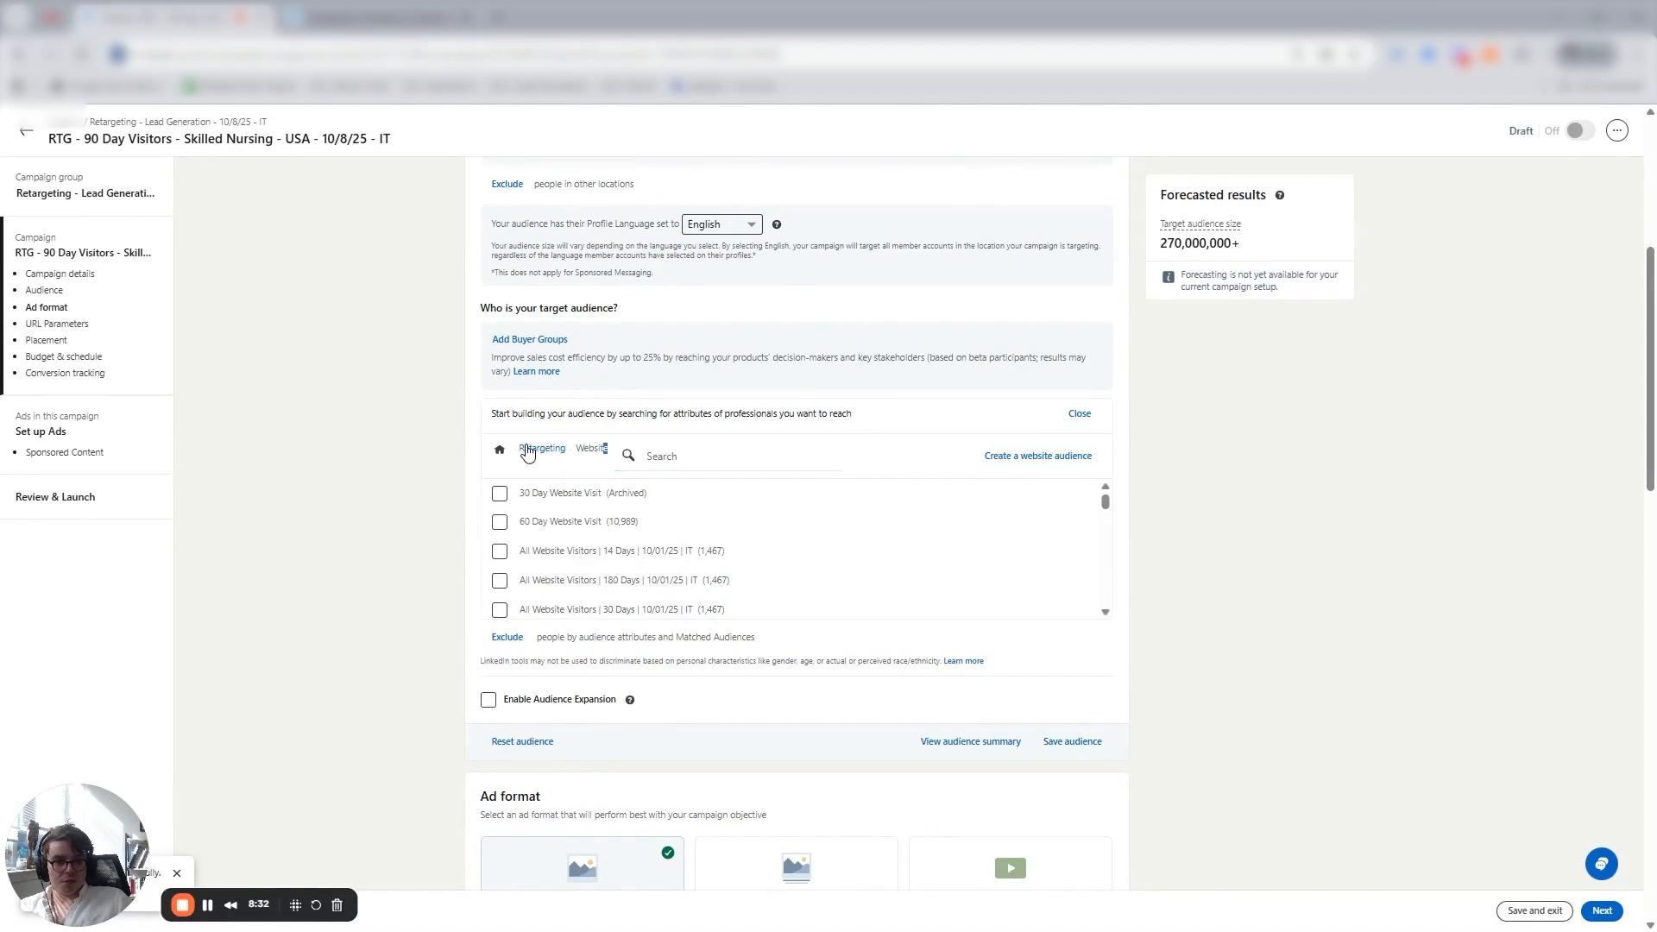
left_click(529, 448)
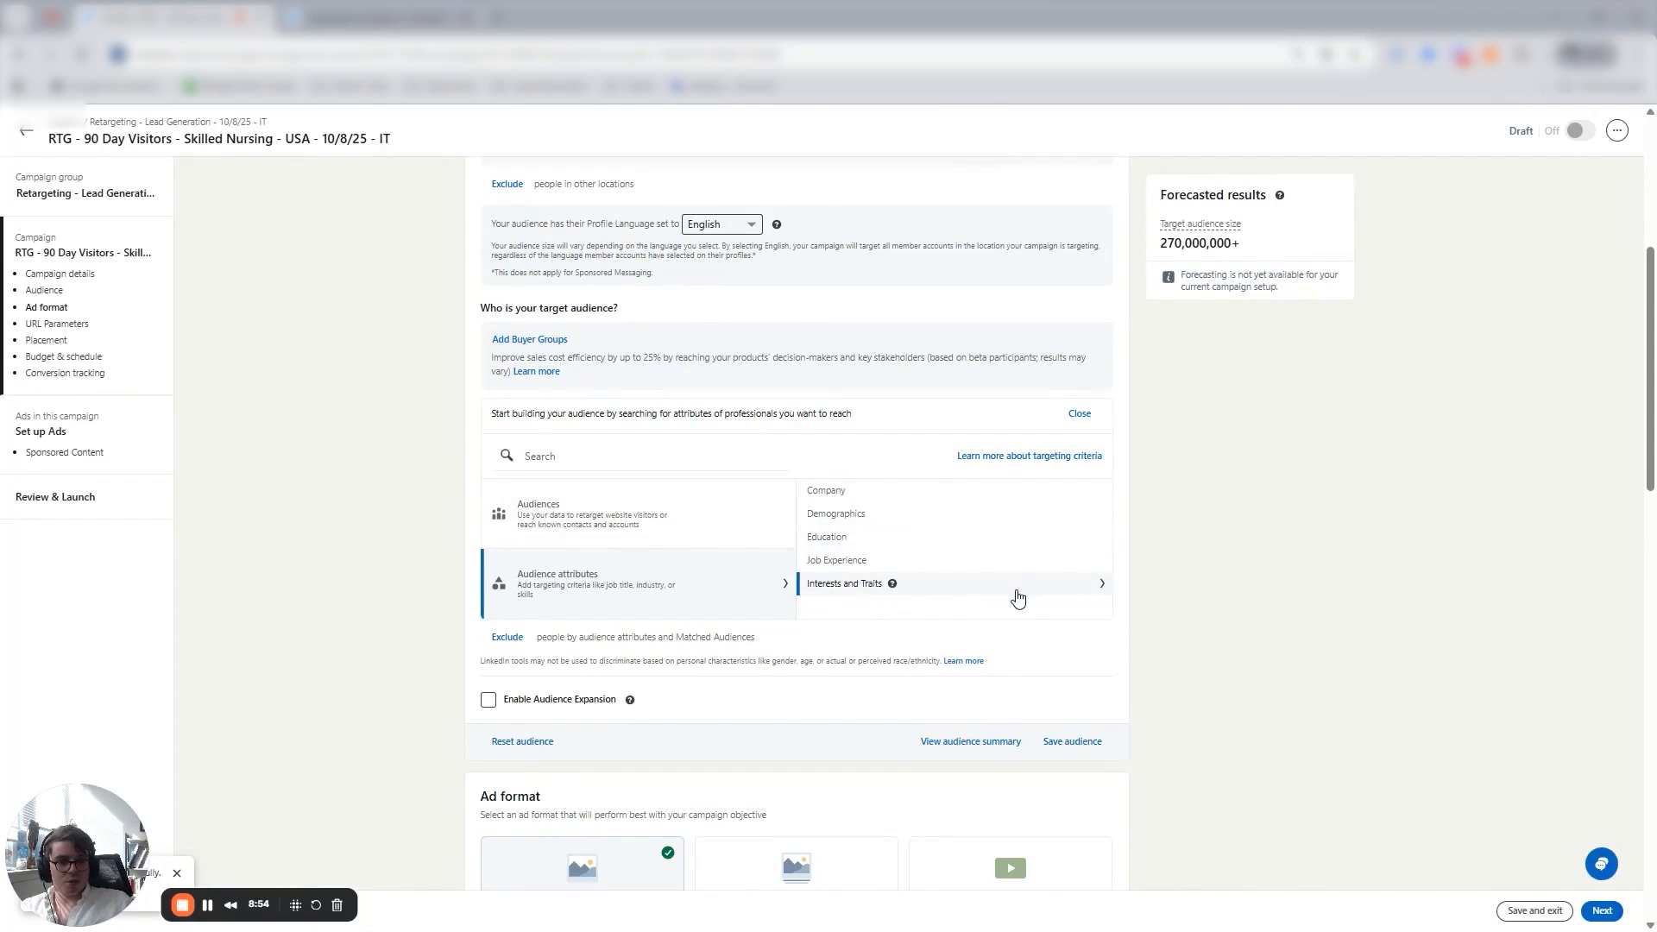
Browse the Company targeting criteria under Audience attributes and check Company Connections.
left_click(855, 490)
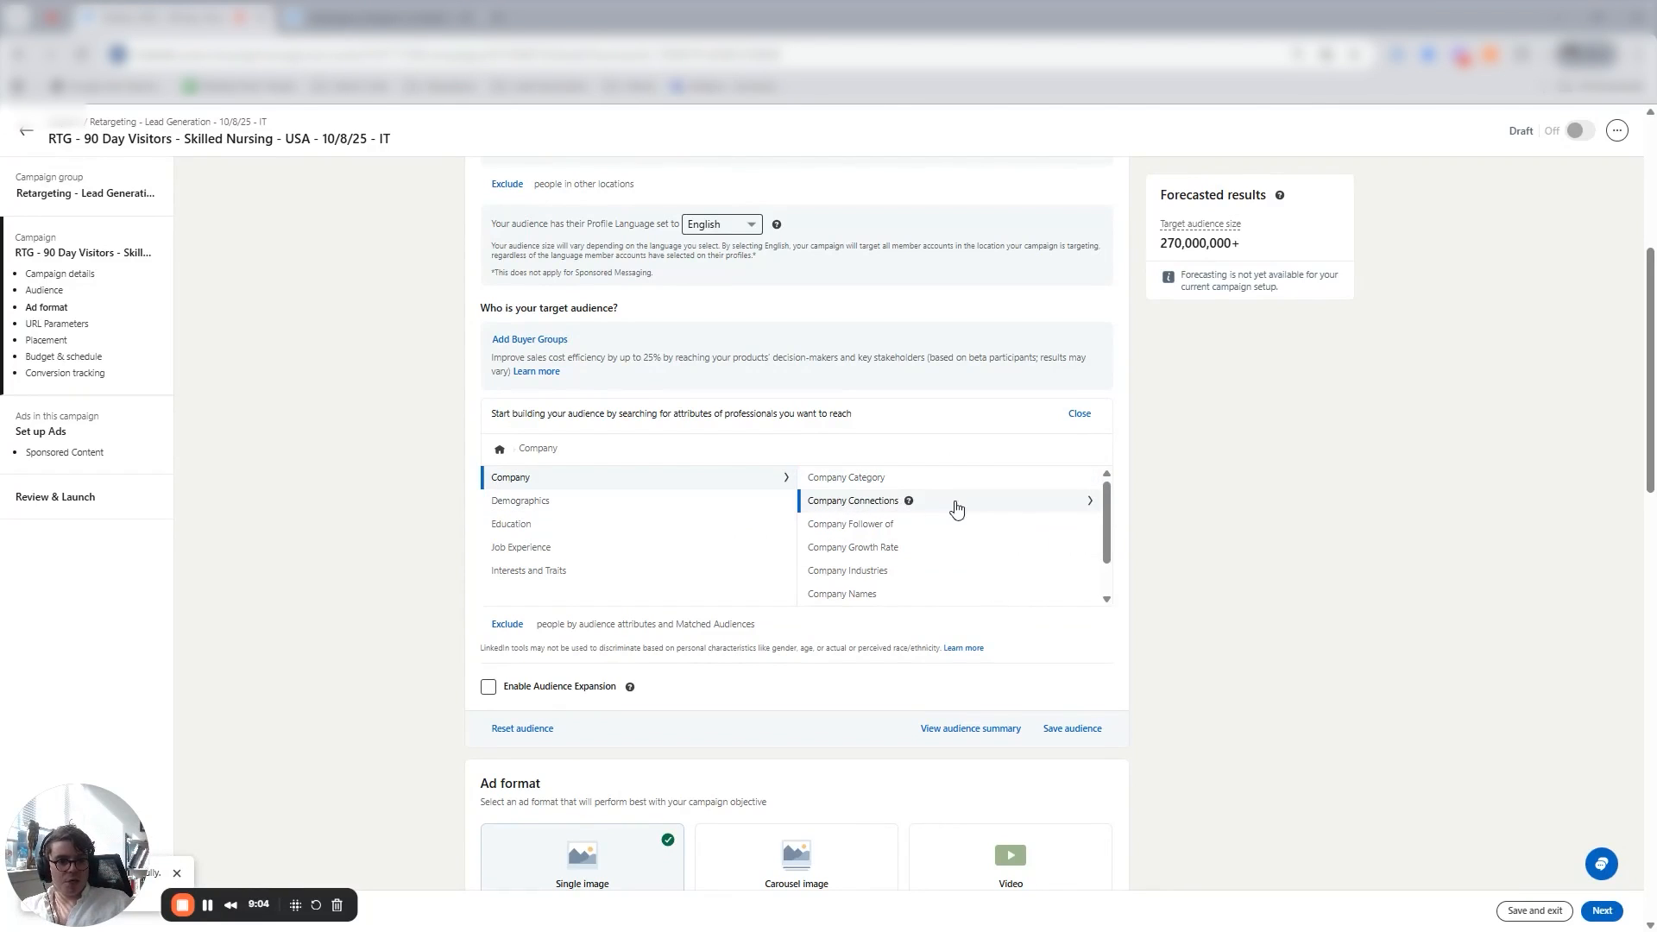
left_click(982, 507)
left_click(546, 448)
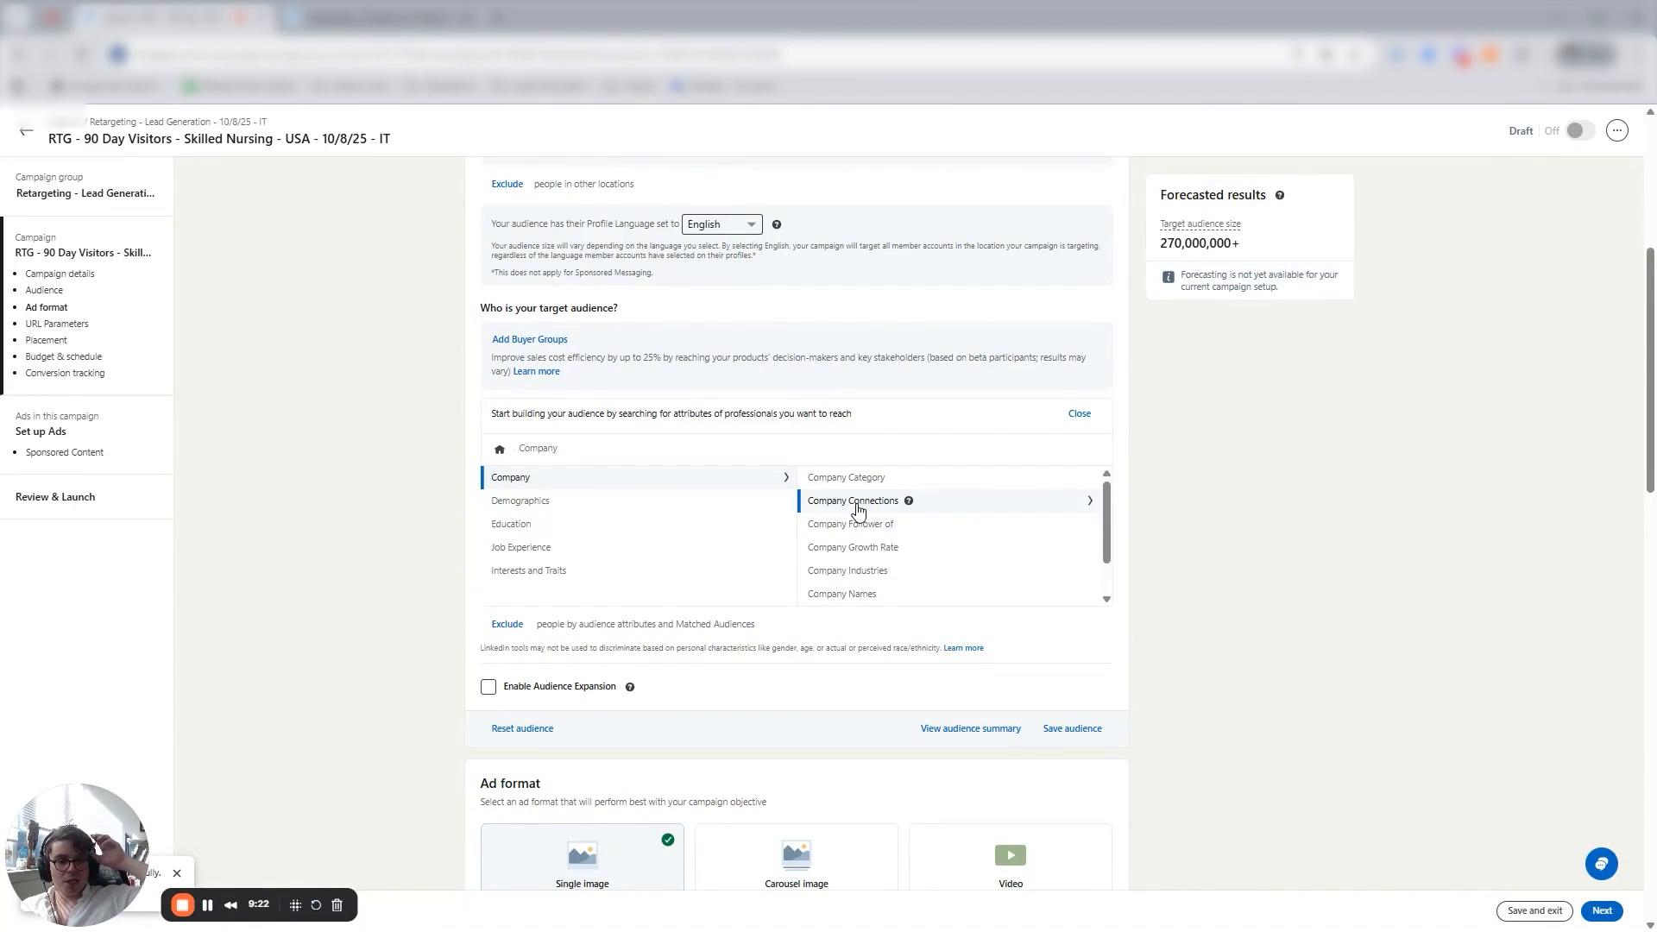
Review the descriptions of the remaining Company criteria, including Growth Rate, Industries, Revenue and Size.
mouse_move(913, 507)
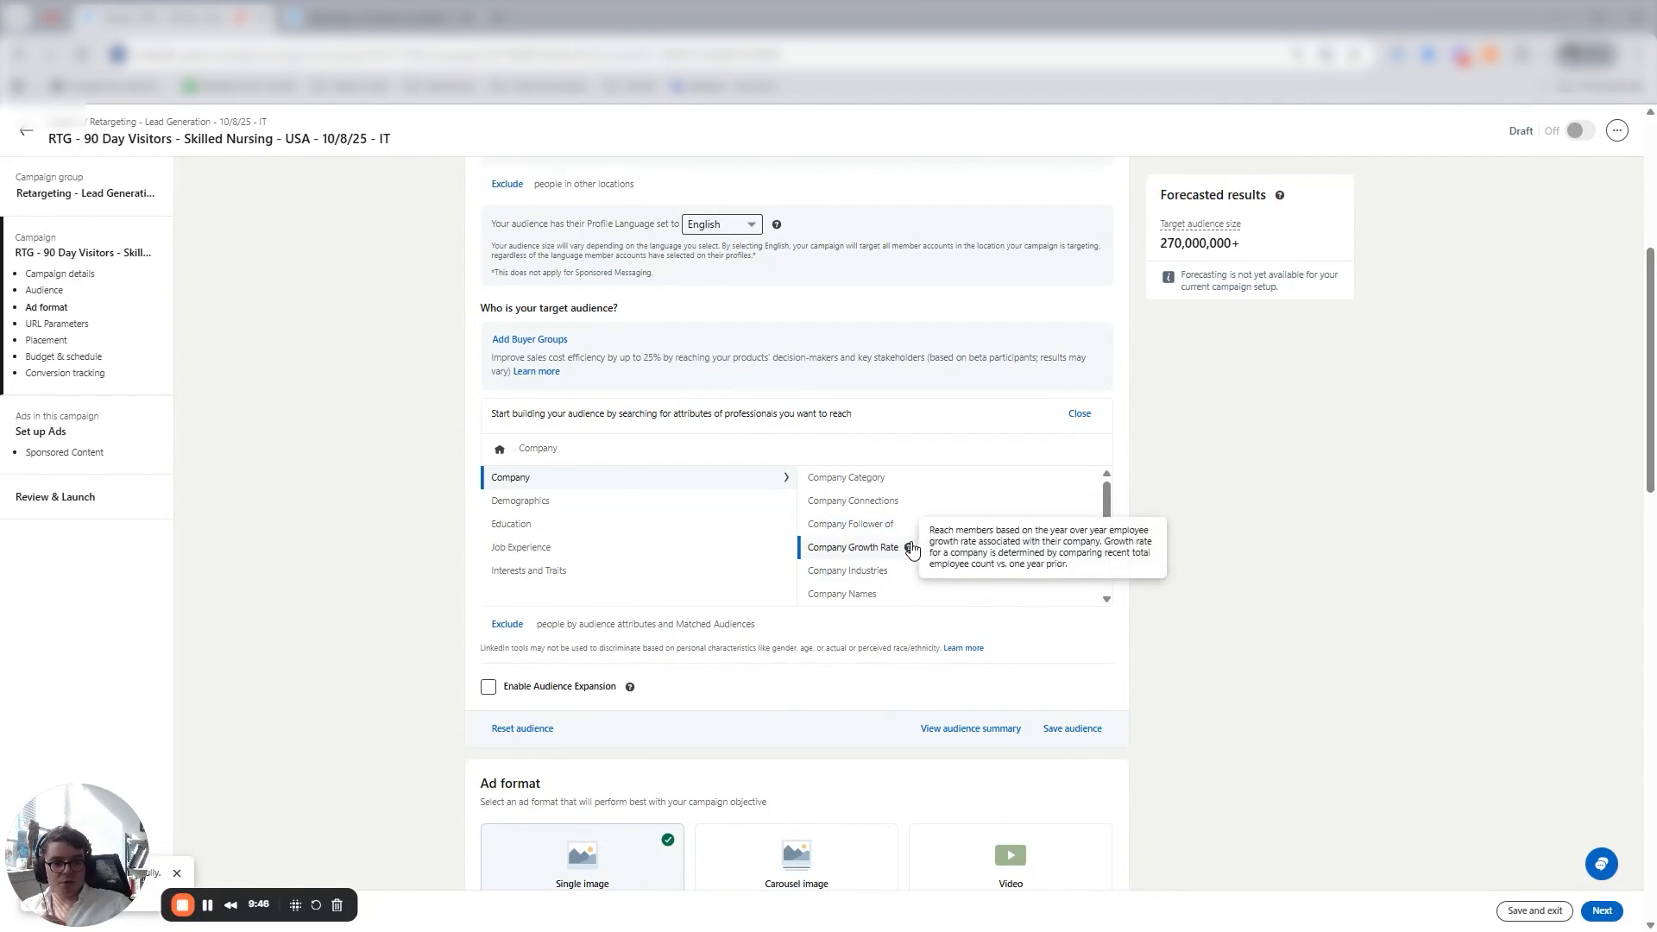
mouse_move(899, 575)
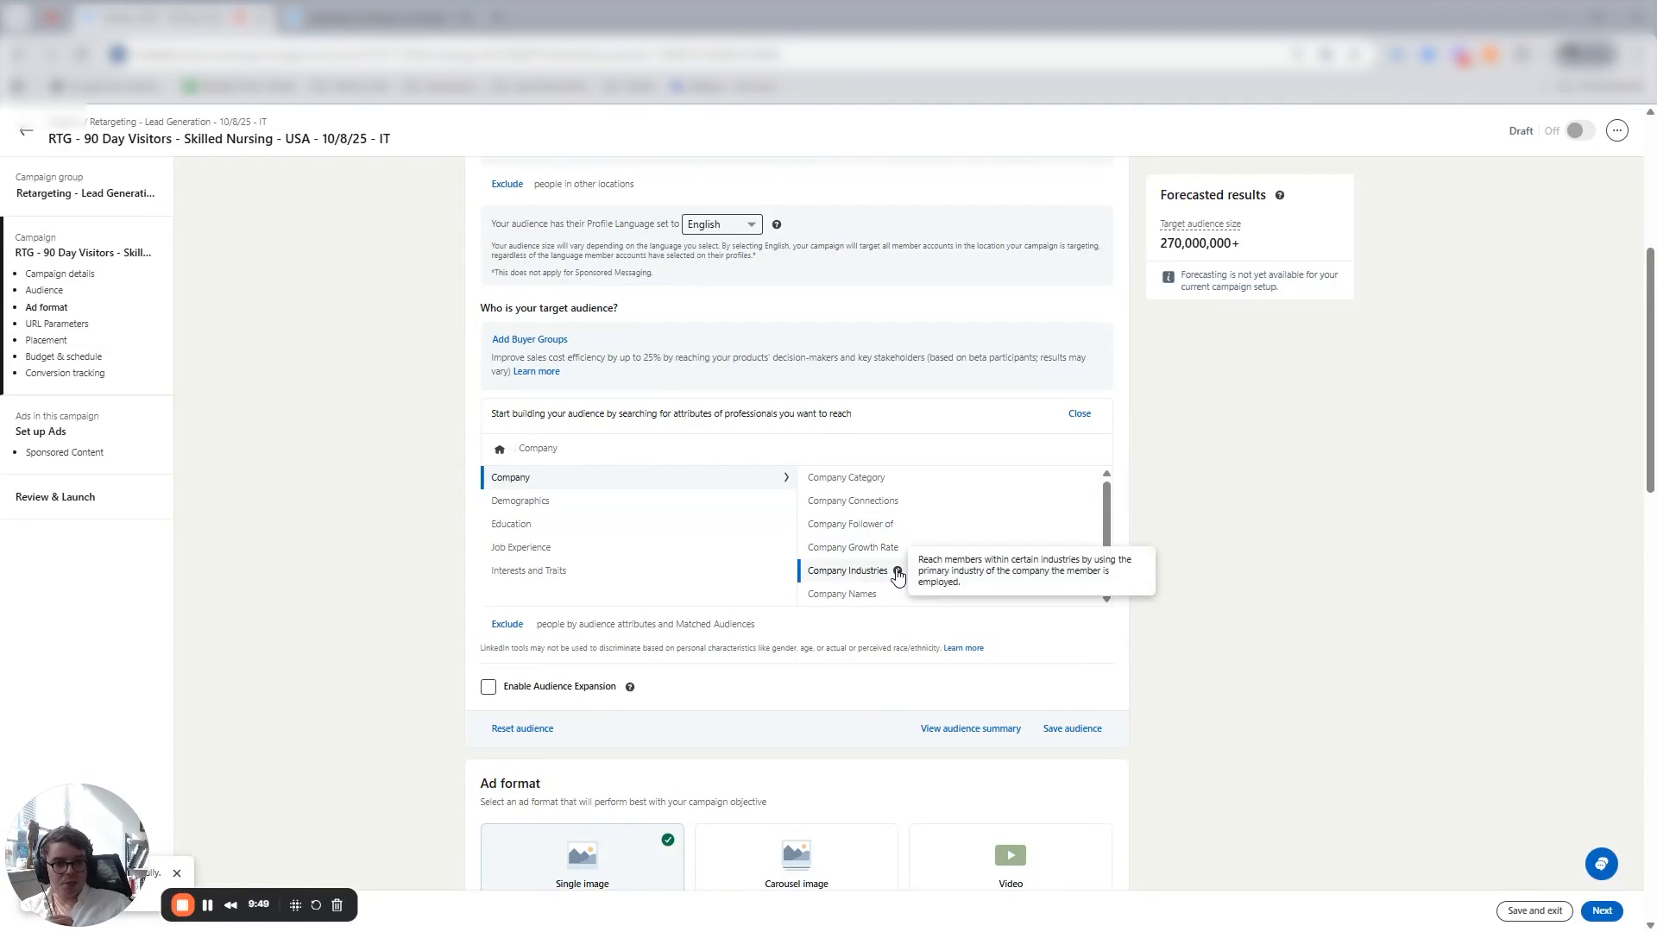
scroll(898, 535, "down", 1)
scroll(893, 528, "down", 1)
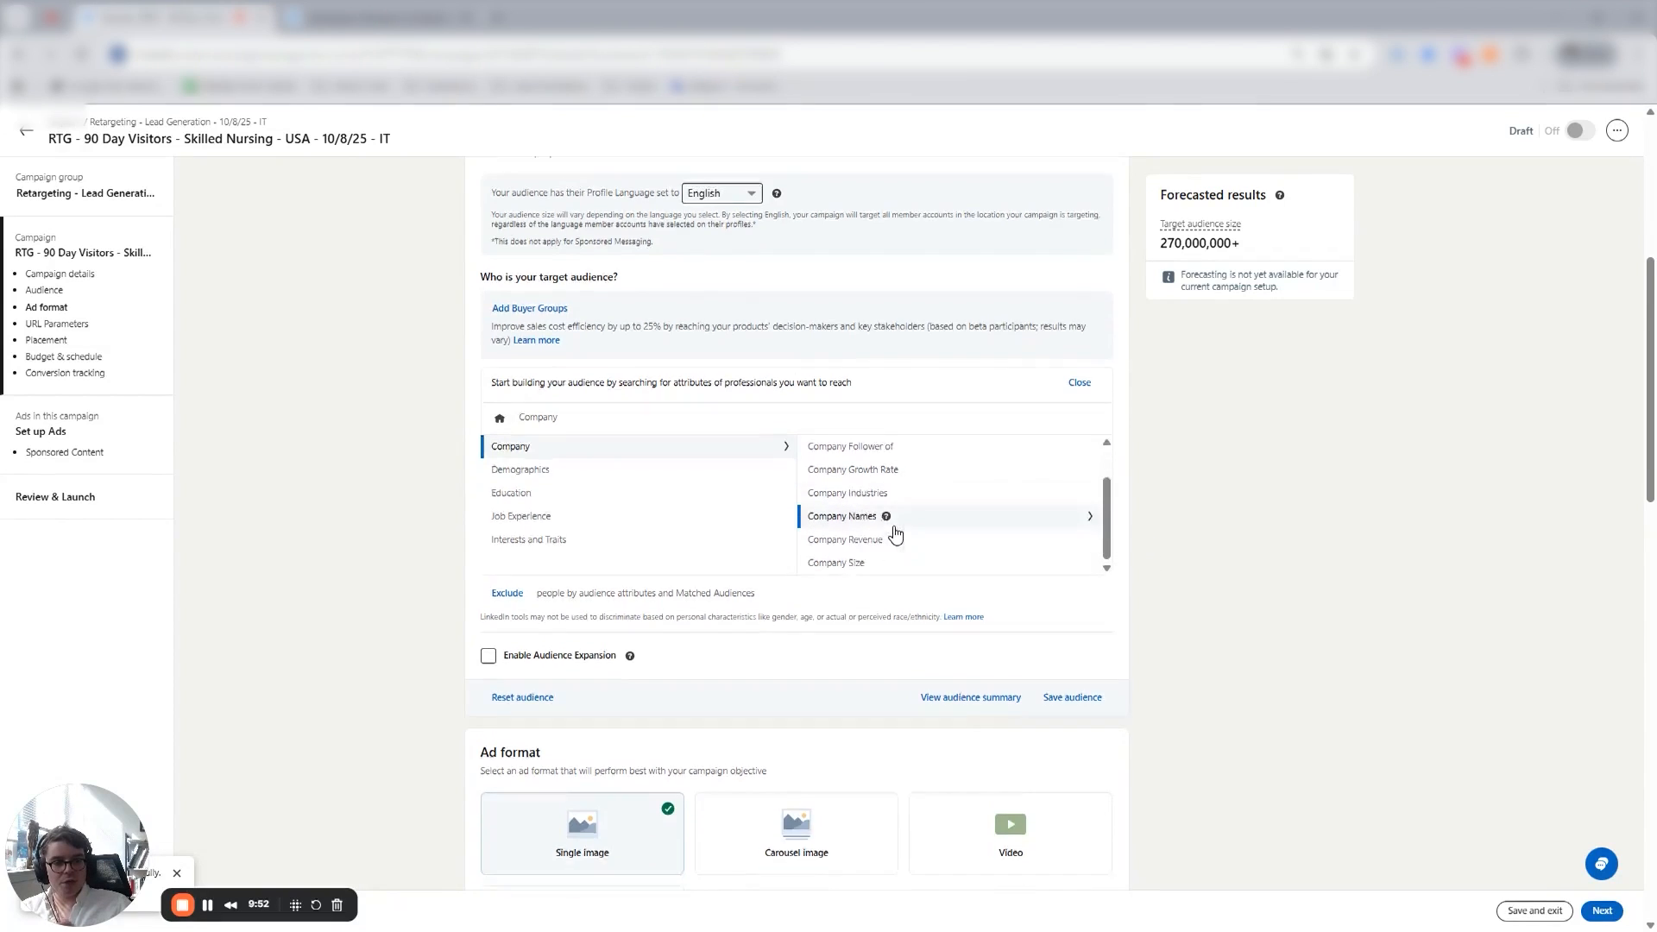
mouse_move(886, 474)
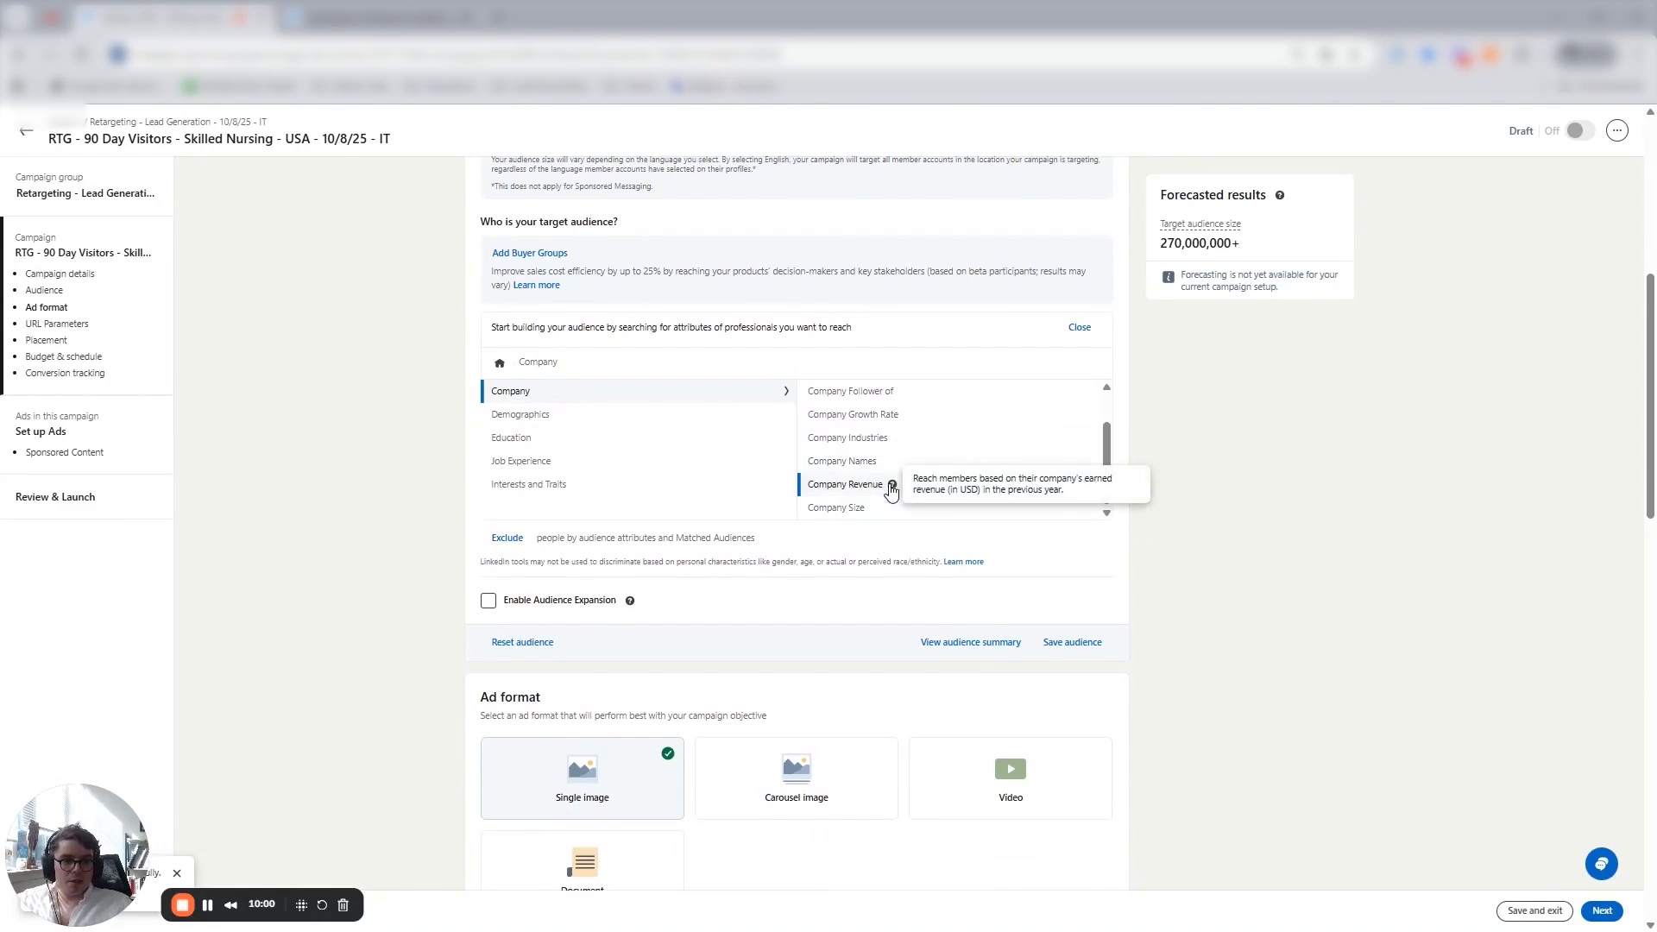
right_click(893, 485)
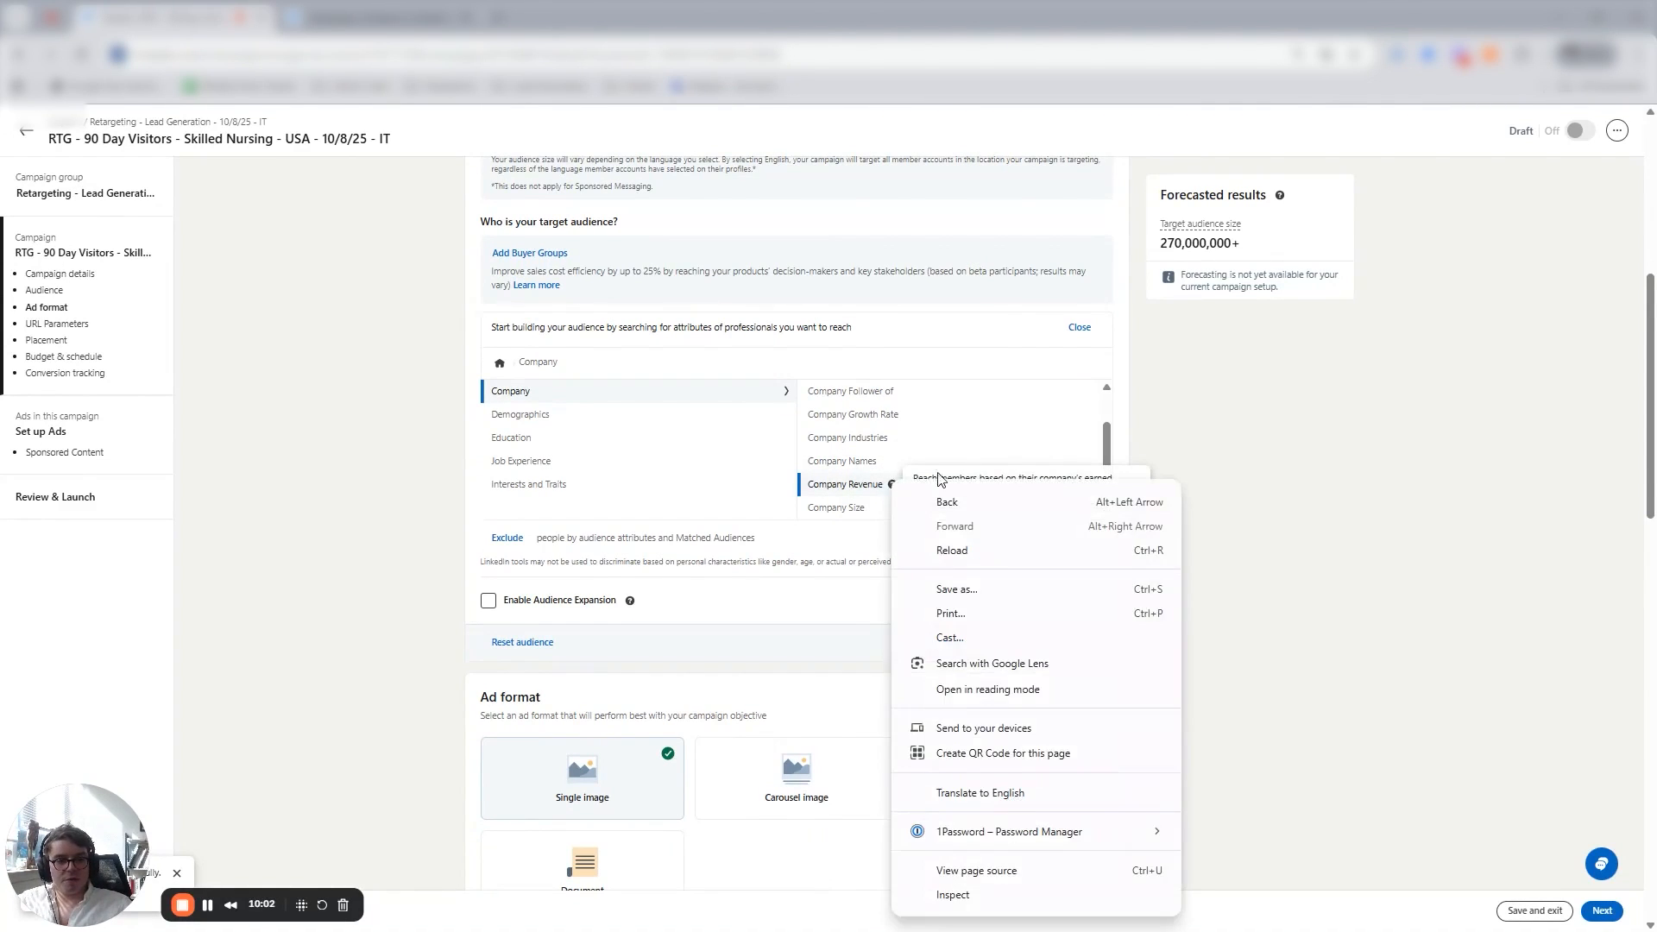
left_click(1069, 406)
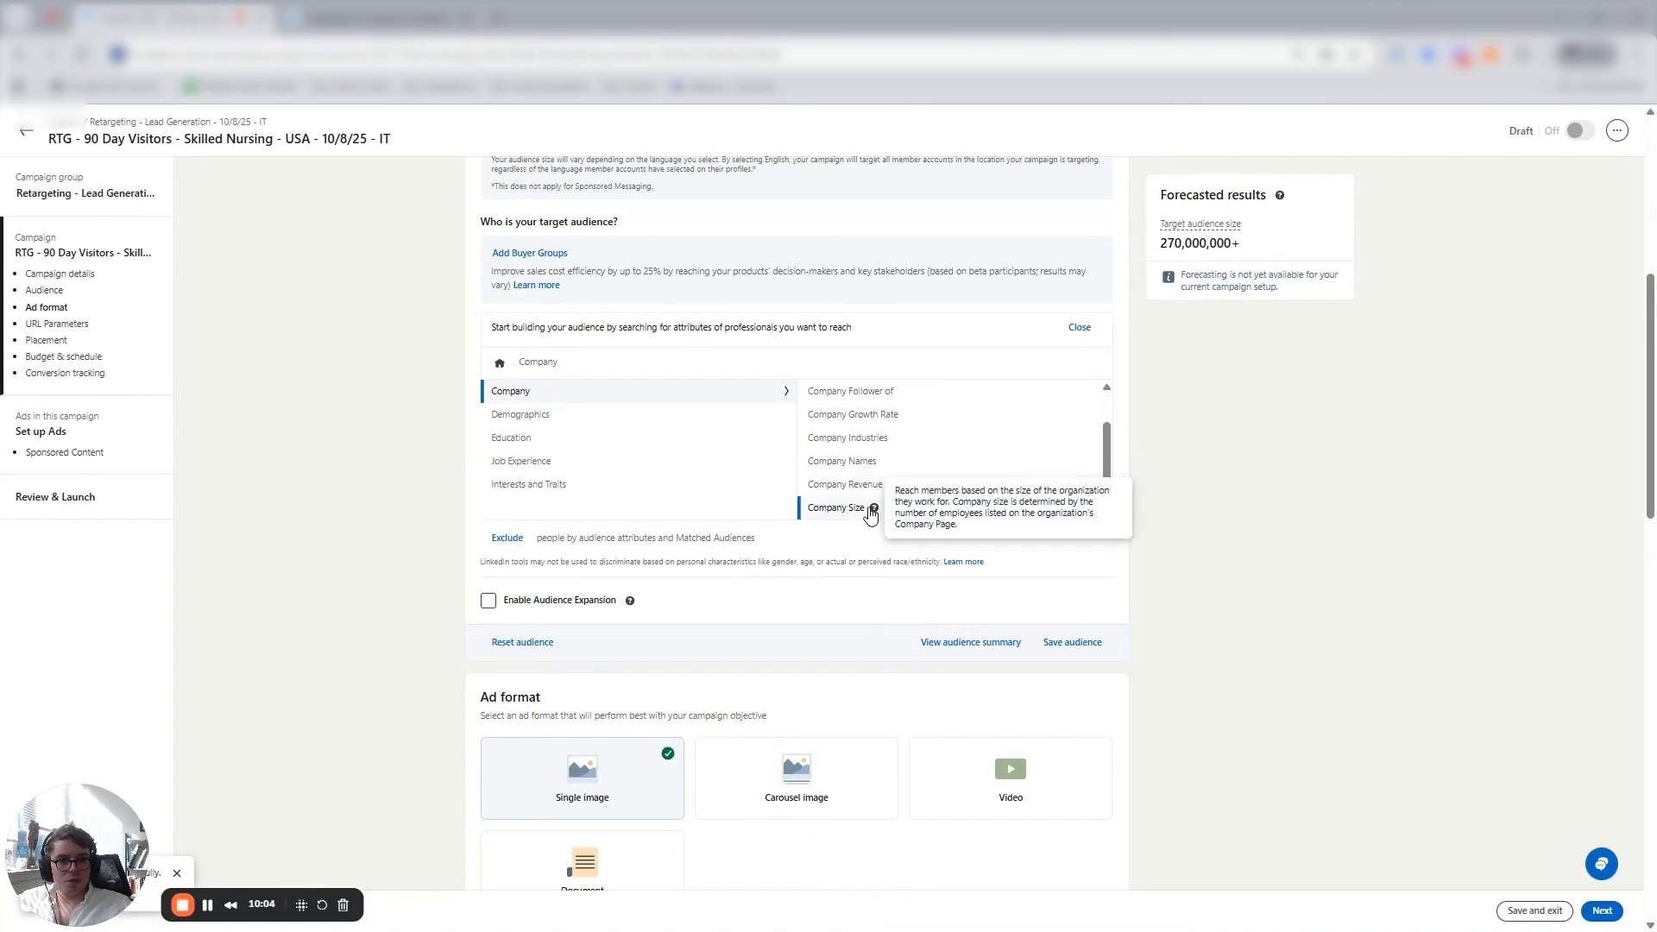
Certify the non-discrimination statement for Member Age and include the age ranges 25 to 34, 35 to 54 and 55+.
left_click(503, 418)
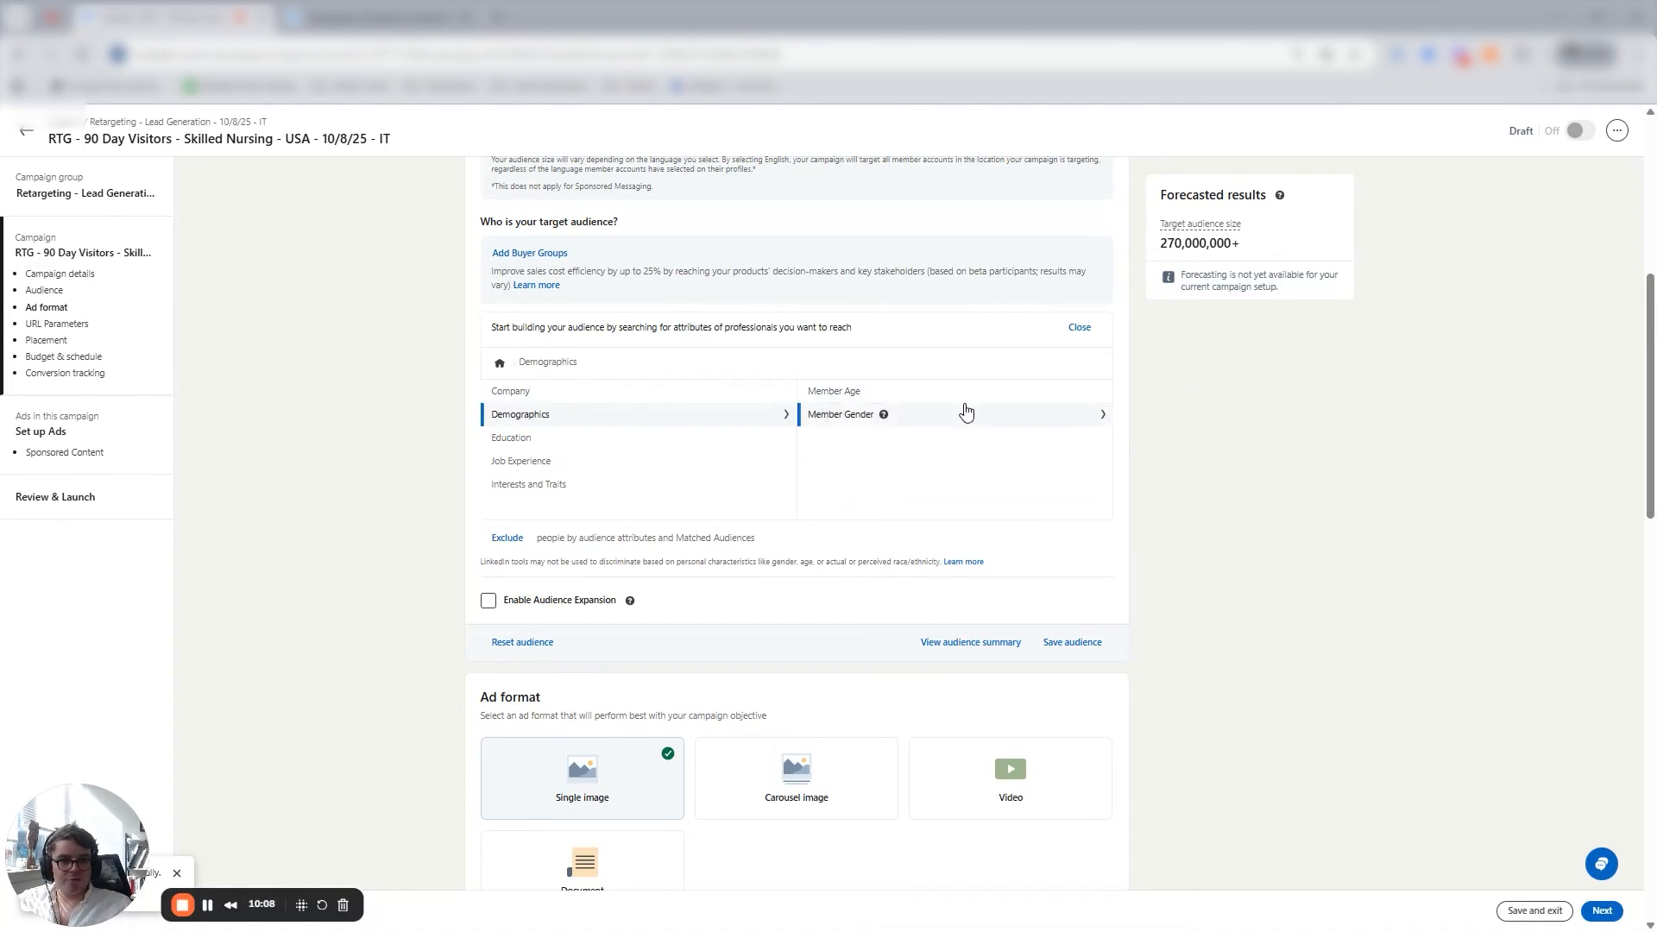
left_click(971, 400)
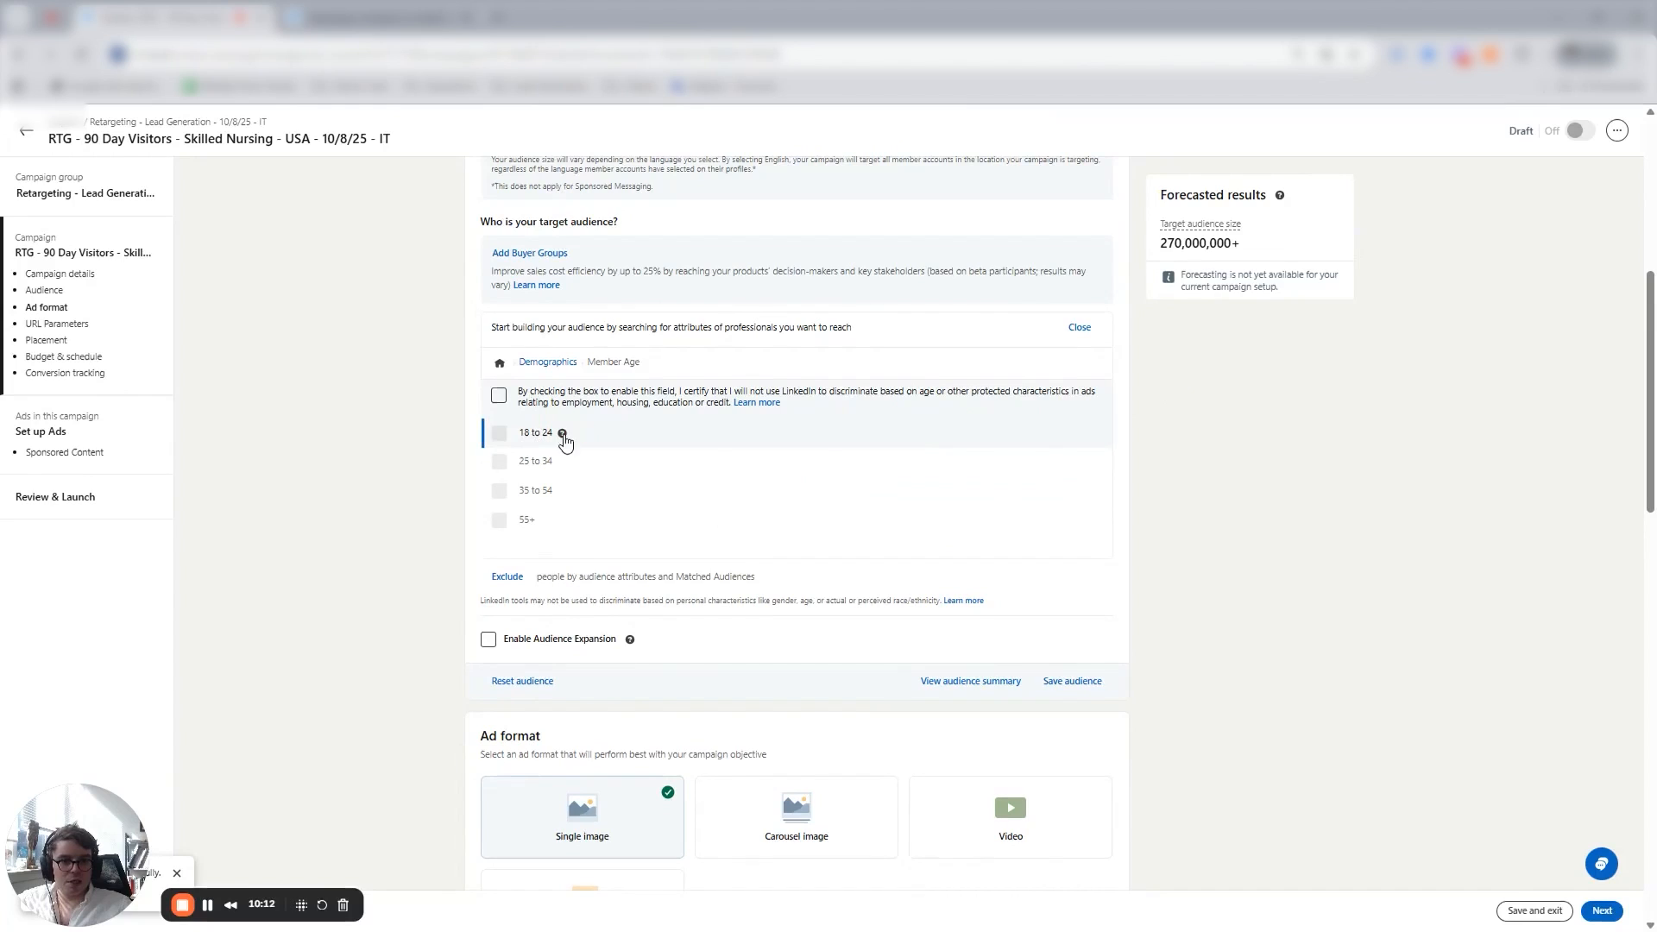
left_click(498, 396)
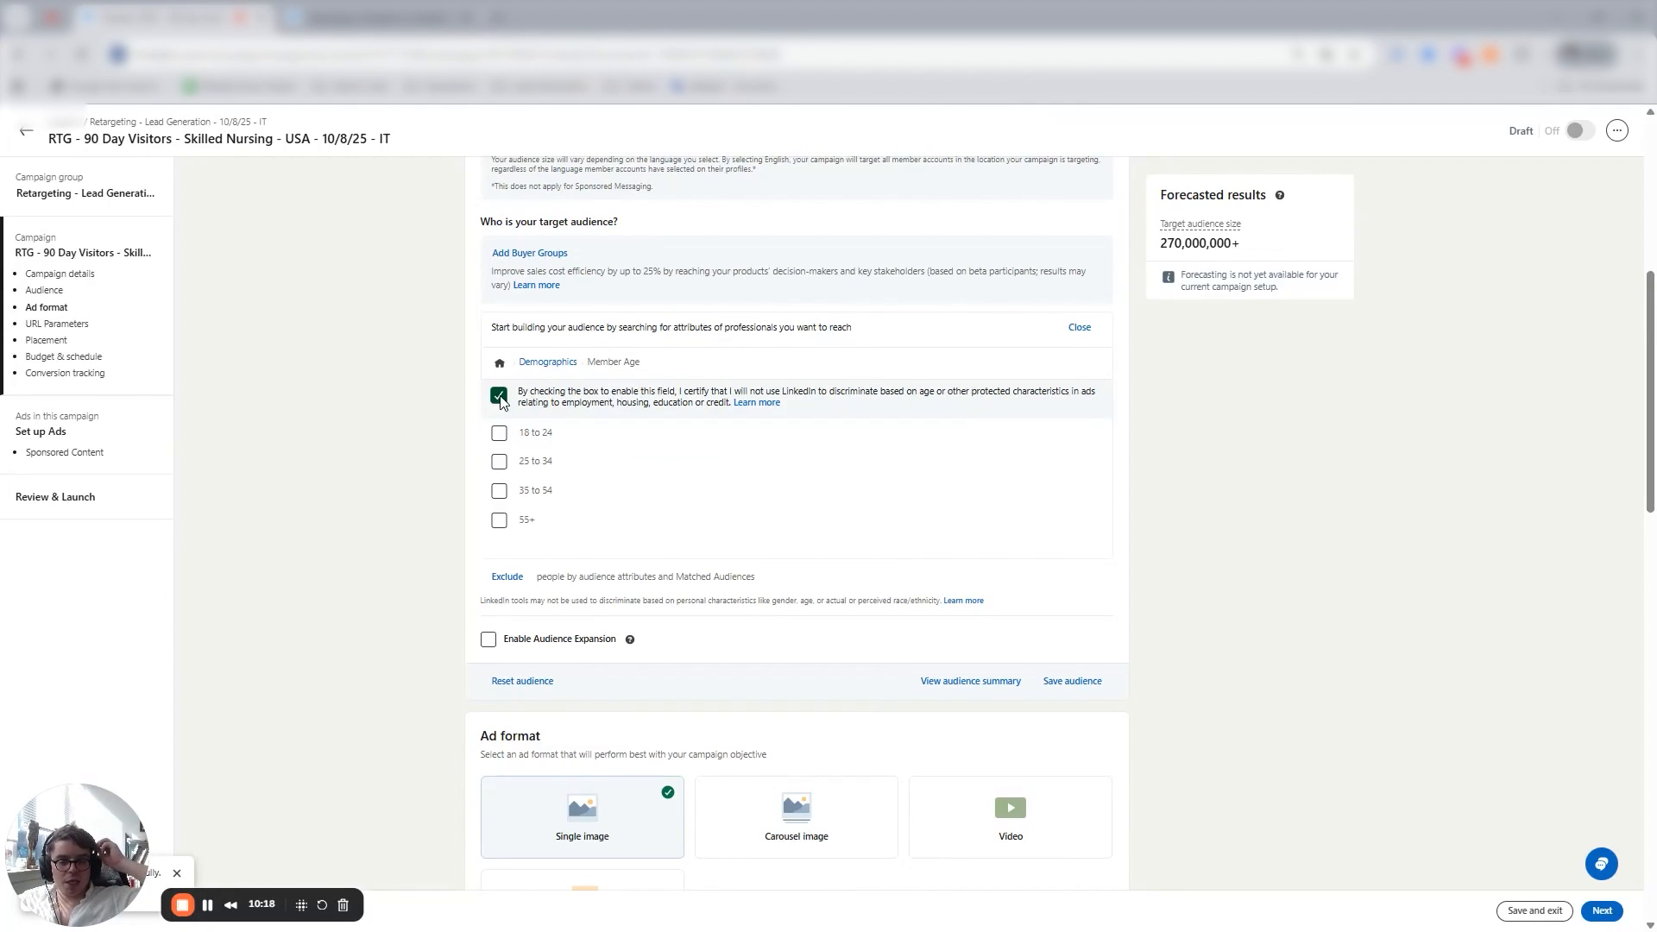
left_click(499, 461)
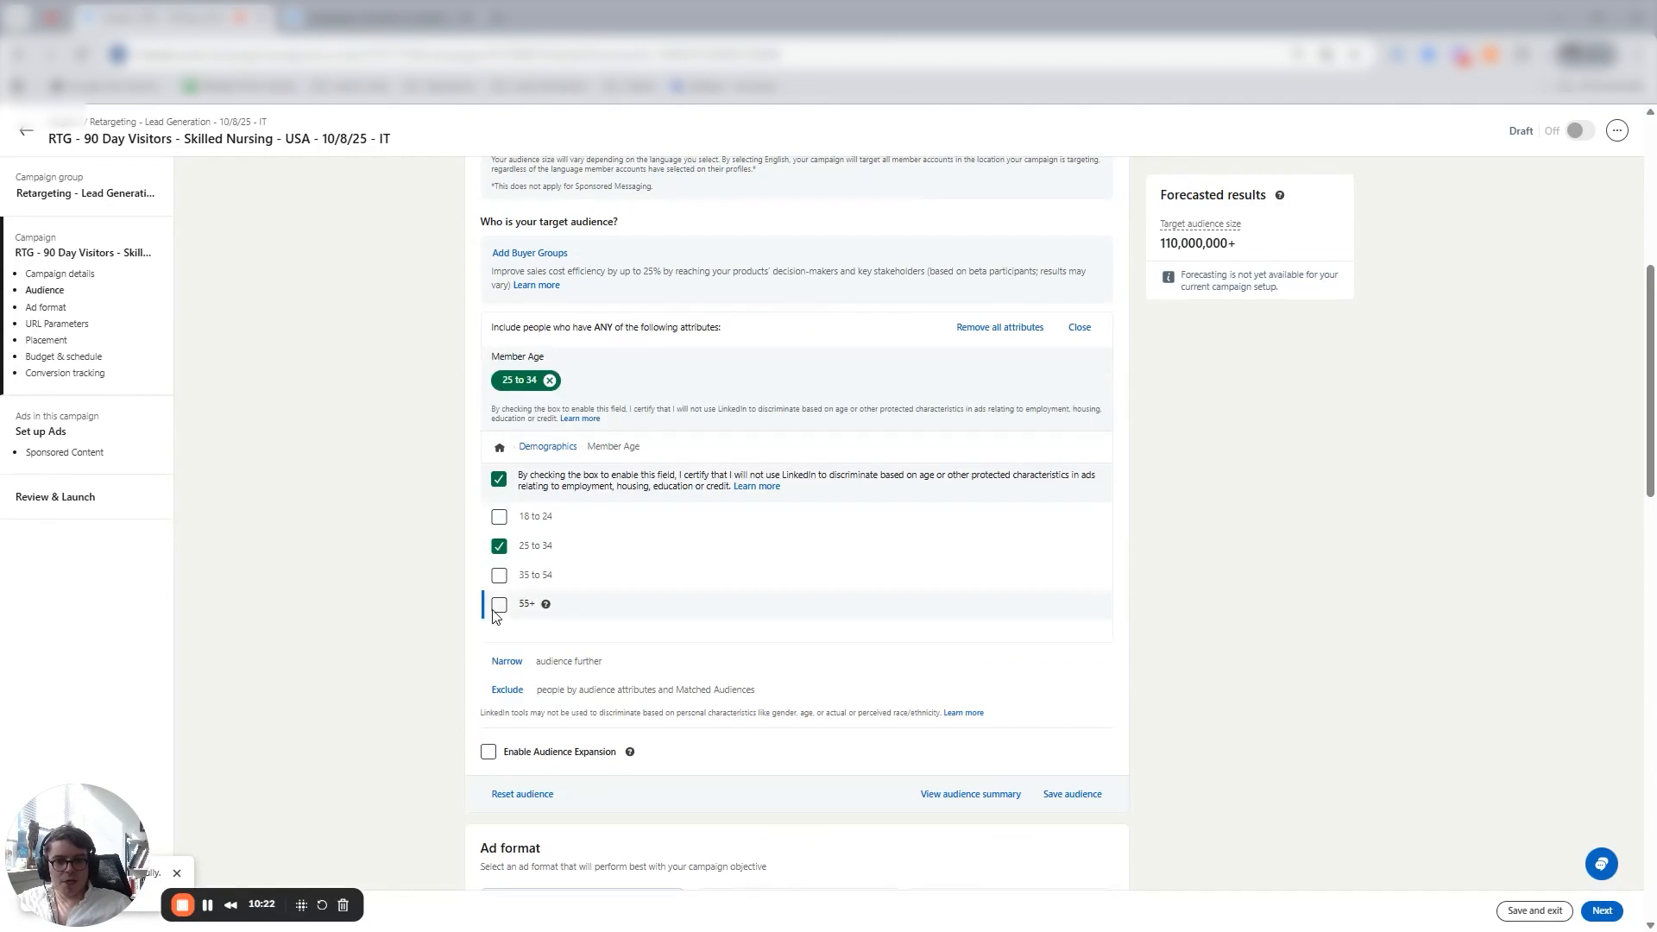
left_click(499, 576)
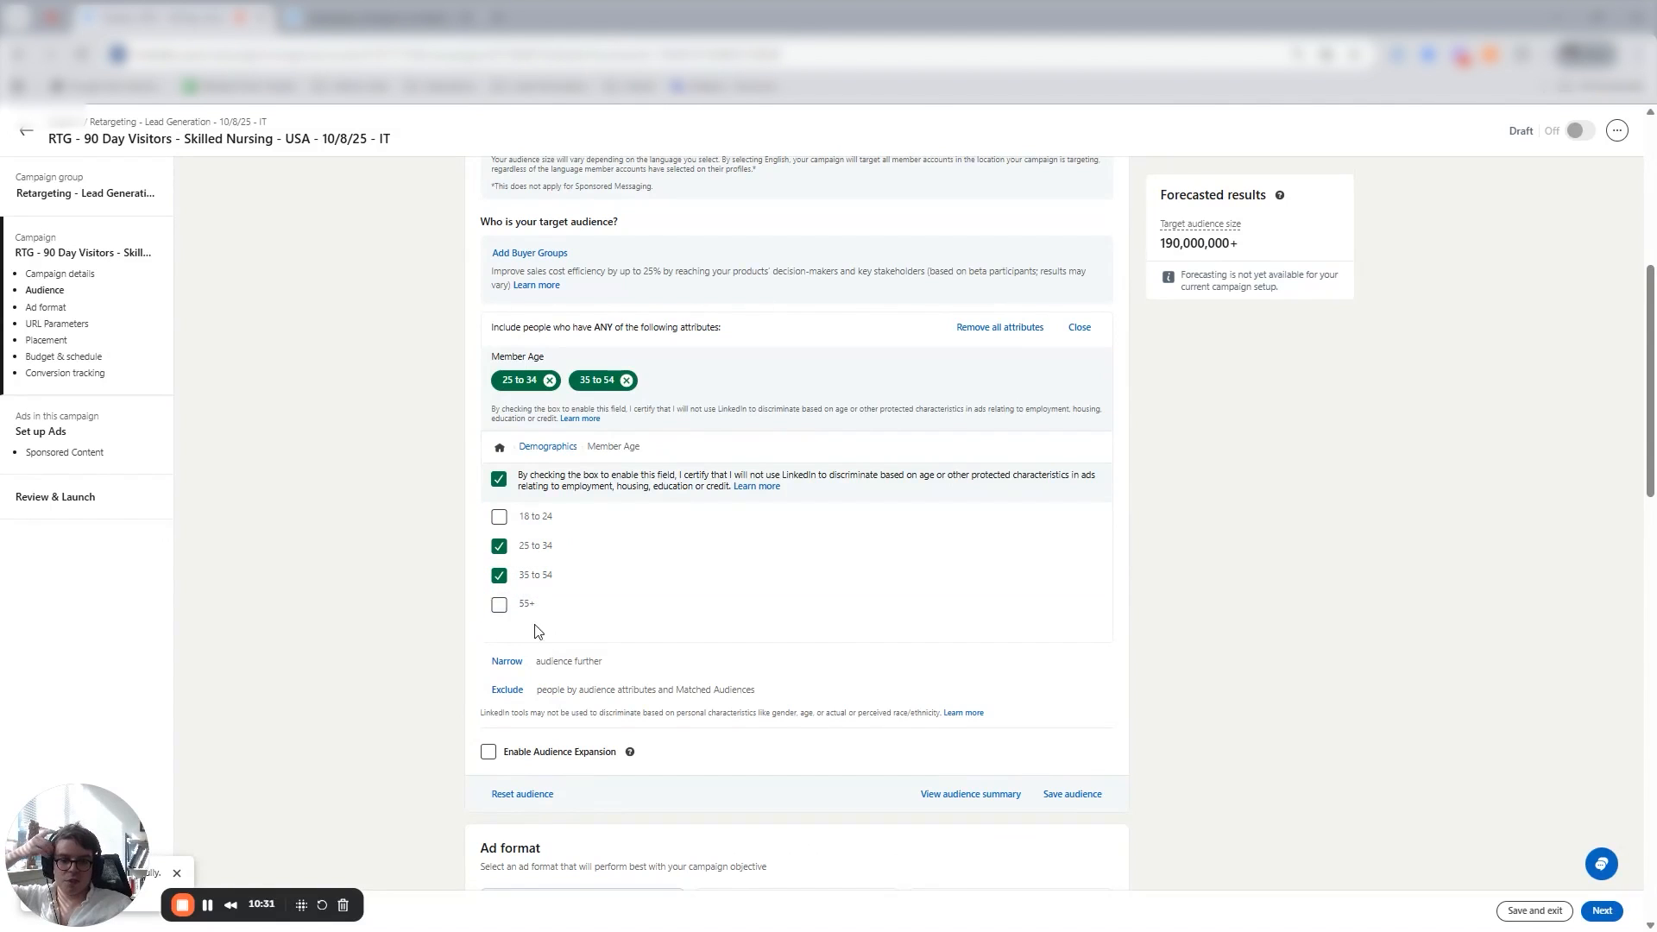
scroll(500, 614, "up", 1)
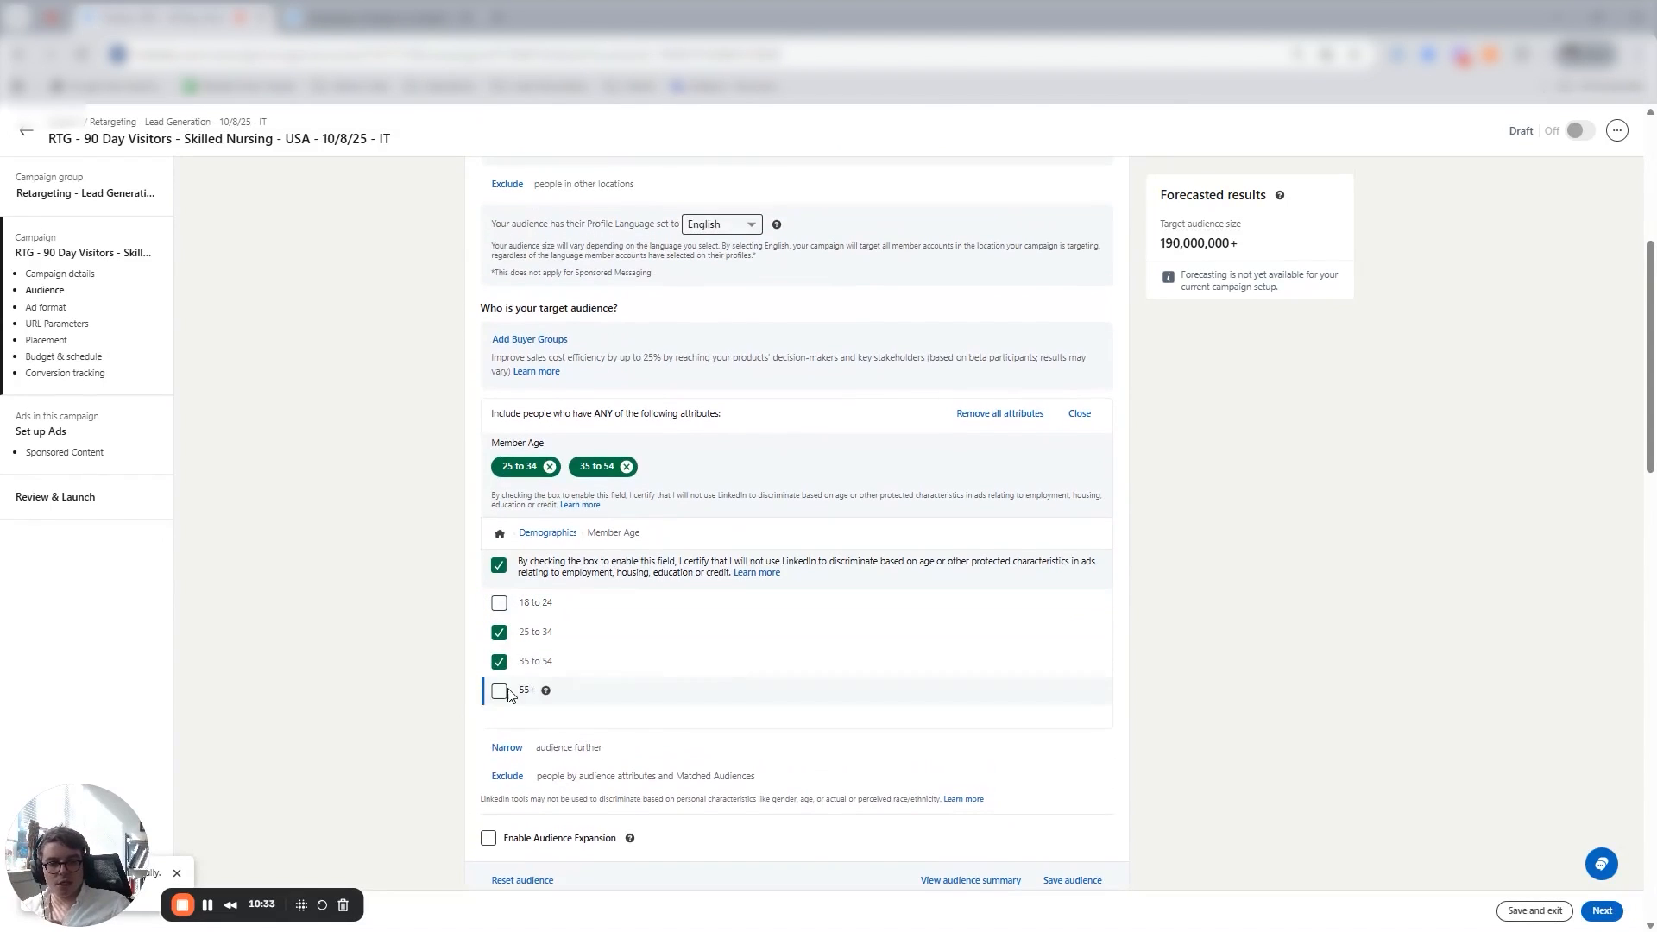
left_click(498, 693)
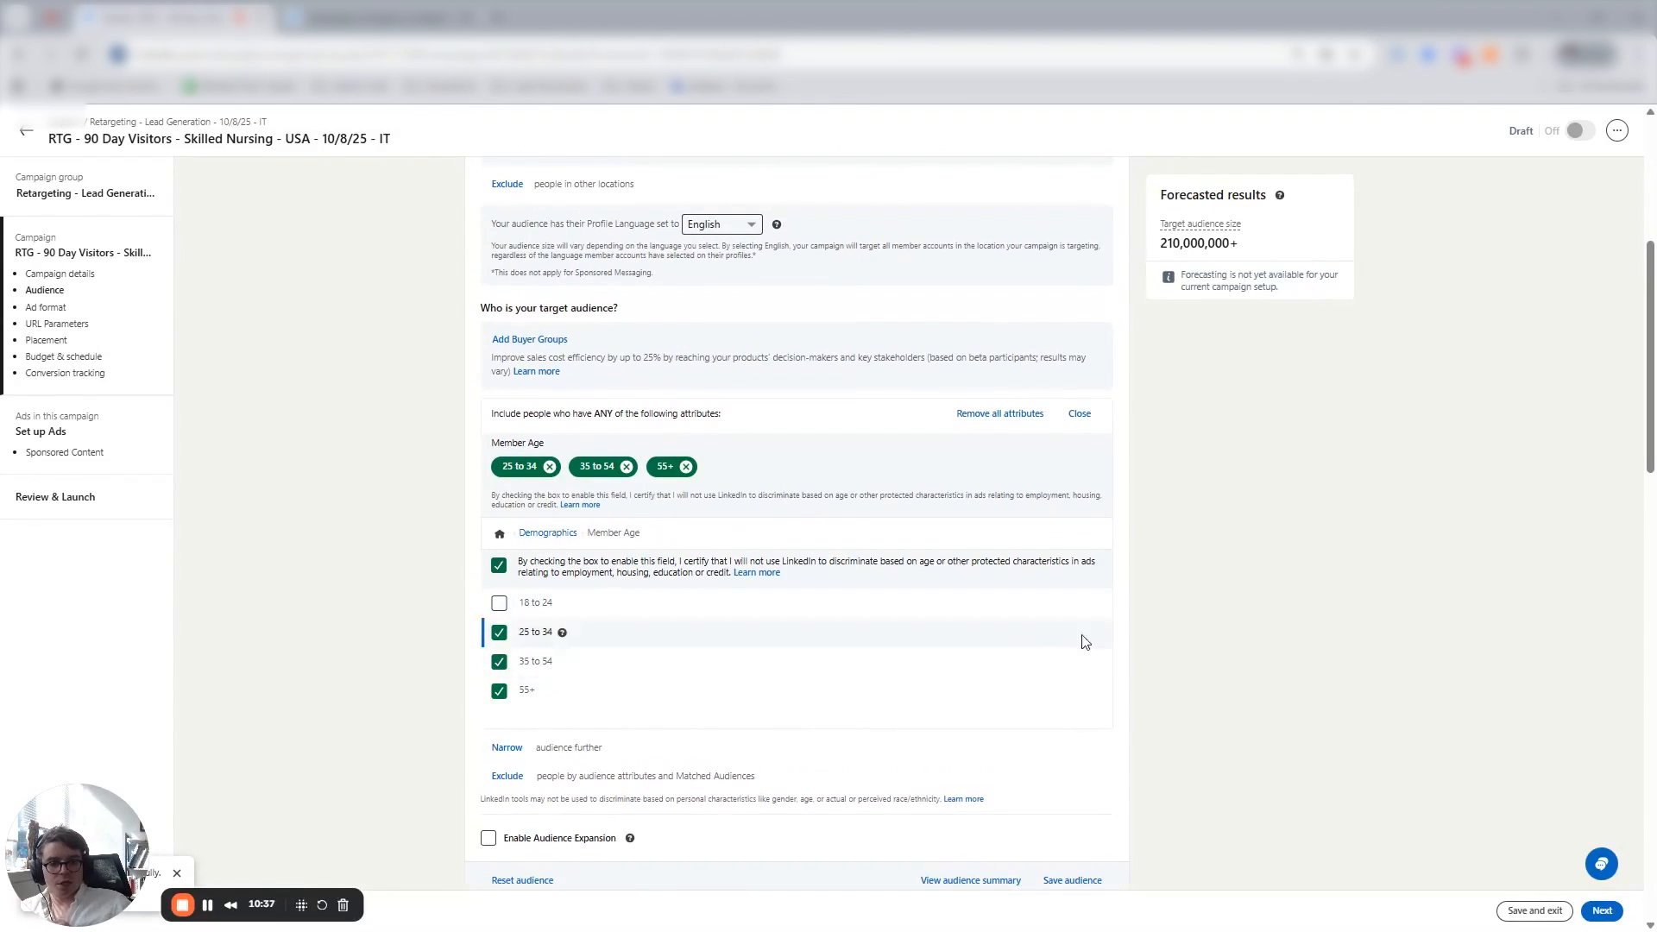
Start a condition that narrows the audience further and browse its Demographics, Education and Job Functions attributes.
left_click(507, 749)
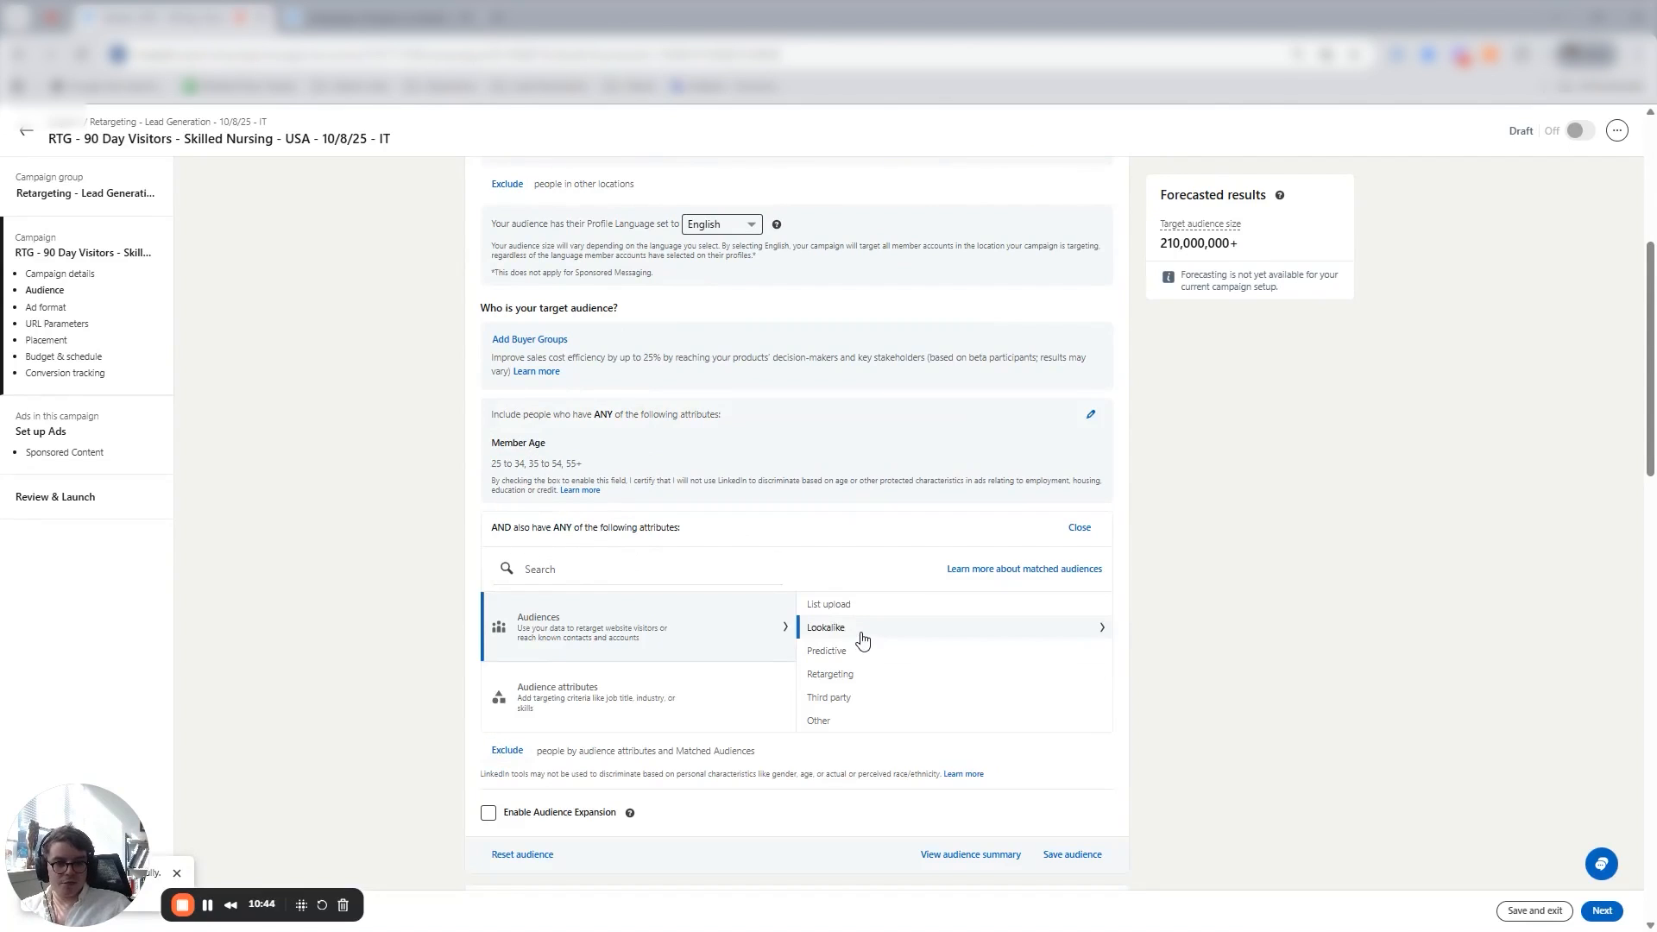
left_click(586, 693)
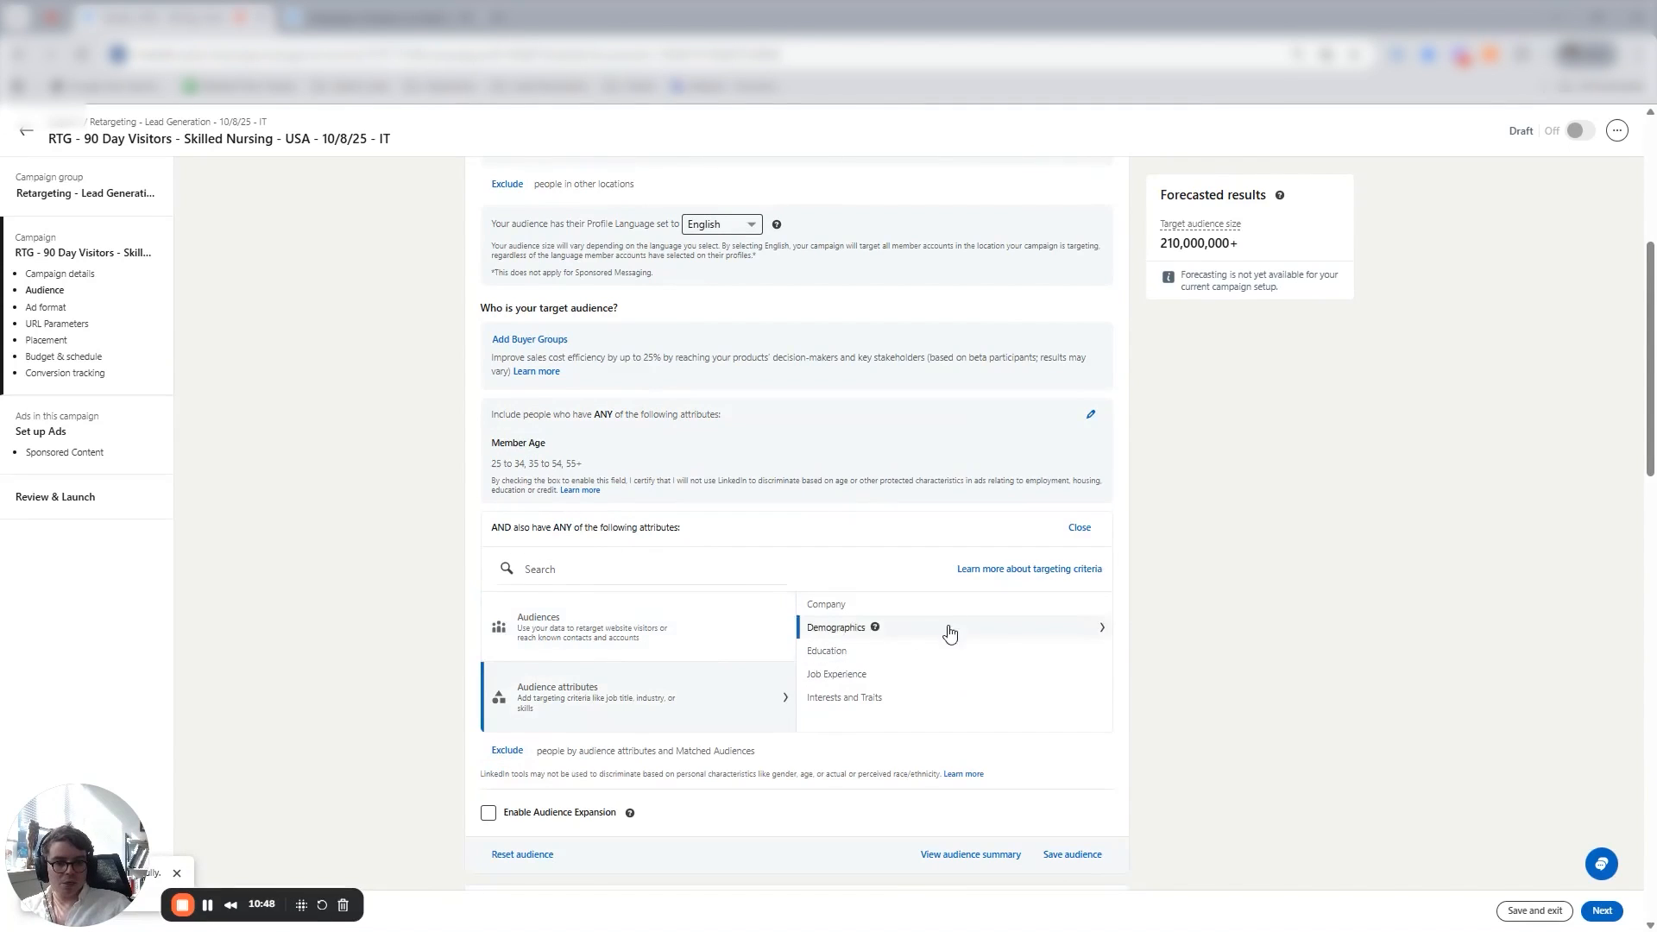
left_click(824, 627)
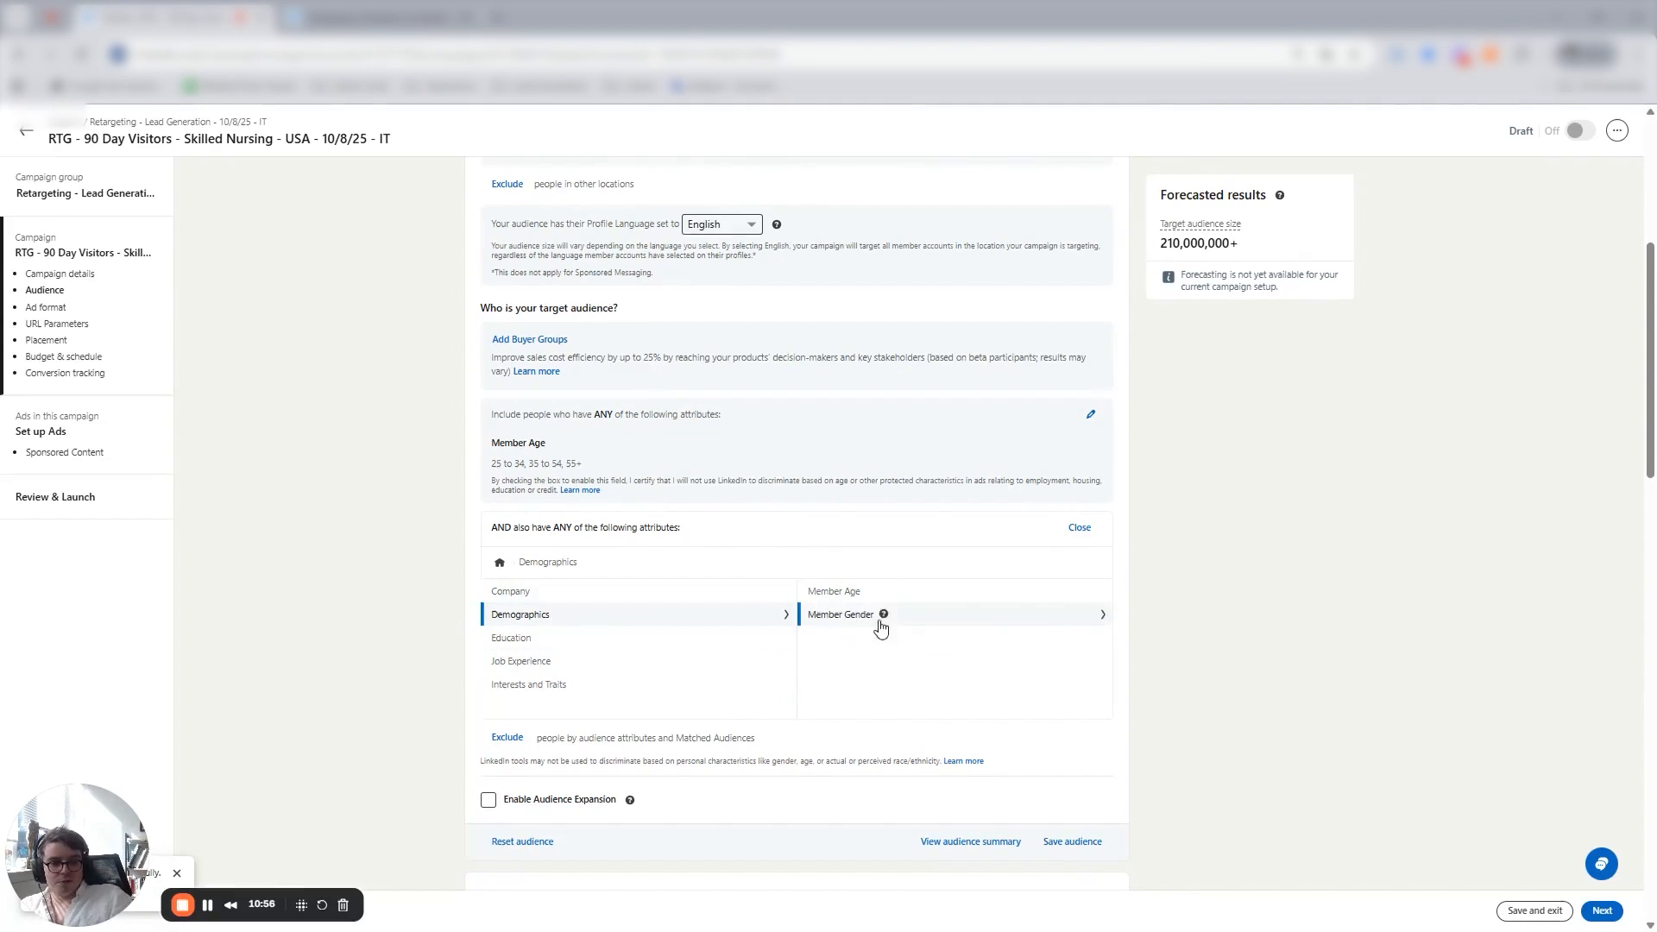
left_click(600, 645)
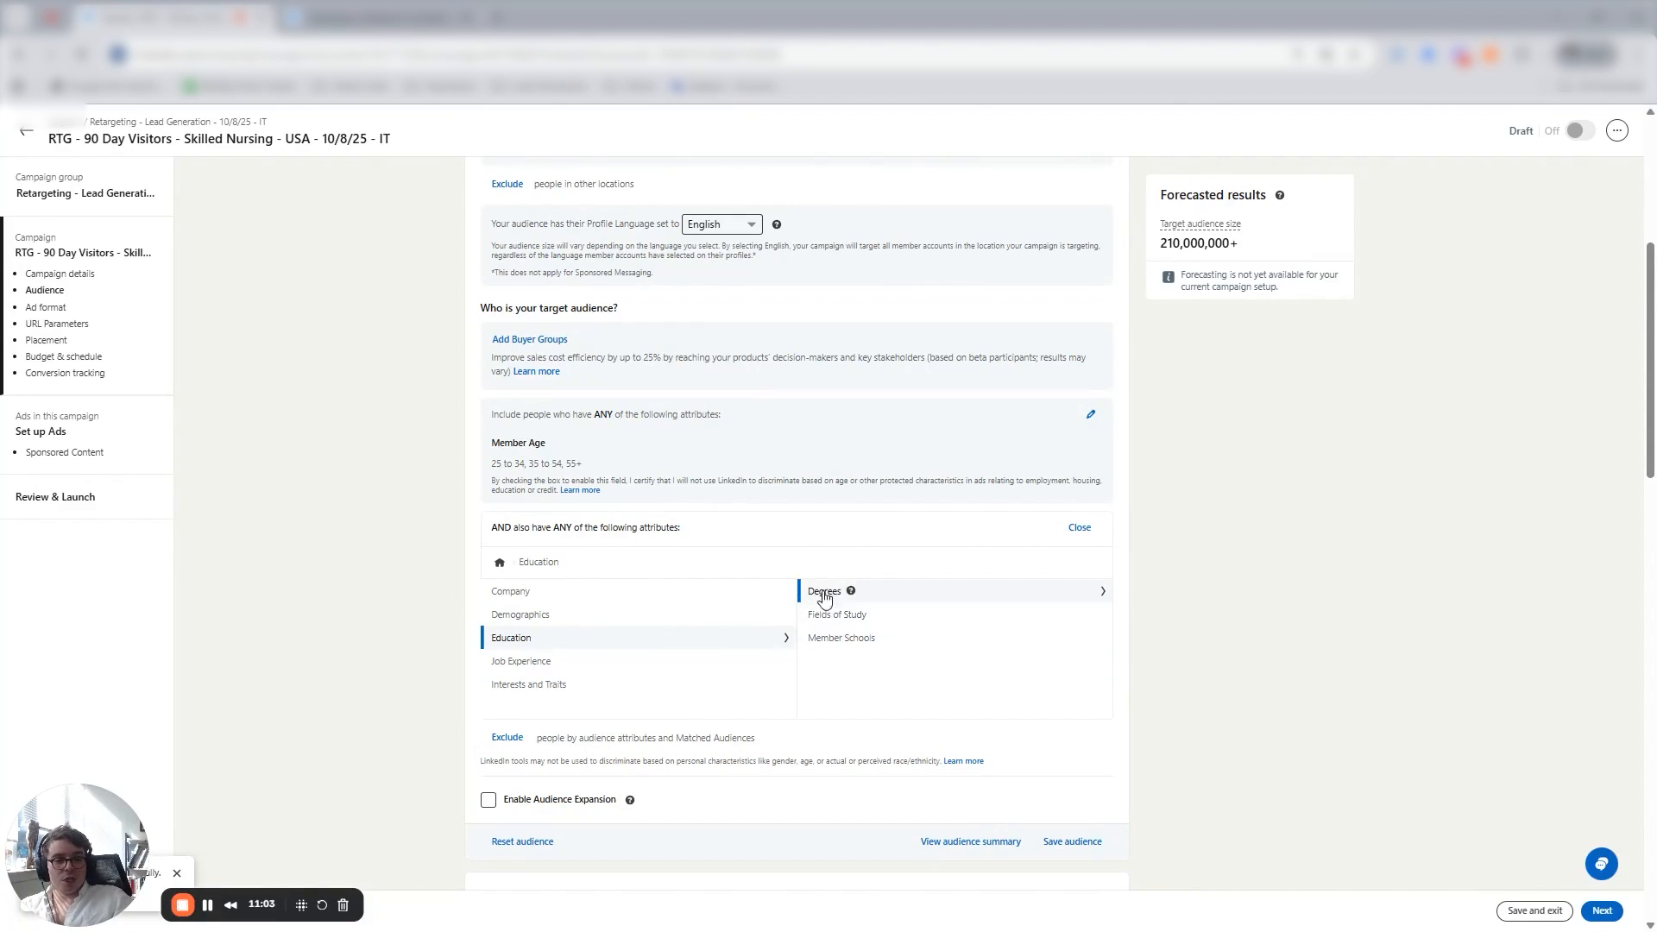
left_click(655, 664)
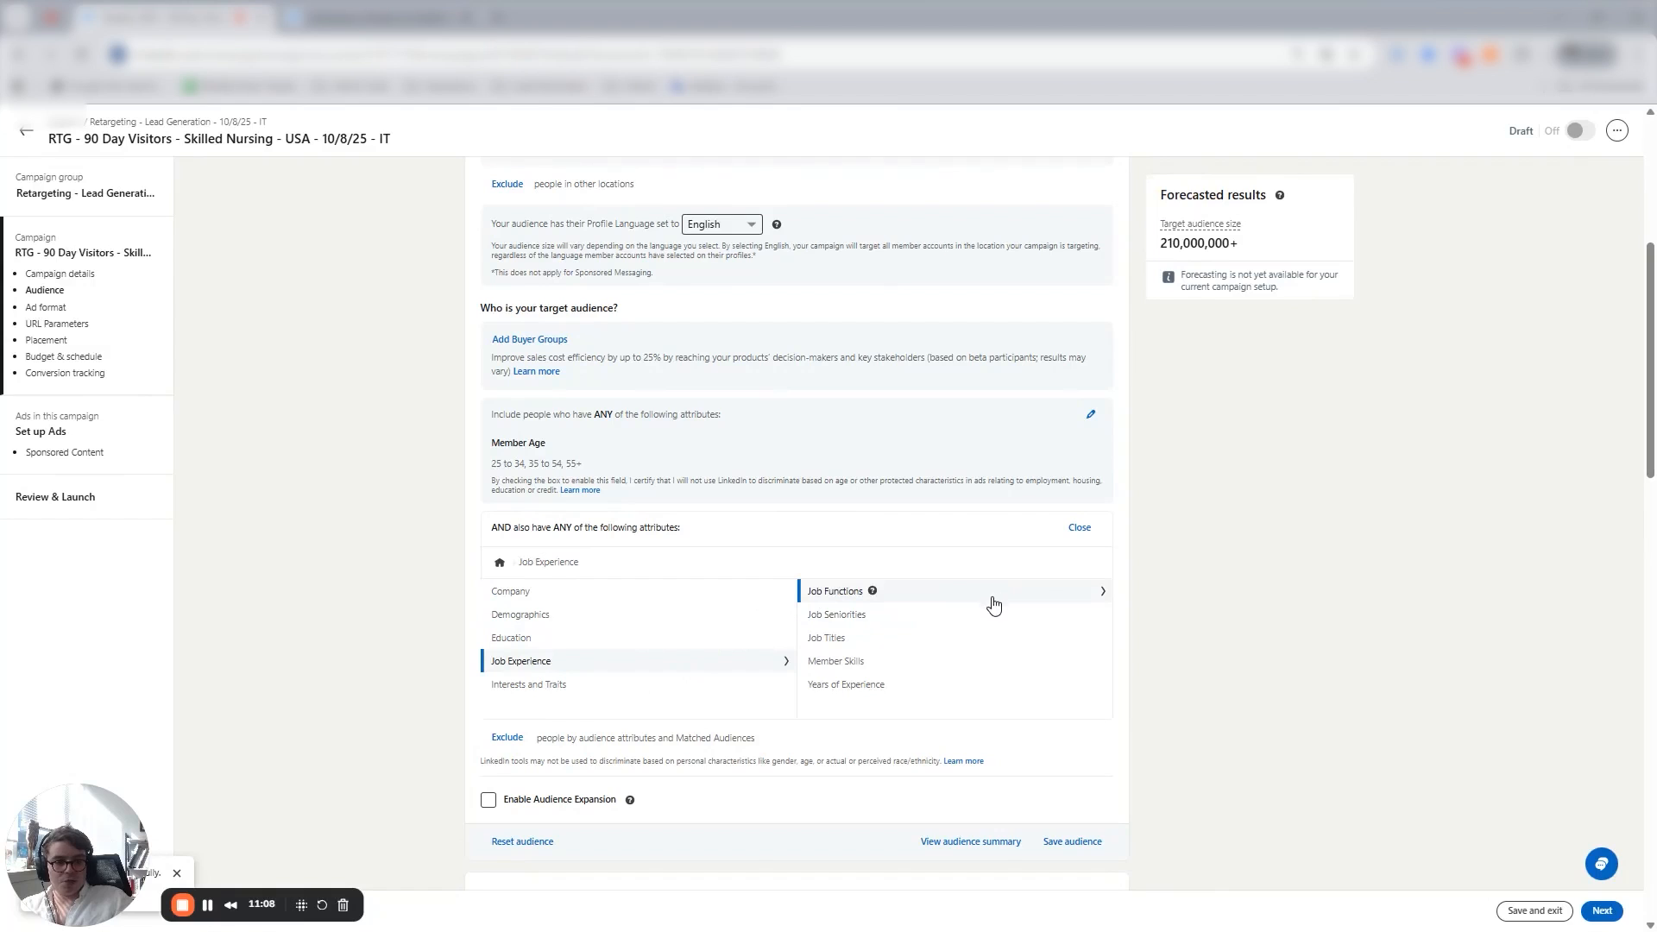
left_click(1005, 591)
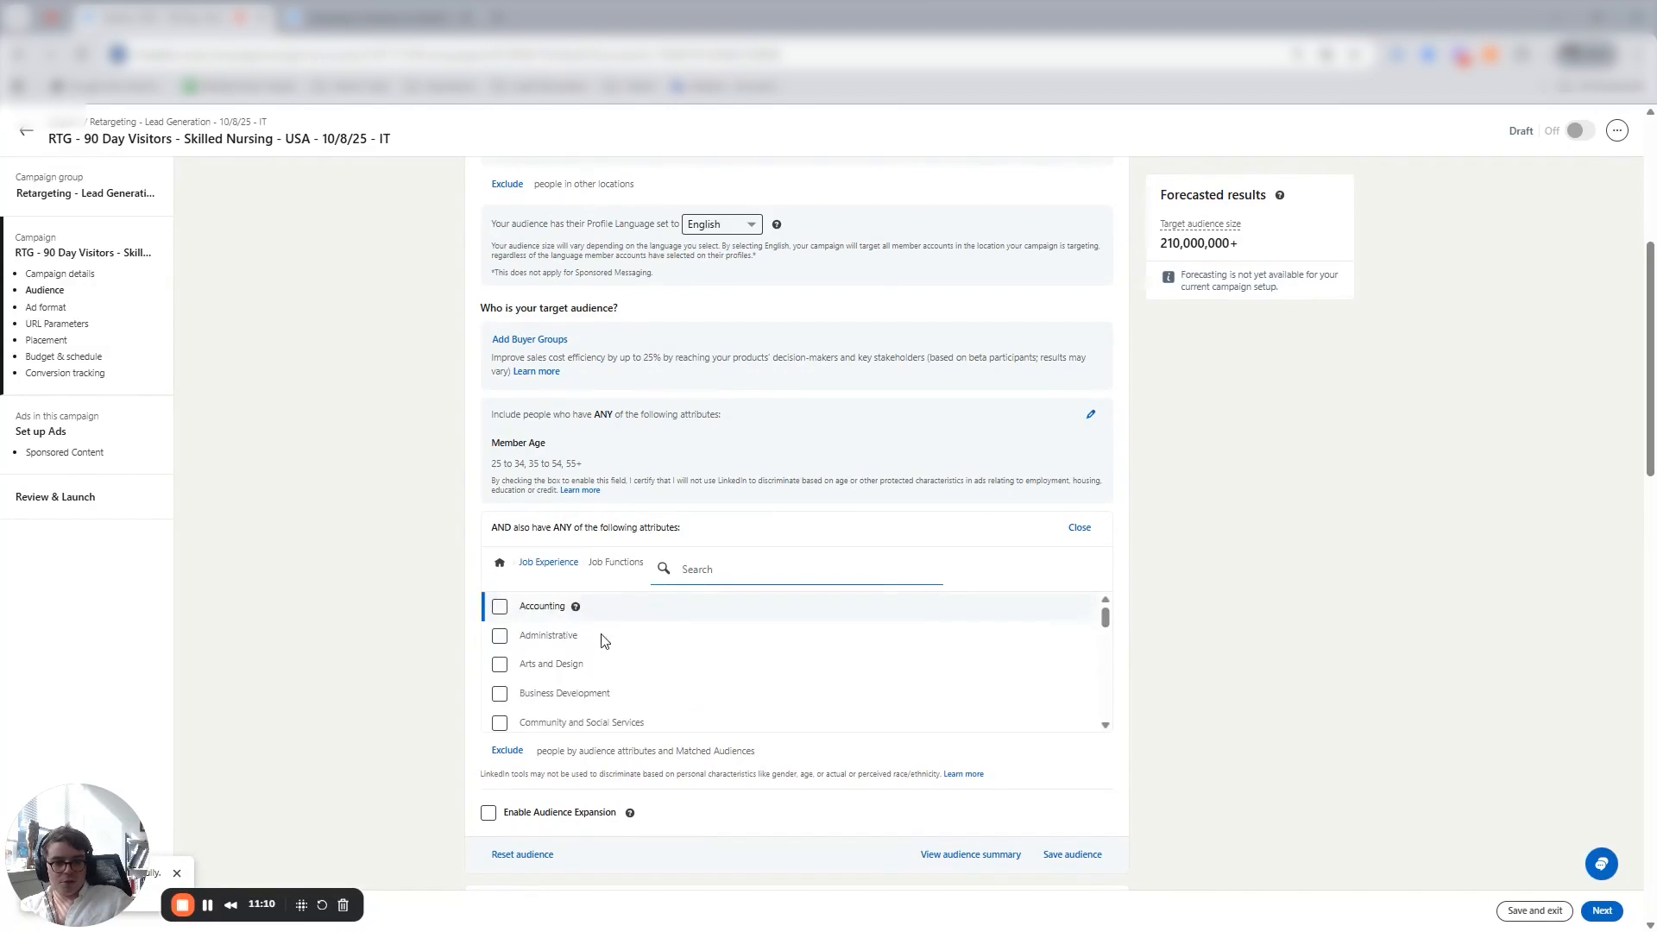
scroll(601, 639, "down", 5)
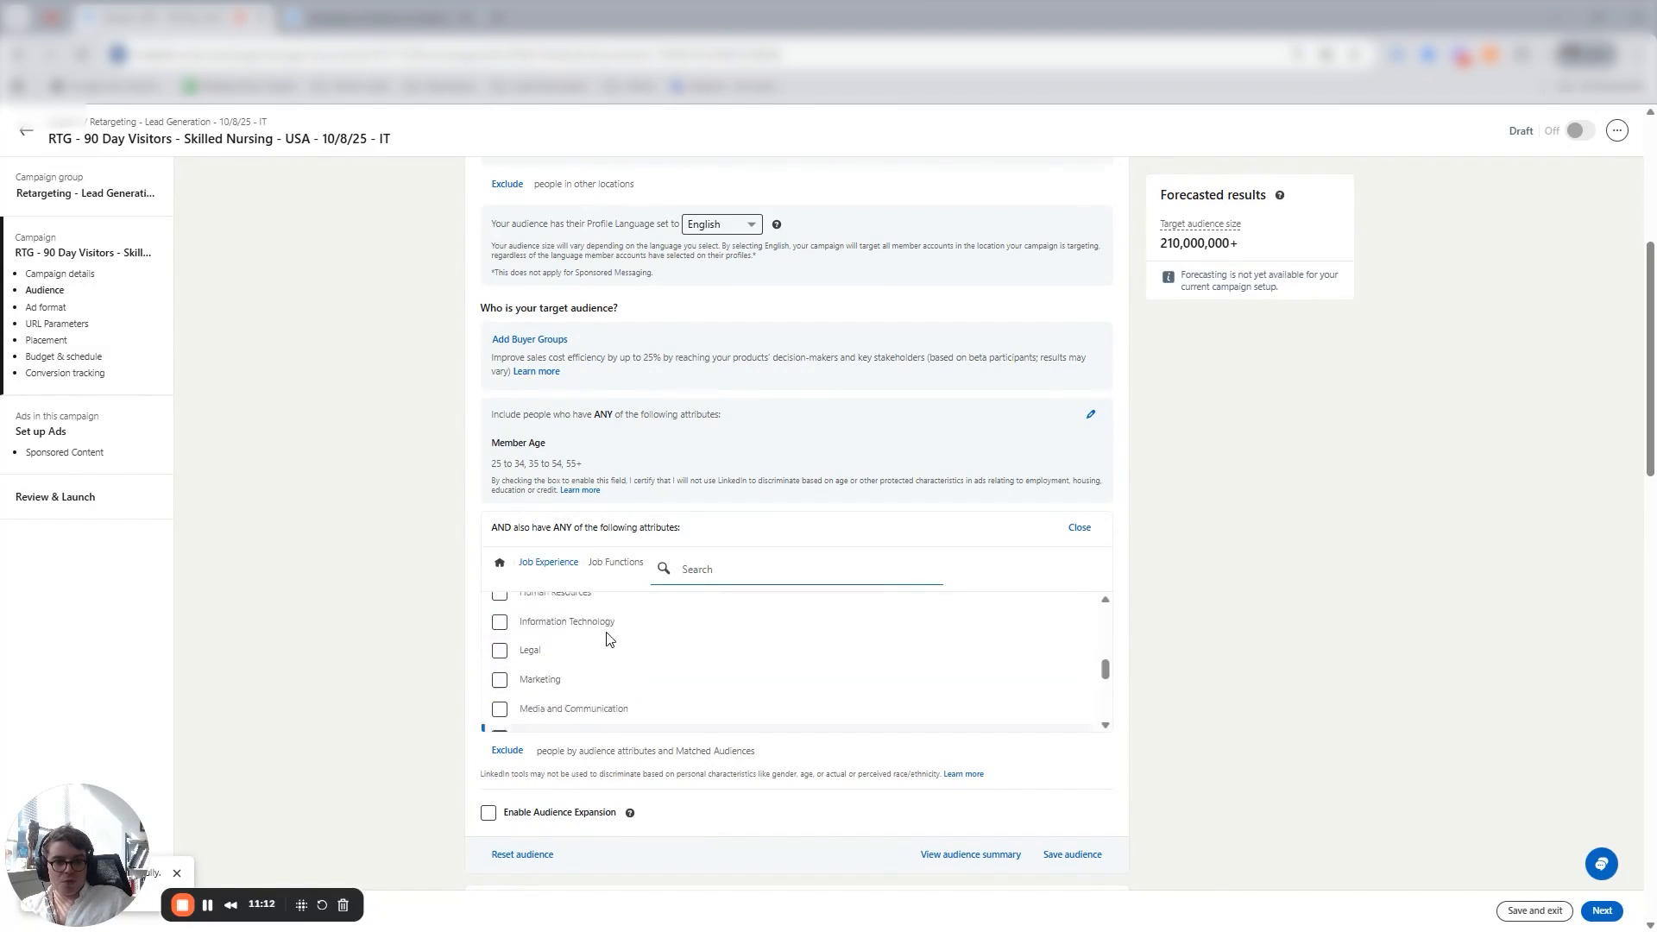
scroll(606, 638, "up", 5)
scroll(1446, 598, "down", 5)
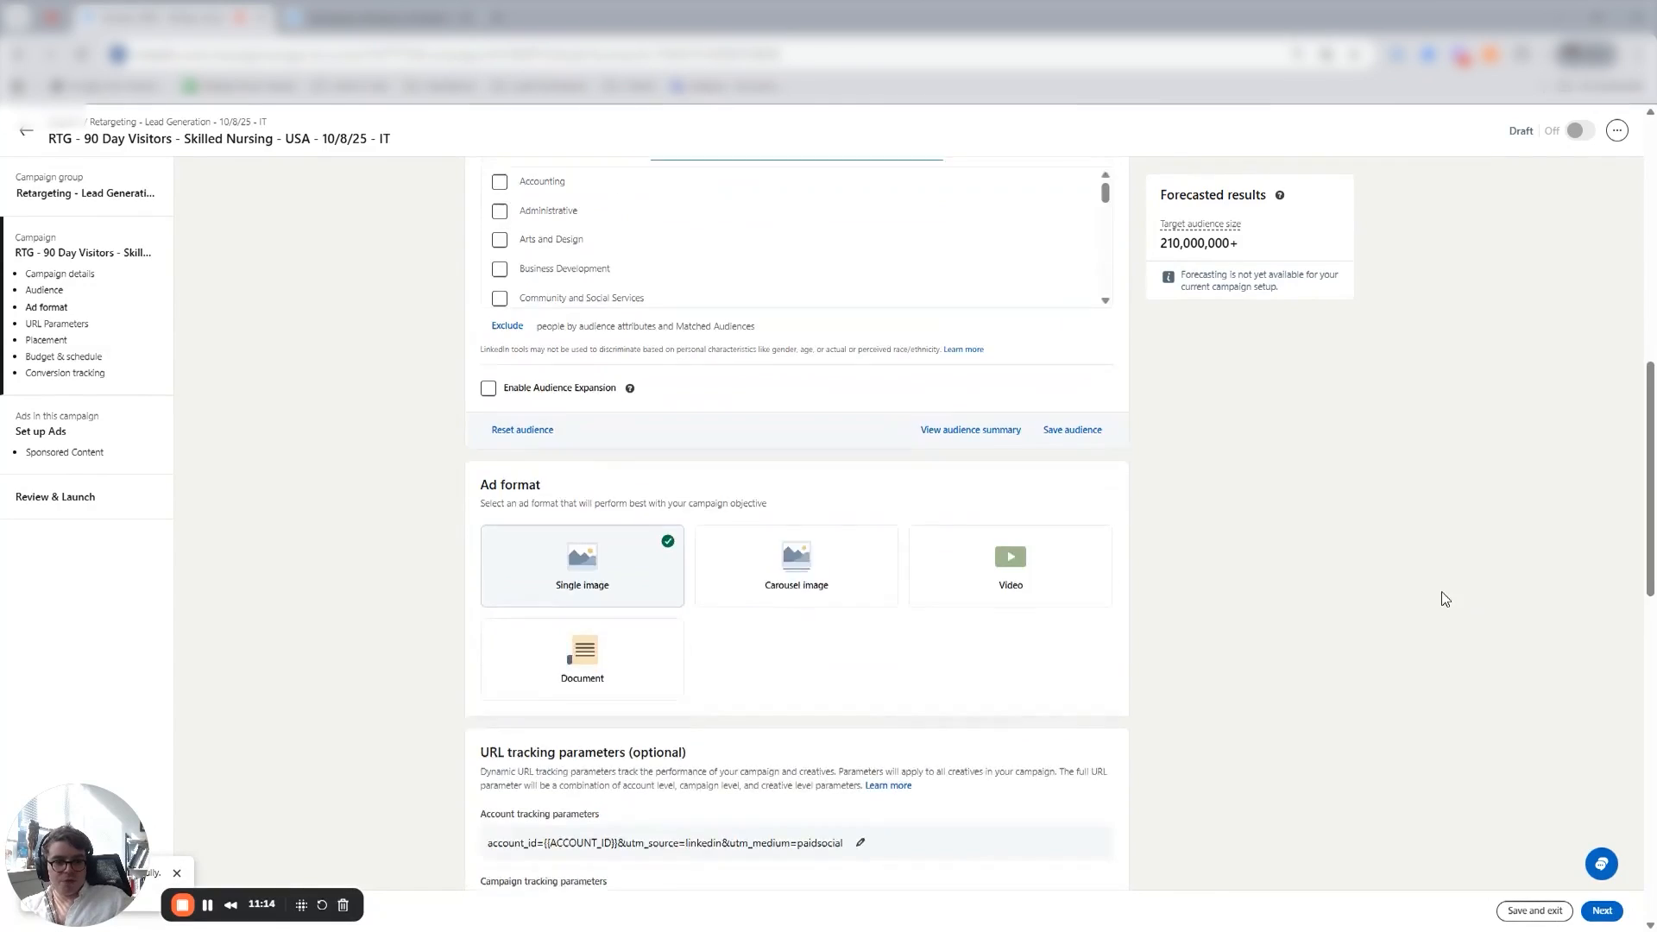
scroll(893, 371, "up", 5)
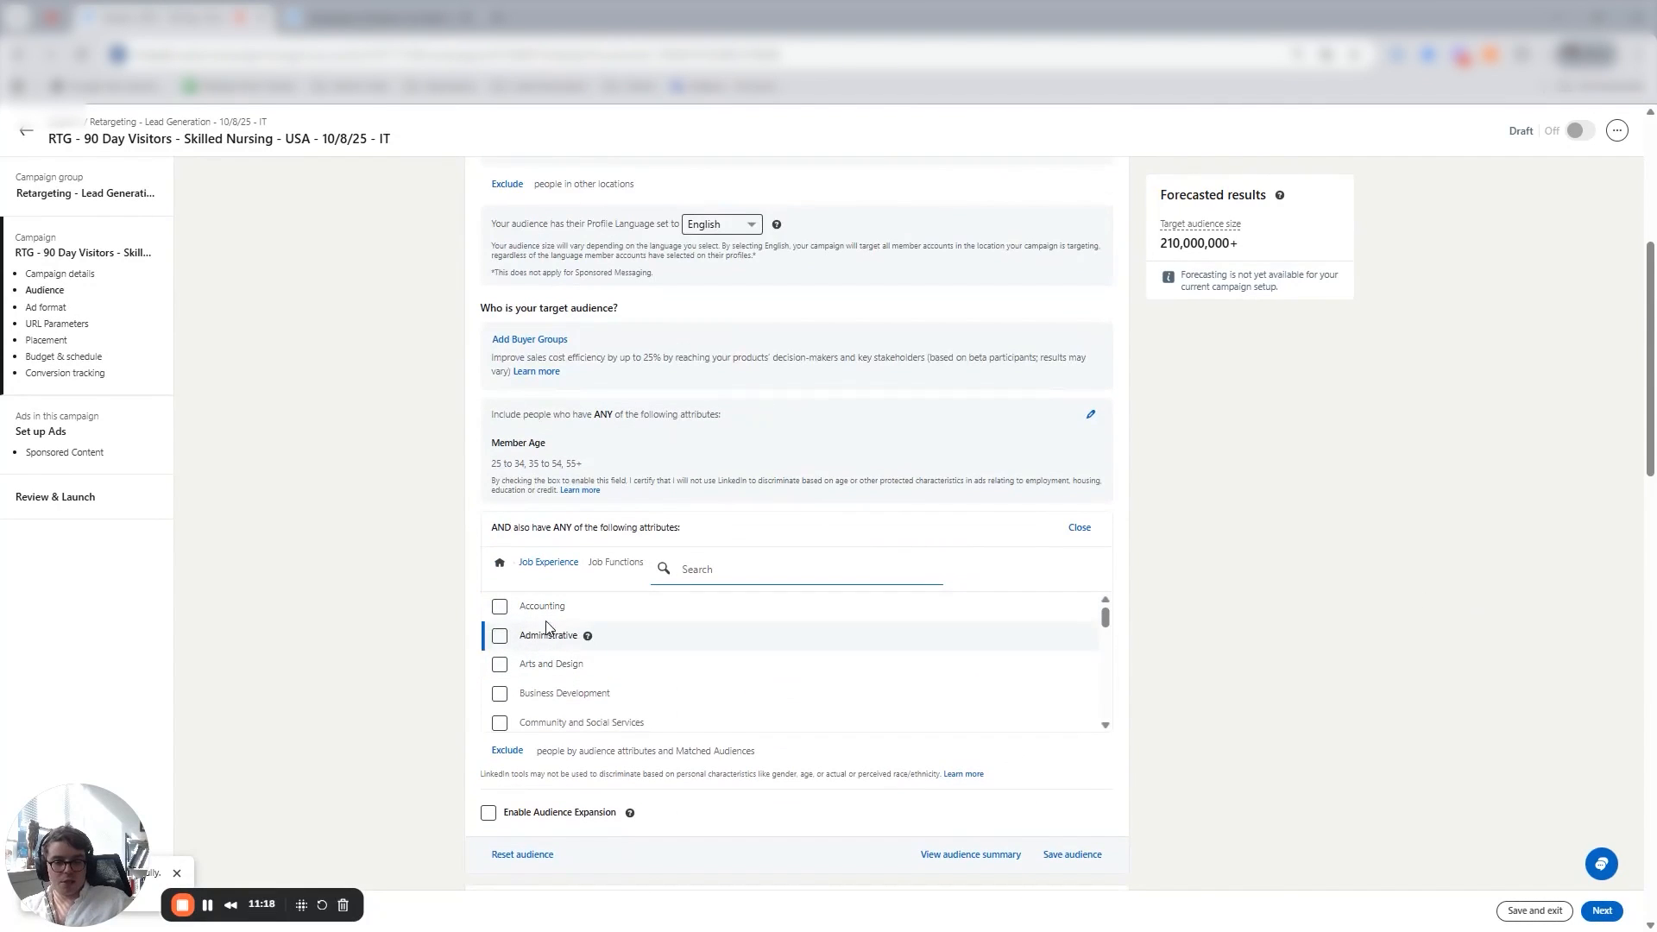
scroll(666, 629, "down", 3)
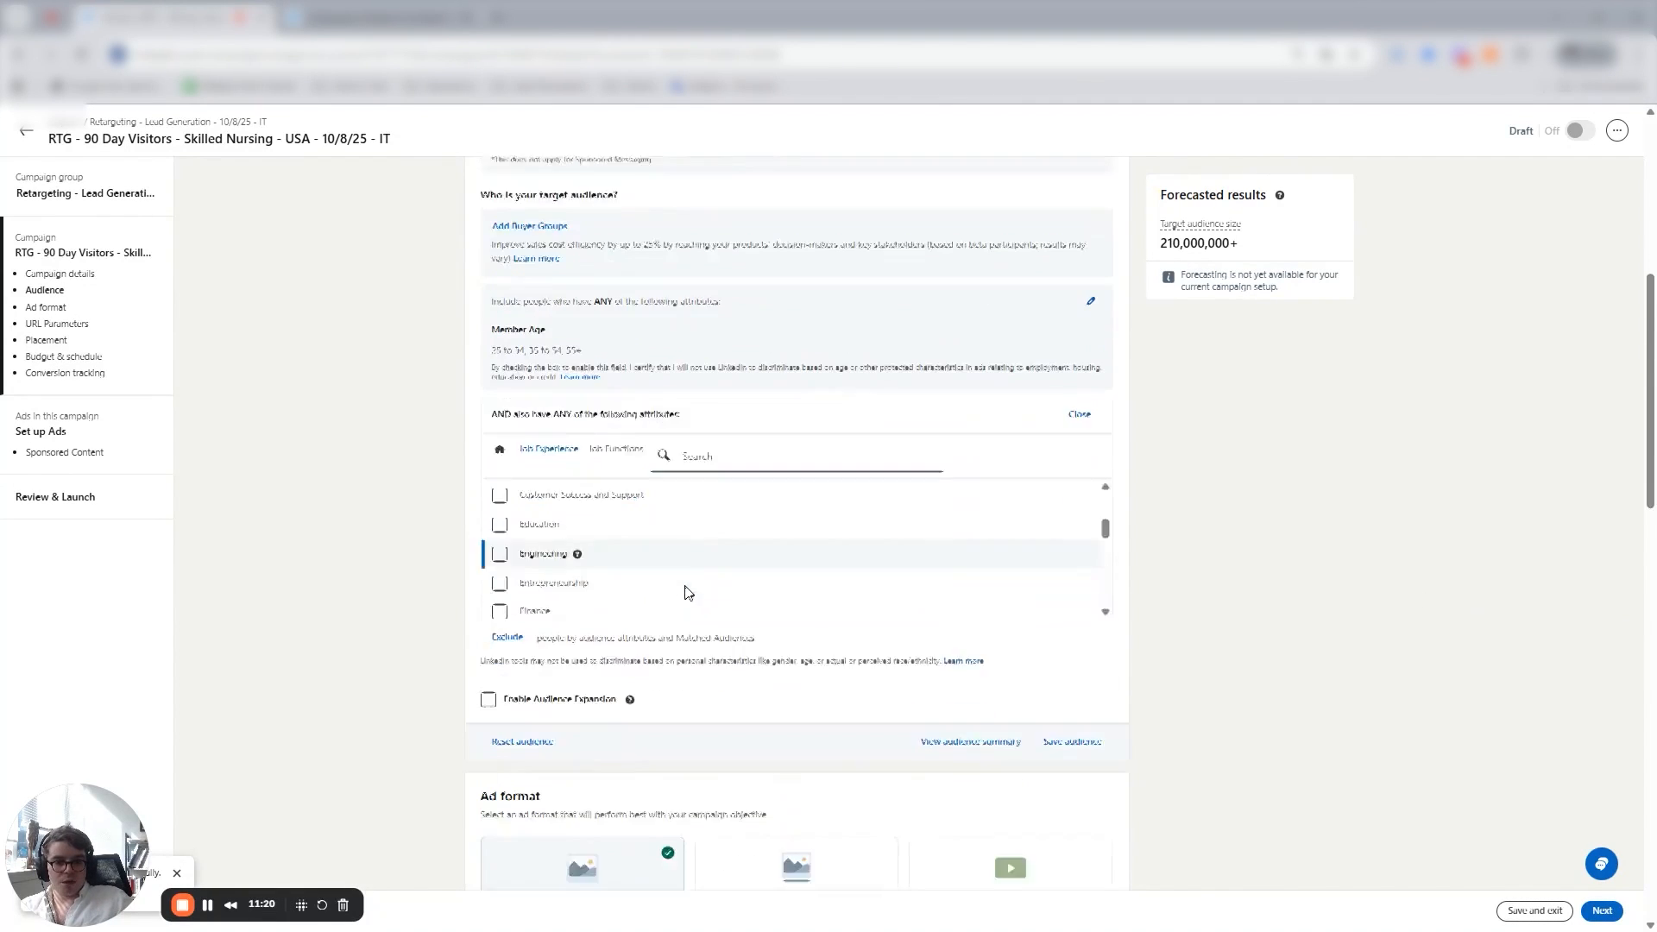
Search the job functions for "hum" and add Human Resources to the narrowing condition.
left_click(787, 389)
type("h")
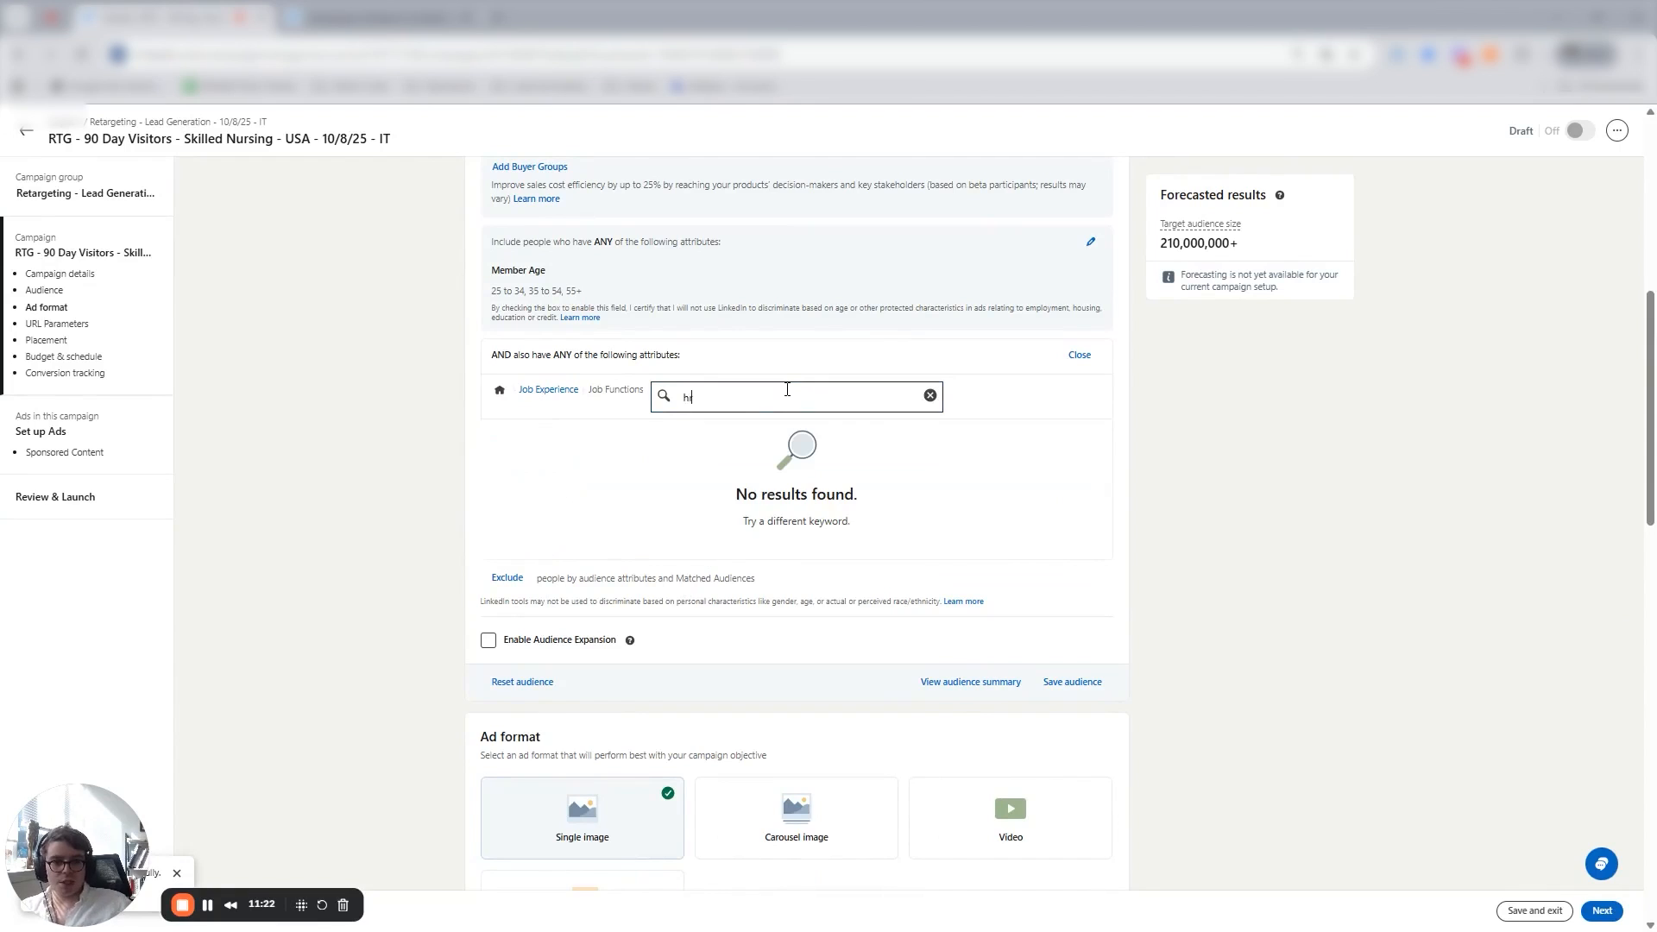
type("um")
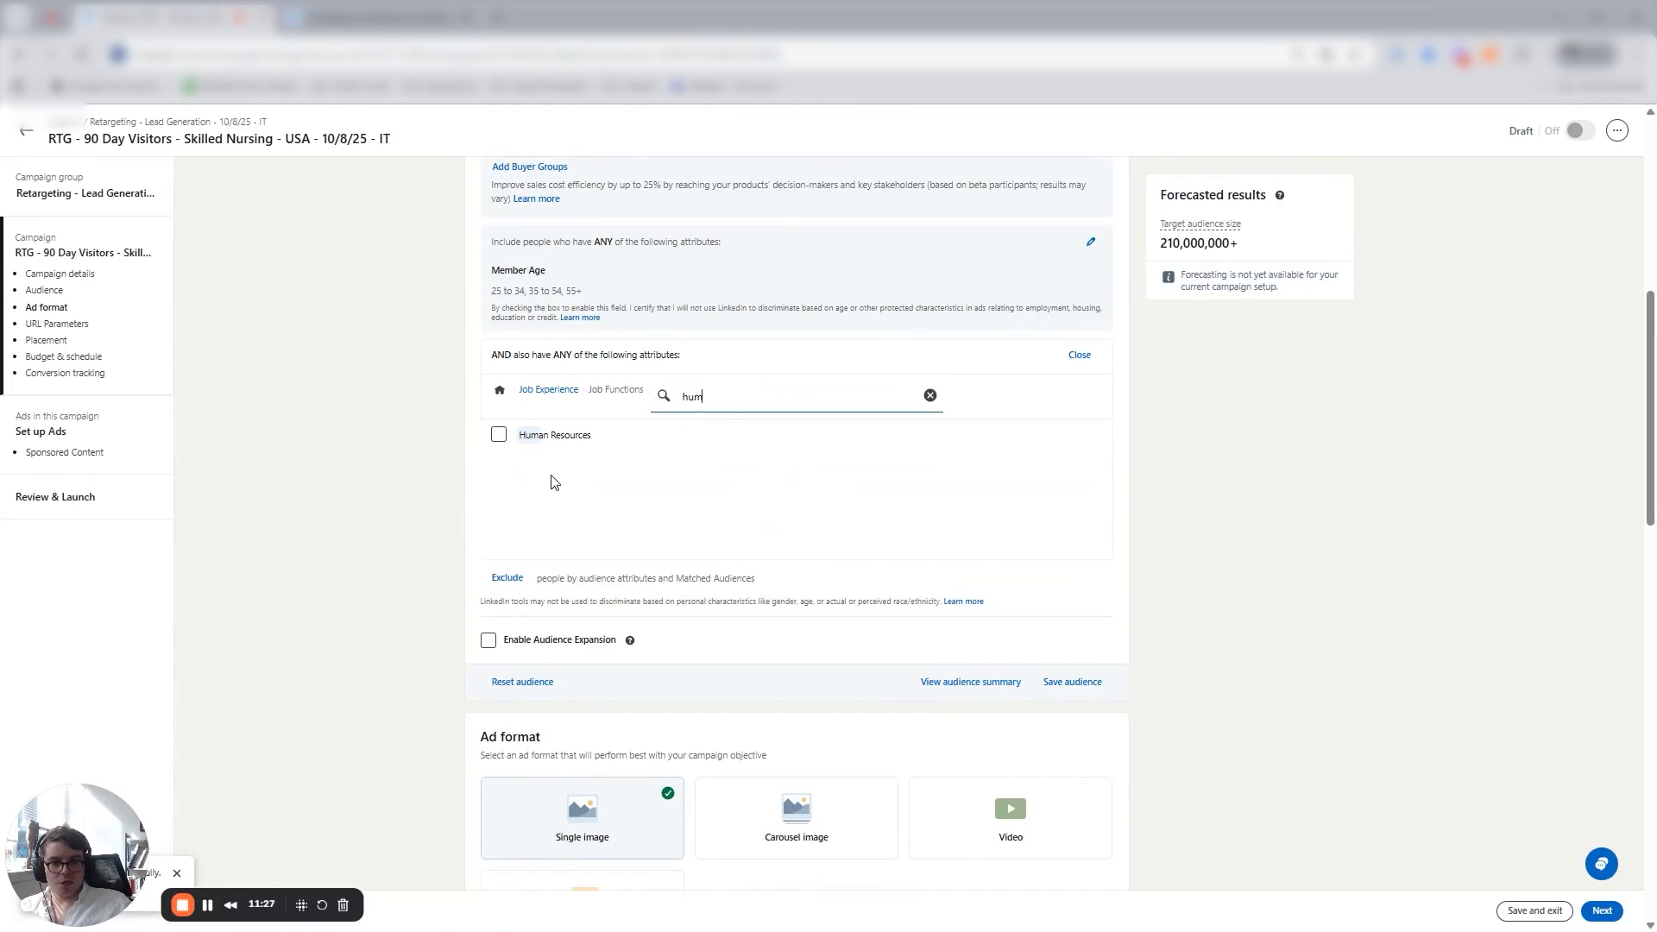
left_click(498, 434)
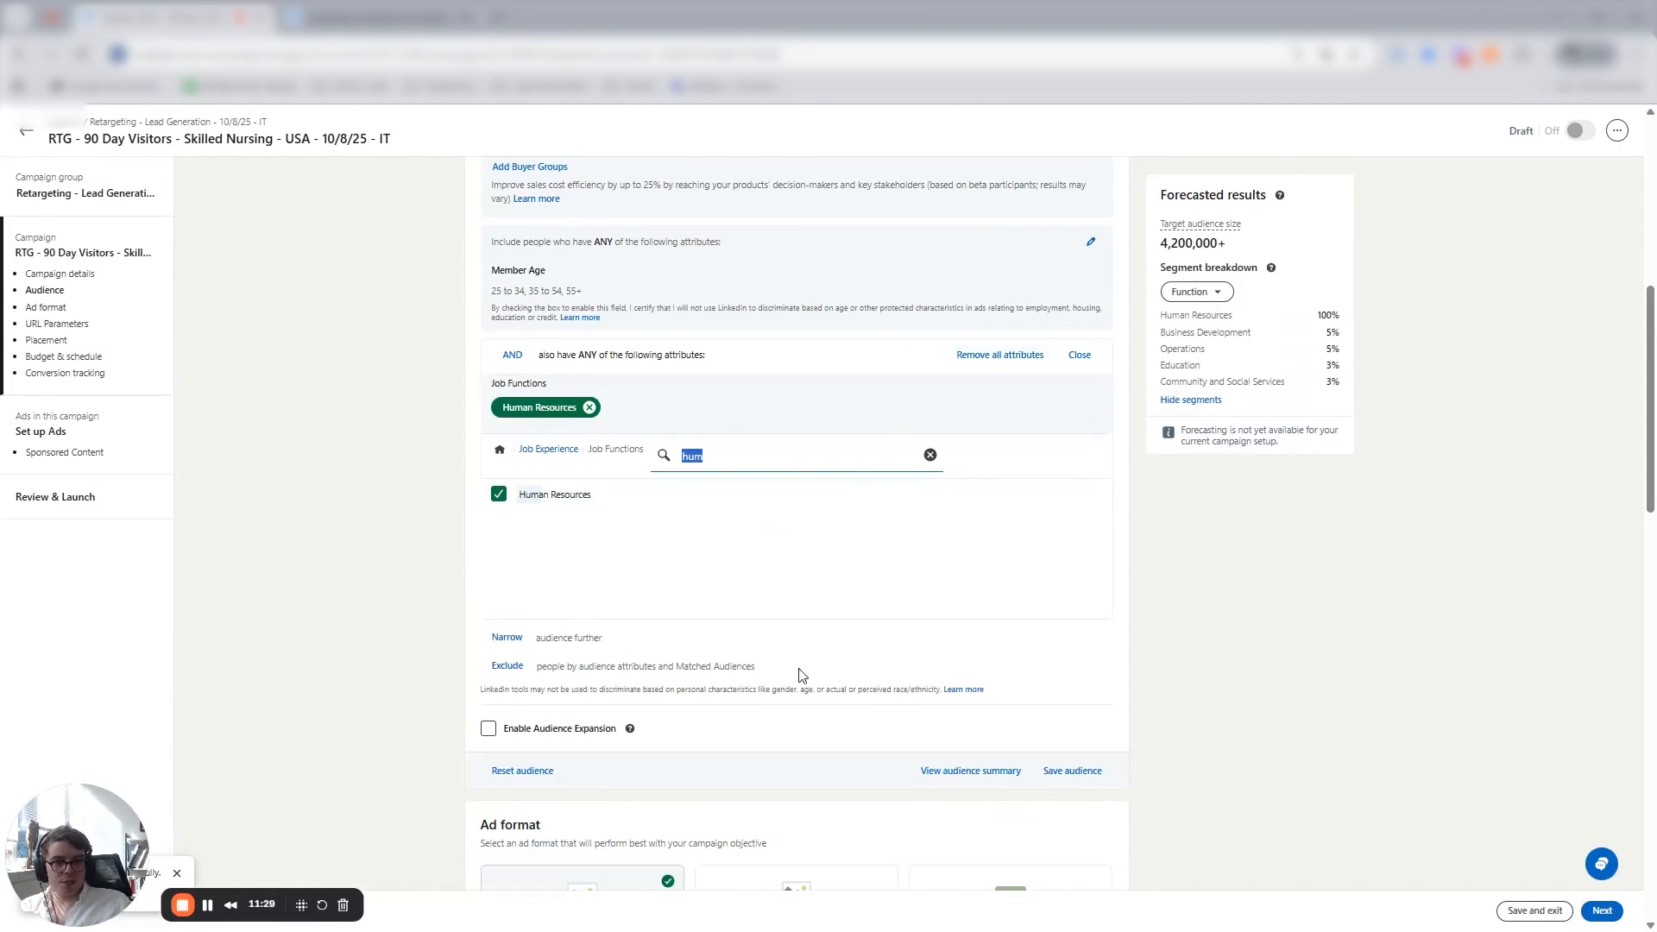
left_click_drag(1253, 626, 732, 489)
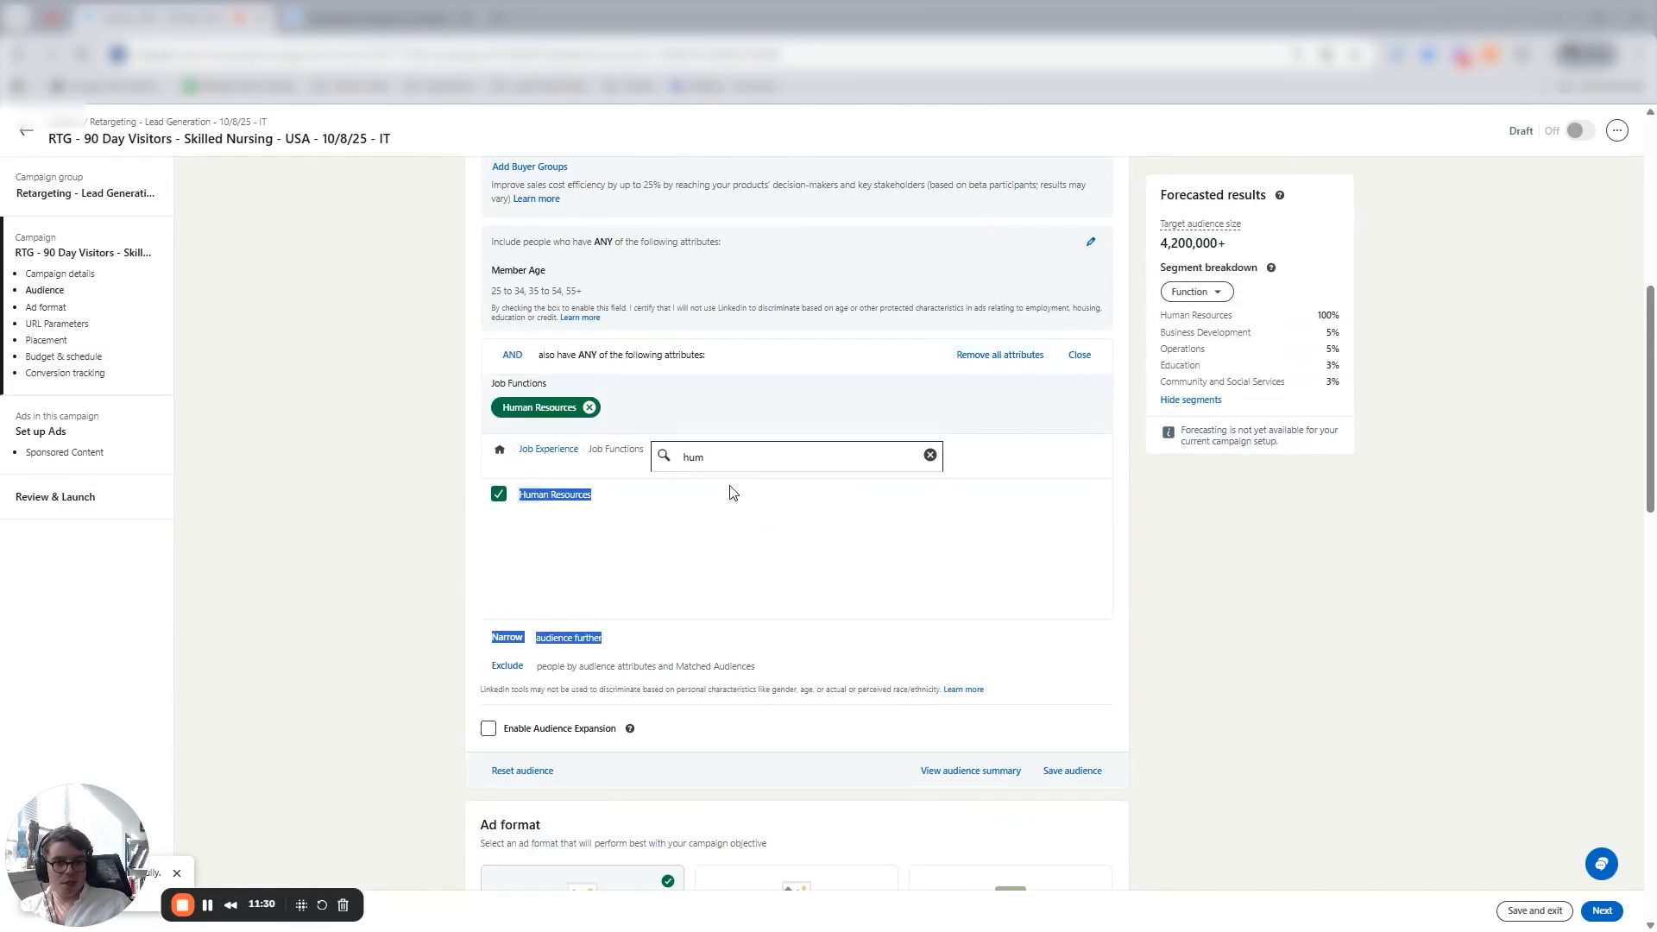
left_click(270, 552)
Narrow the audience further by the company industry Nursing Homes and Residential Care Facilities under Hospitals and Health Care.
left_click(507, 638)
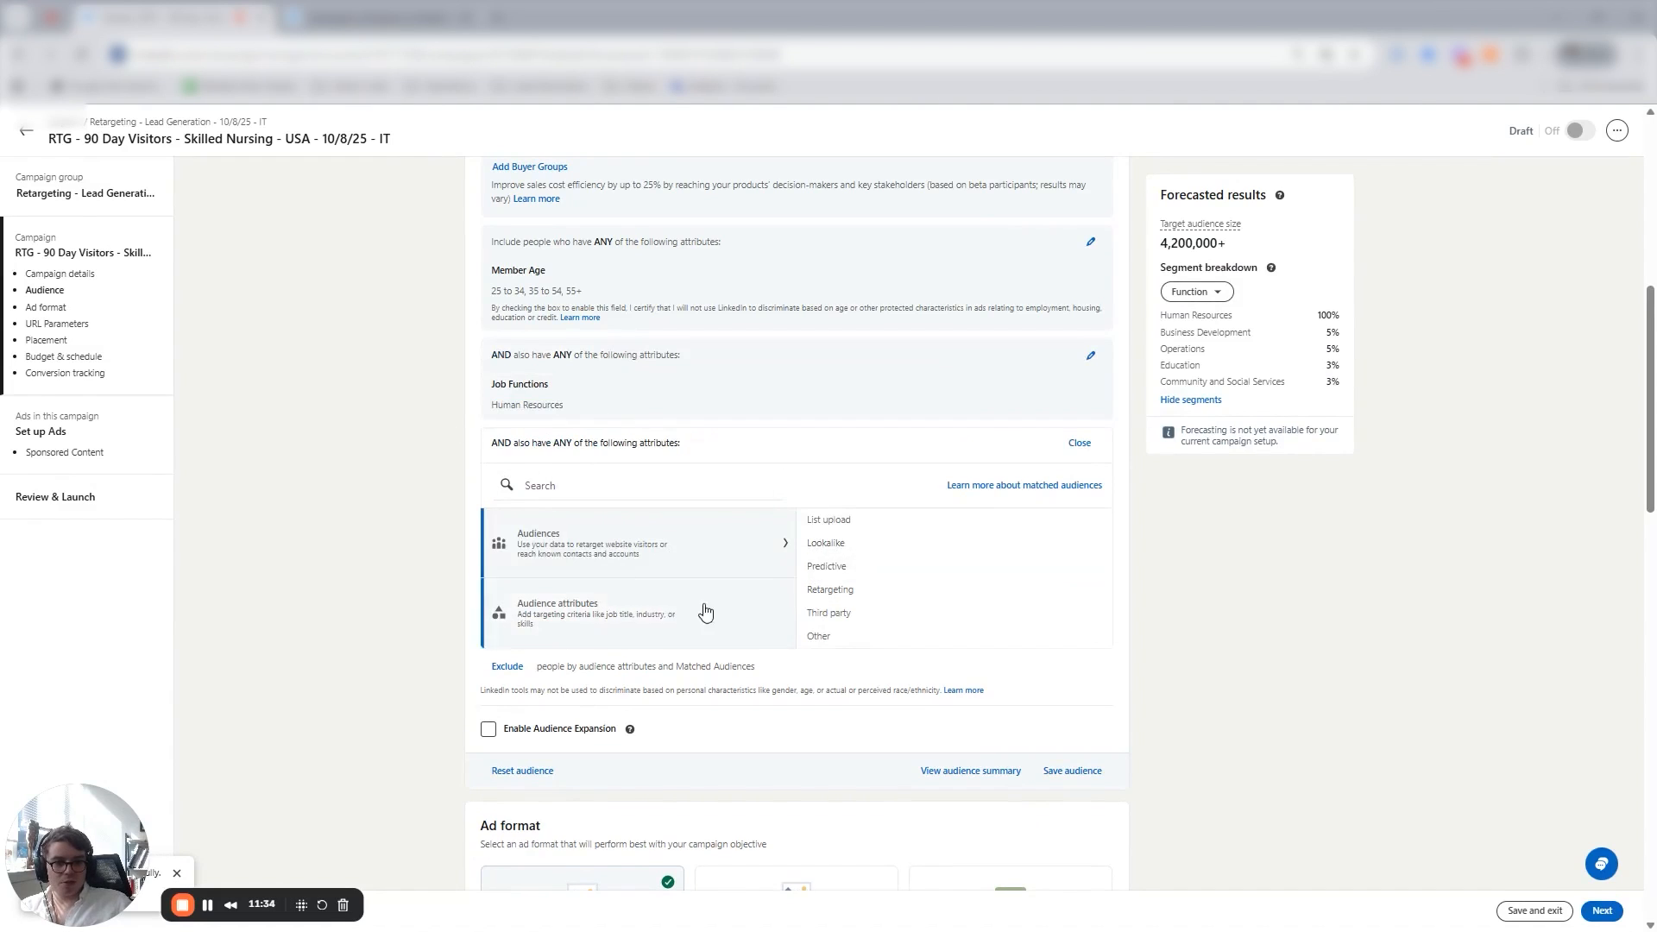
scroll(590, 614, "down", 1)
left_click(607, 517)
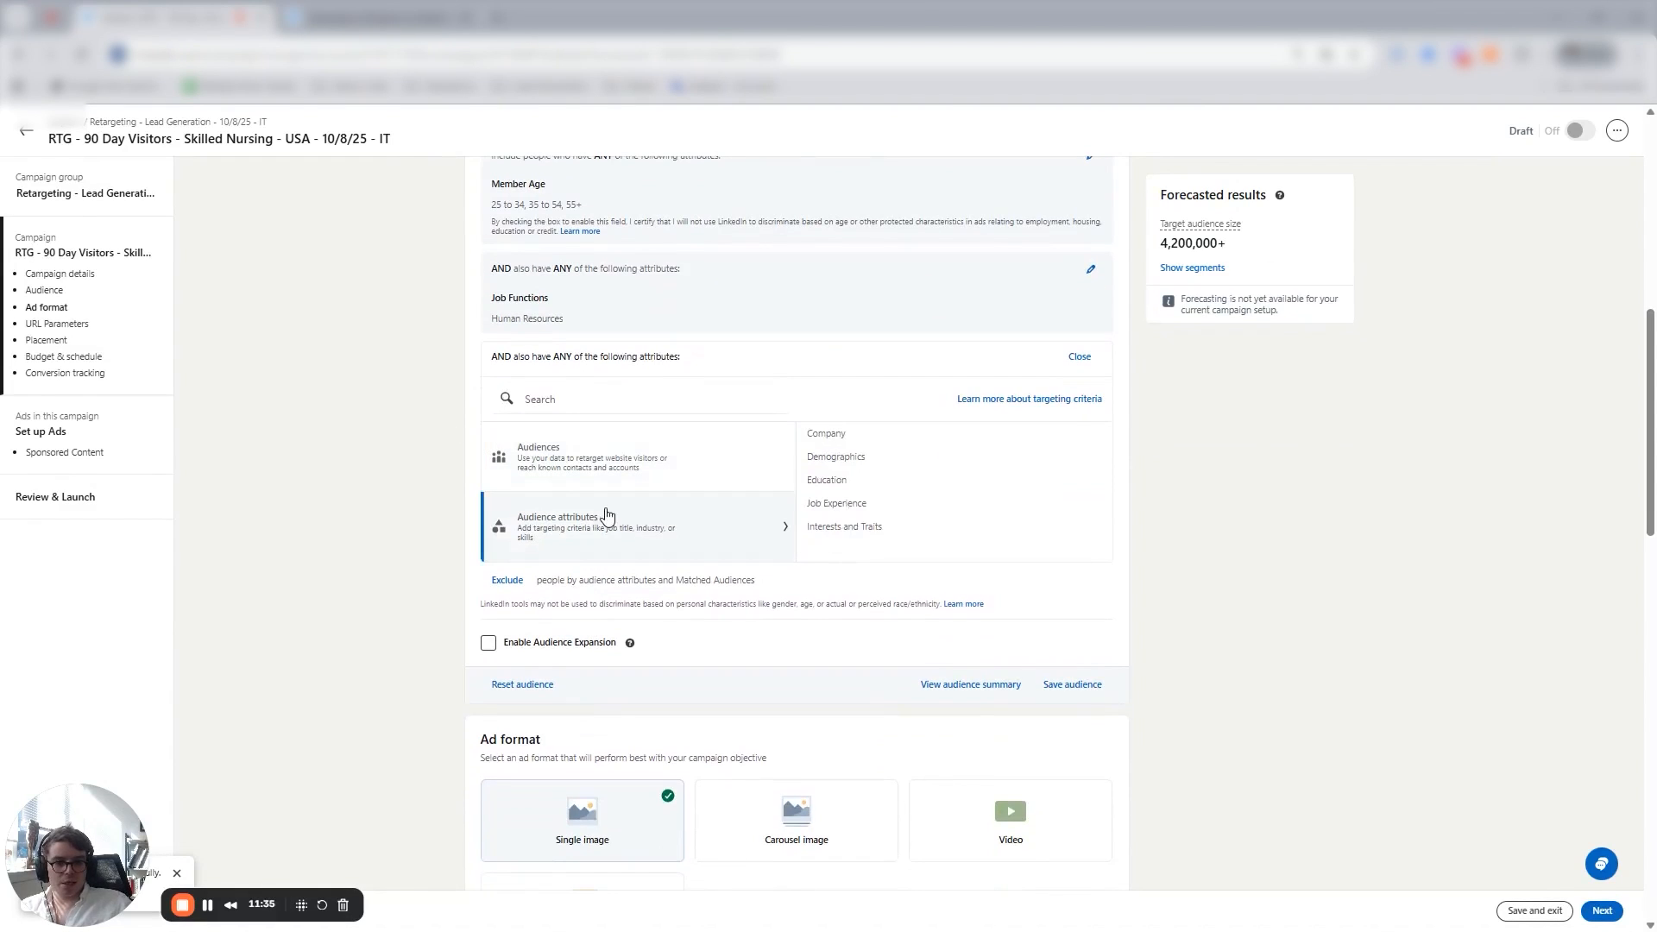
left_click(842, 433)
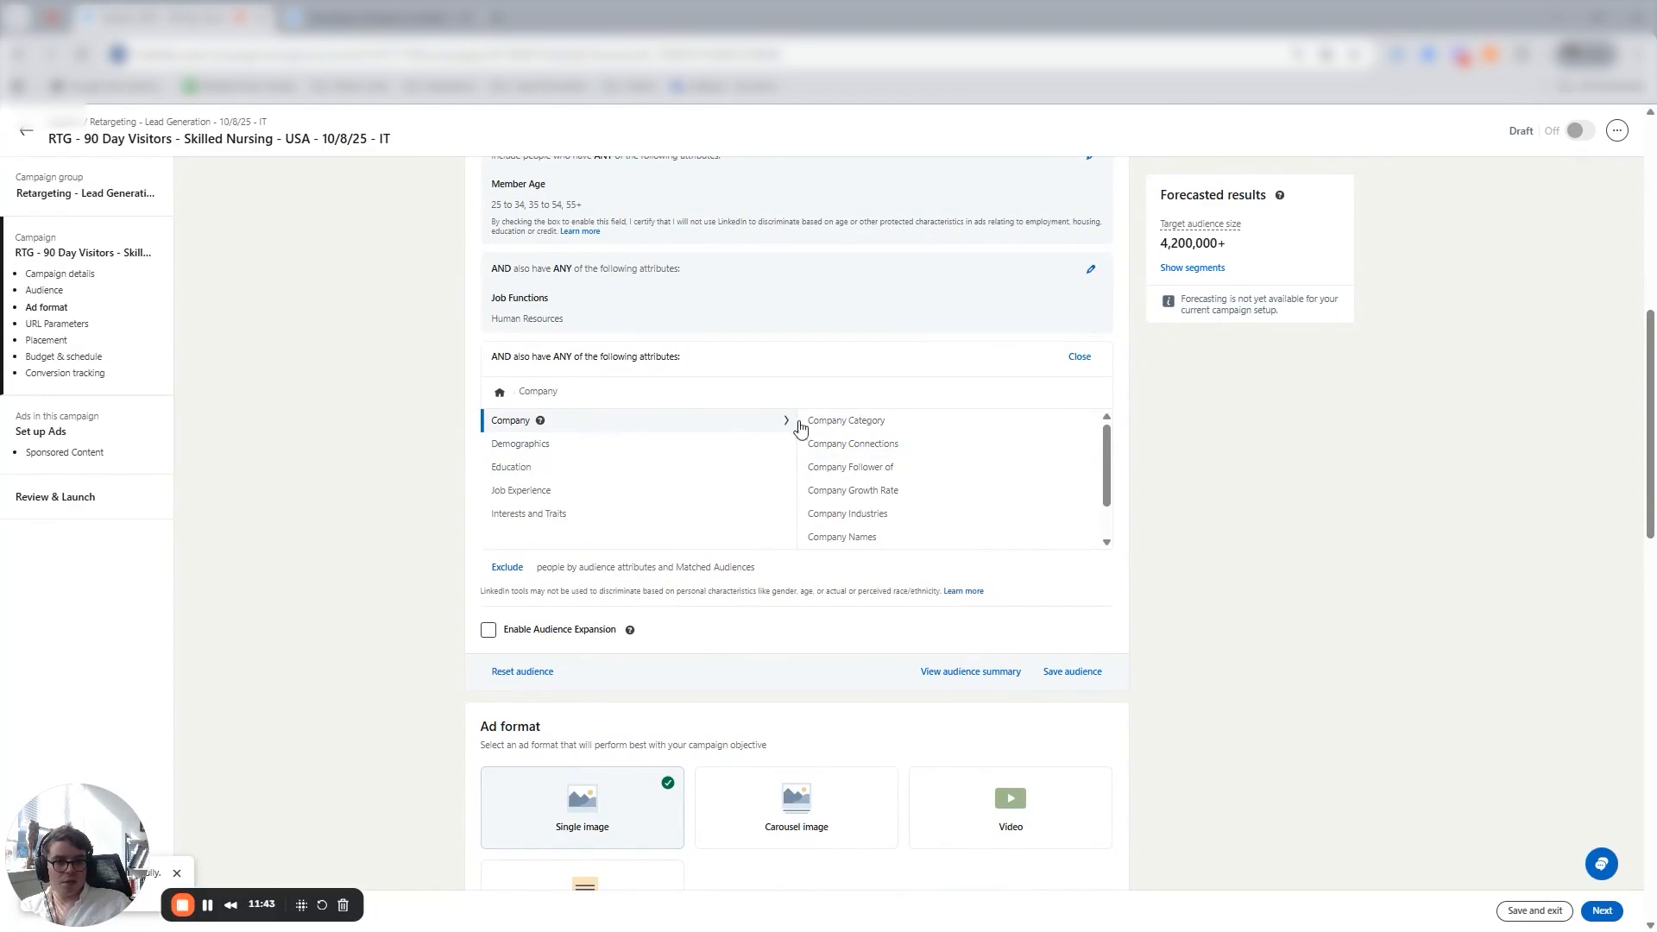
left_click(826, 537)
scroll(930, 471, "down", 3)
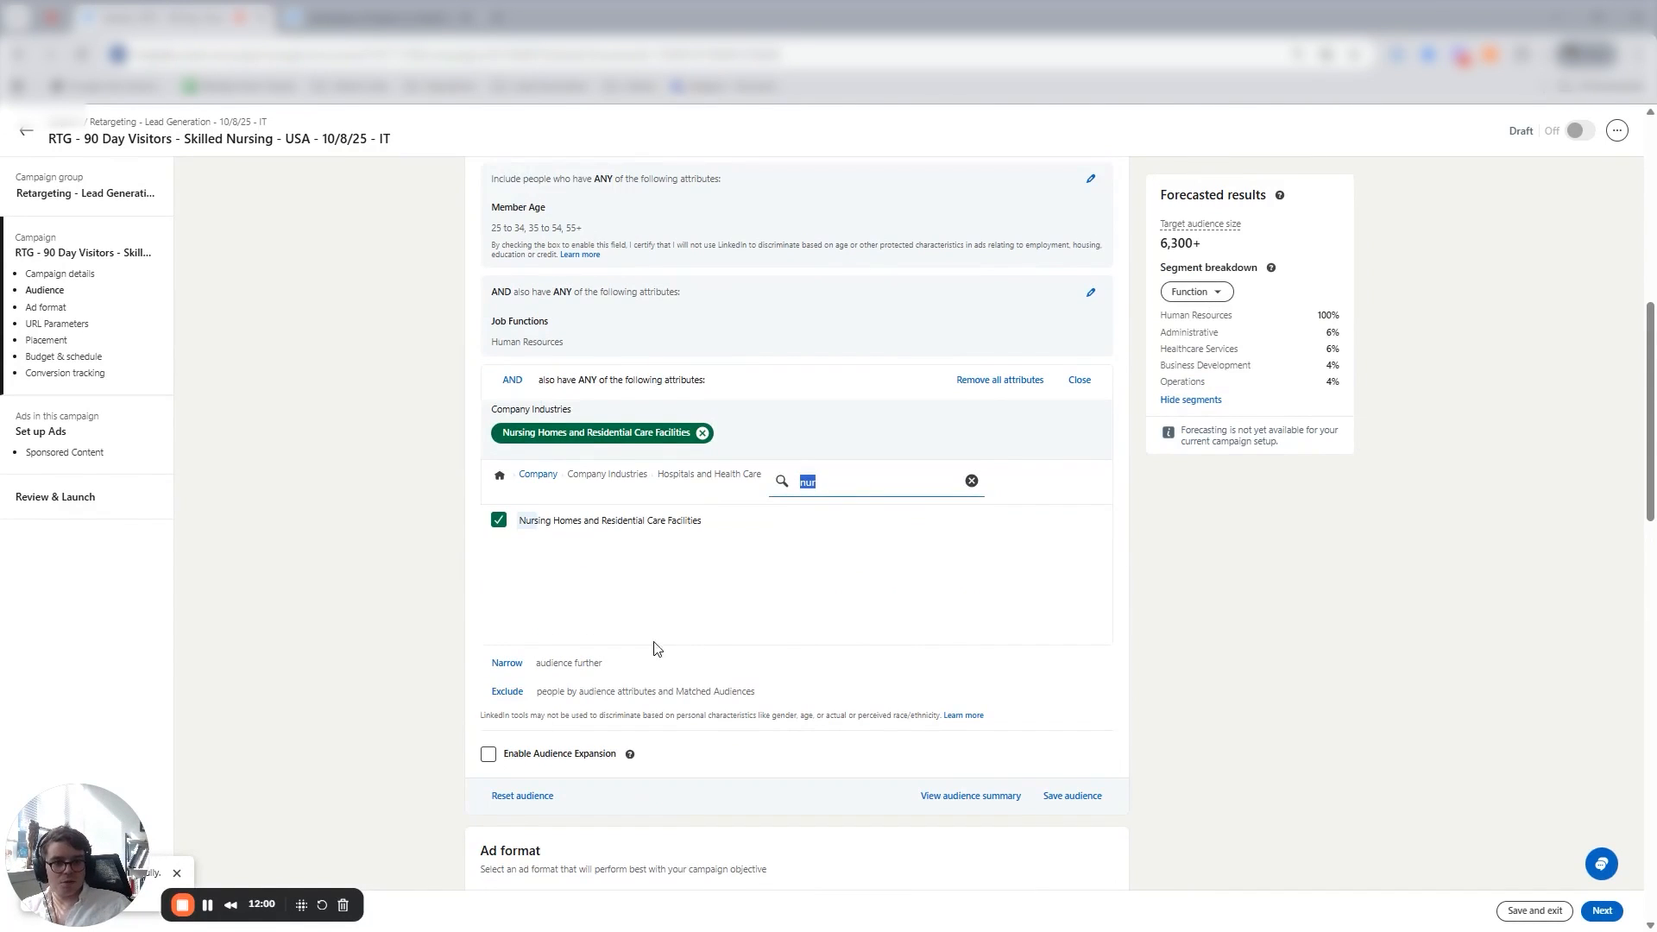
Clear the industry search, return to the Company criteria and review the combined audience conditions.
left_click(971, 480)
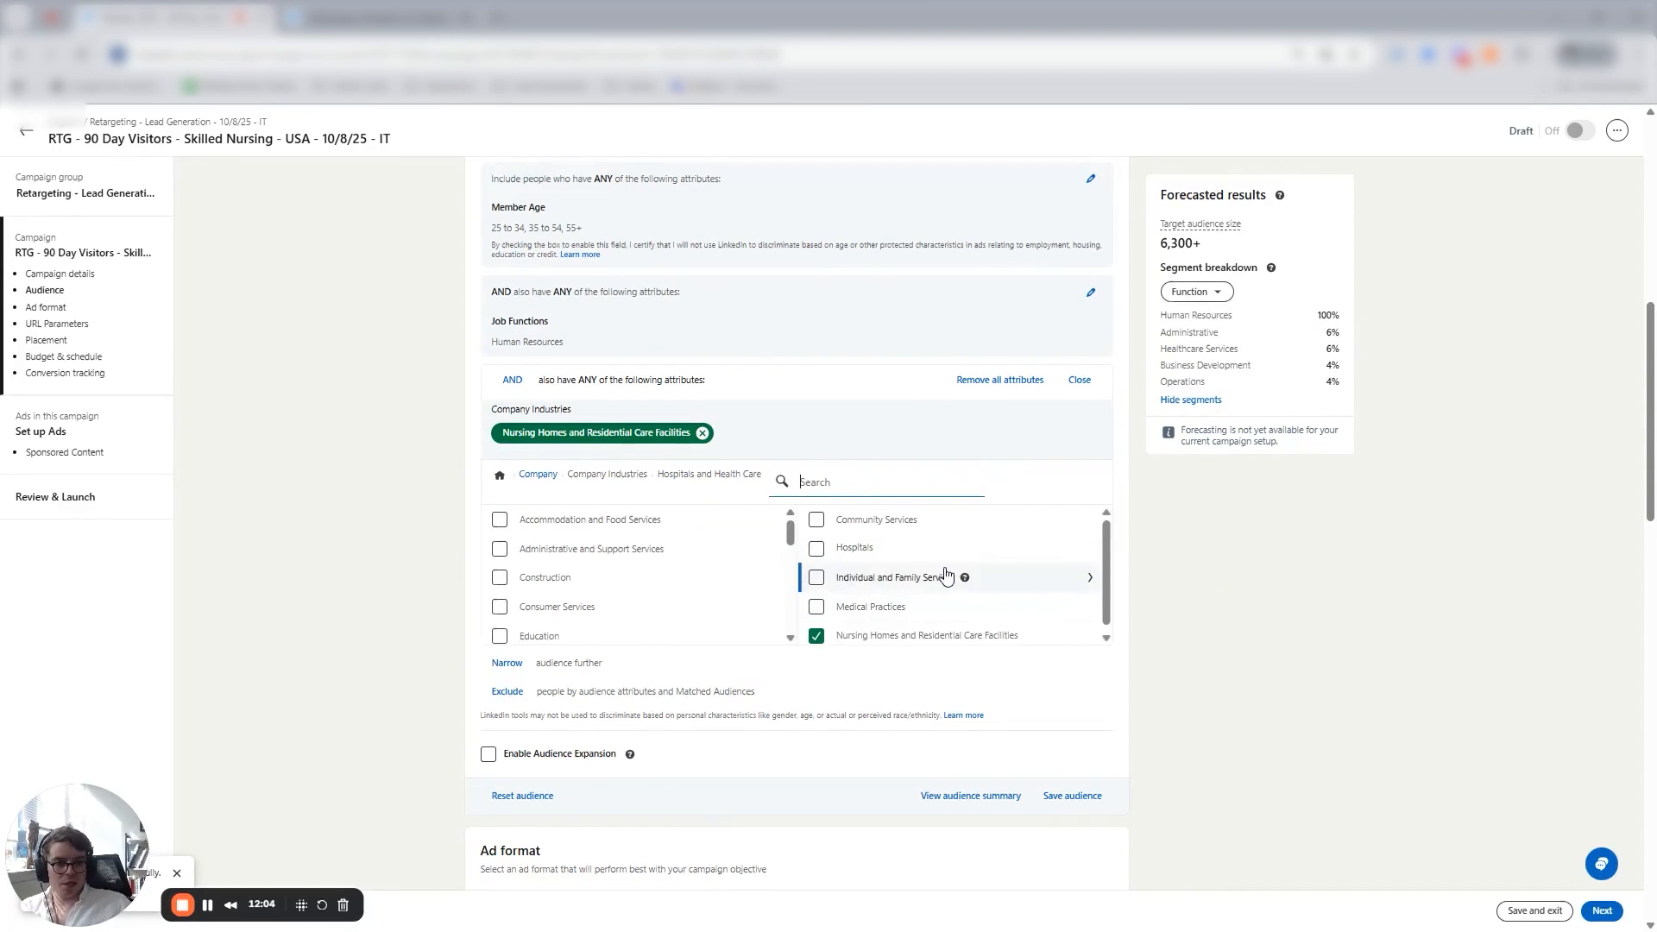
scroll(946, 577, "down", 1)
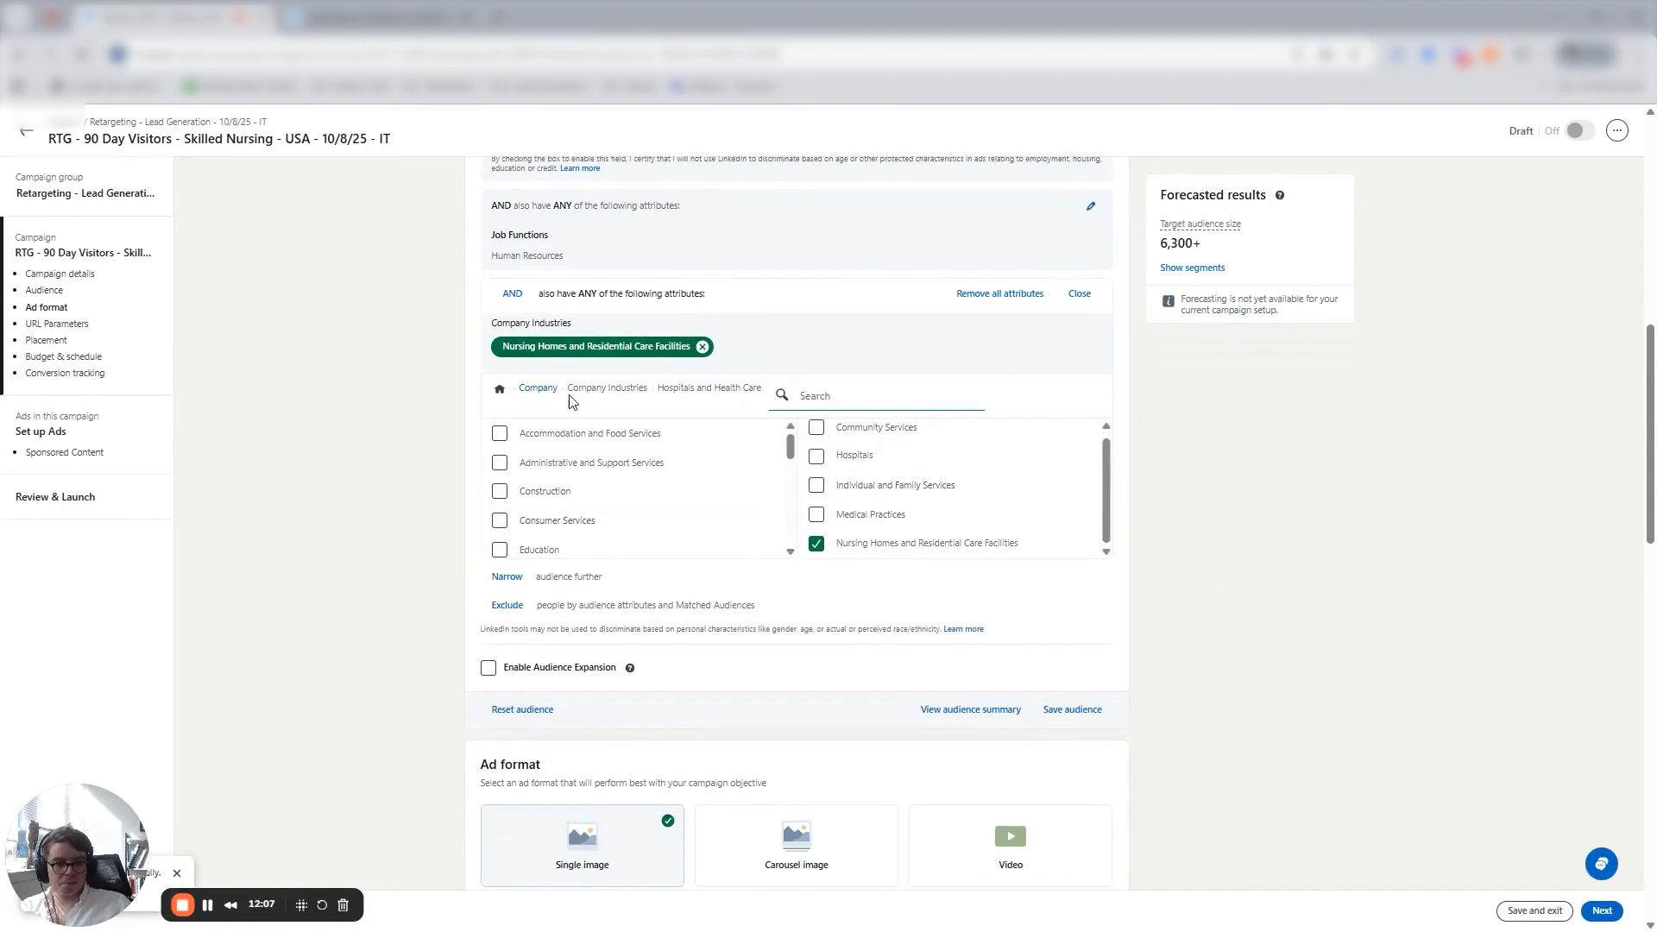
left_click(535, 387)
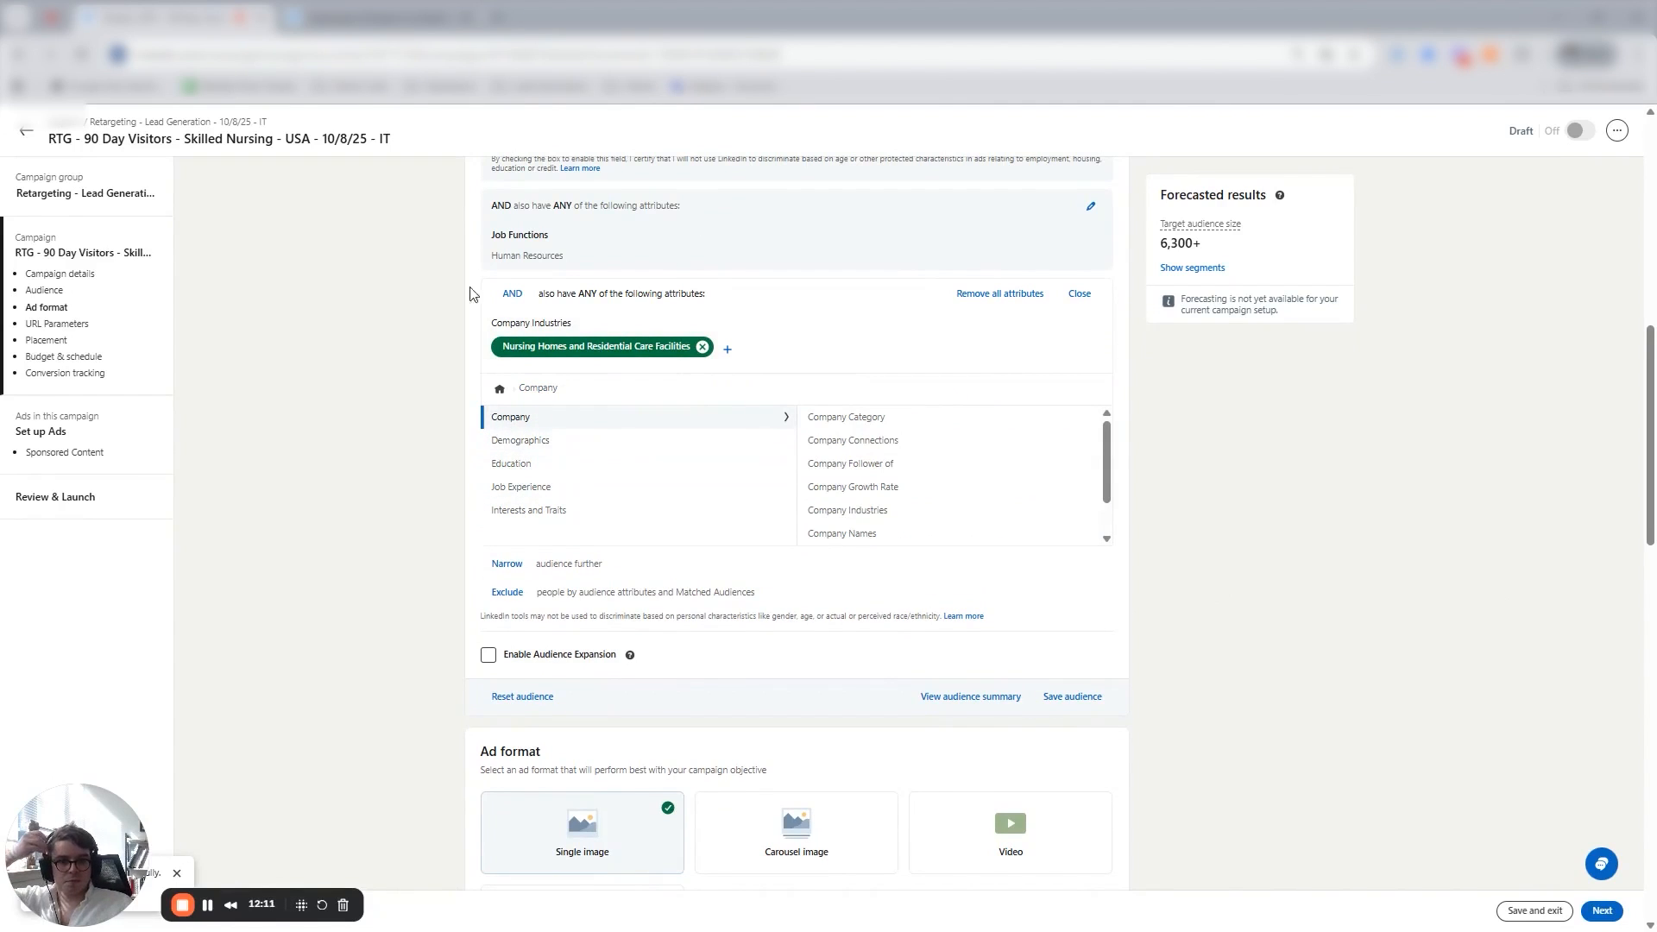
scroll(488, 509, "up", 3)
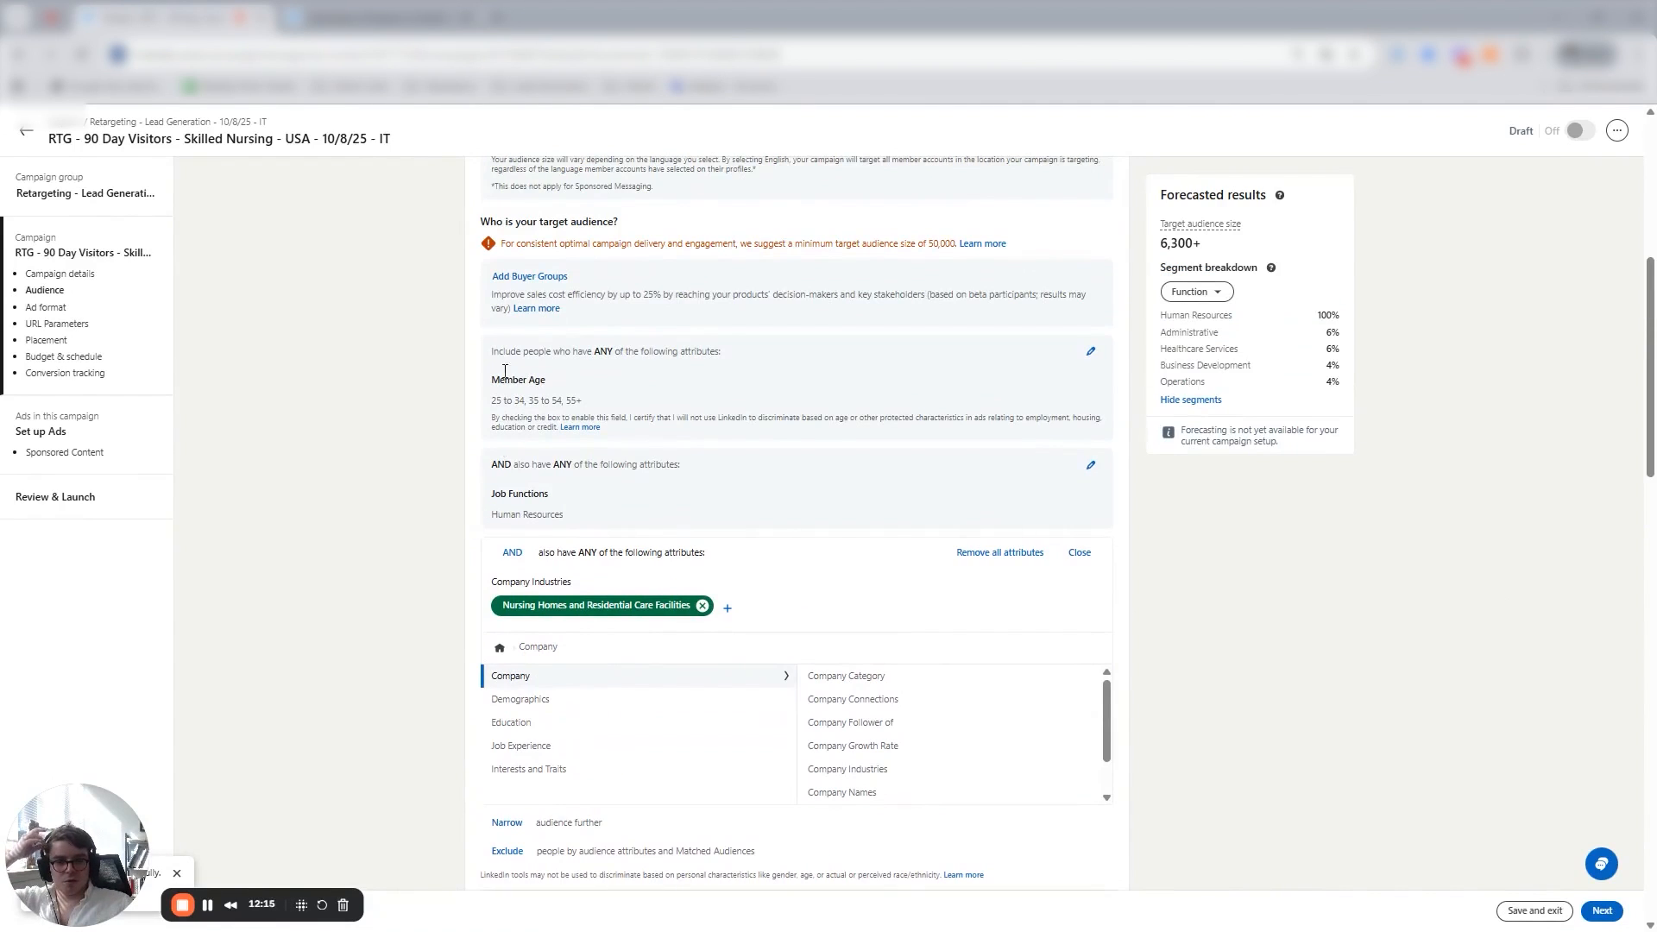
Start another condition that narrows the audience further and open its Job Experience attributes.
scroll(604, 436, "down", 2)
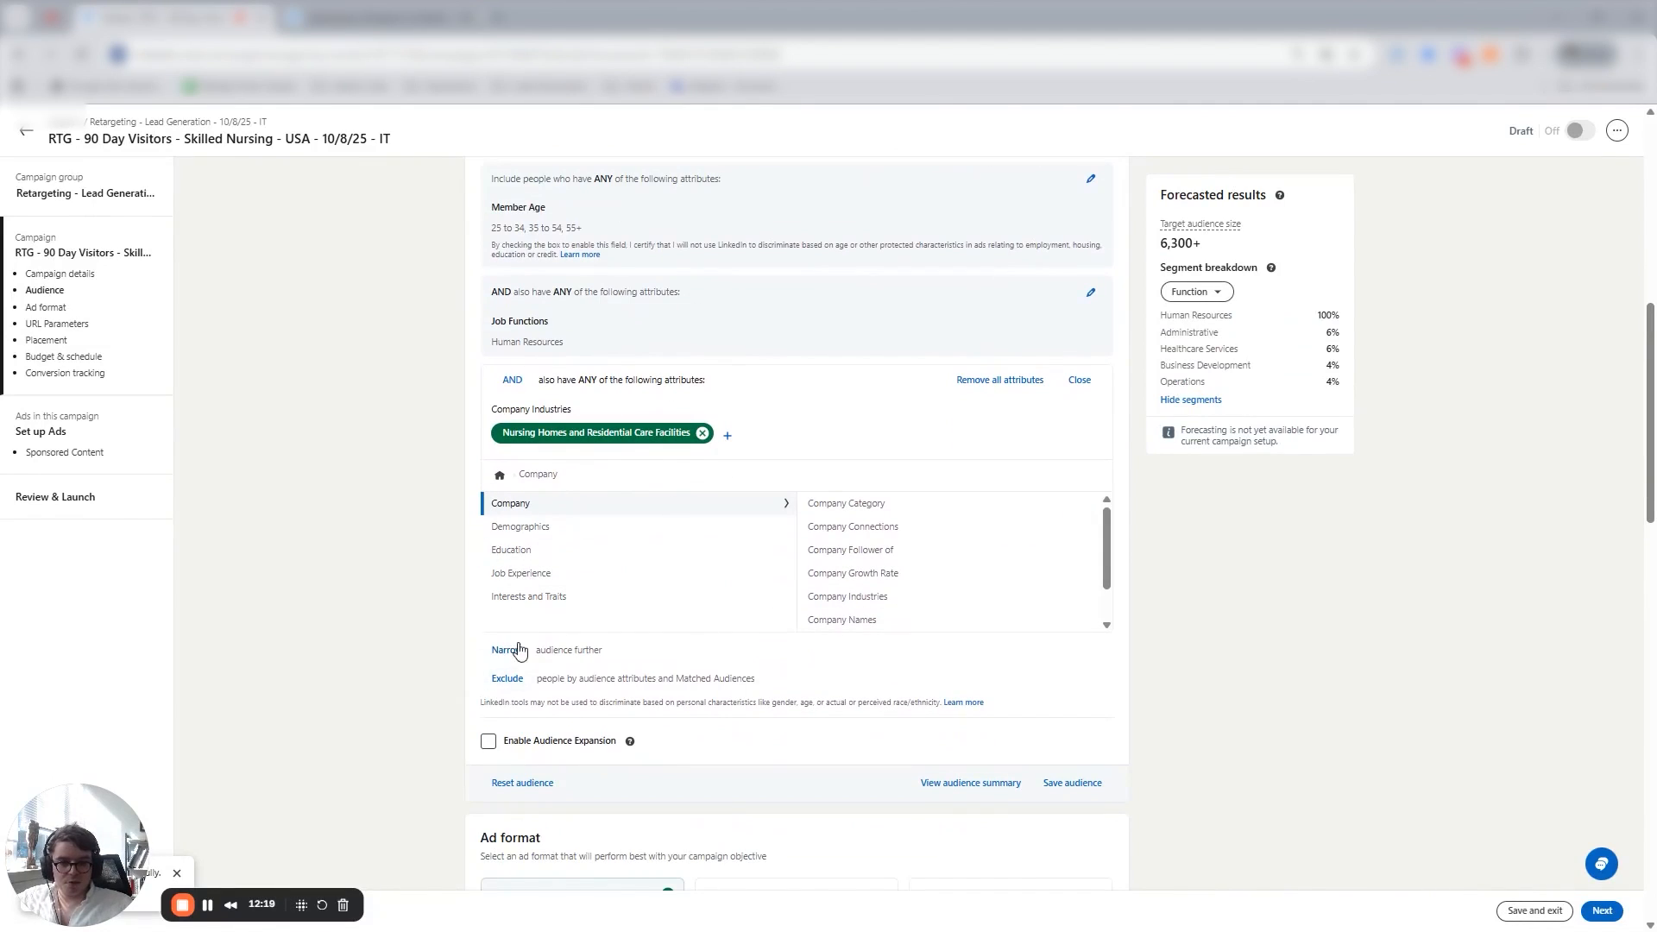
left_click(508, 651)
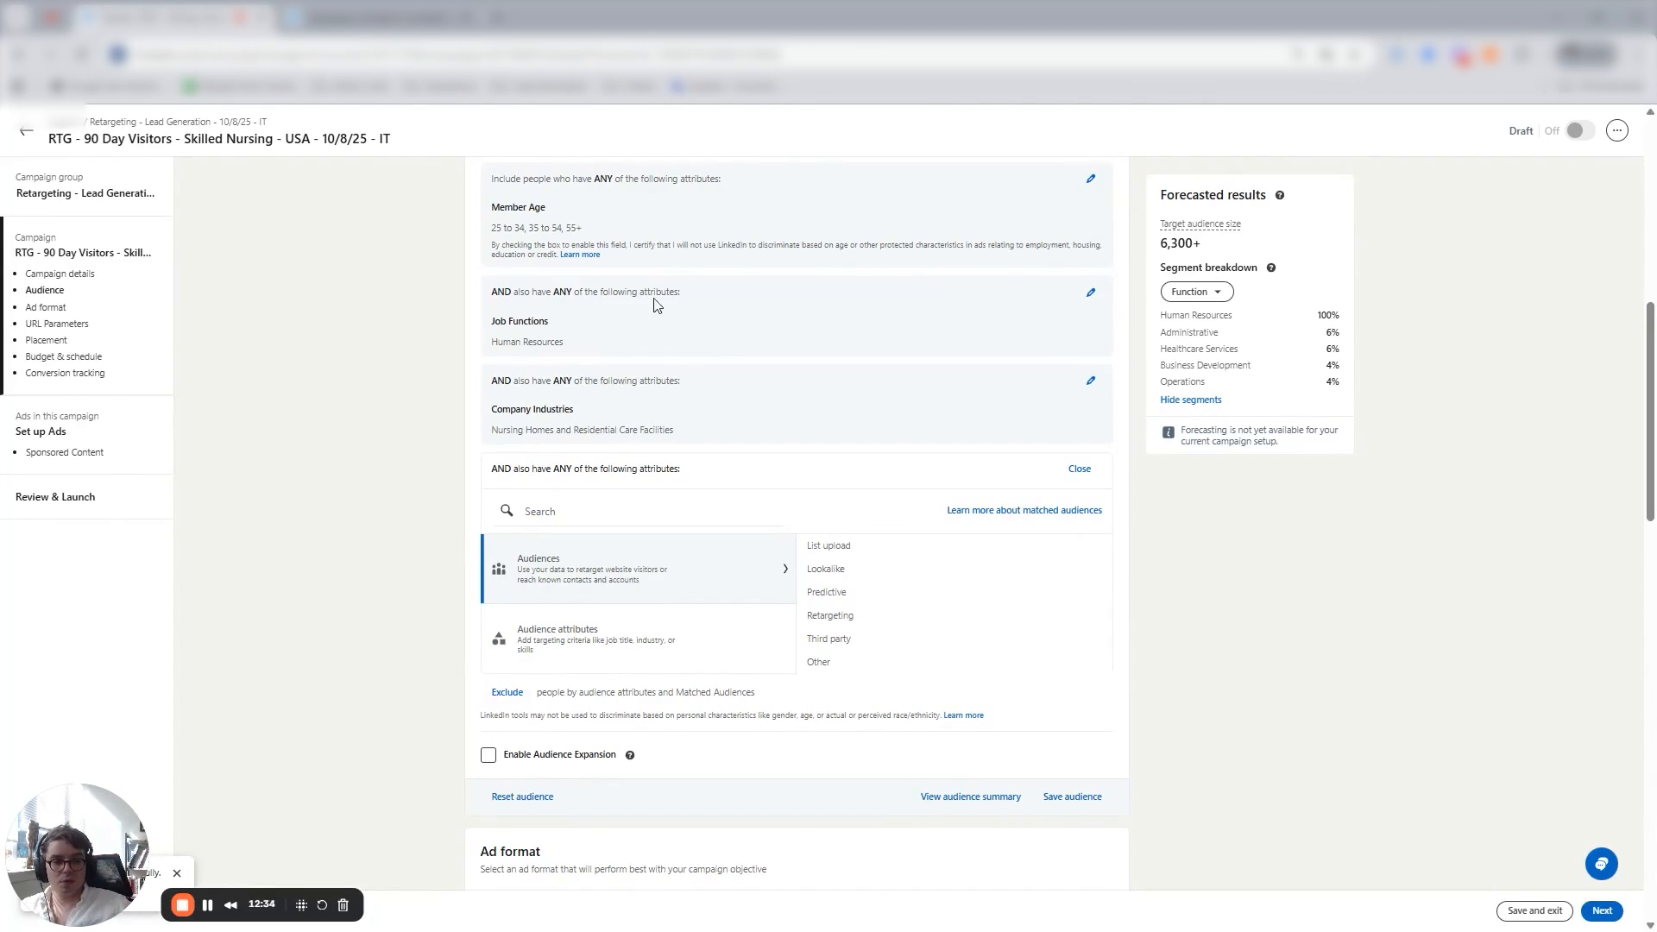
left_click(554, 649)
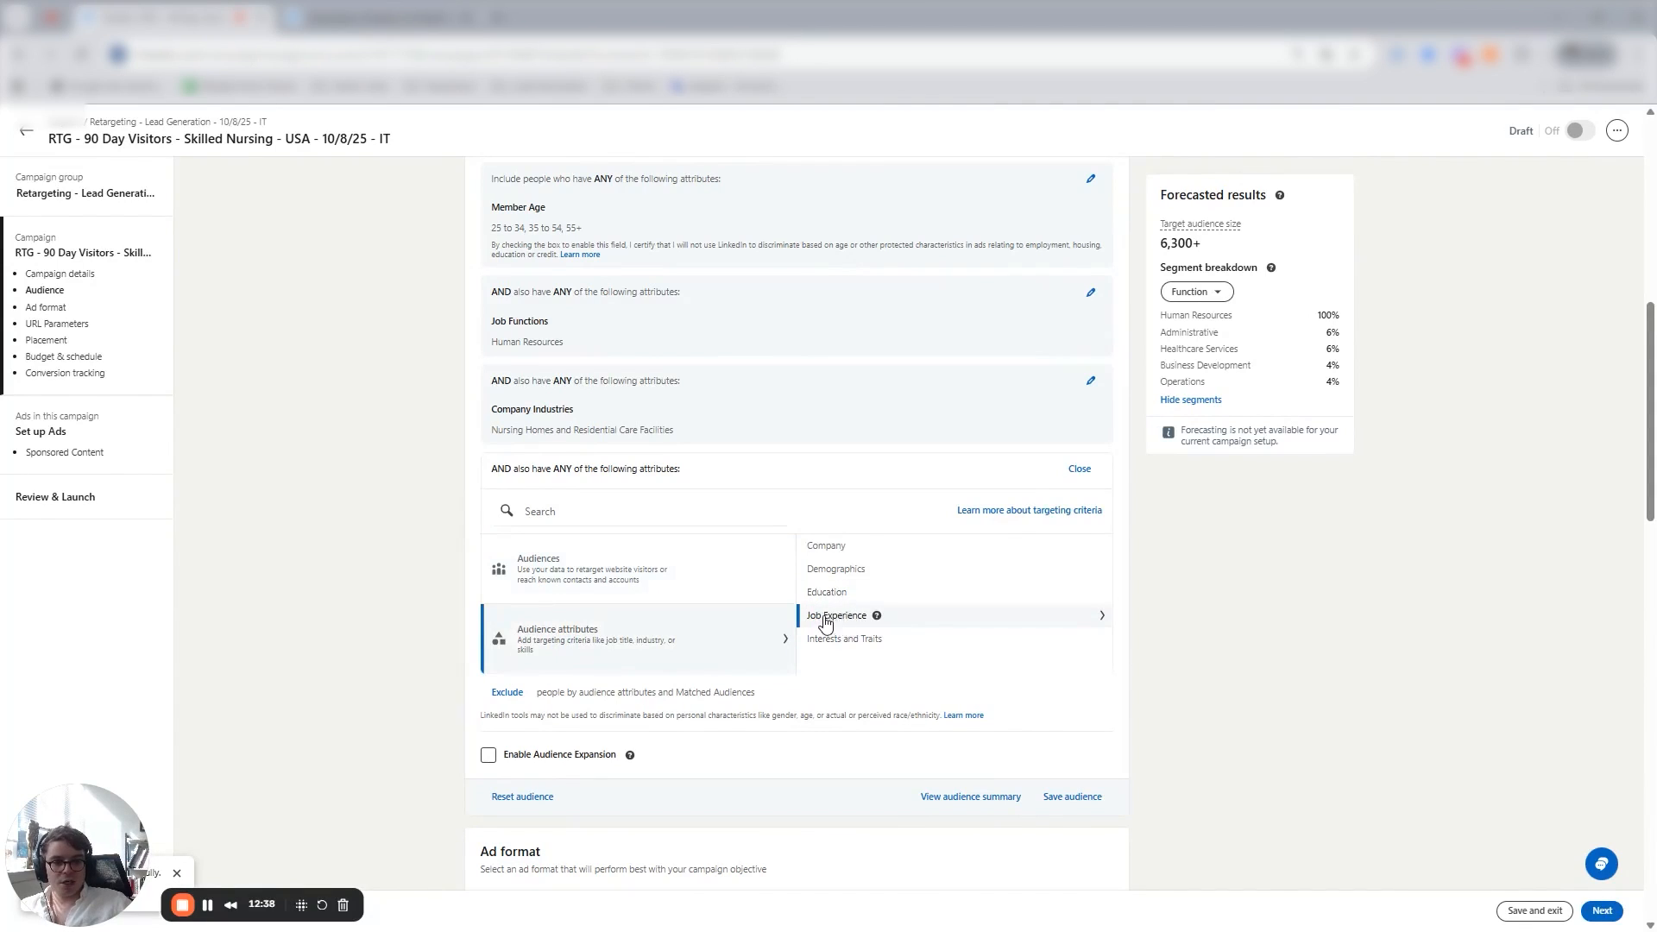
left_click(826, 619)
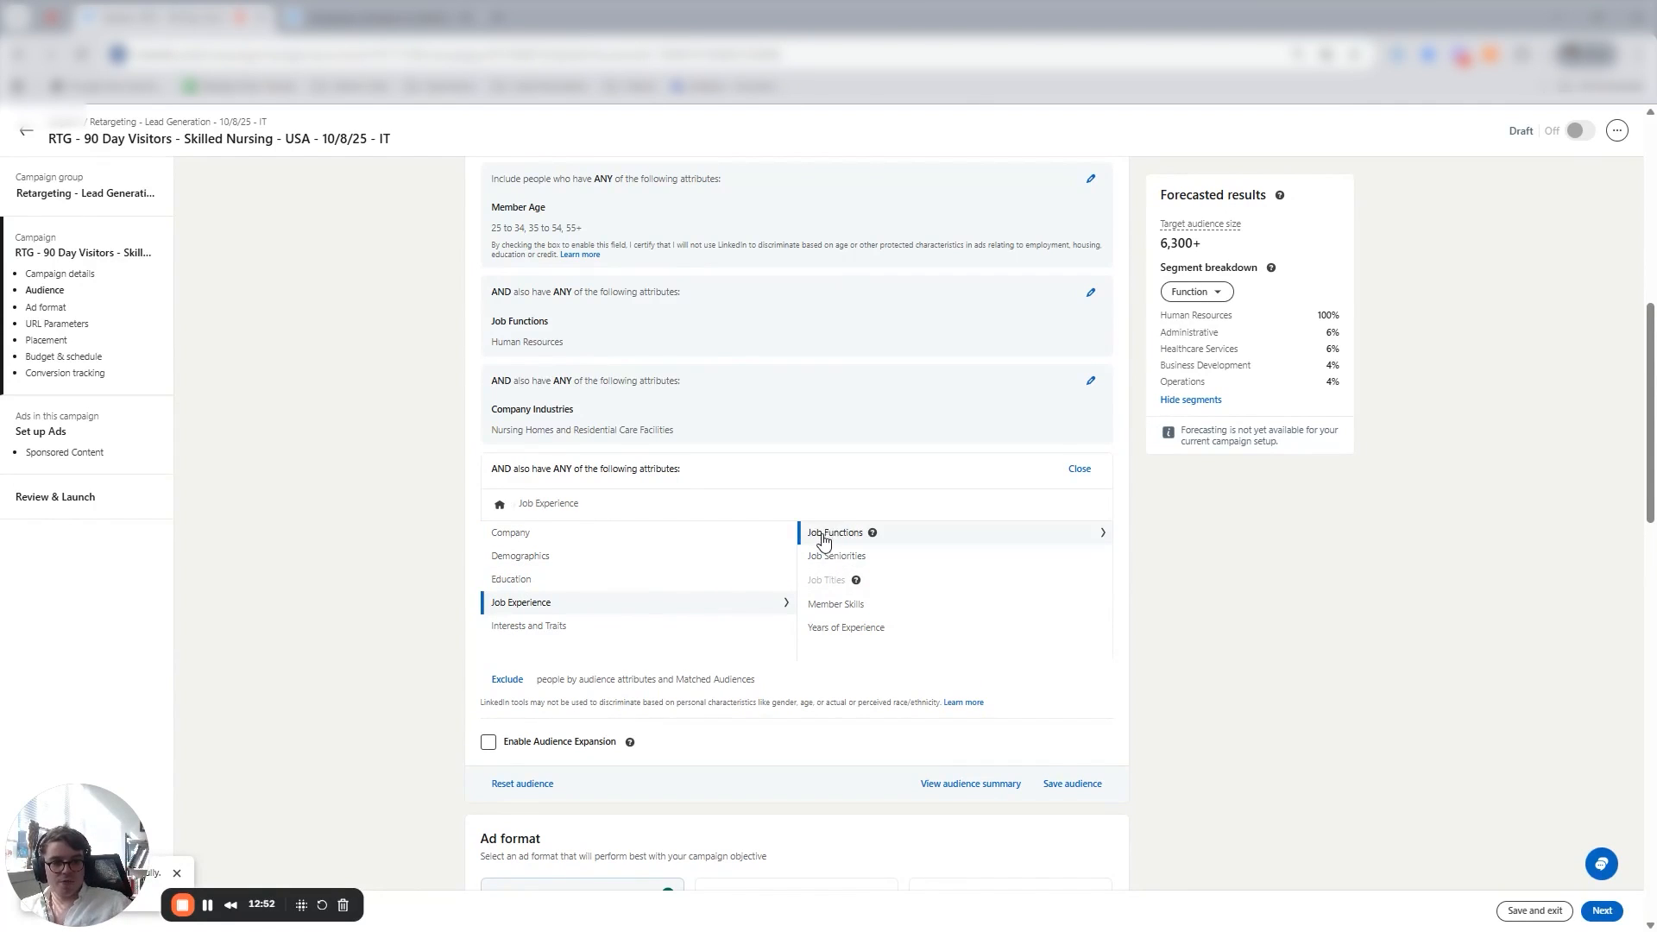
mouse_move(872, 533)
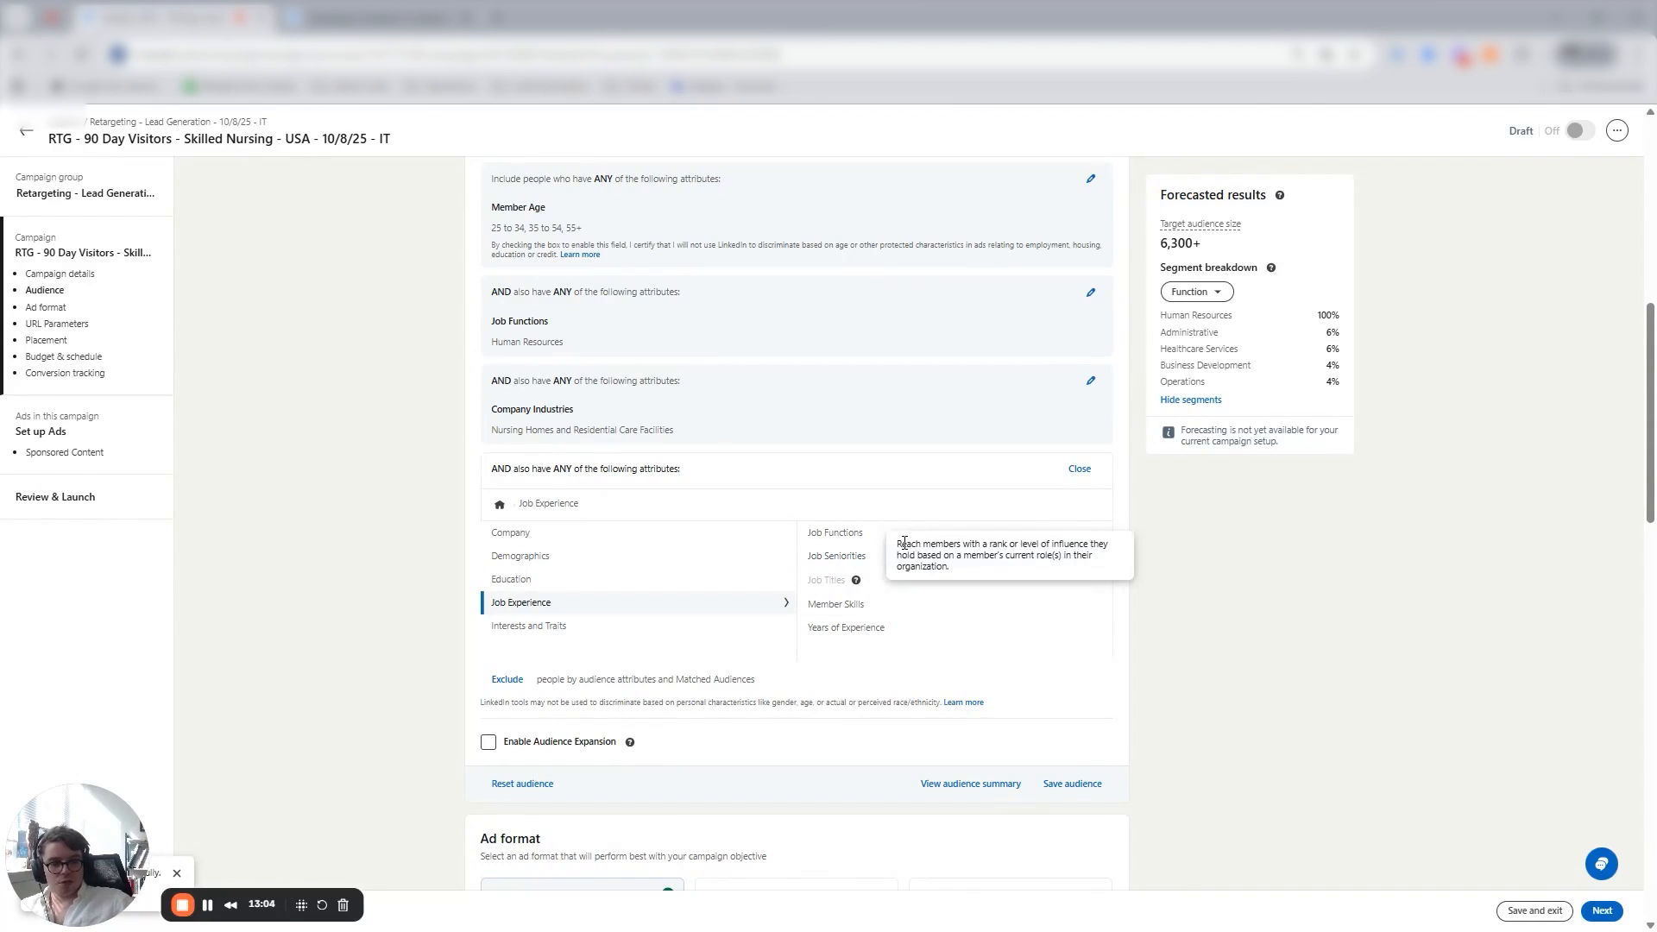
Look through the Job Seniorities levels from Unpaid to Owner and return to the Job Experience attributes.
left_click(841, 557)
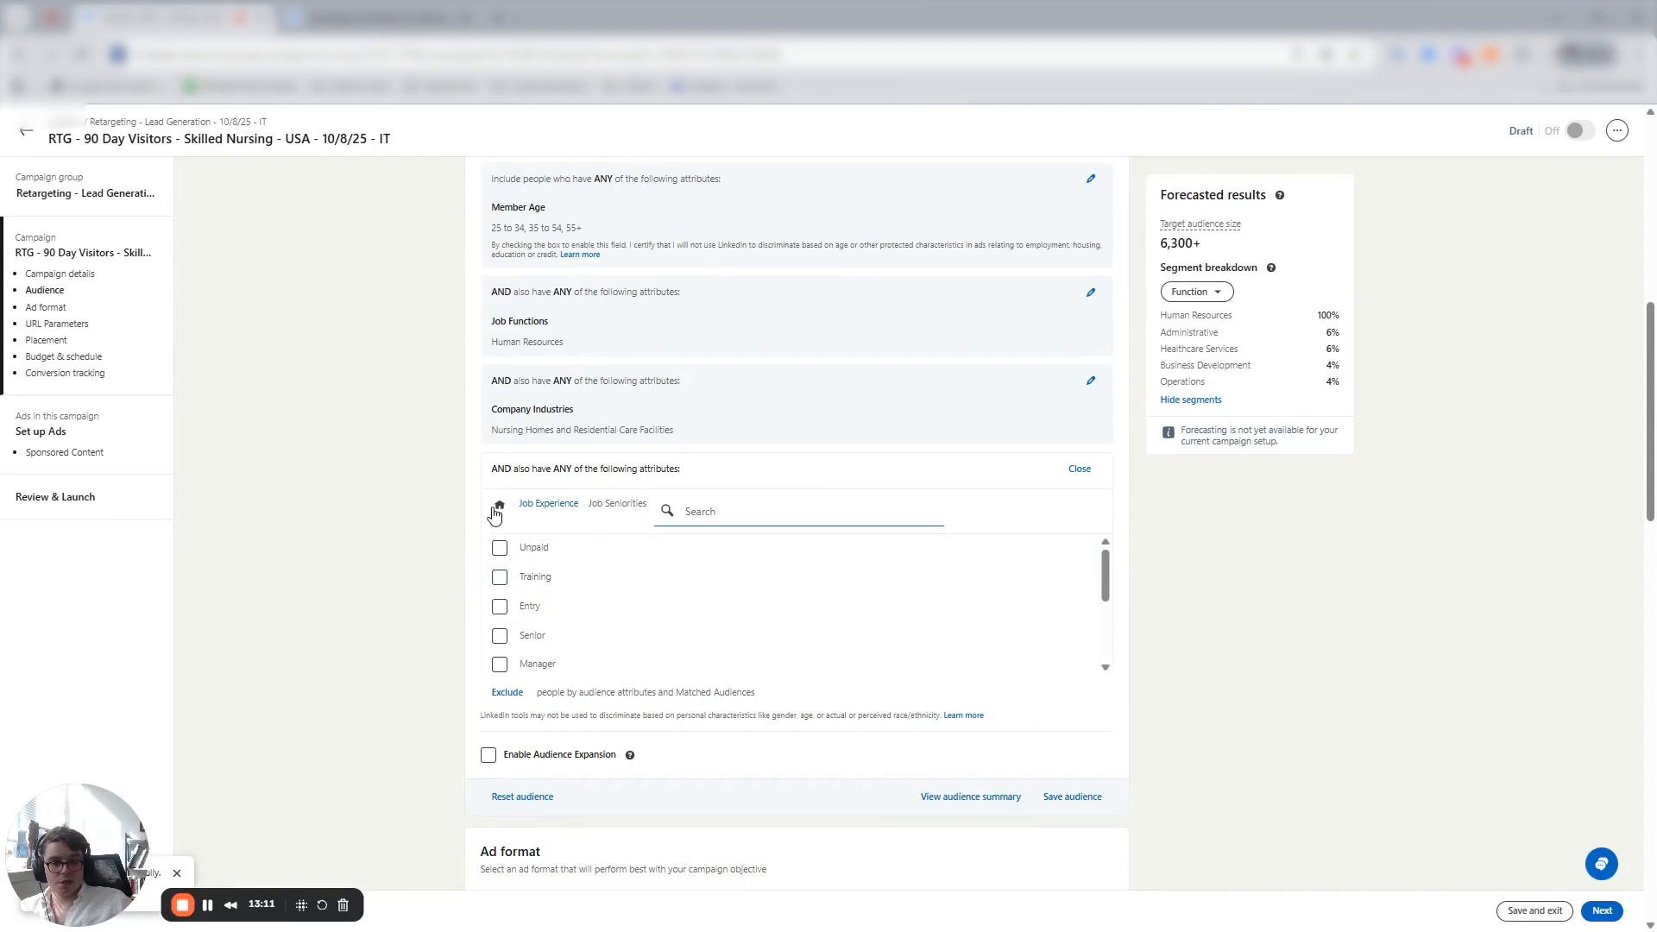
mouse_move(559, 557)
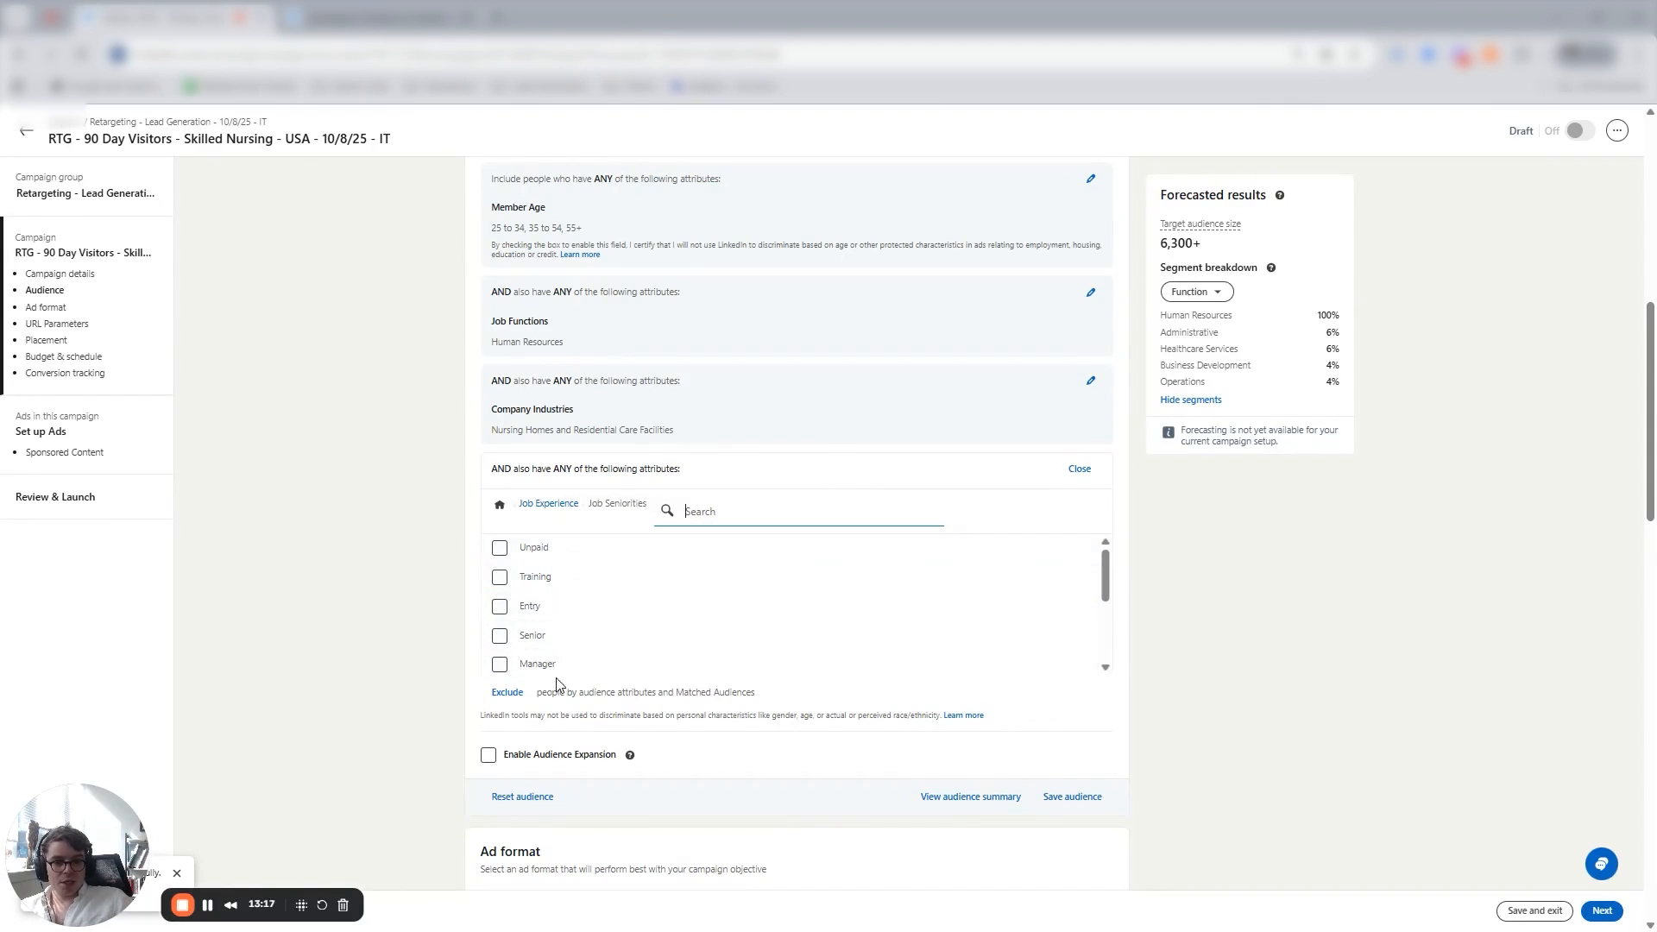
scroll(561, 665, "down", 1)
mouse_move(542, 645)
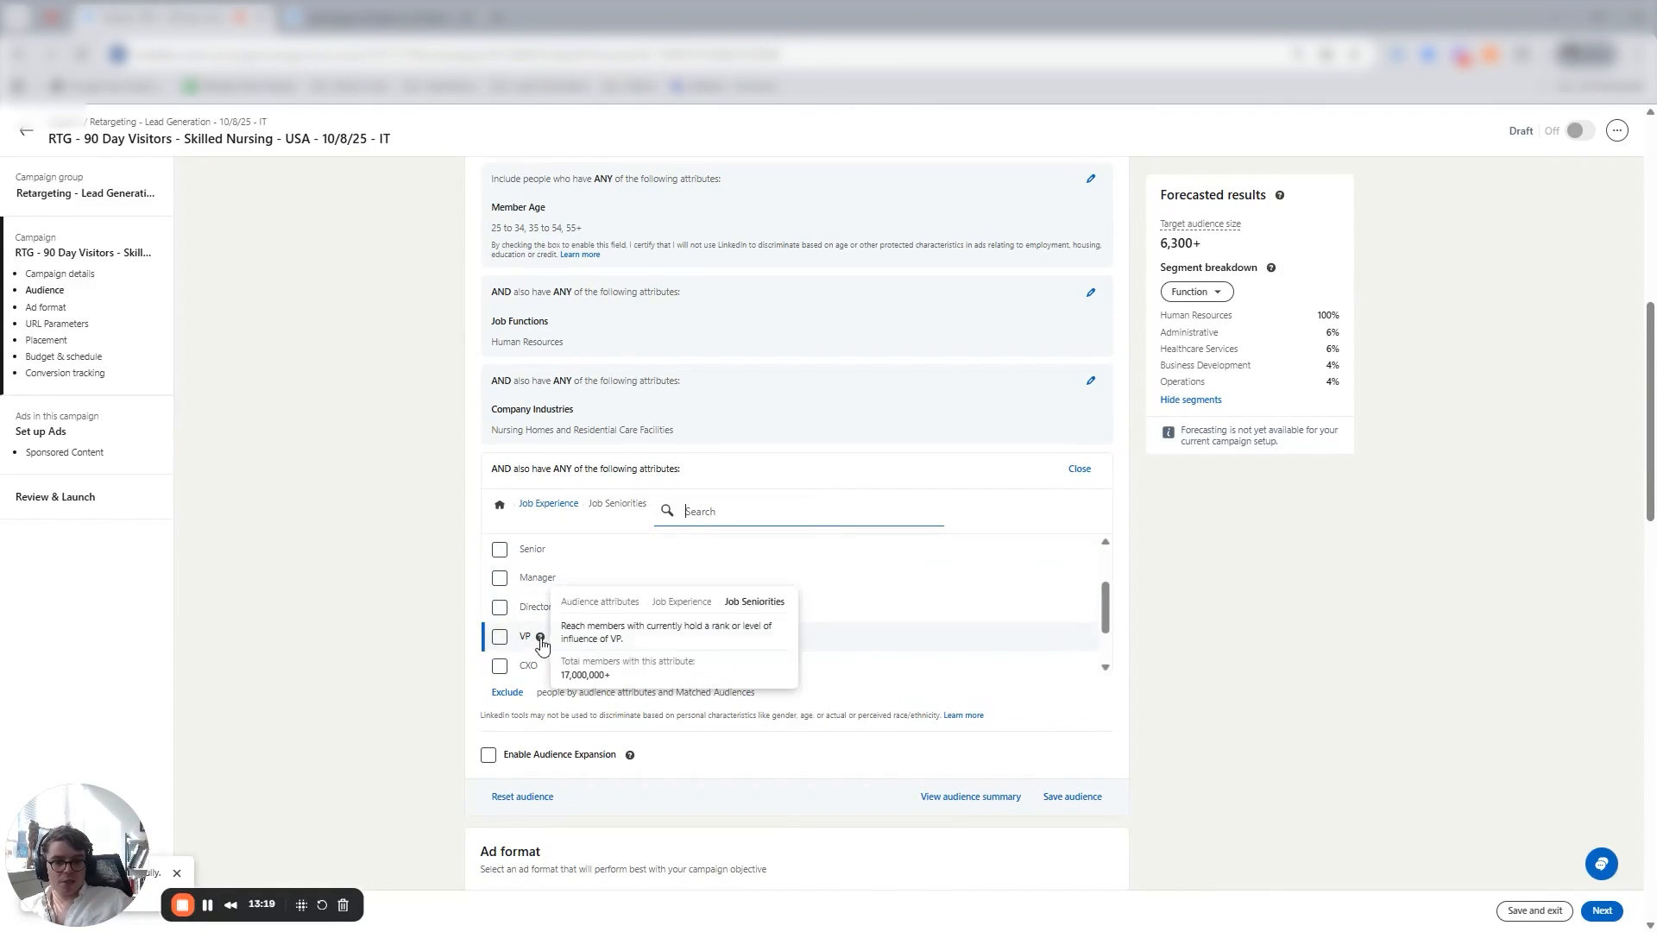
scroll(547, 664, "down", 1)
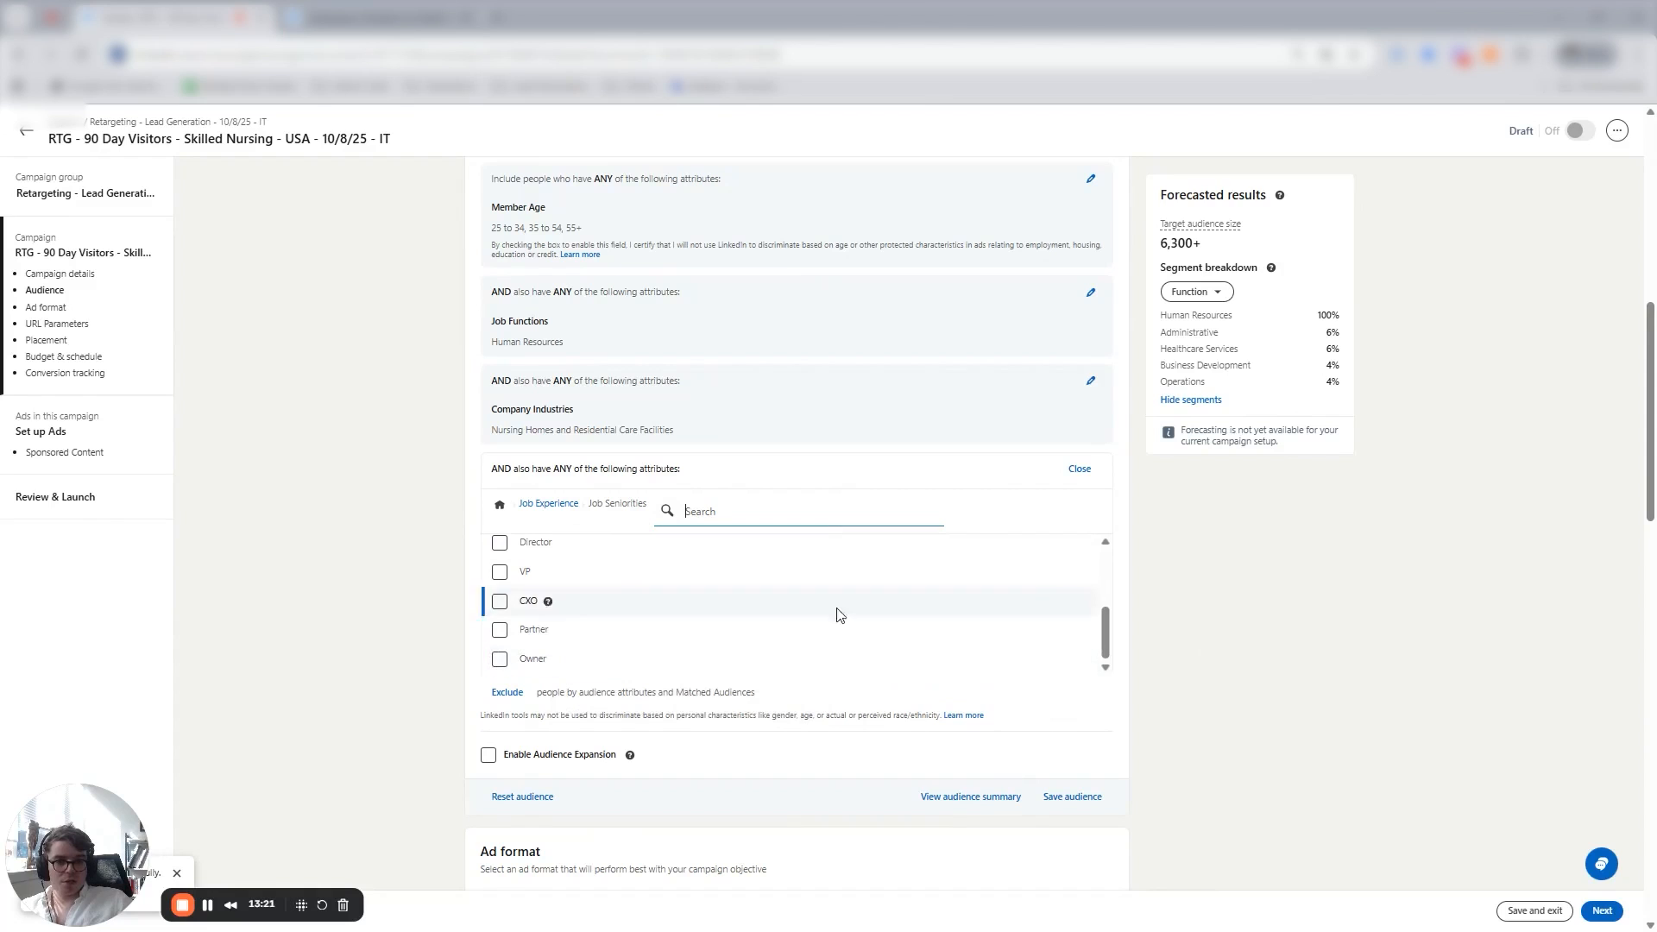
left_click(548, 504)
left_click_drag(876, 614, 1409, 727)
left_click(1409, 727)
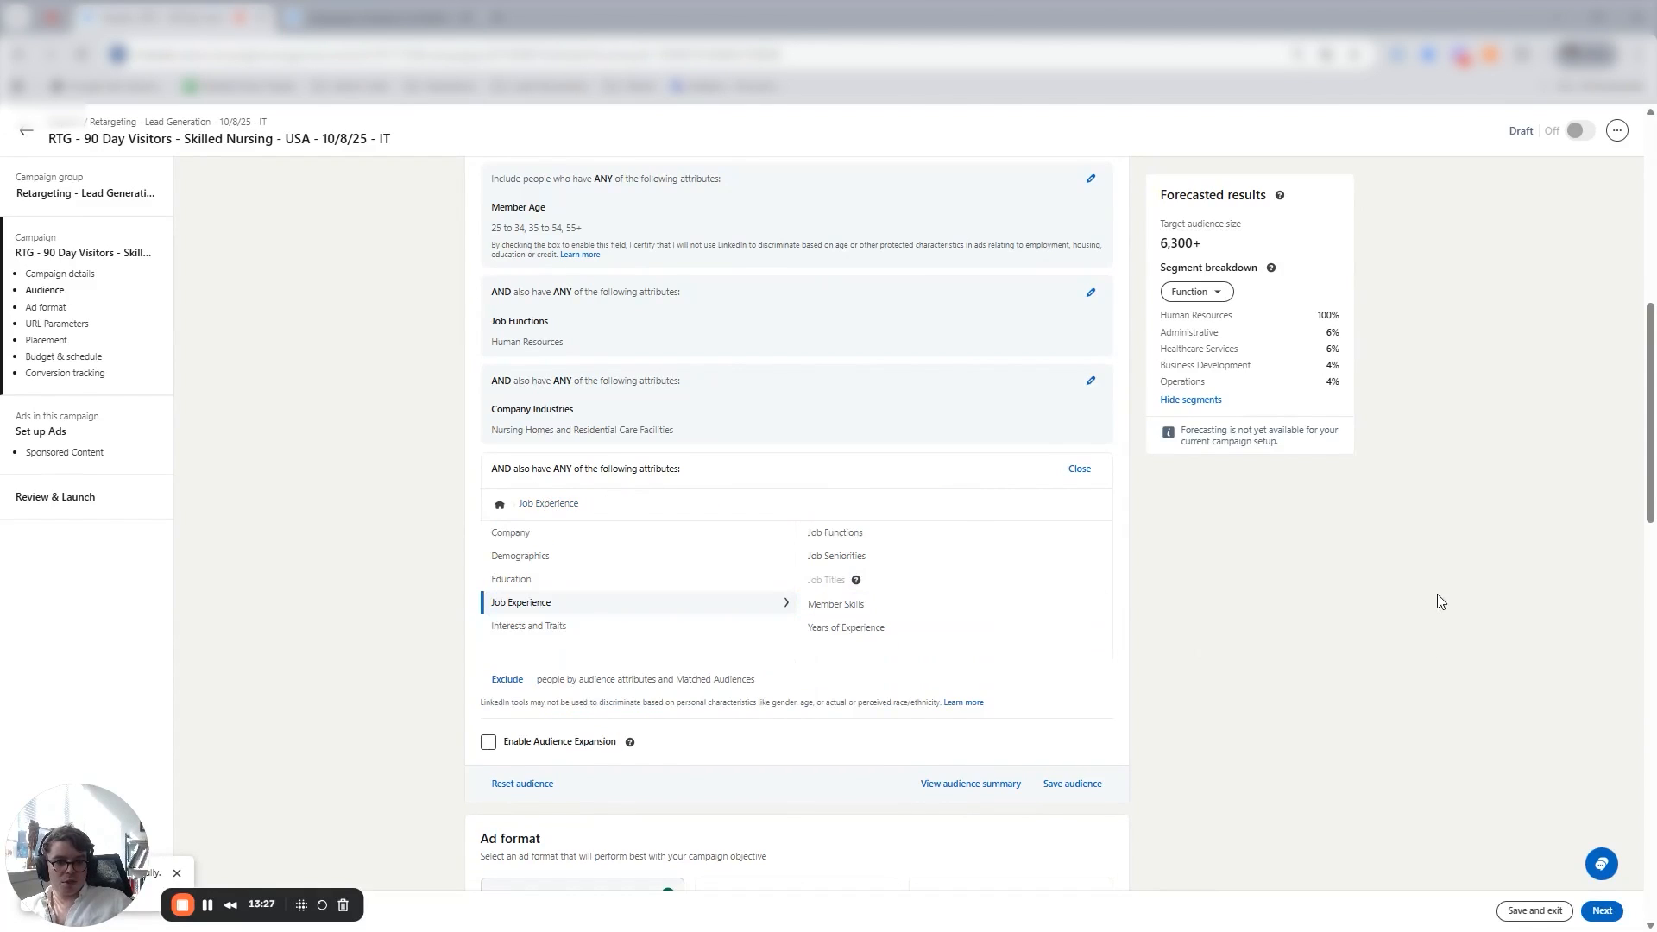
Search the Member Skills for "payroll", look through the matches, clear the search and return to the Job Experience attributes.
left_click(860, 615)
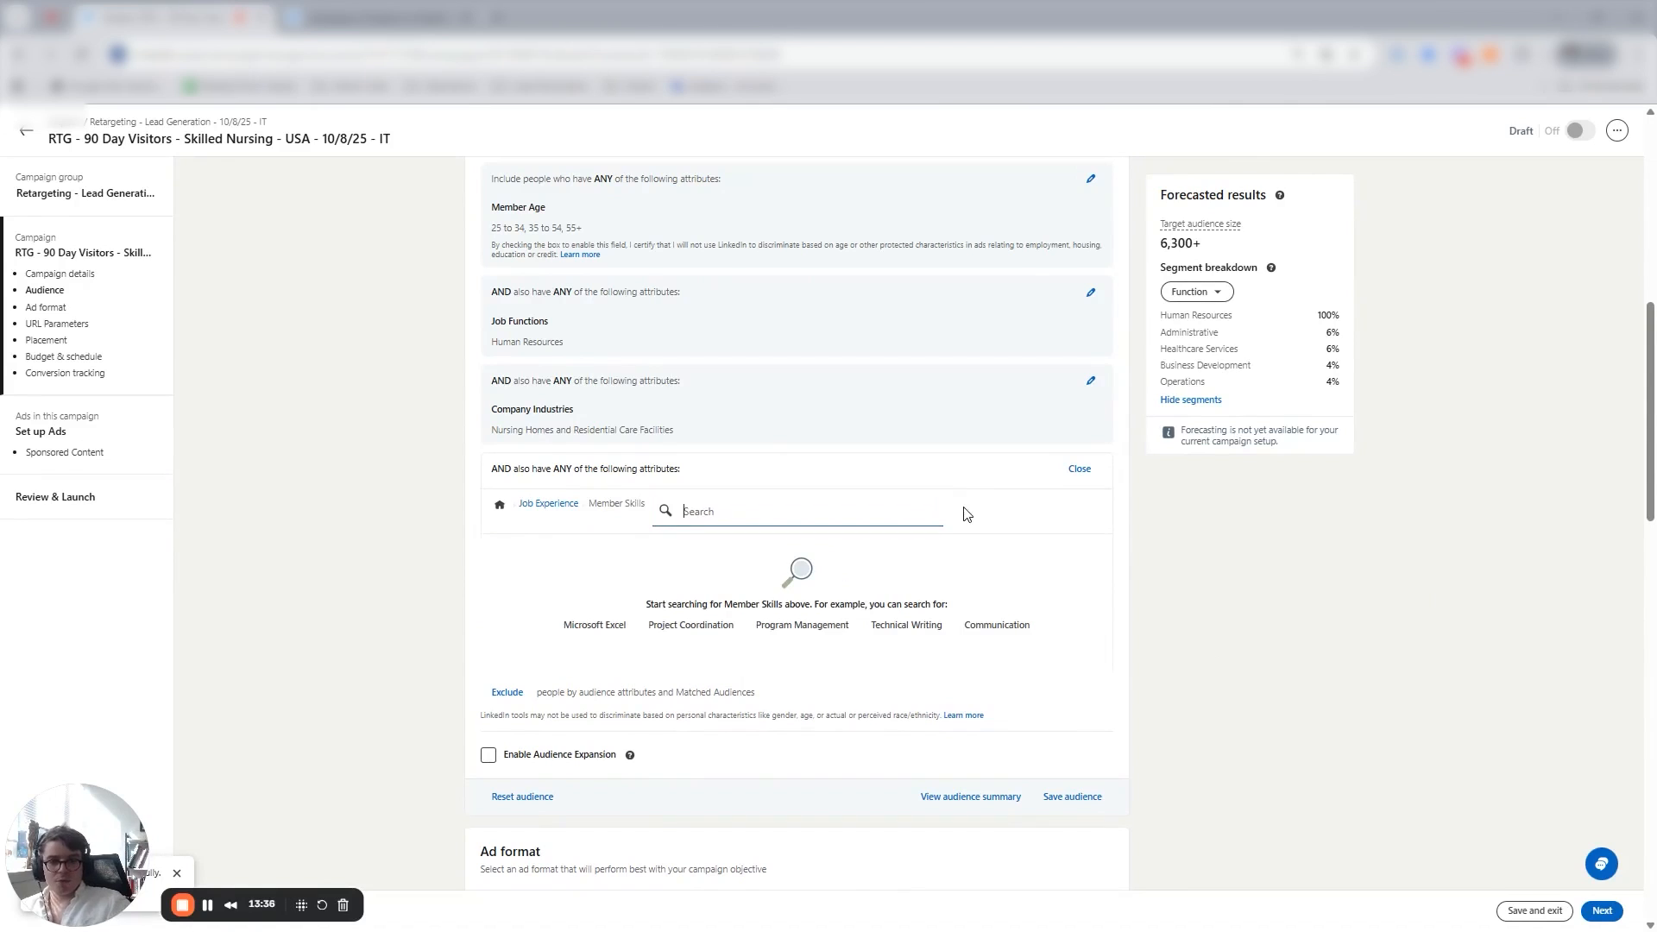
type("payroll")
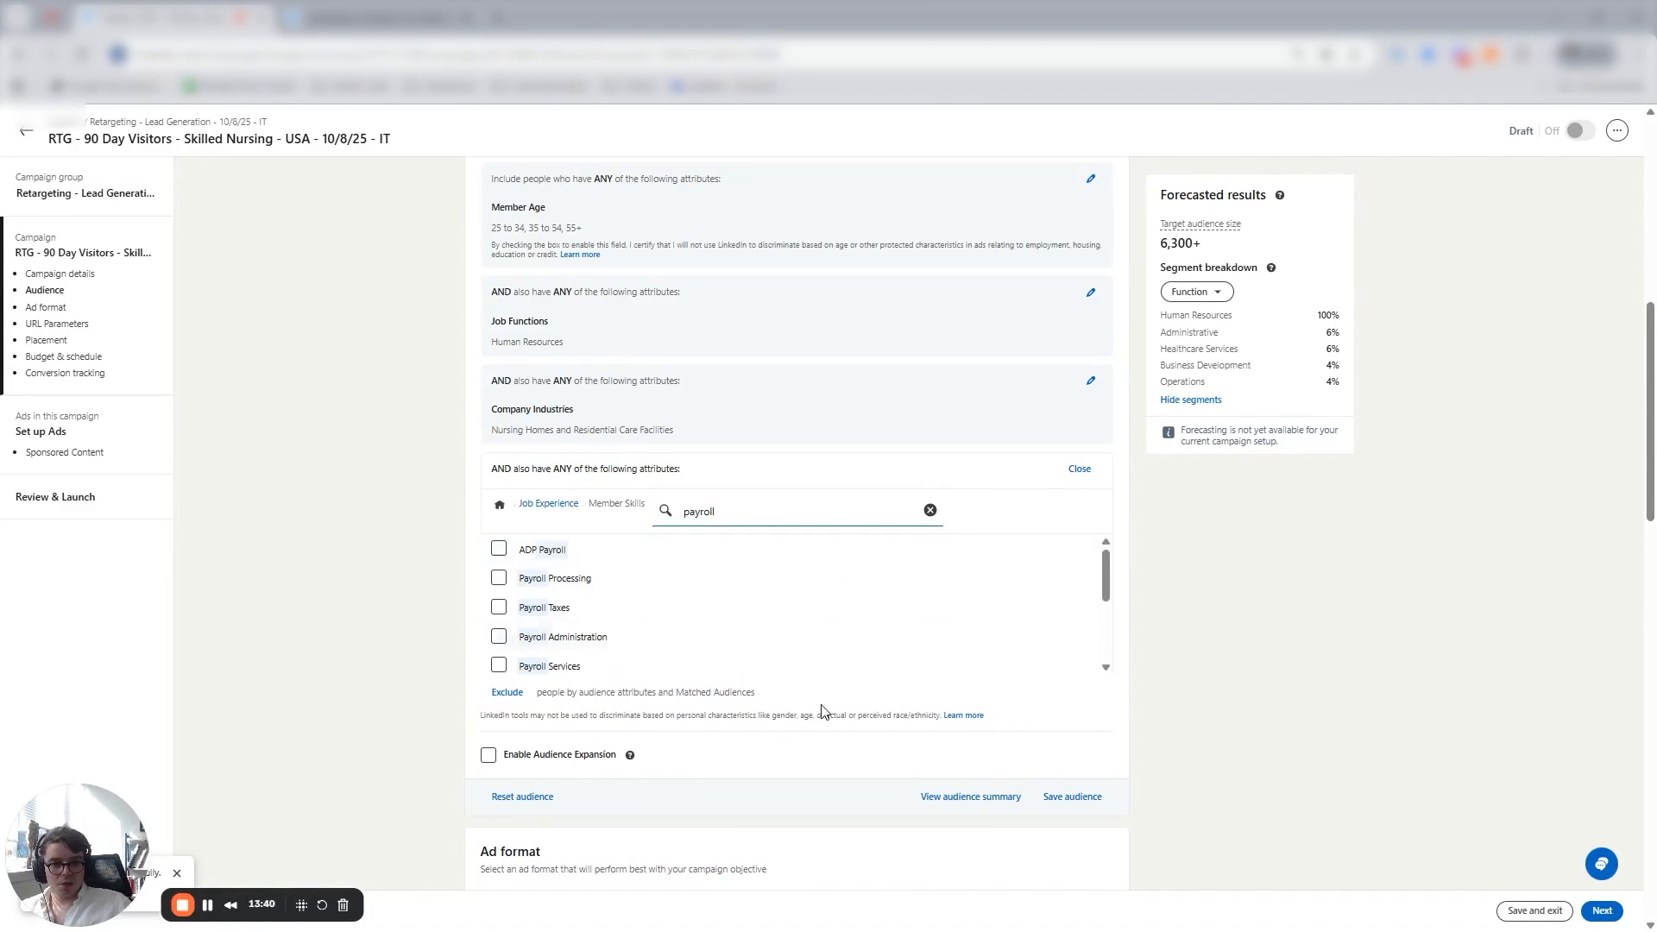
scroll(642, 588, "down", 5)
scroll(636, 456, "up", 3)
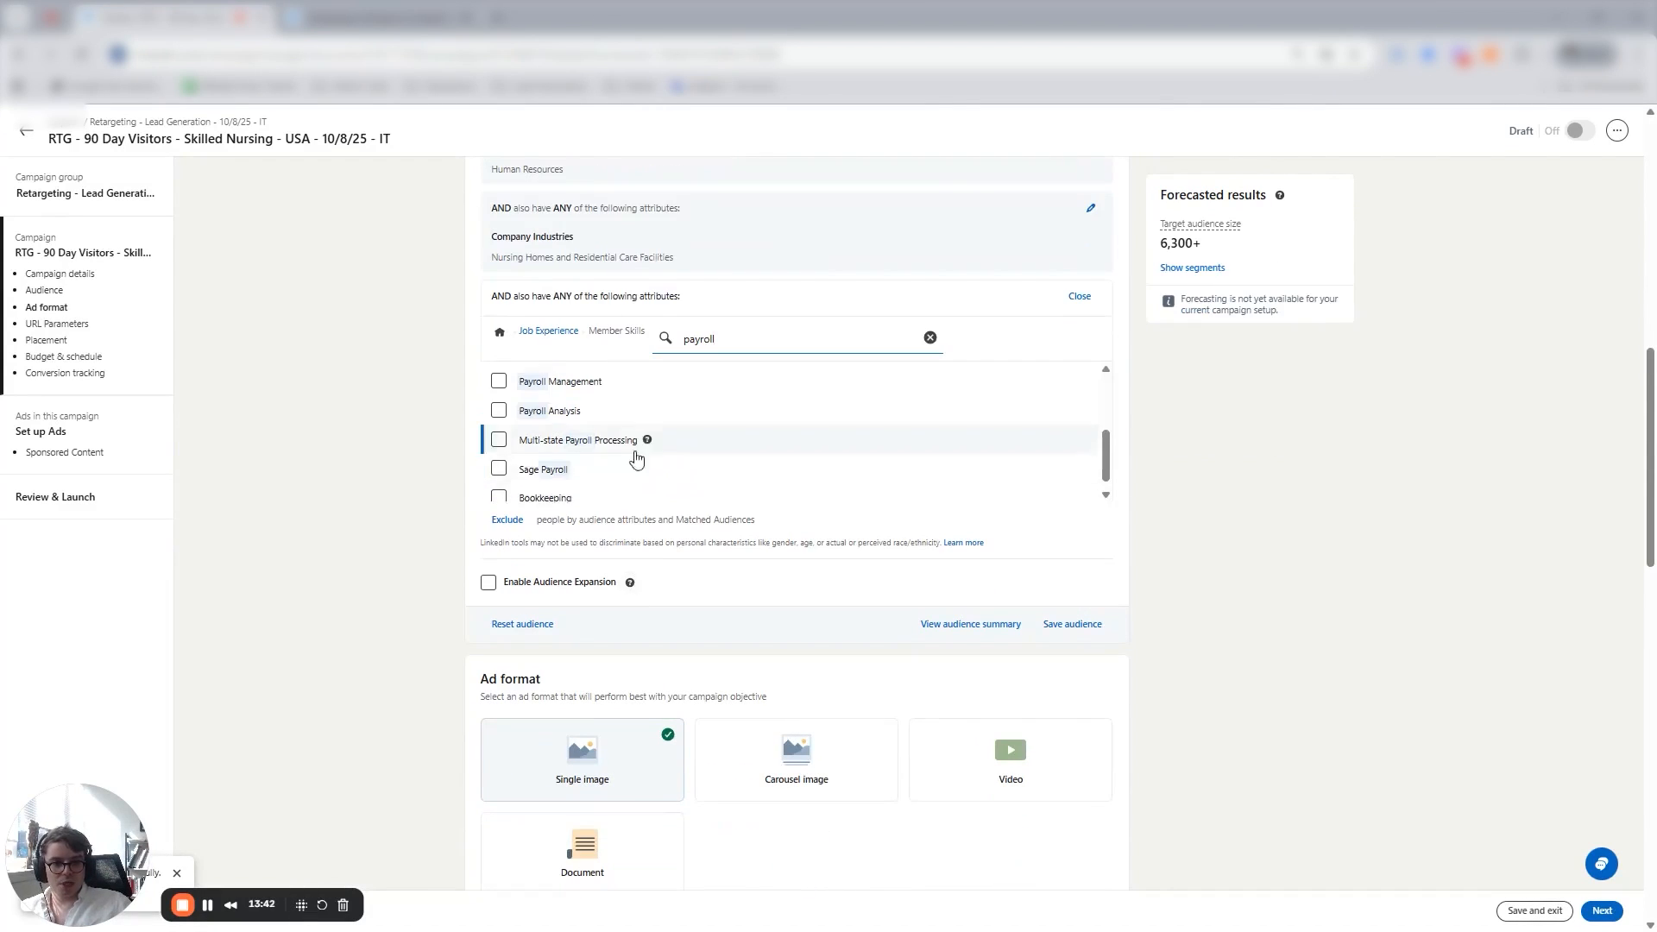
double_click(717, 338)
key("BackSpace")
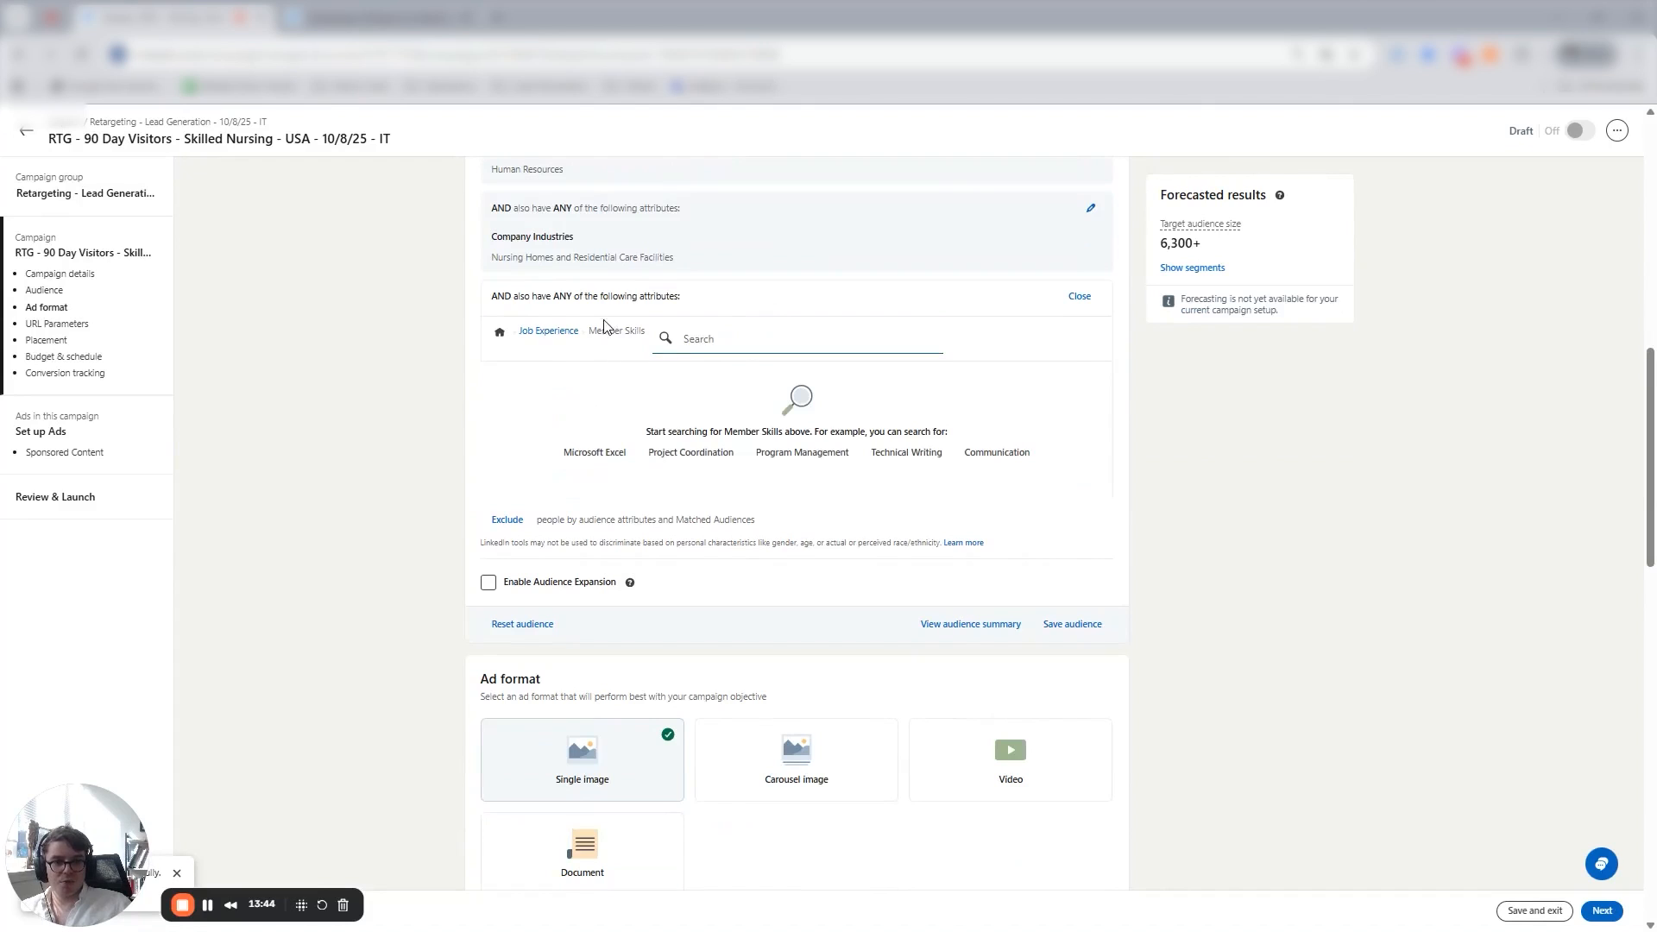
left_click(542, 337)
scroll(932, 371, "down", 2)
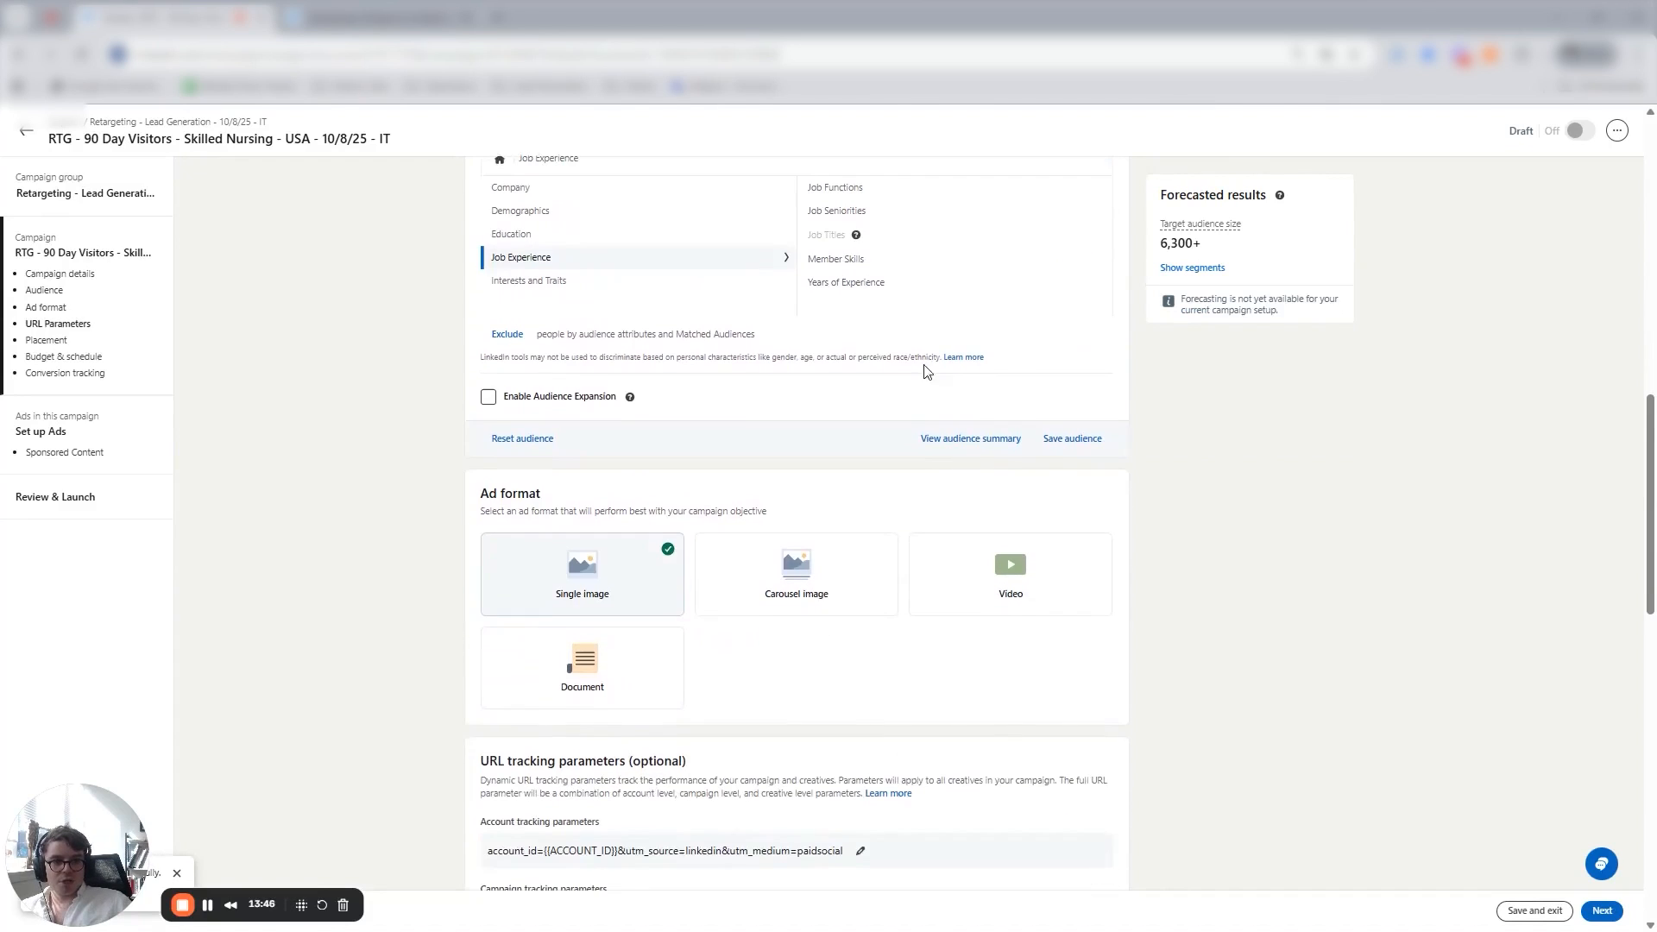
scroll(1400, 661, "up", 3)
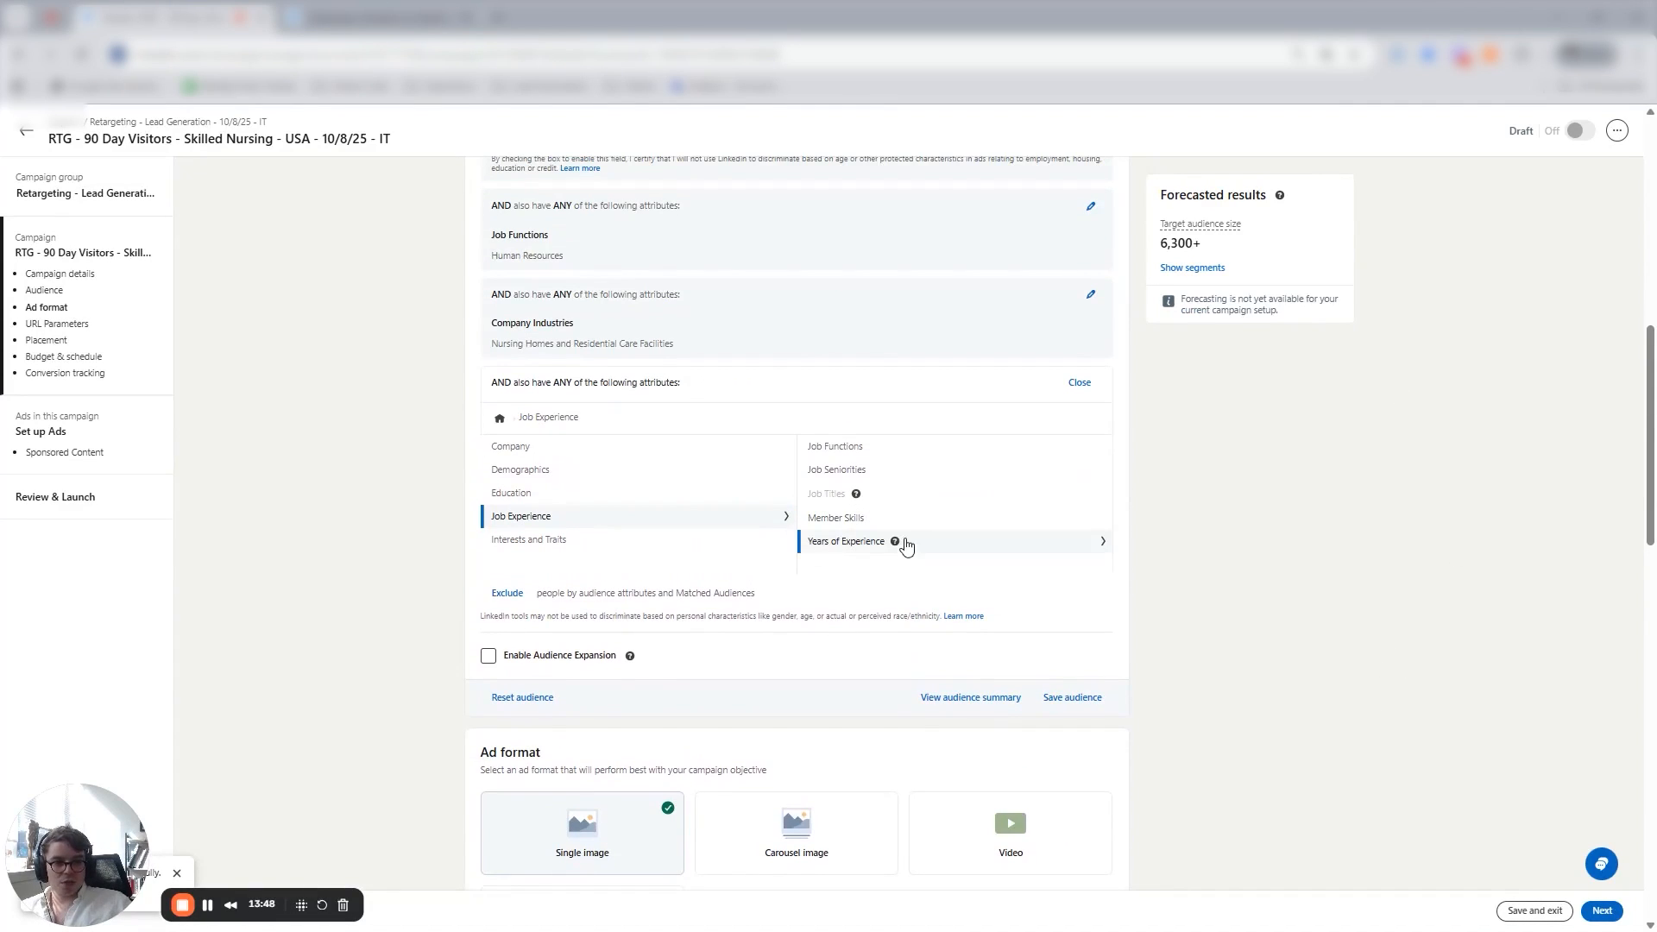
mouse_move(895, 544)
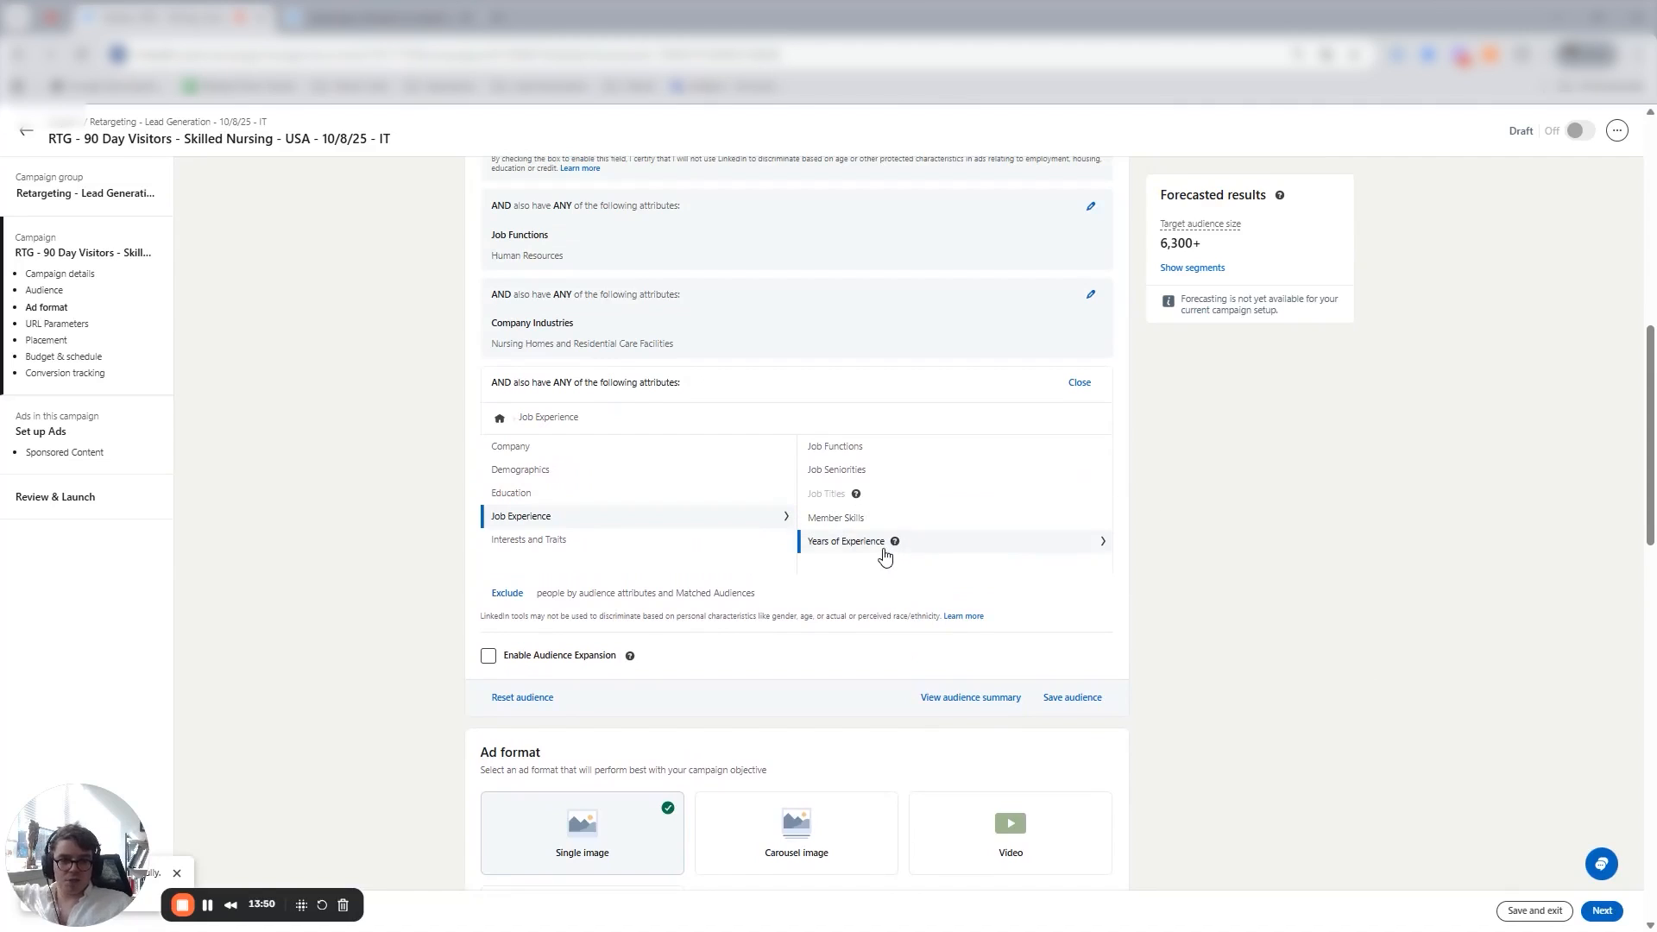
Search the Member Groups under Interests and Traits for "payroll" and look through the matching groups.
left_click(670, 538)
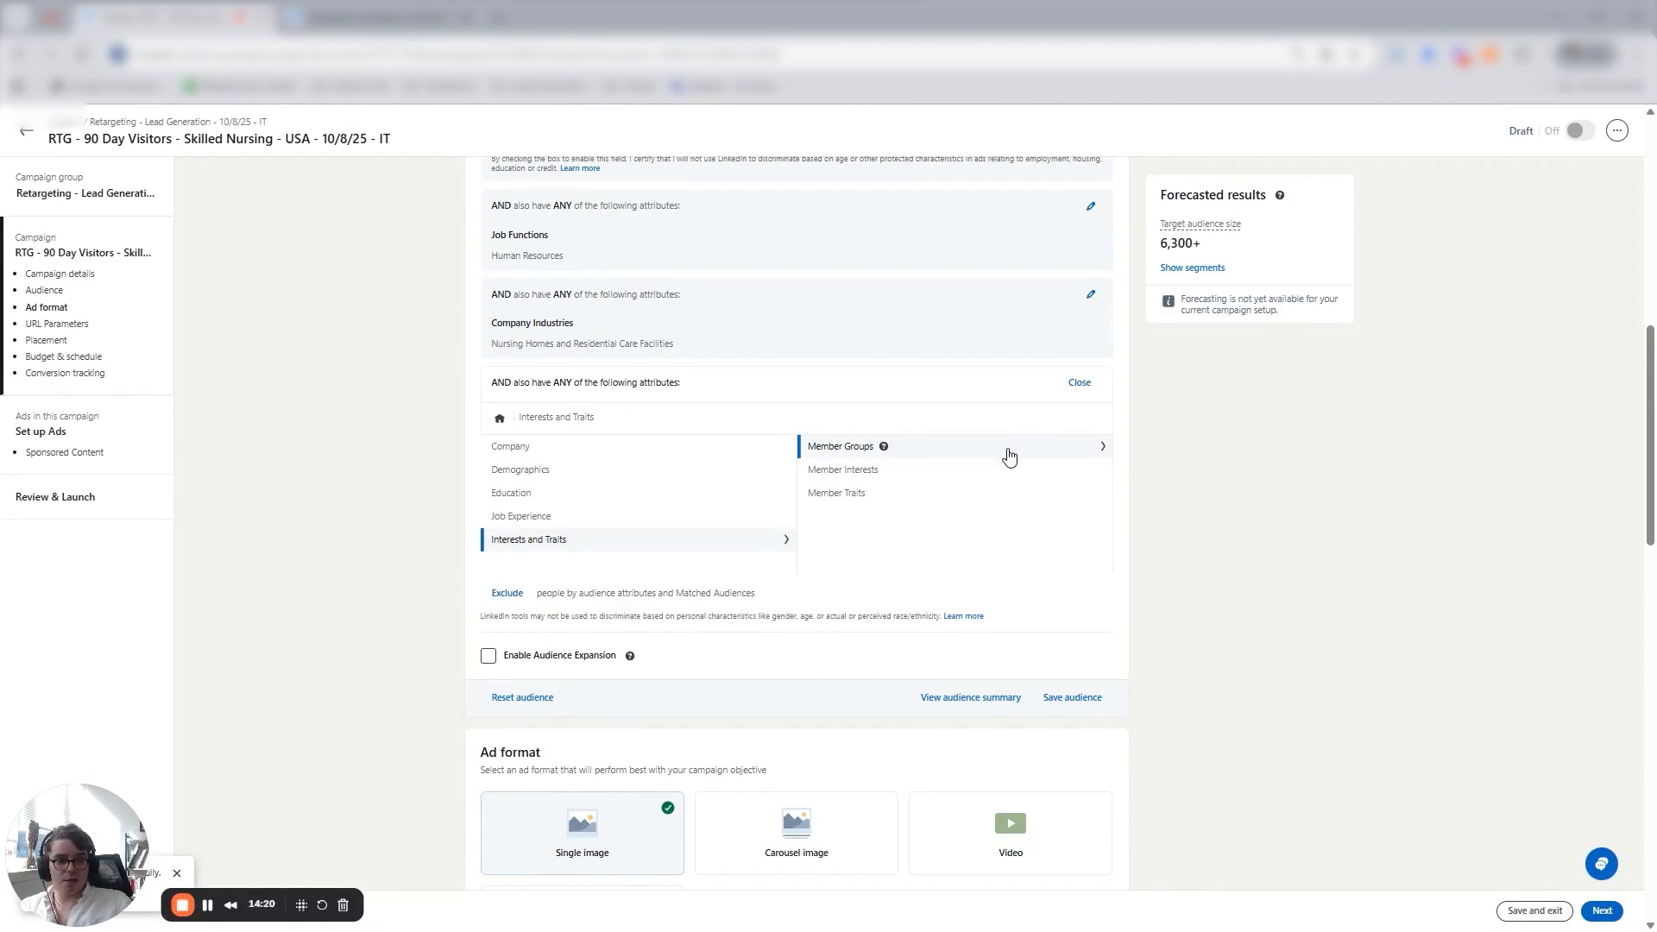
left_click(1035, 448)
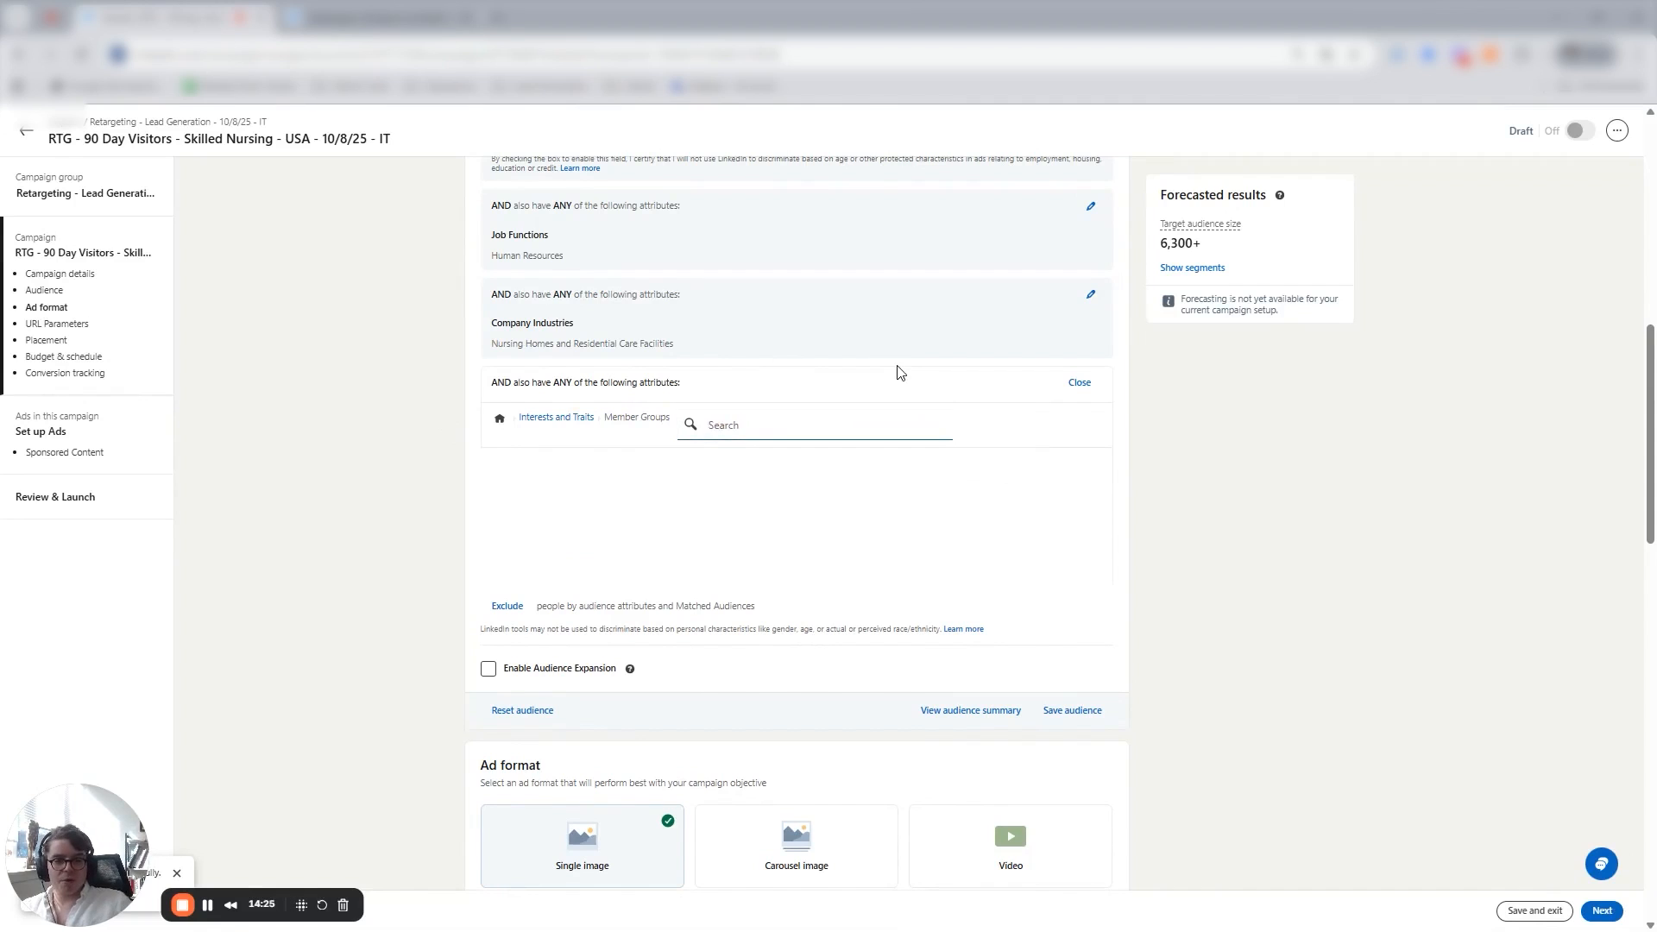
type("payroll")
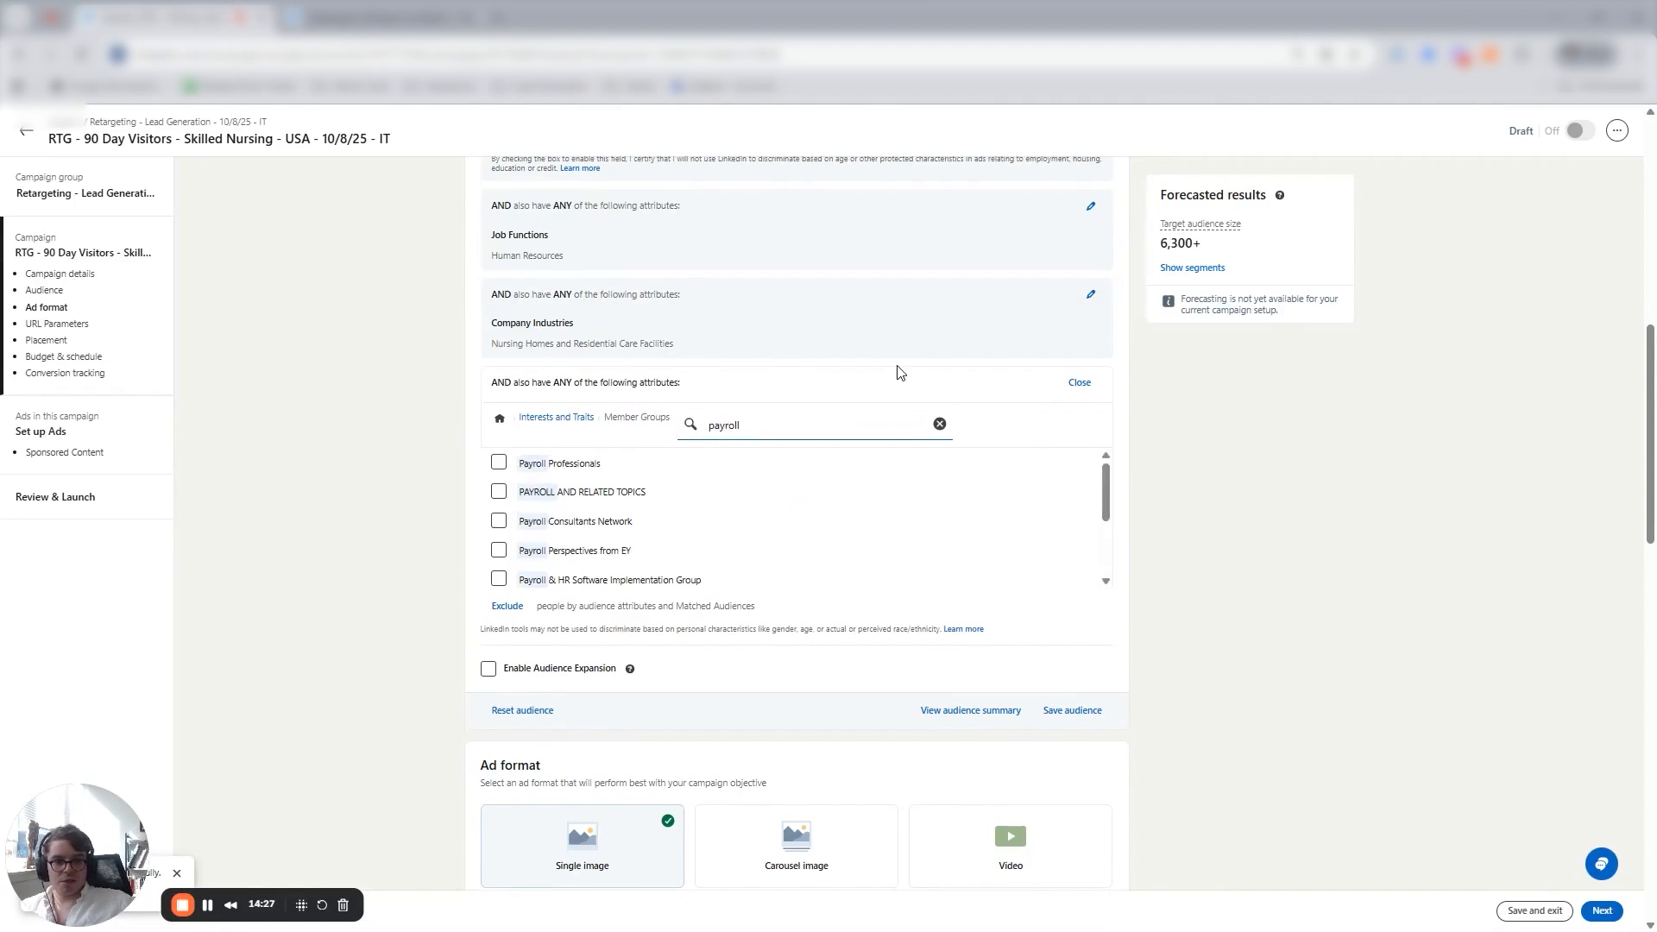
scroll(699, 394, "down", 3)
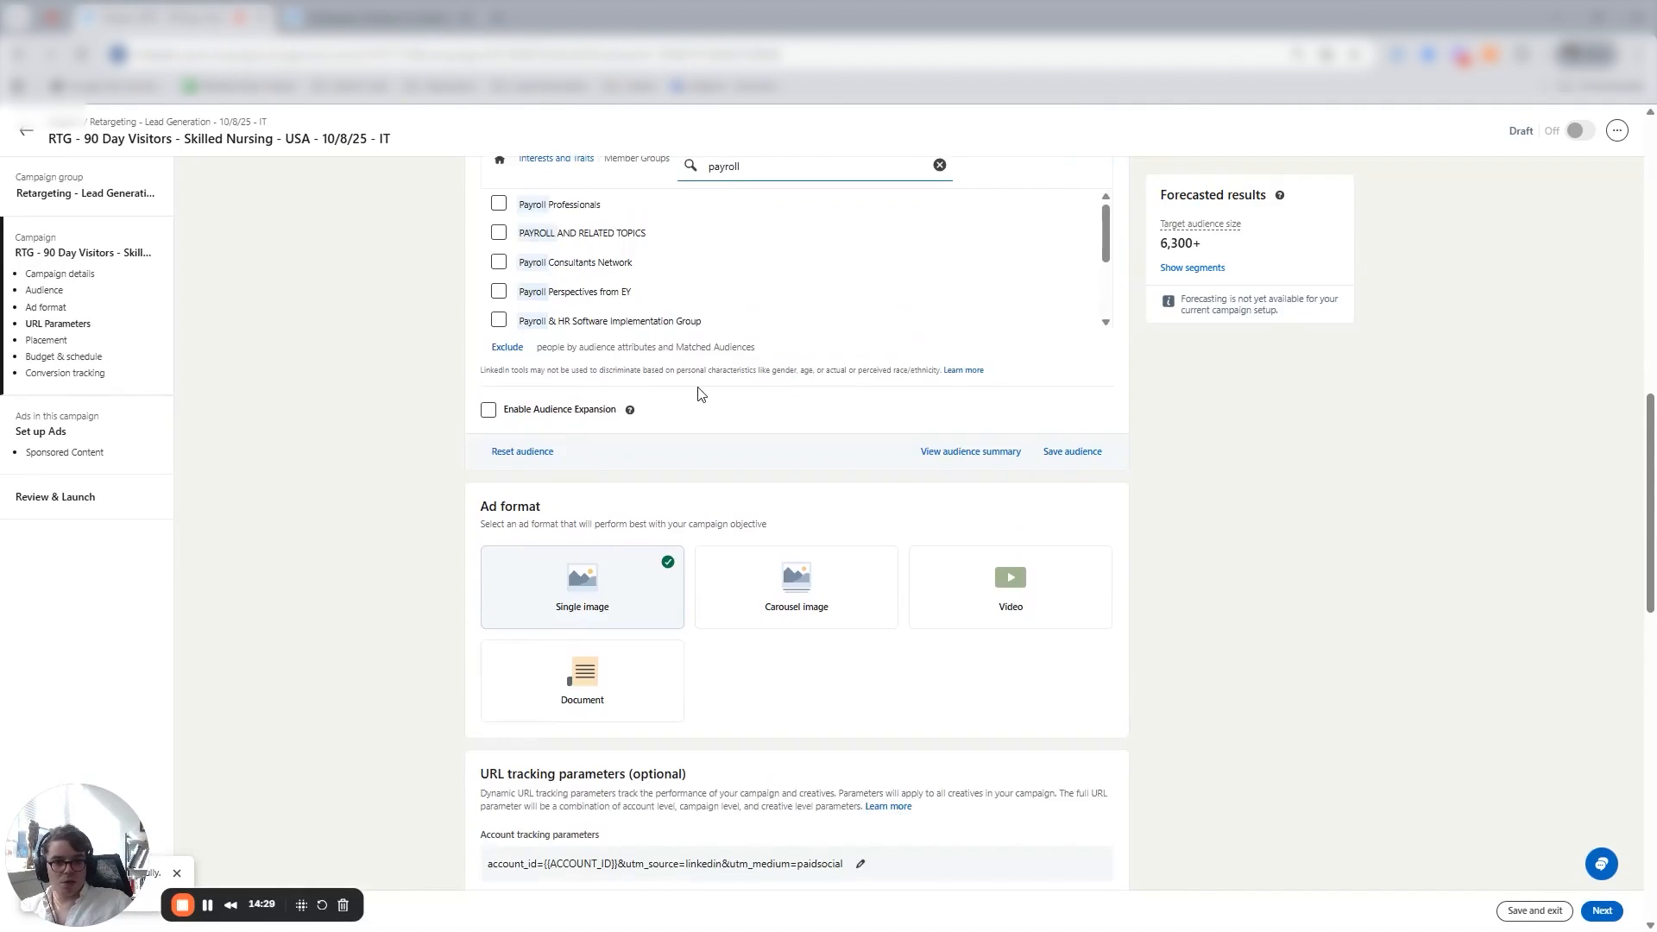
scroll(863, 431, "up", 2)
scroll(1021, 465, "down", 6)
scroll(876, 536, "up", 5)
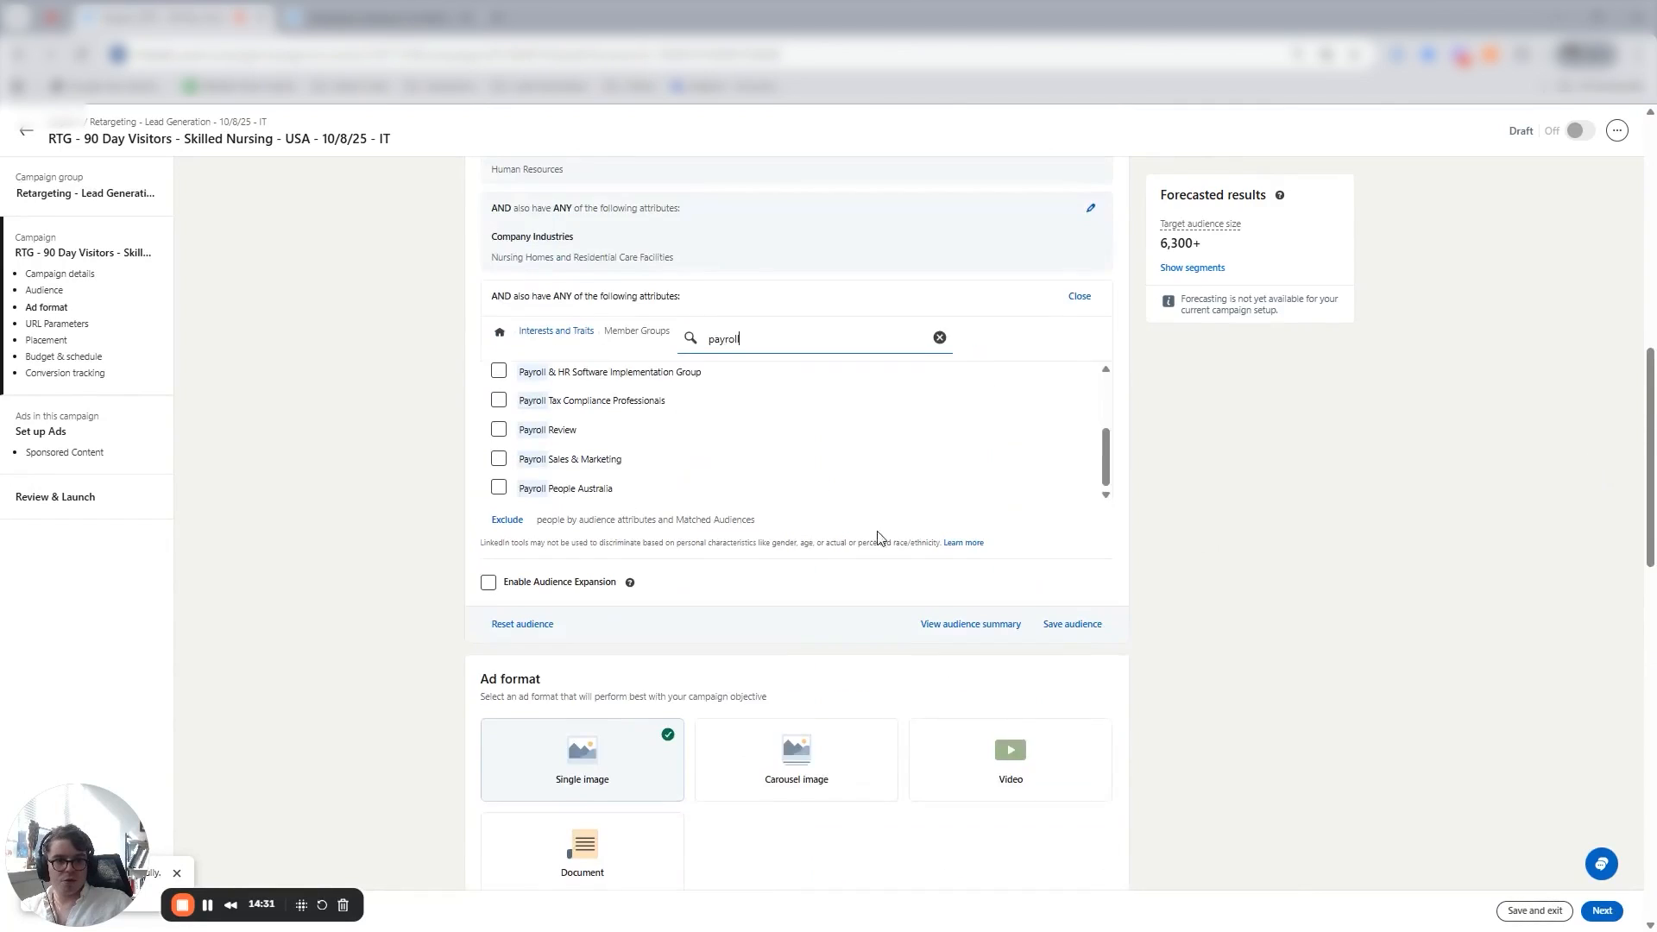
scroll(610, 606, "up", 2)
scroll(1568, 625, "down", 2)
scroll(736, 532, "up", 2)
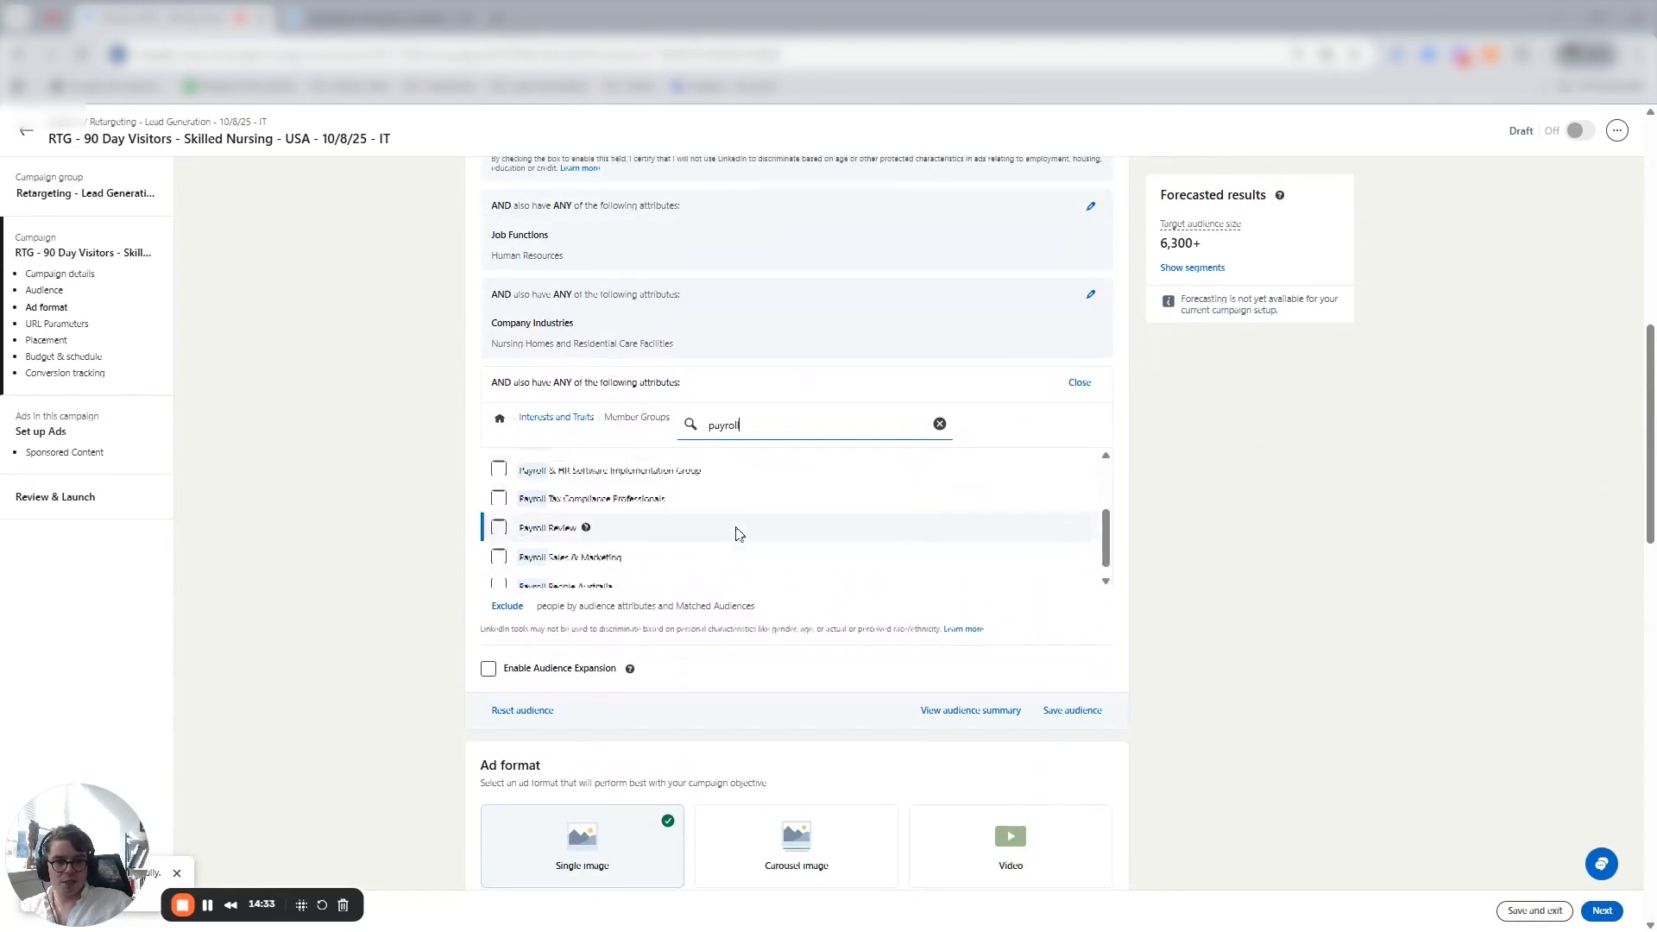
scroll(509, 326, "down", 1)
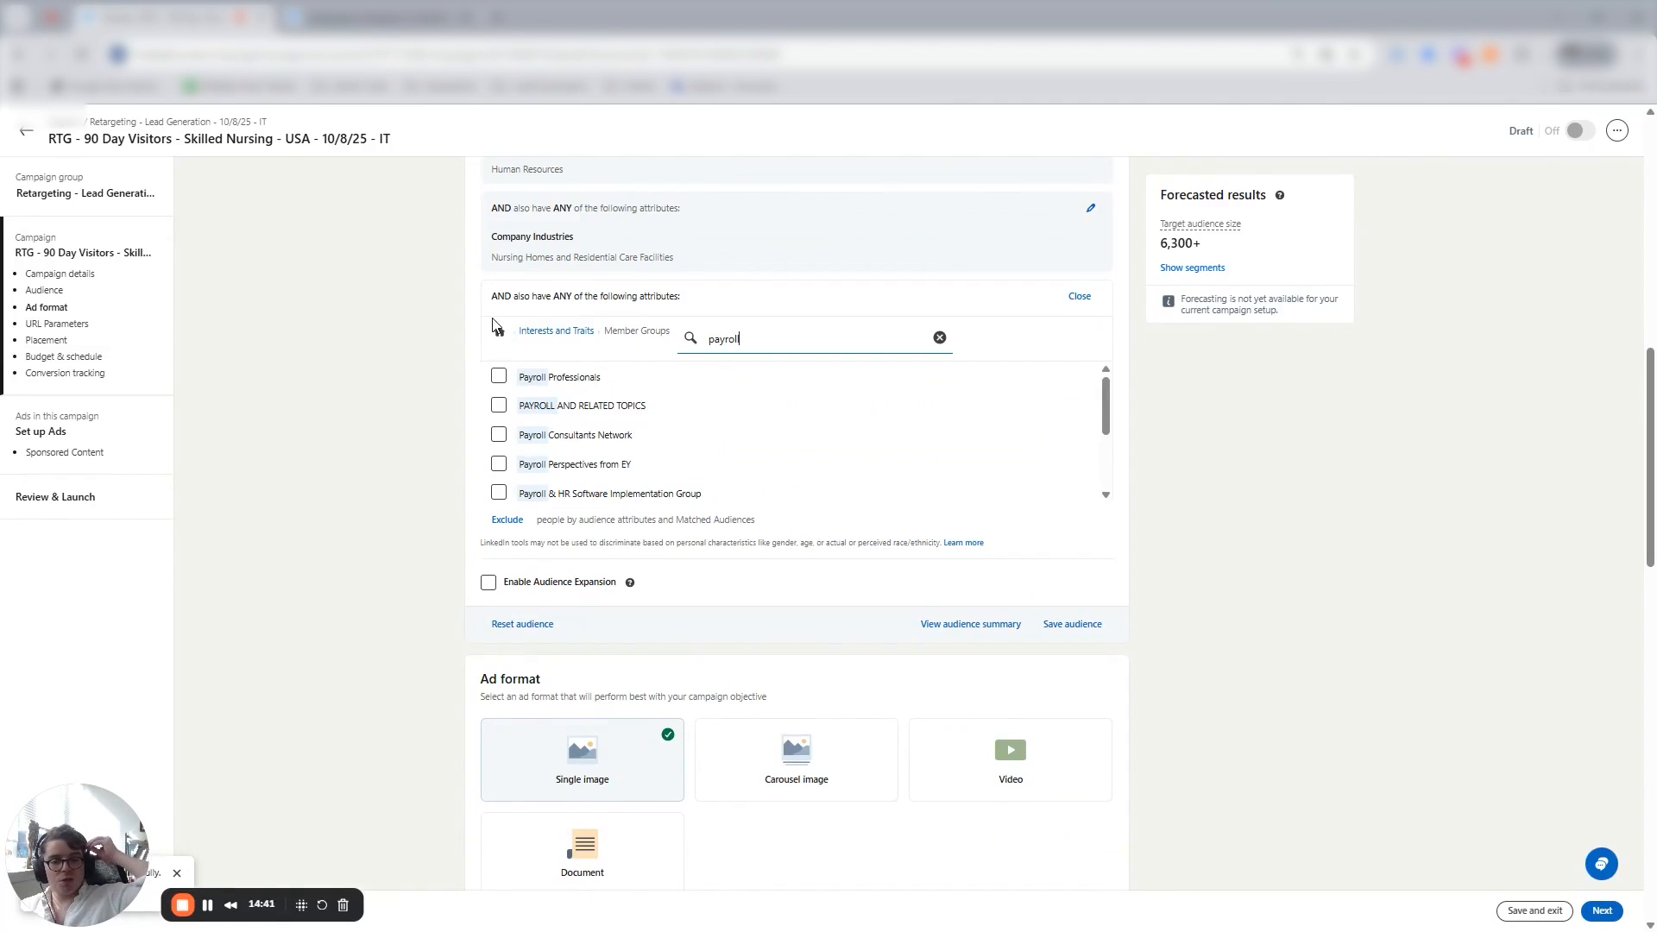
Clear the member group search and examine the Member Interests categories, including General Interests.
double_click(718, 338)
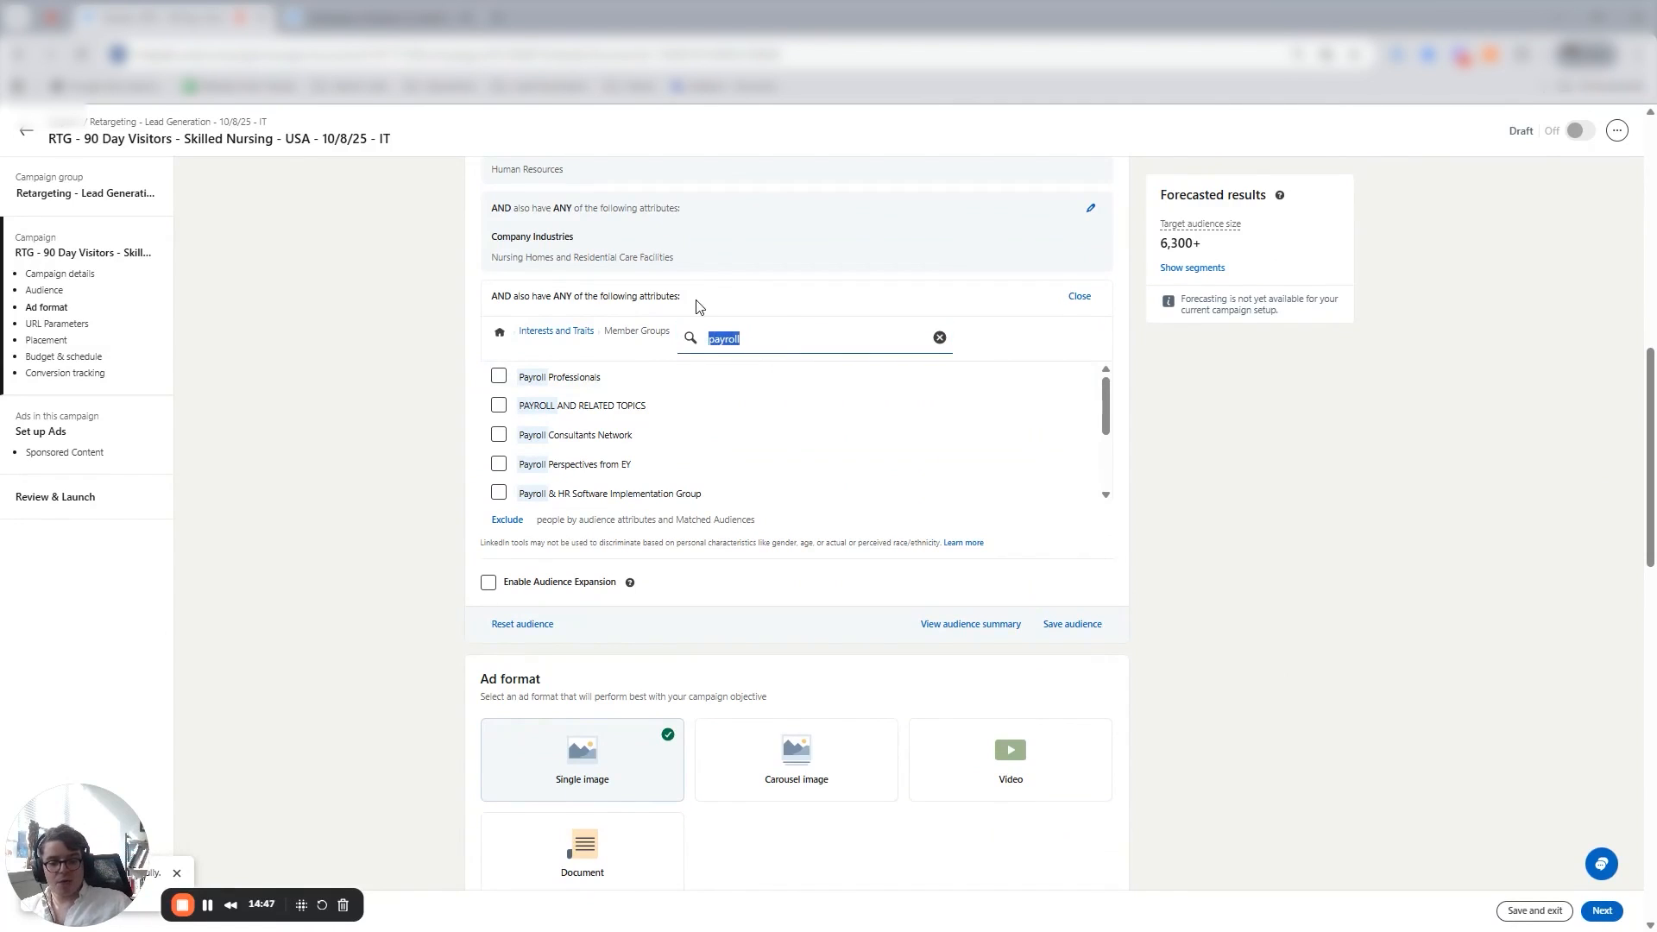
key("BackSpace")
left_click(585, 331)
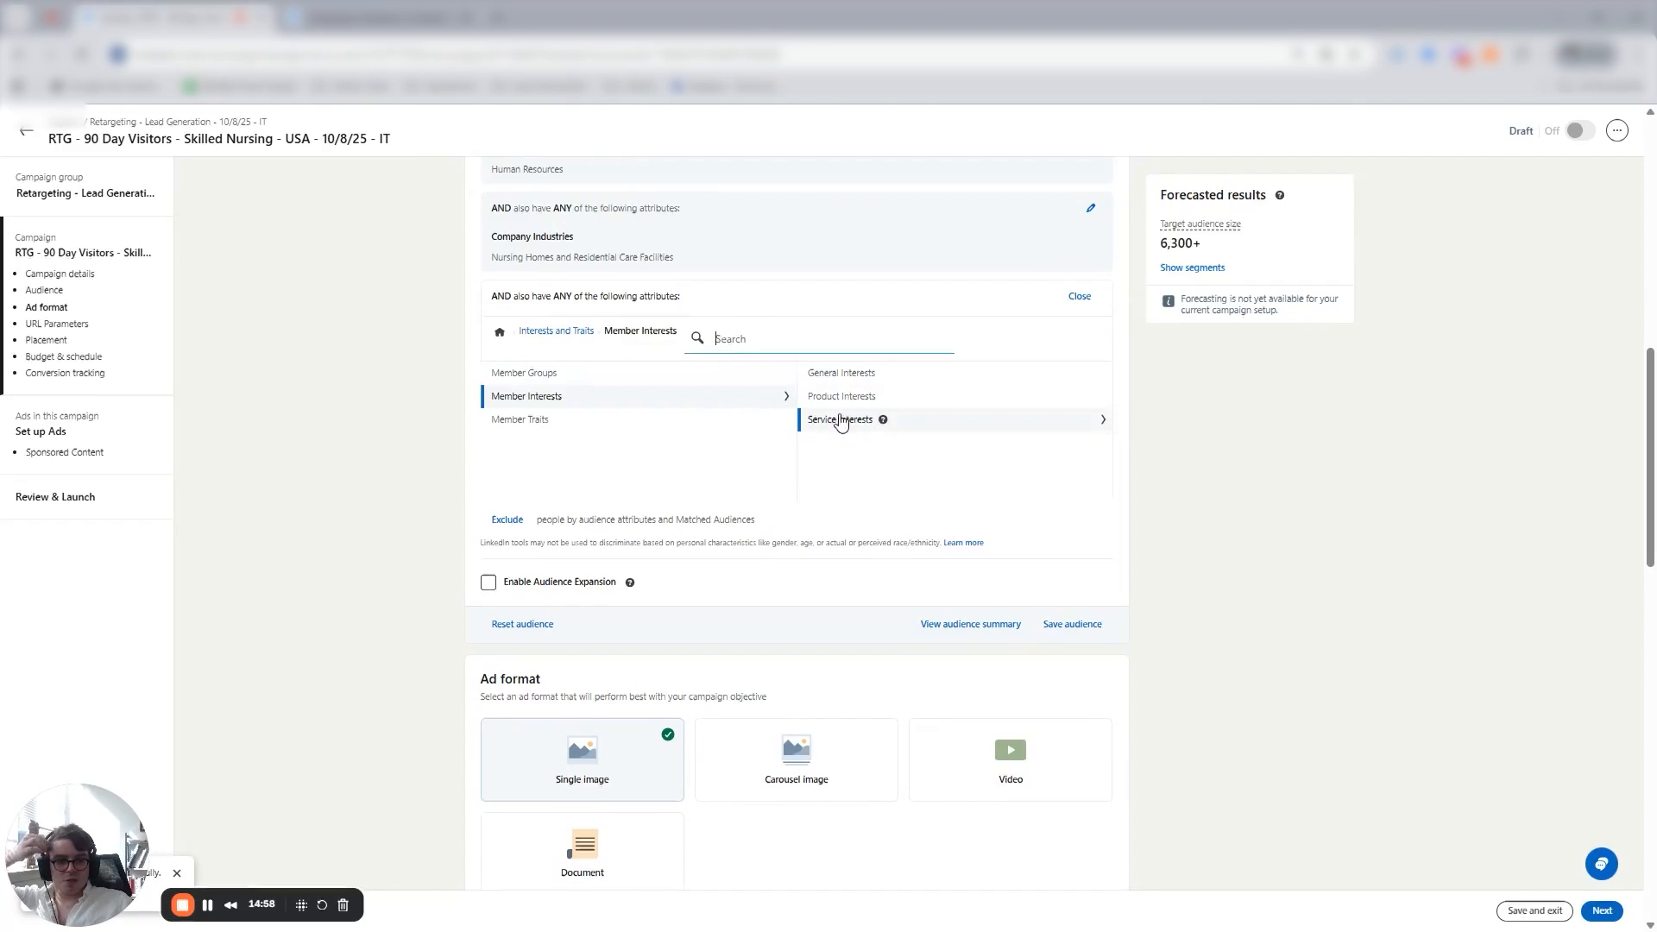
mouse_move(887, 376)
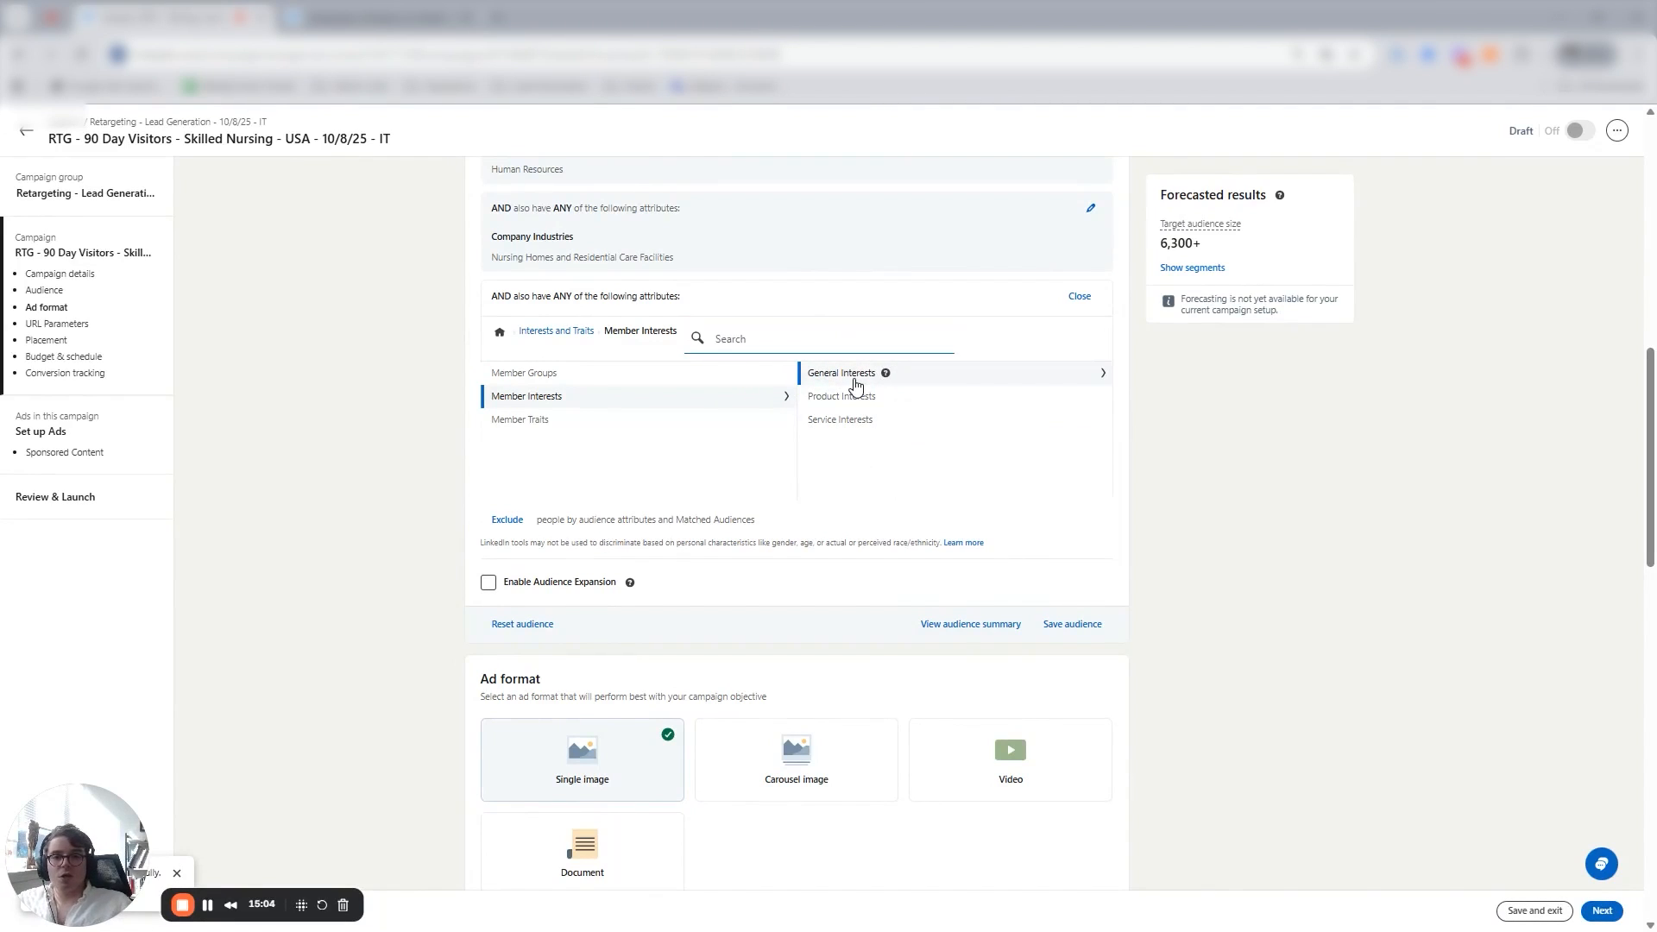
left_click(859, 379)
right_click(949, 384)
left_click(1384, 504)
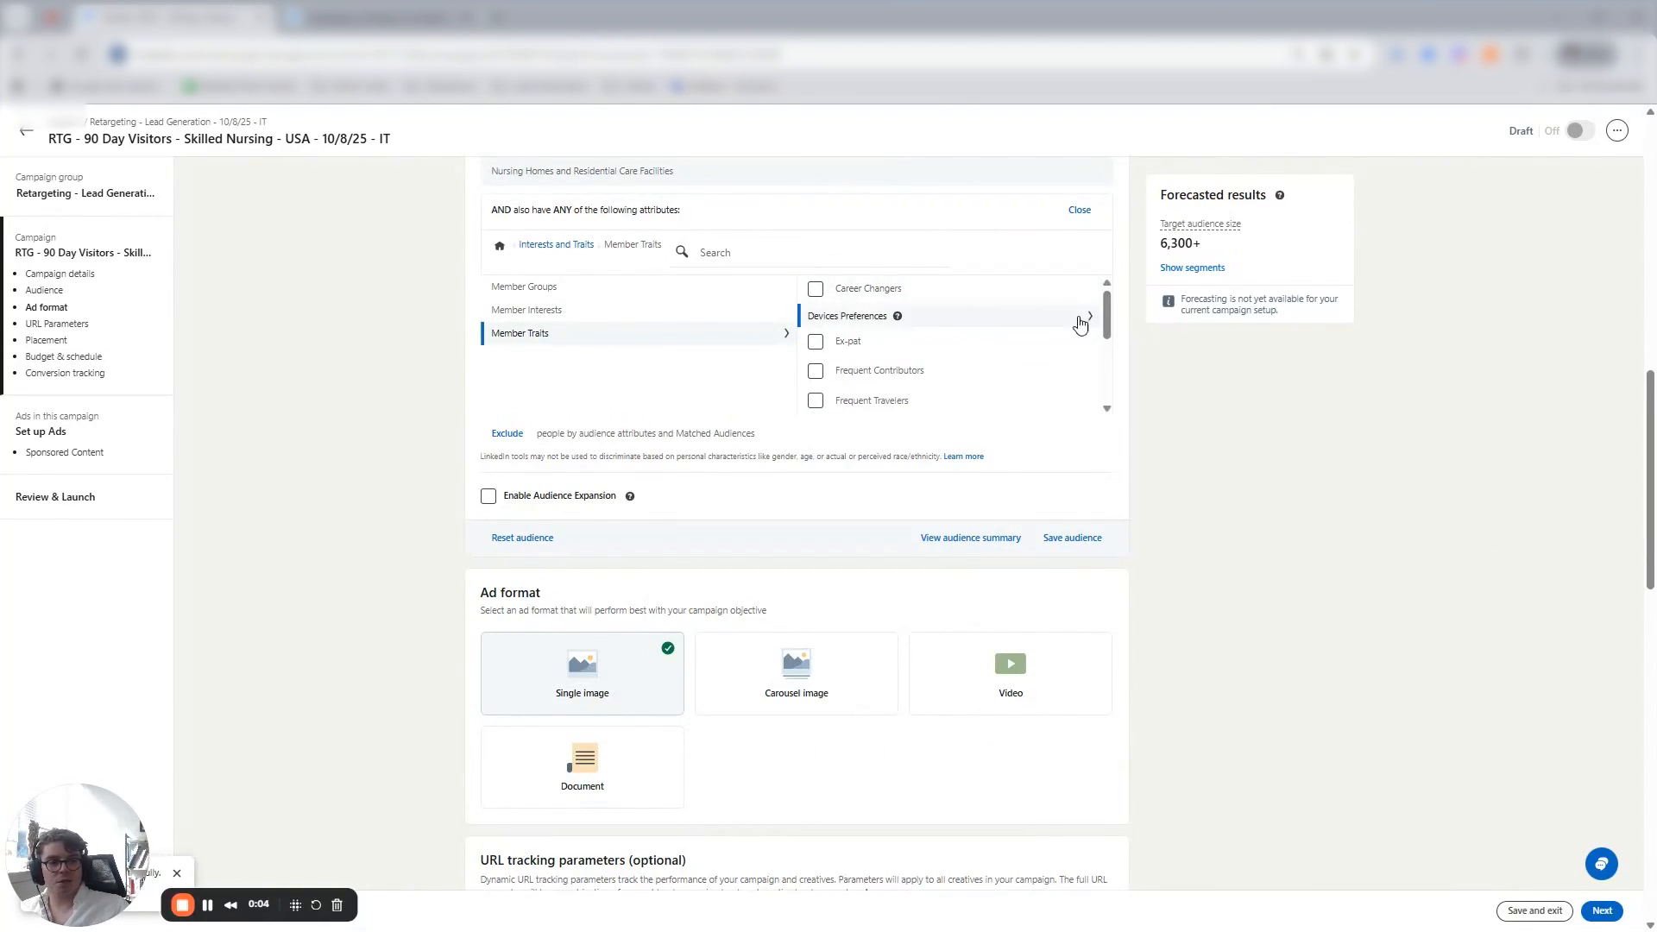
Look through the Member Traits list and open its Devices Preferences options.
scroll(964, 337, "down", 3)
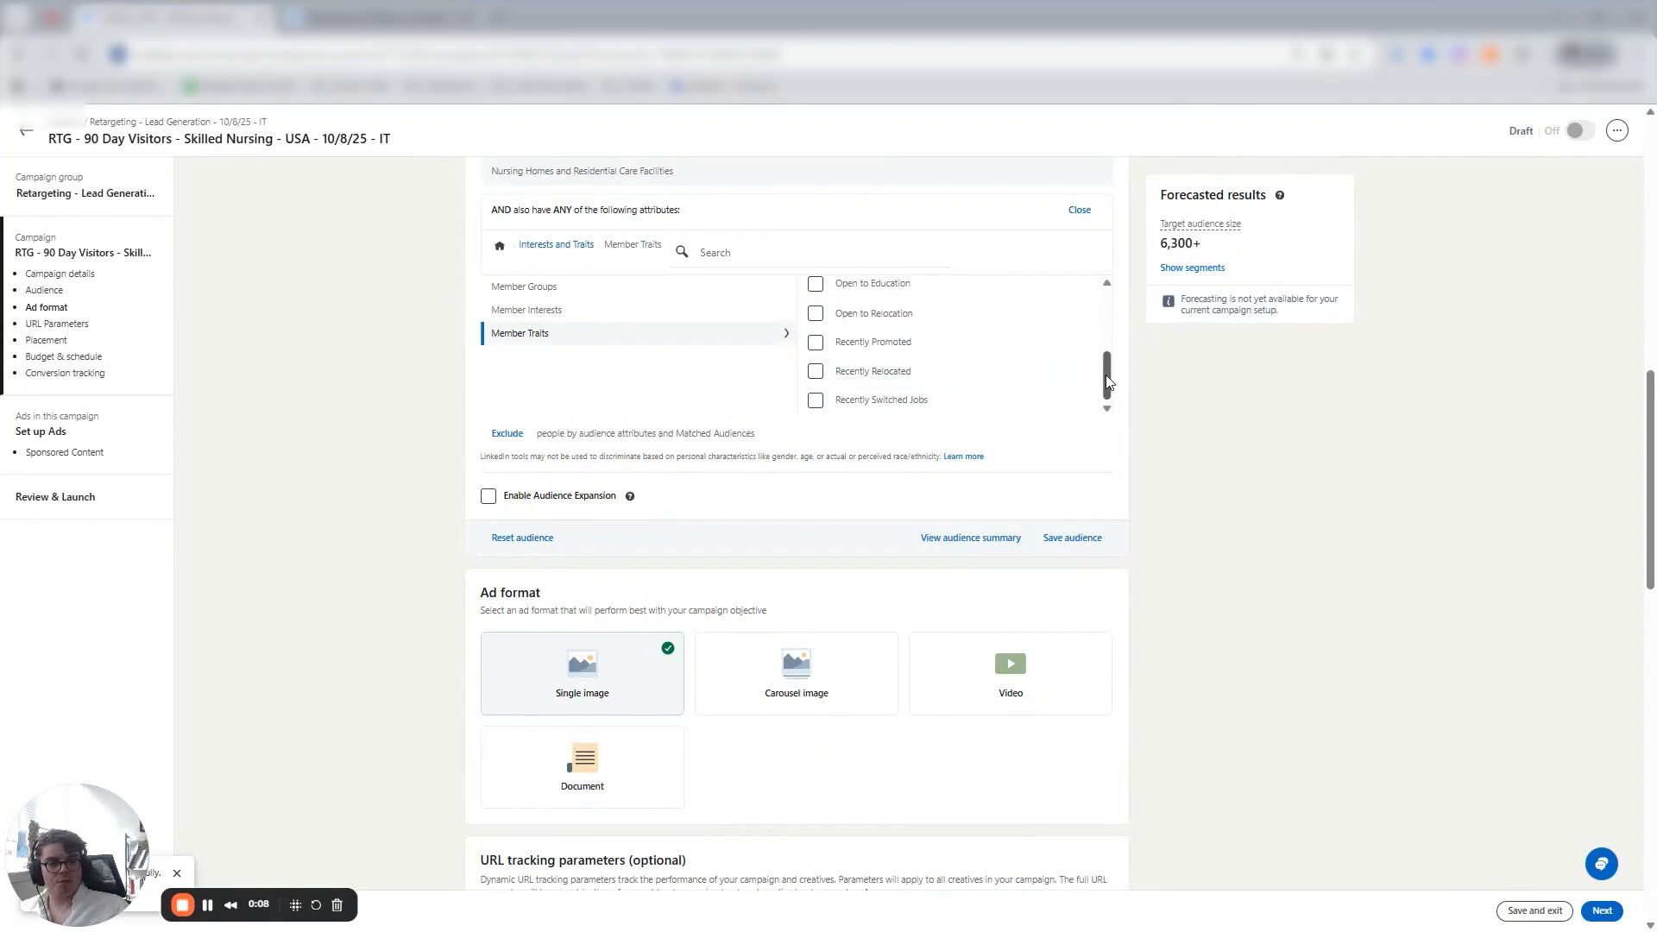
left_click_drag(1105, 386, 1112, 321)
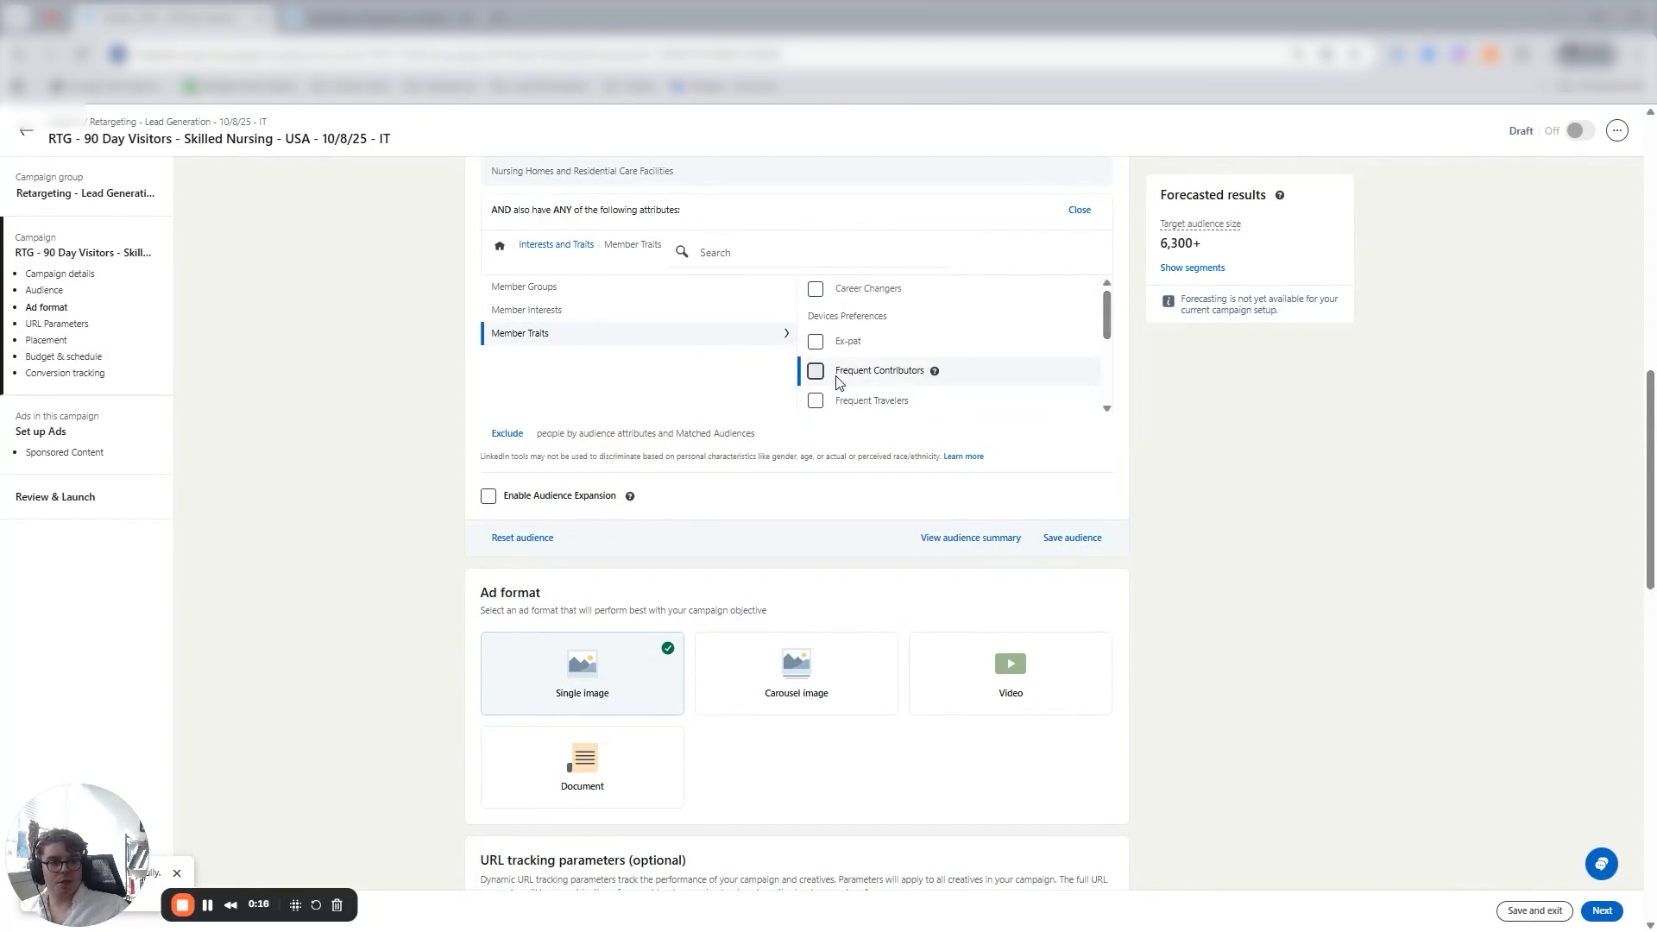
mouse_move(934, 373)
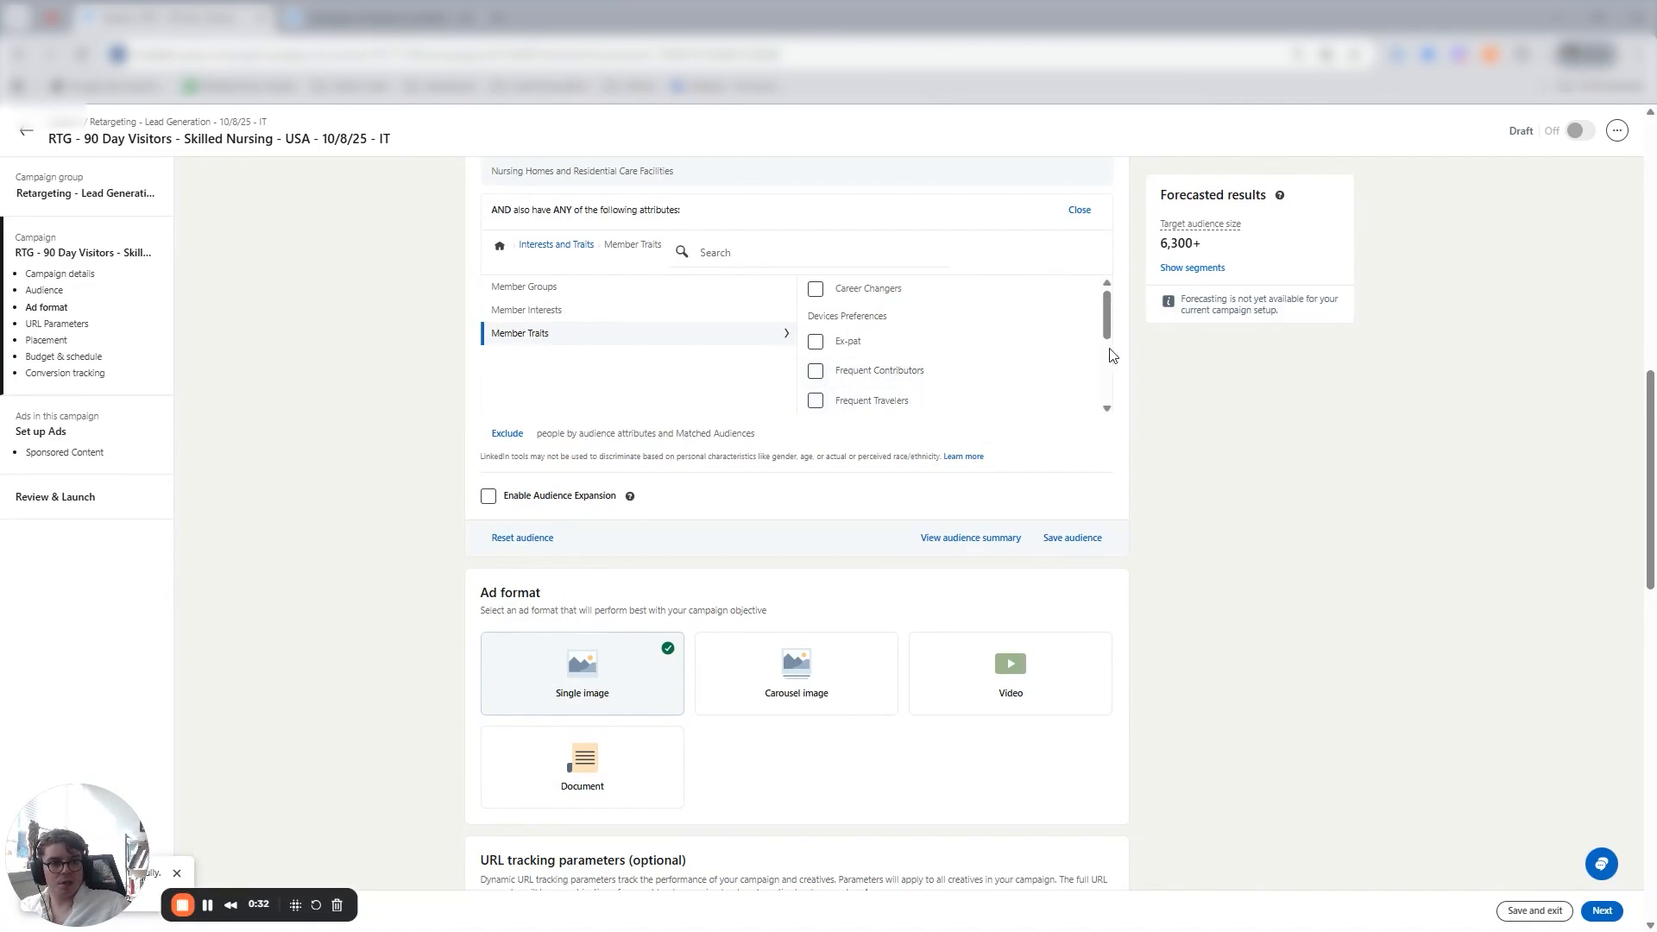
left_click_drag(1107, 302, 1109, 350)
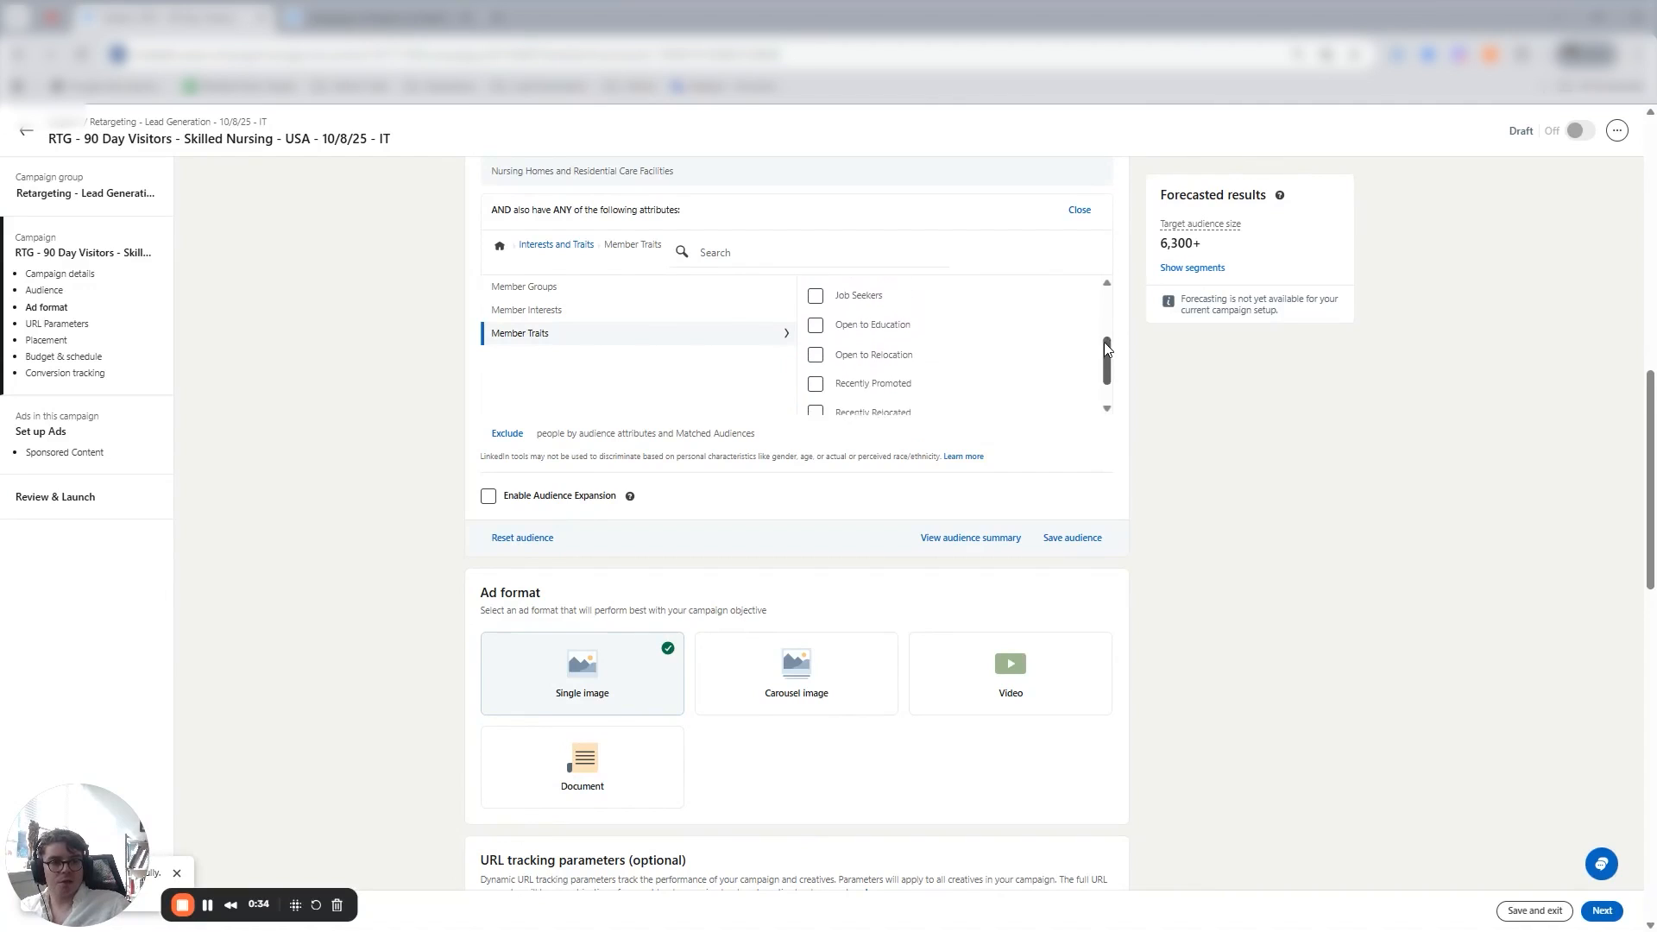
left_click_drag(1109, 351, 1109, 367)
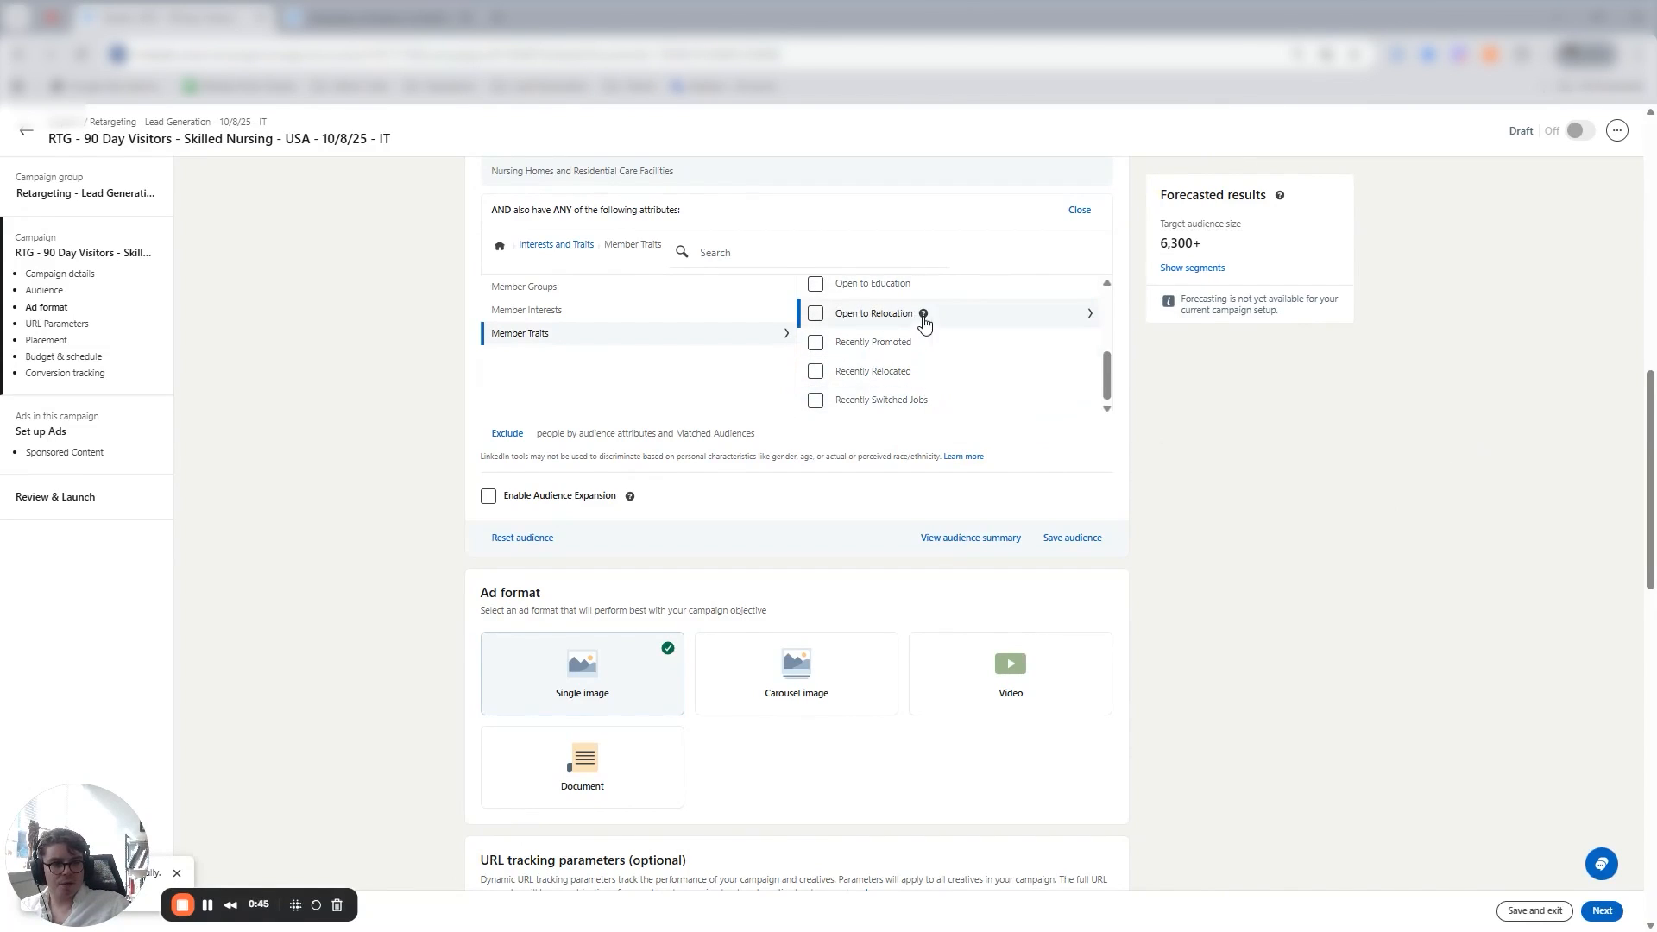
scroll(924, 340, "up", 5)
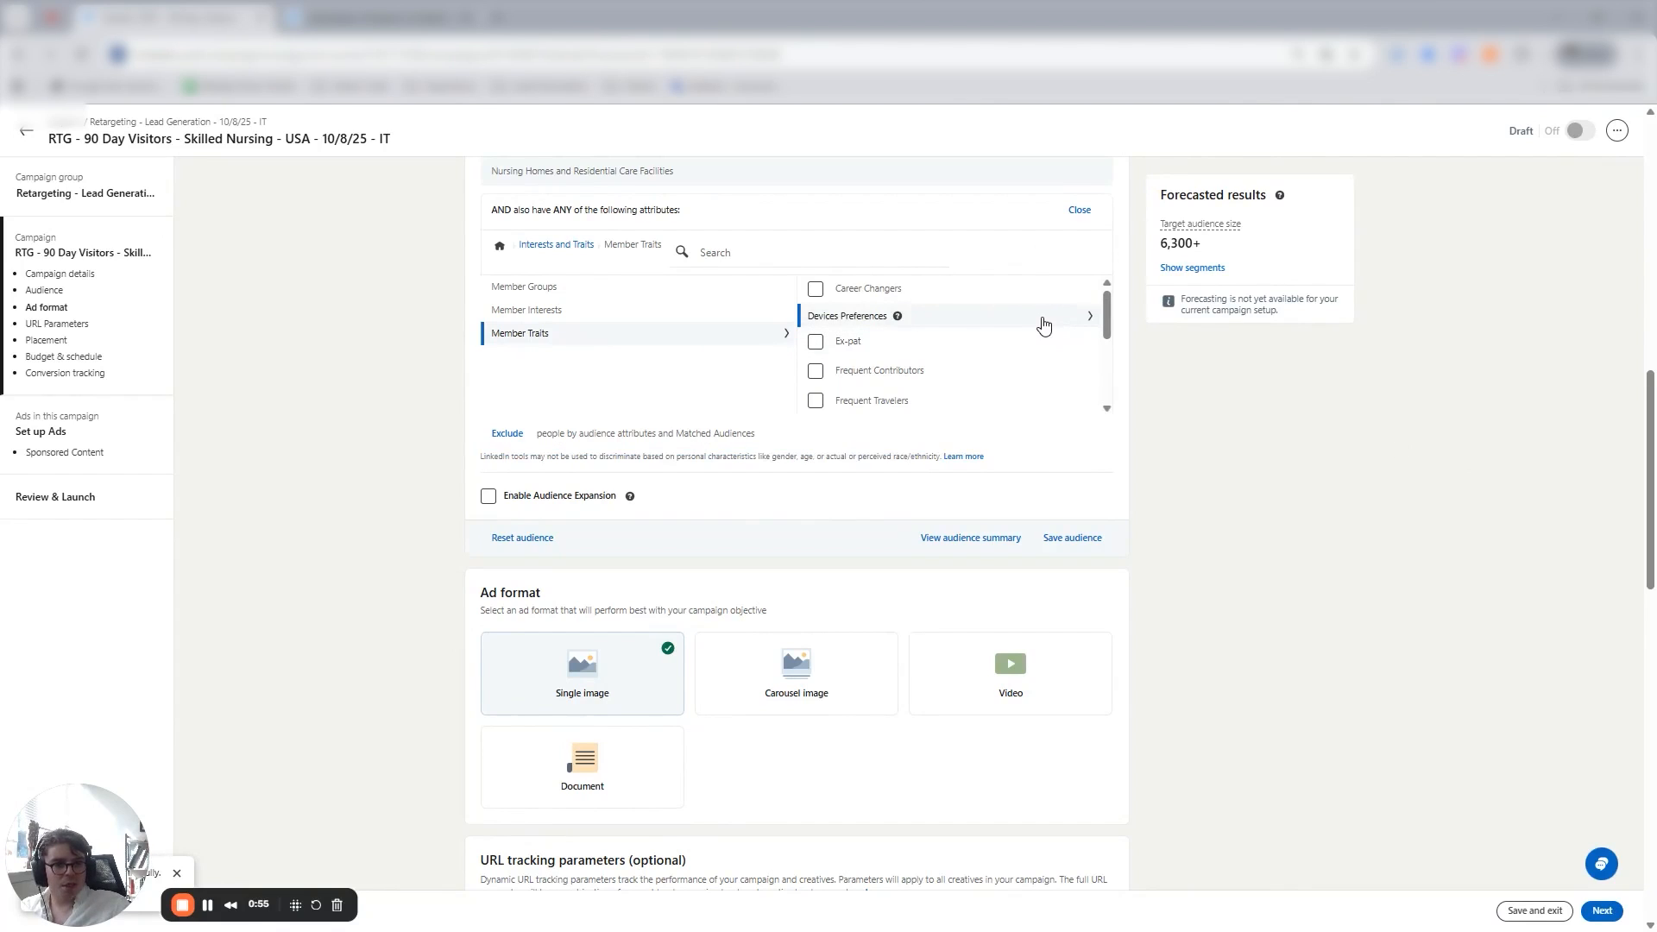
left_click(1043, 325)
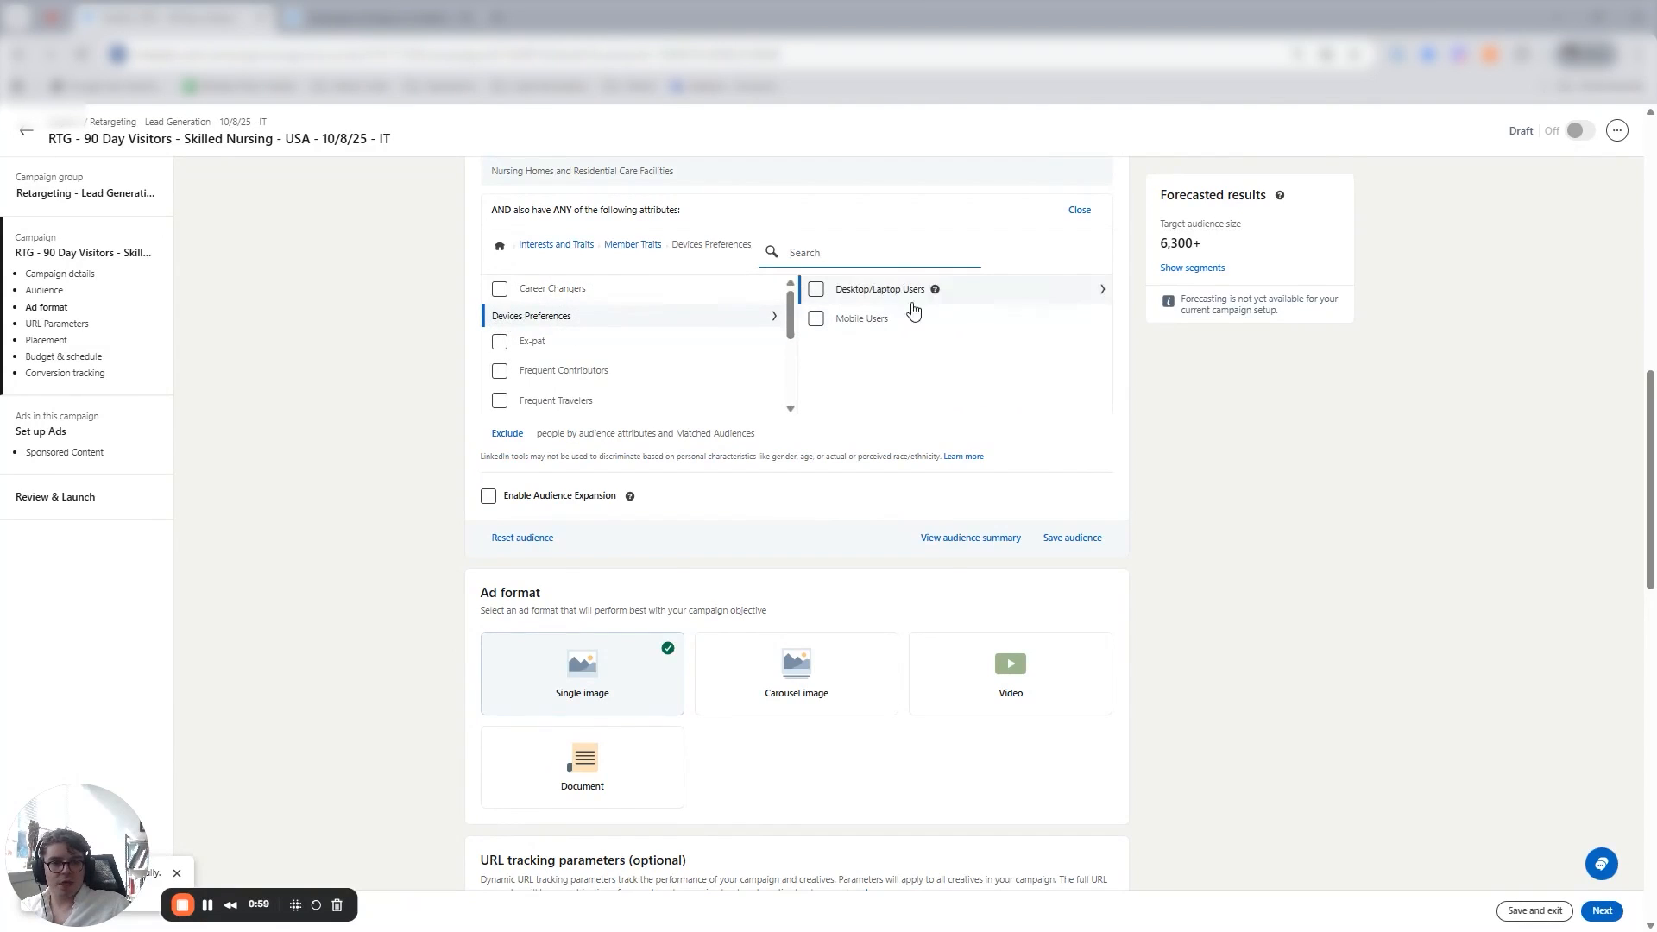
Narrow the audience to the Desktop/Laptop Users trait under Devices Preferences and return to the Member Traits list.
left_click(820, 291)
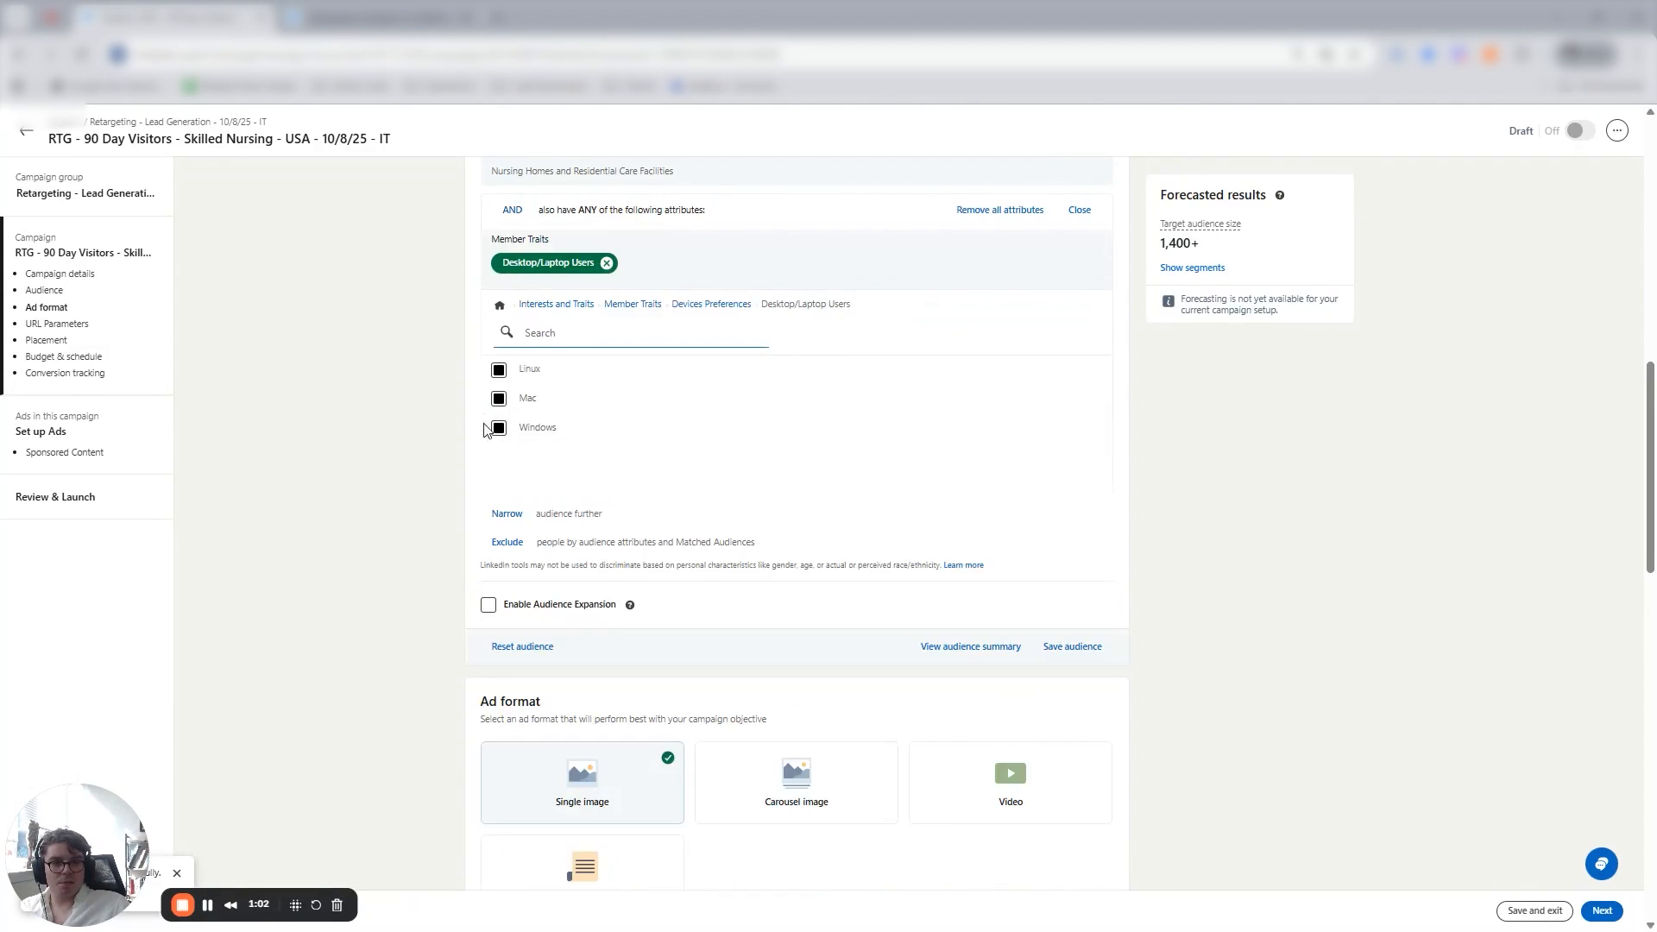
left_click(633, 304)
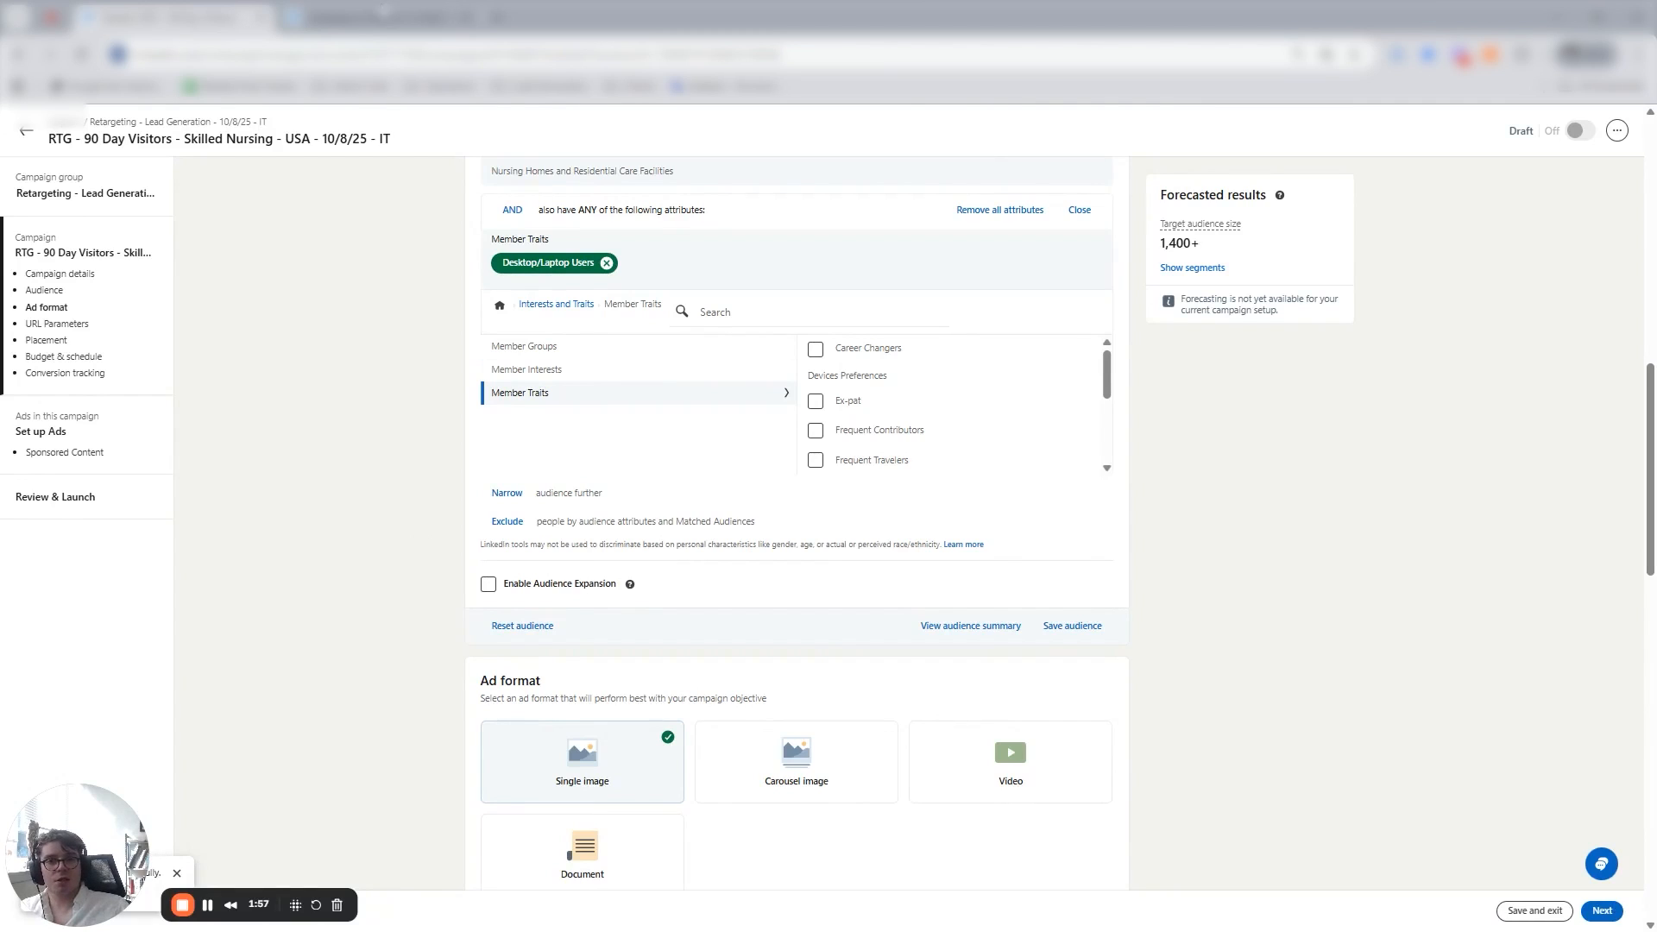
triple_click(237, 140)
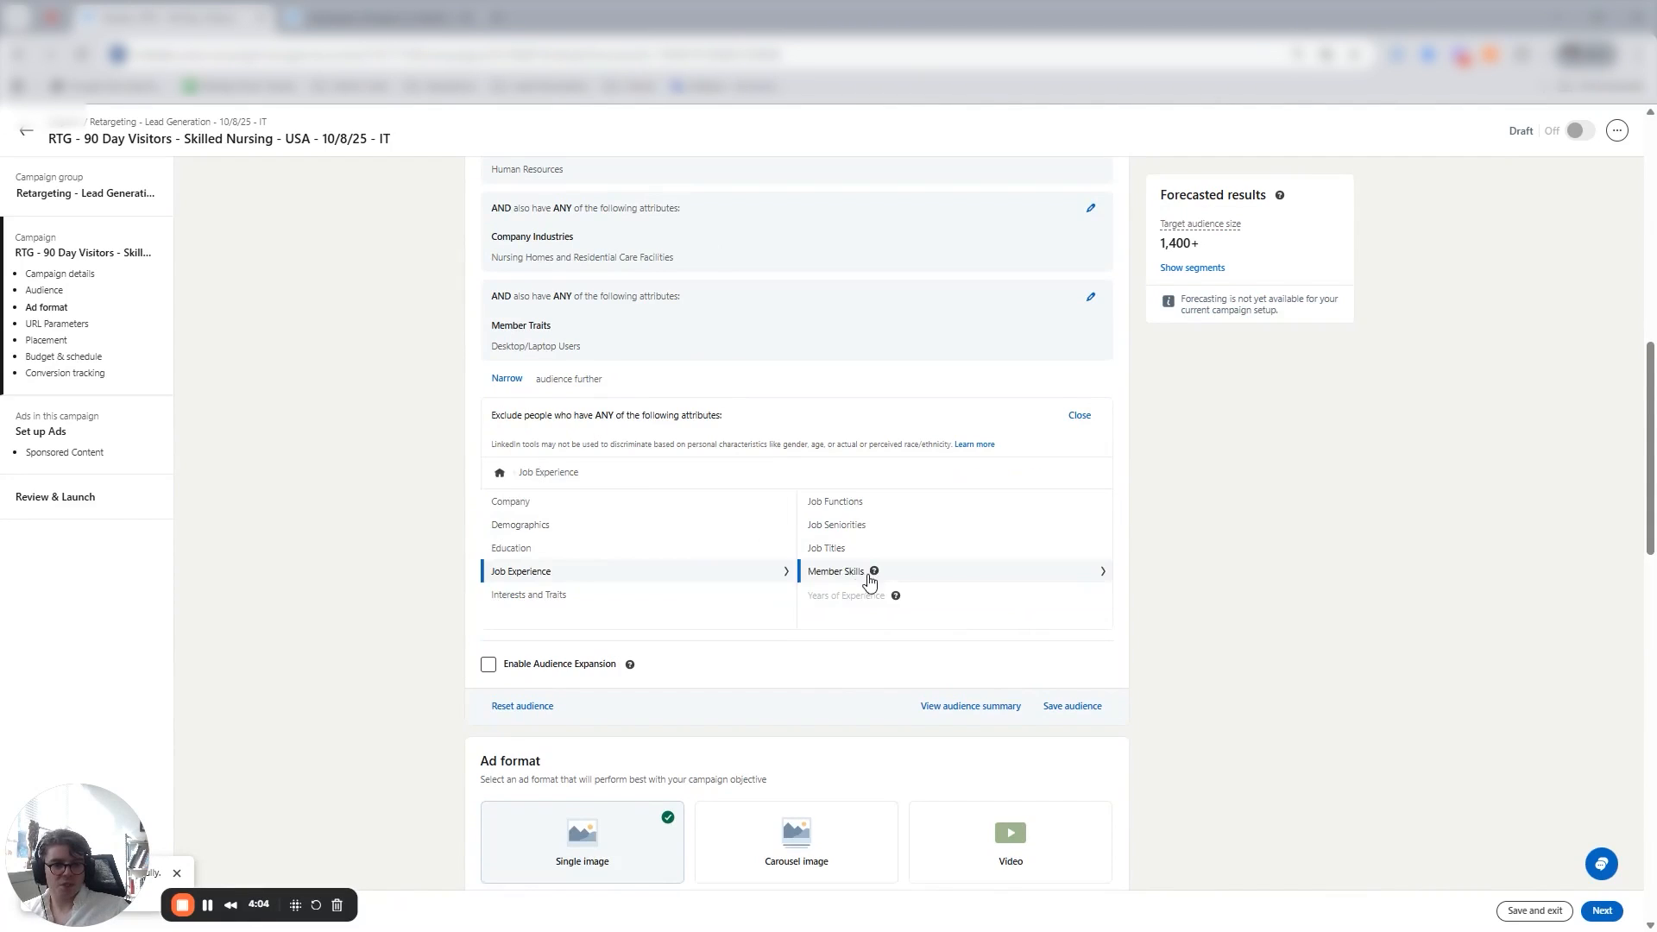
Exclude people with the Unpaid, Training and Entry job seniorities from the audience.
left_click(829, 550)
left_click(548, 472)
left_click(835, 525)
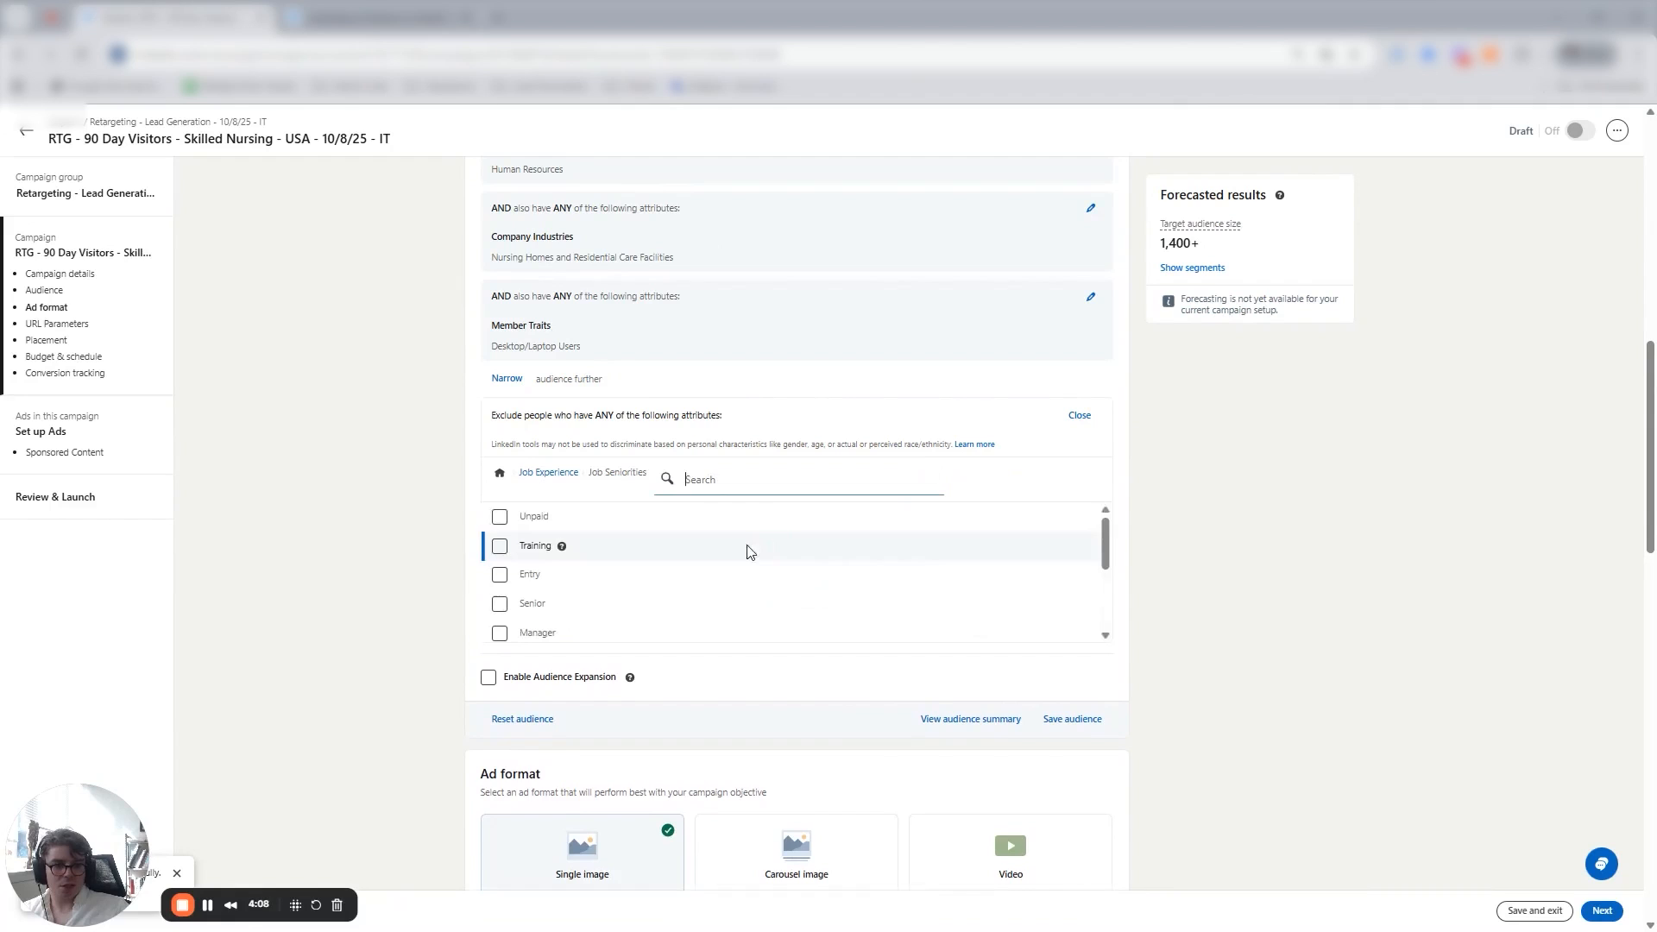
left_click(499, 517)
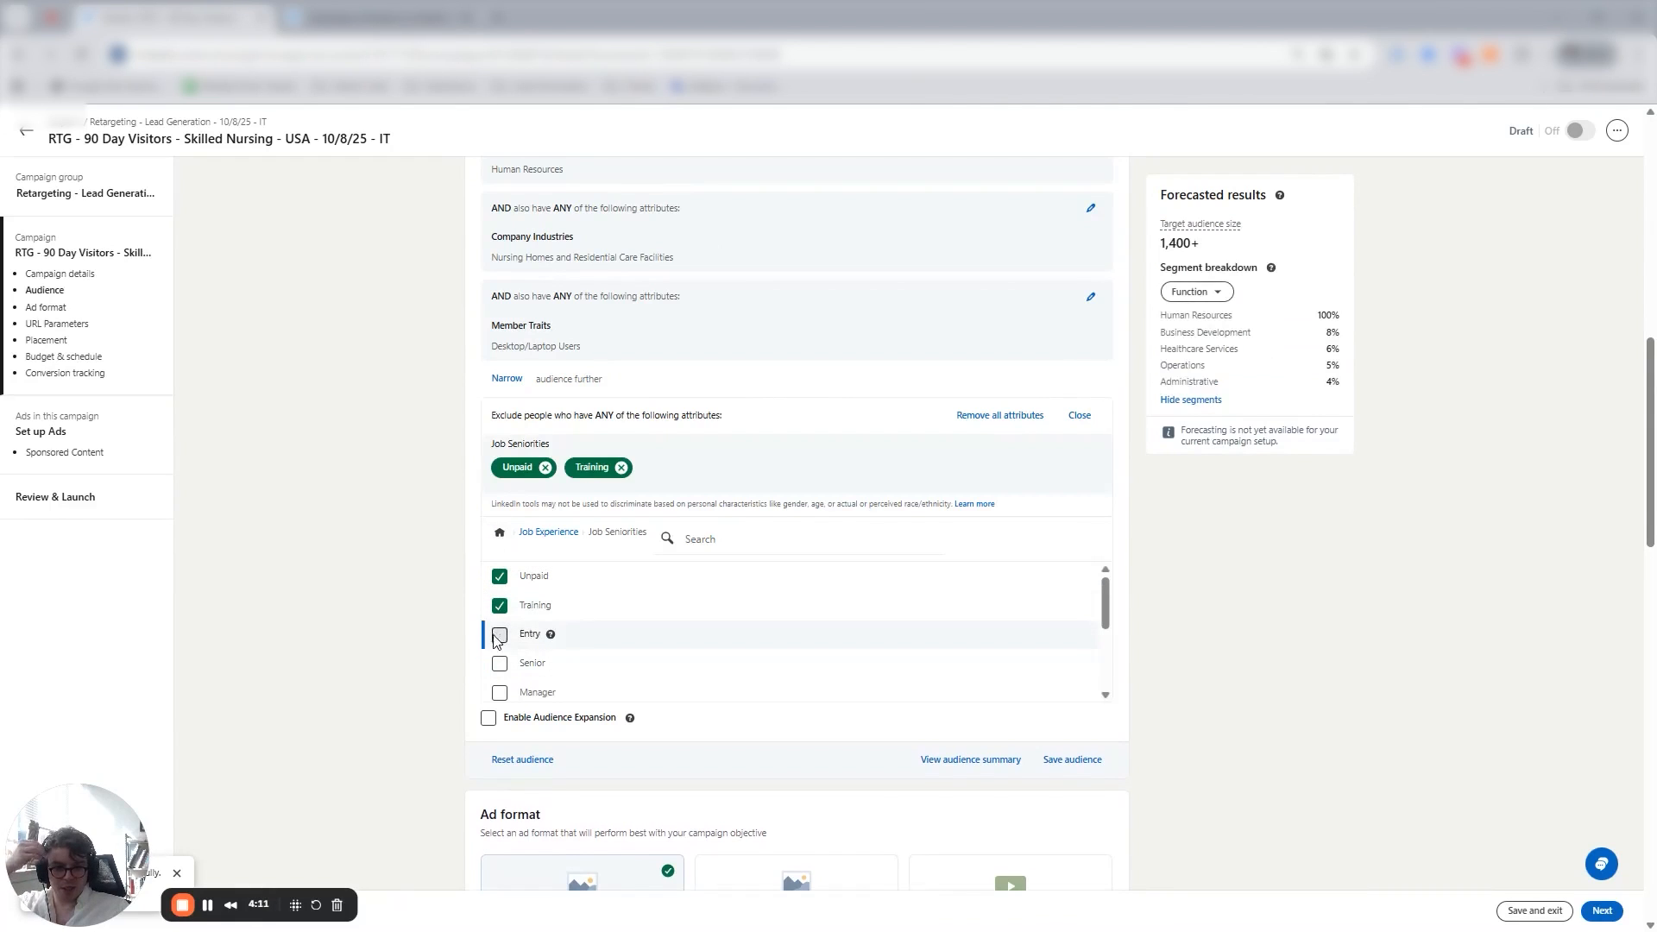
left_click(499, 634)
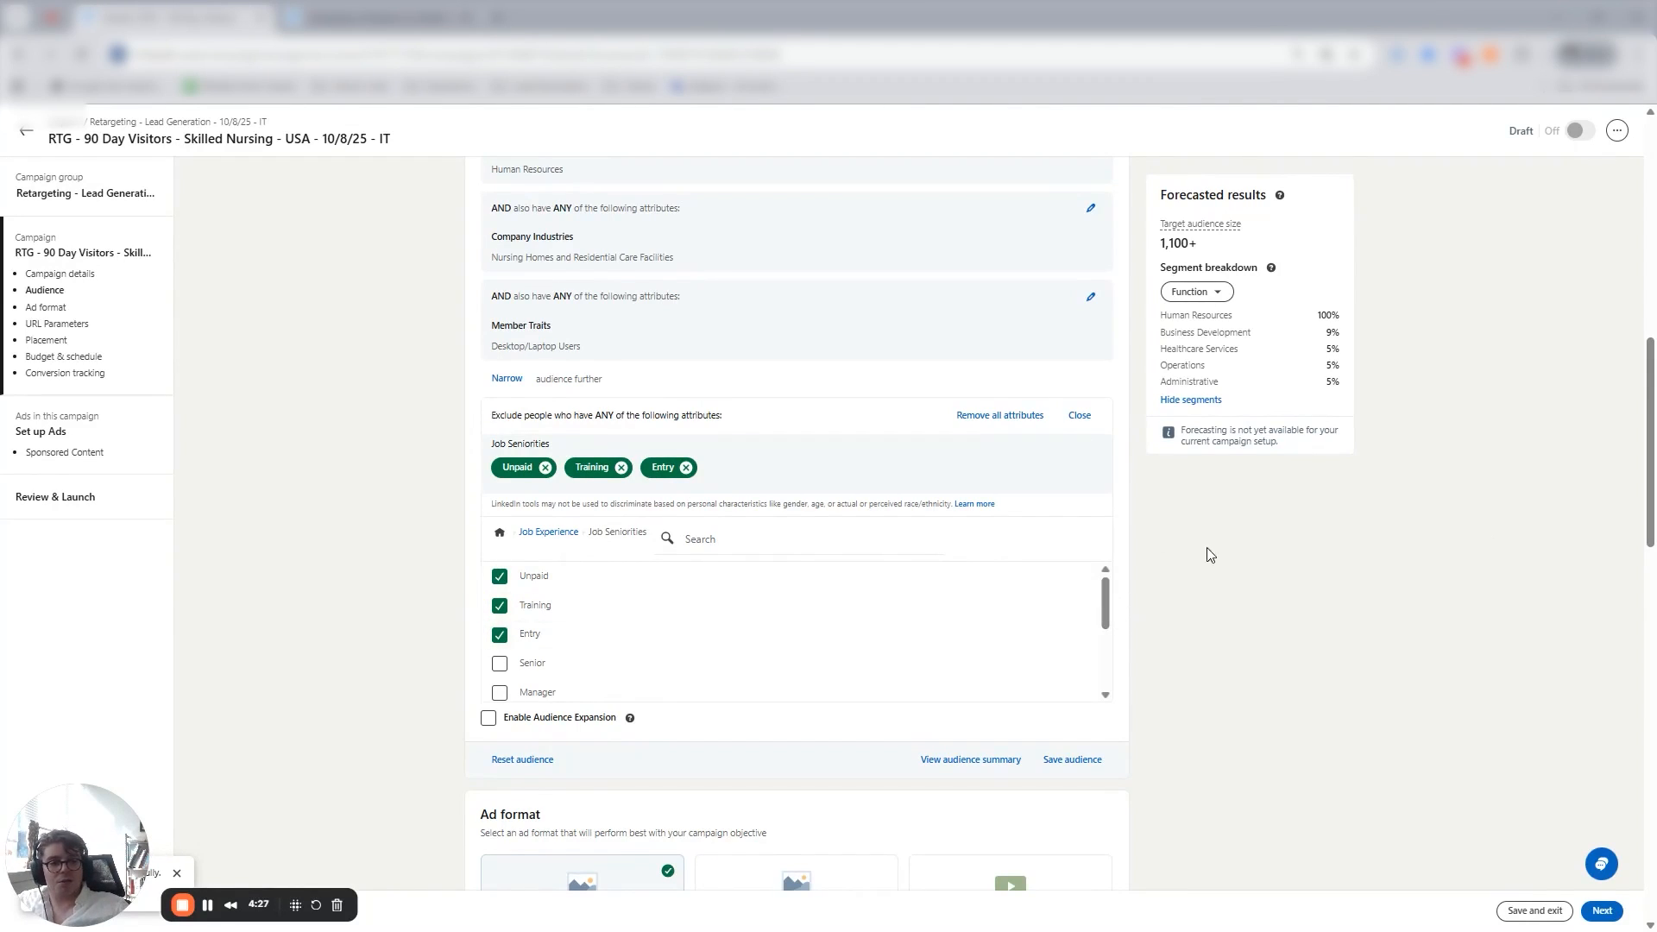
Review the Ad format options, try switching the draft to the Document format and dismiss the draft notice.
left_click_drag(952, 503, 490, 503)
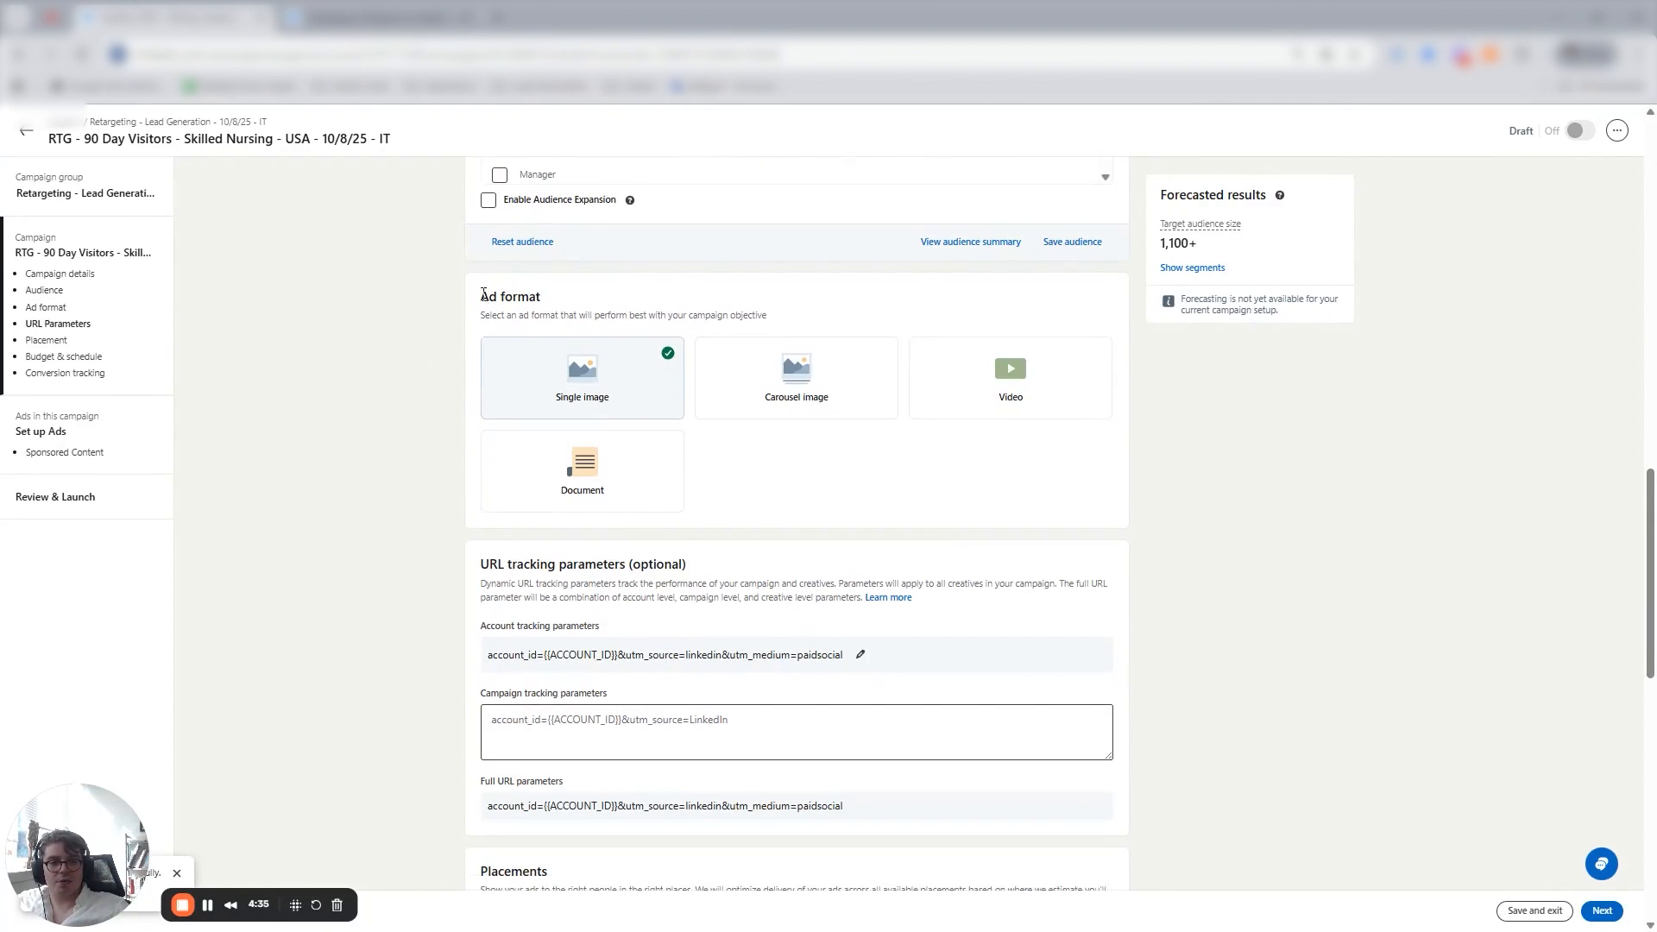
left_click_drag(484, 296, 763, 318)
left_click(218, 257)
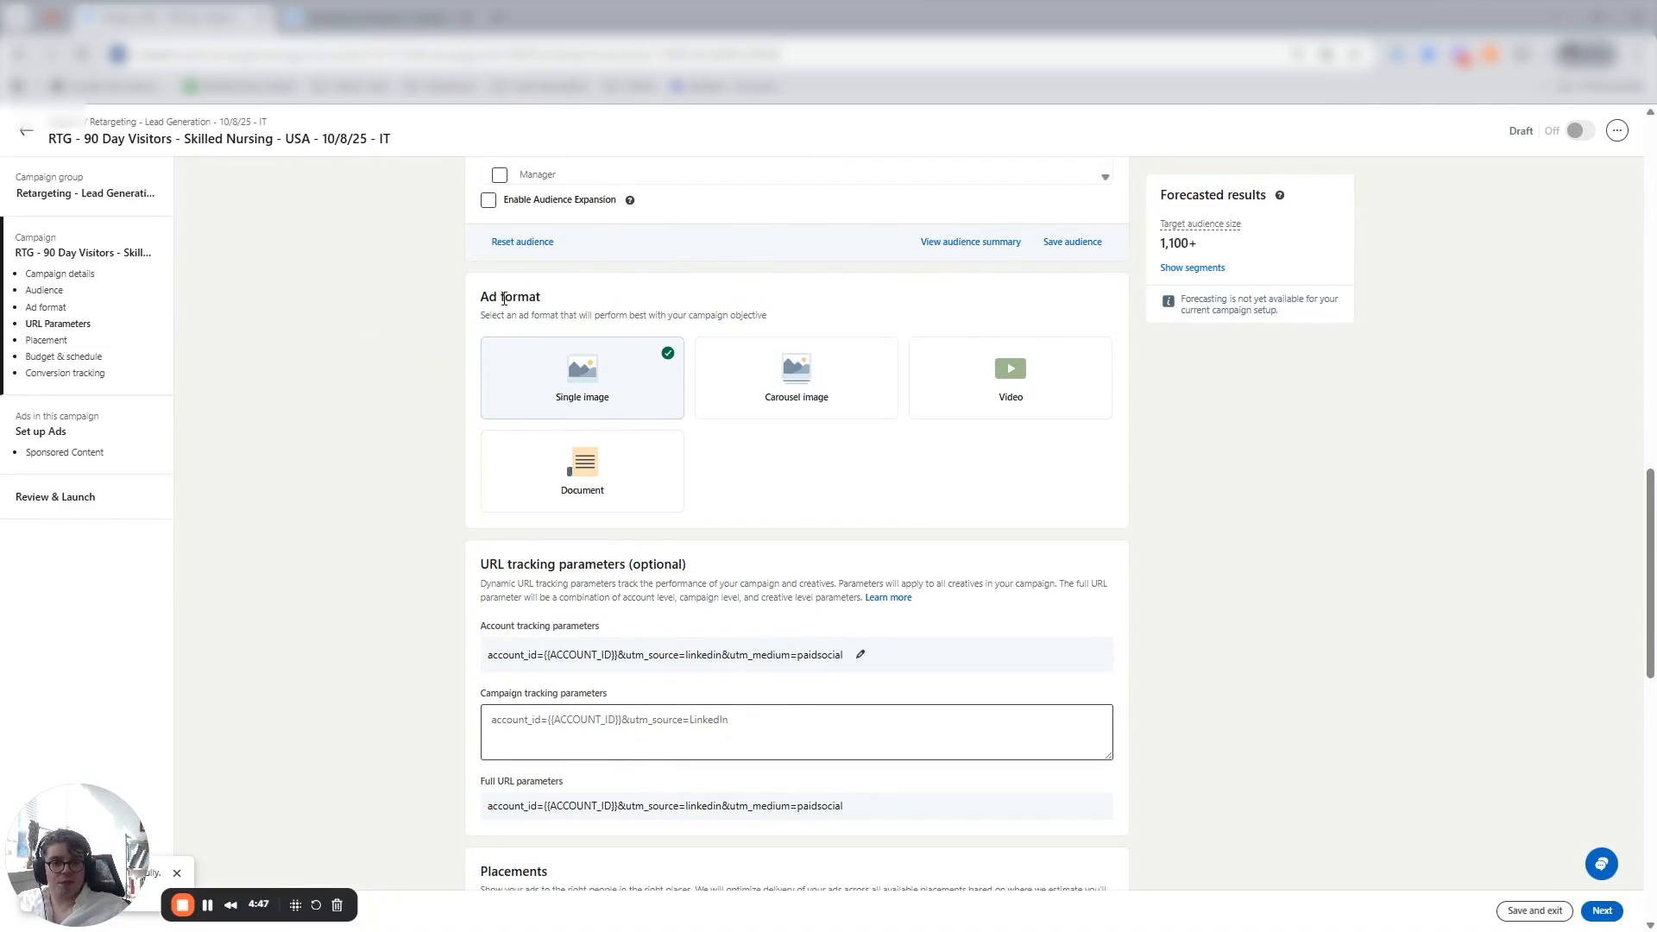
triple_click(485, 295)
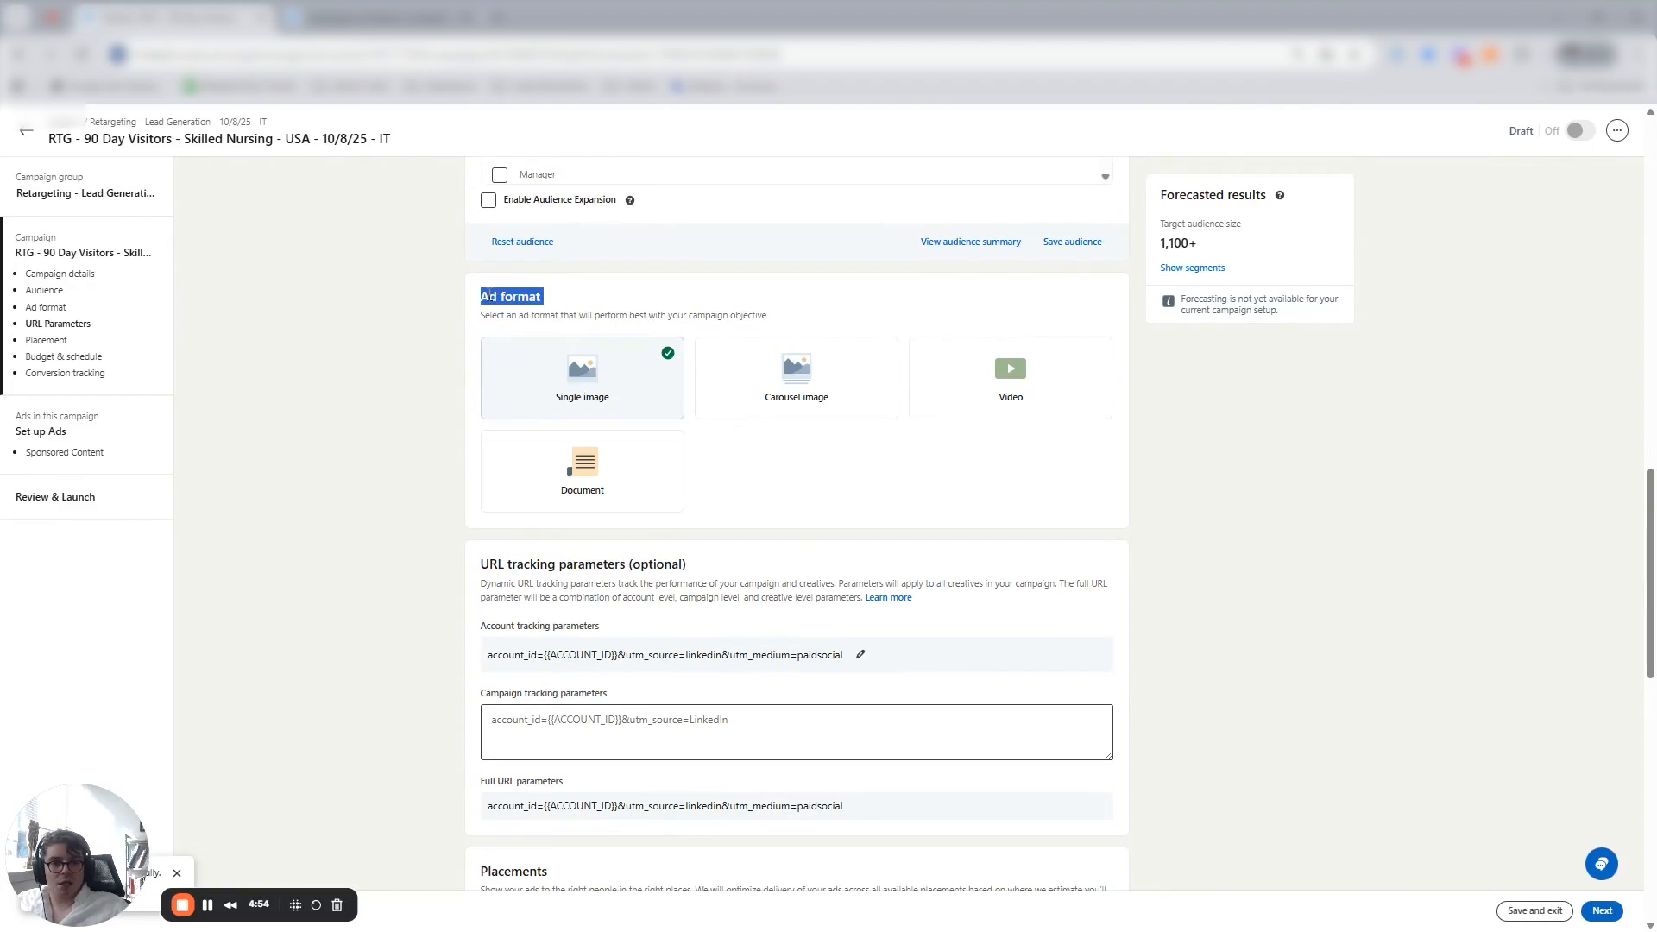
left_click_drag(481, 295, 802, 318)
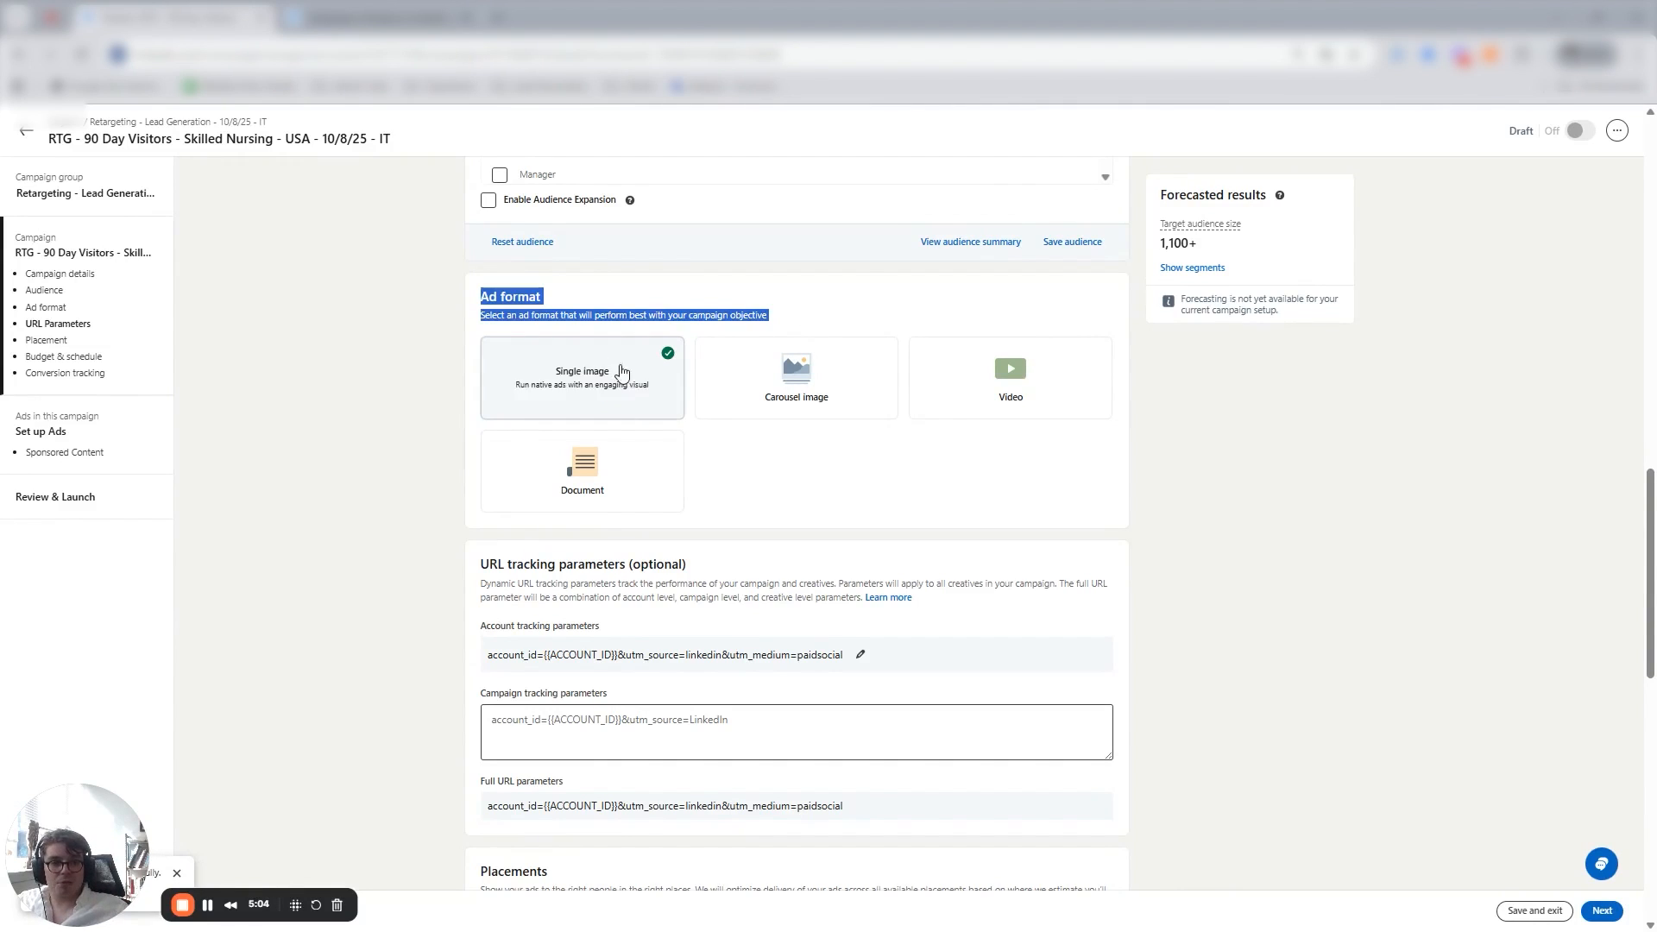
scroll(594, 477, "down", 1)
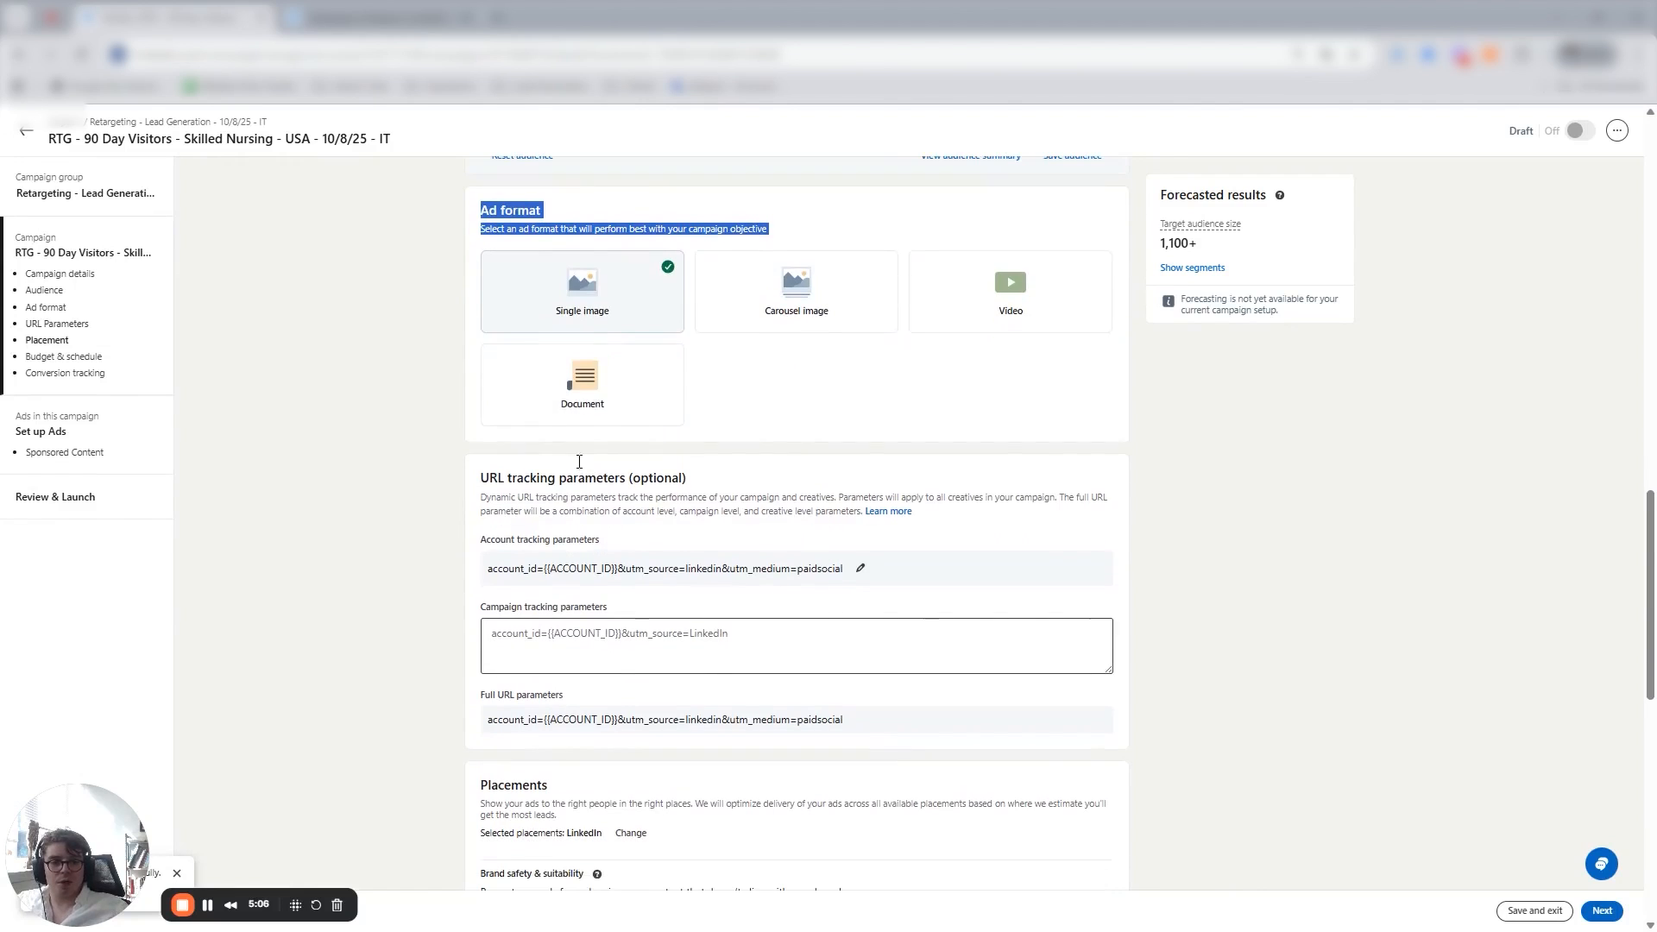
left_click(619, 371)
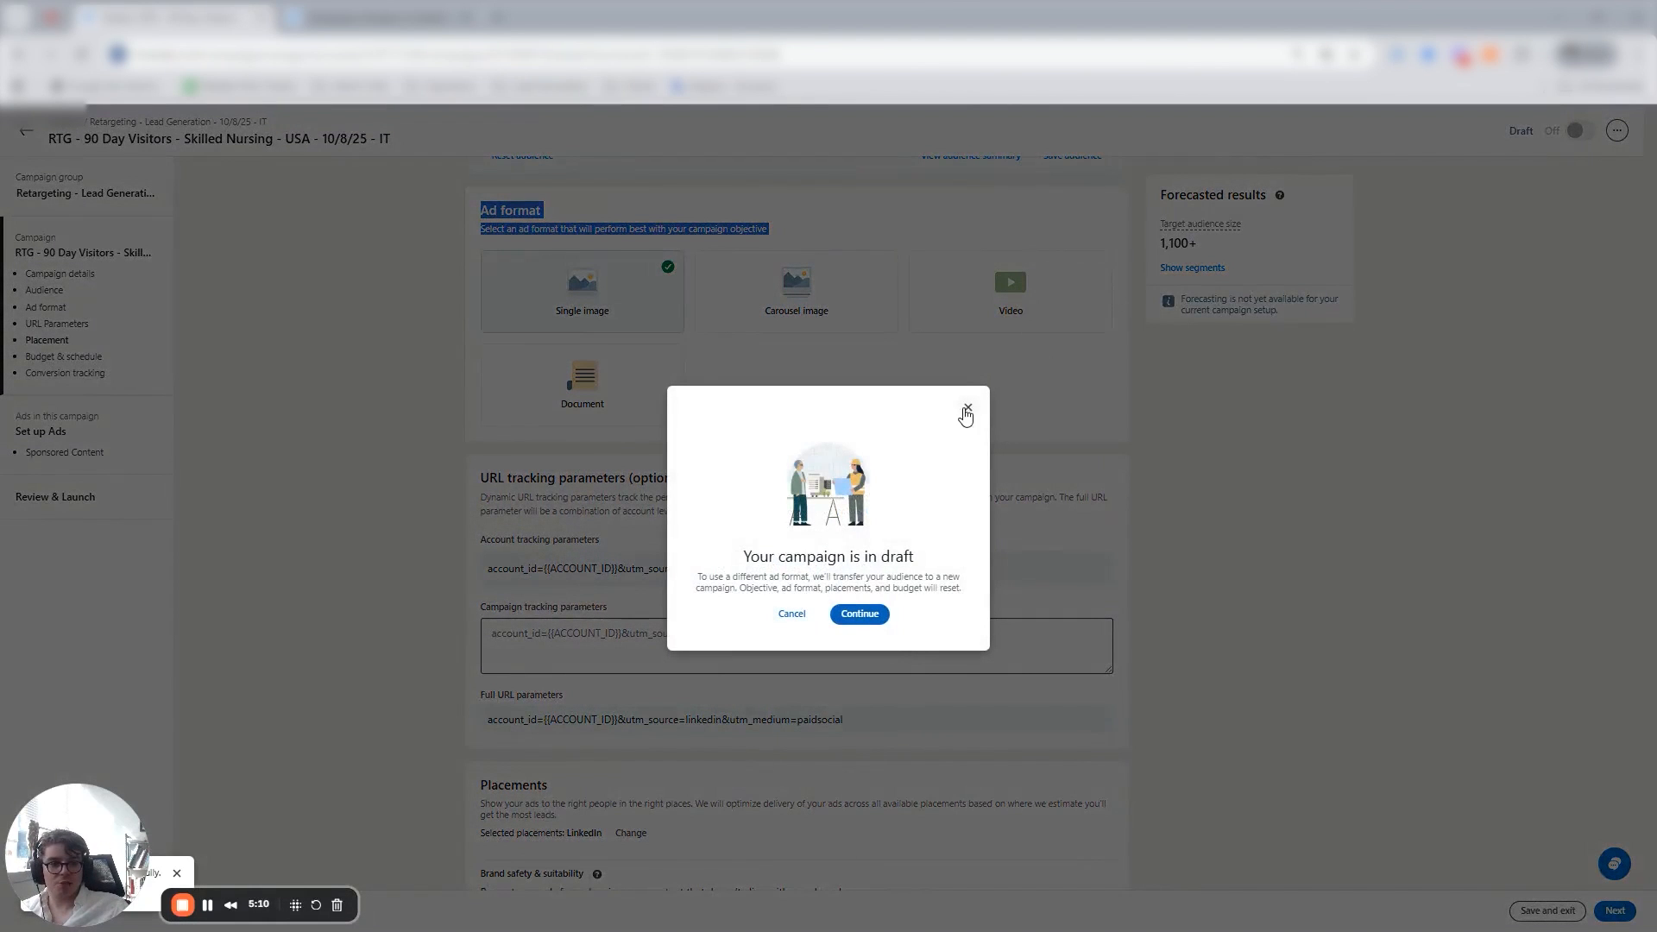
left_click(971, 406)
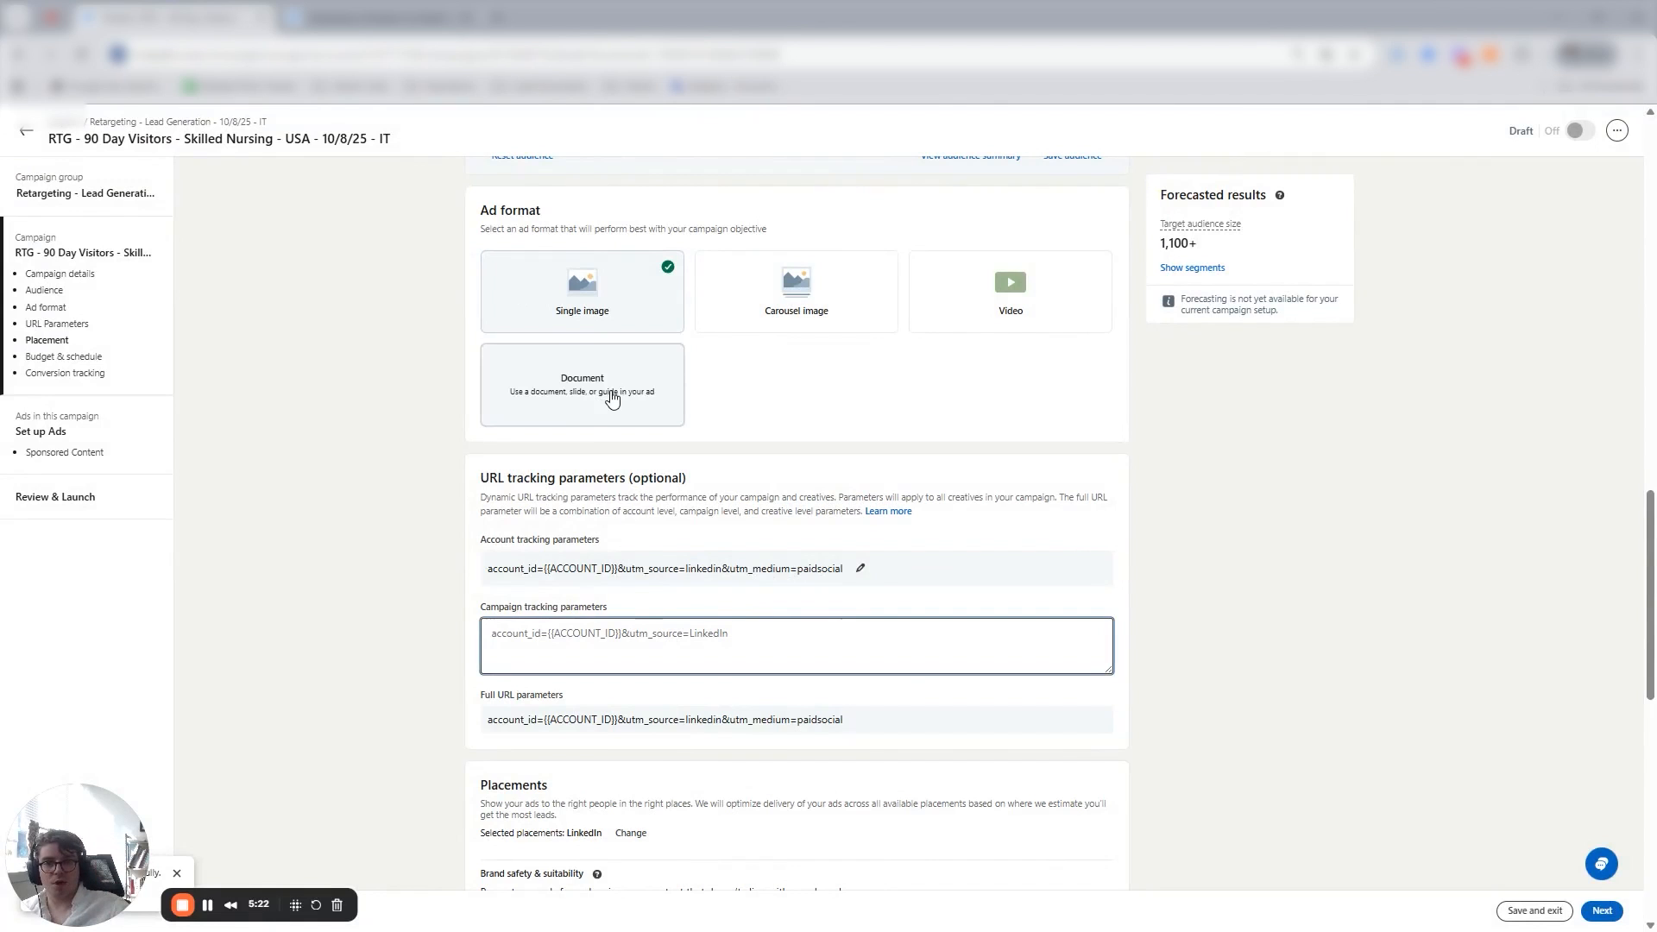
Copy the campaign name, continue into a new campaign for the Document format and paste the copied name as its campaign name.
triple_click(301, 138)
key("ctrl+c")
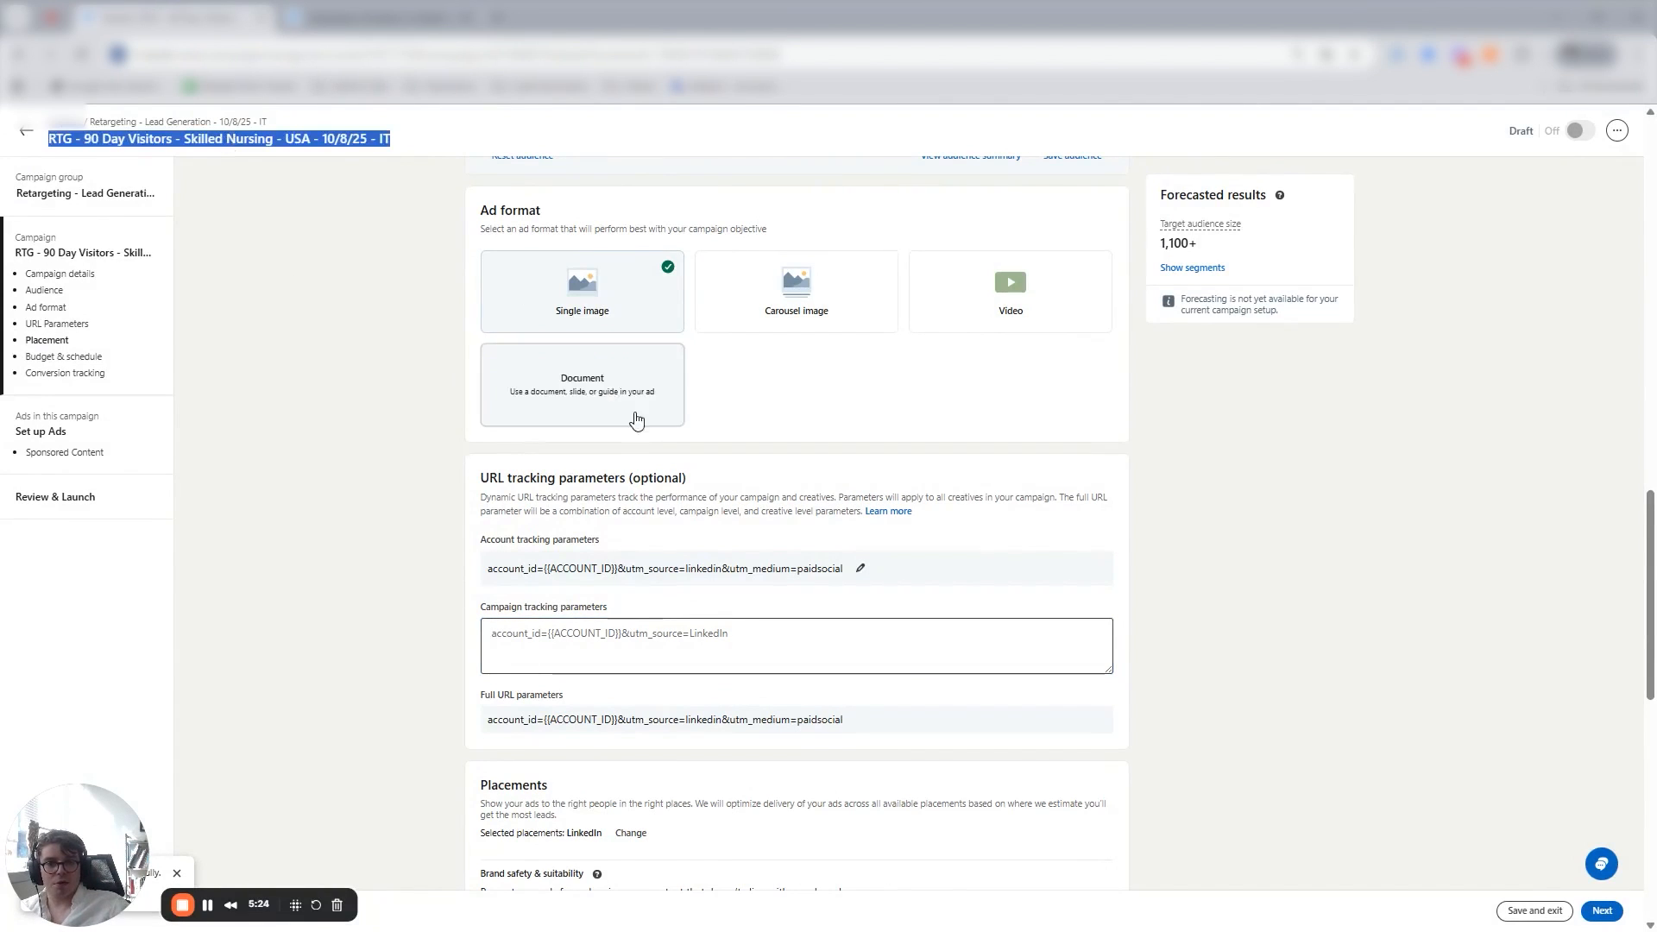
left_click(591, 384)
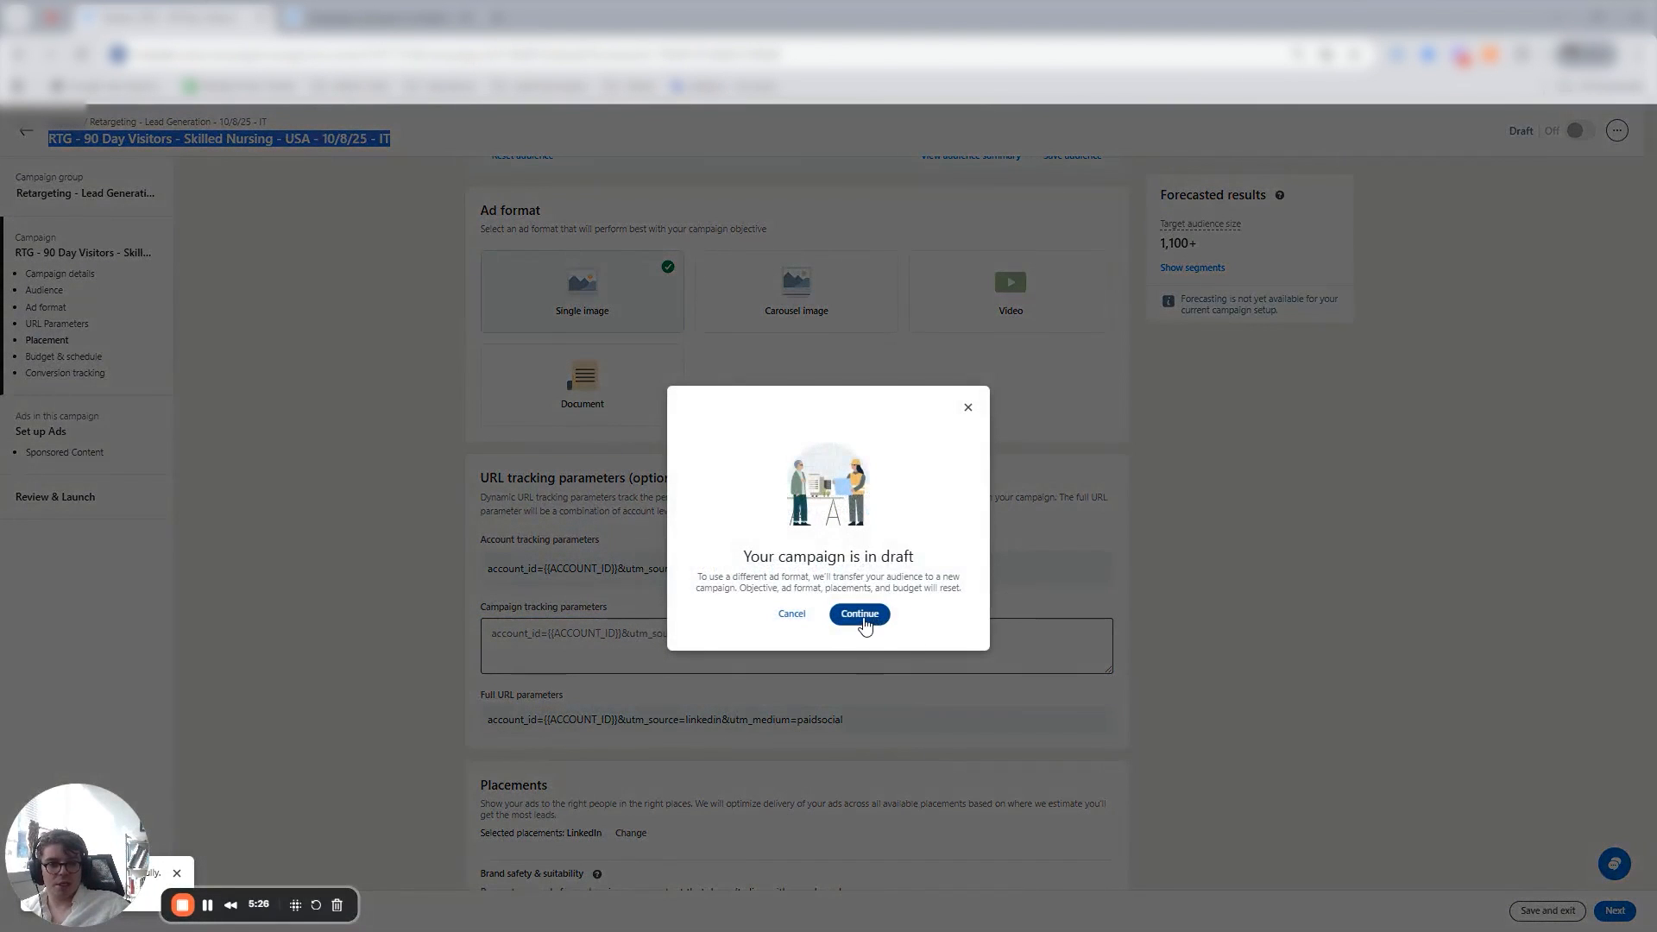
left_click(859, 615)
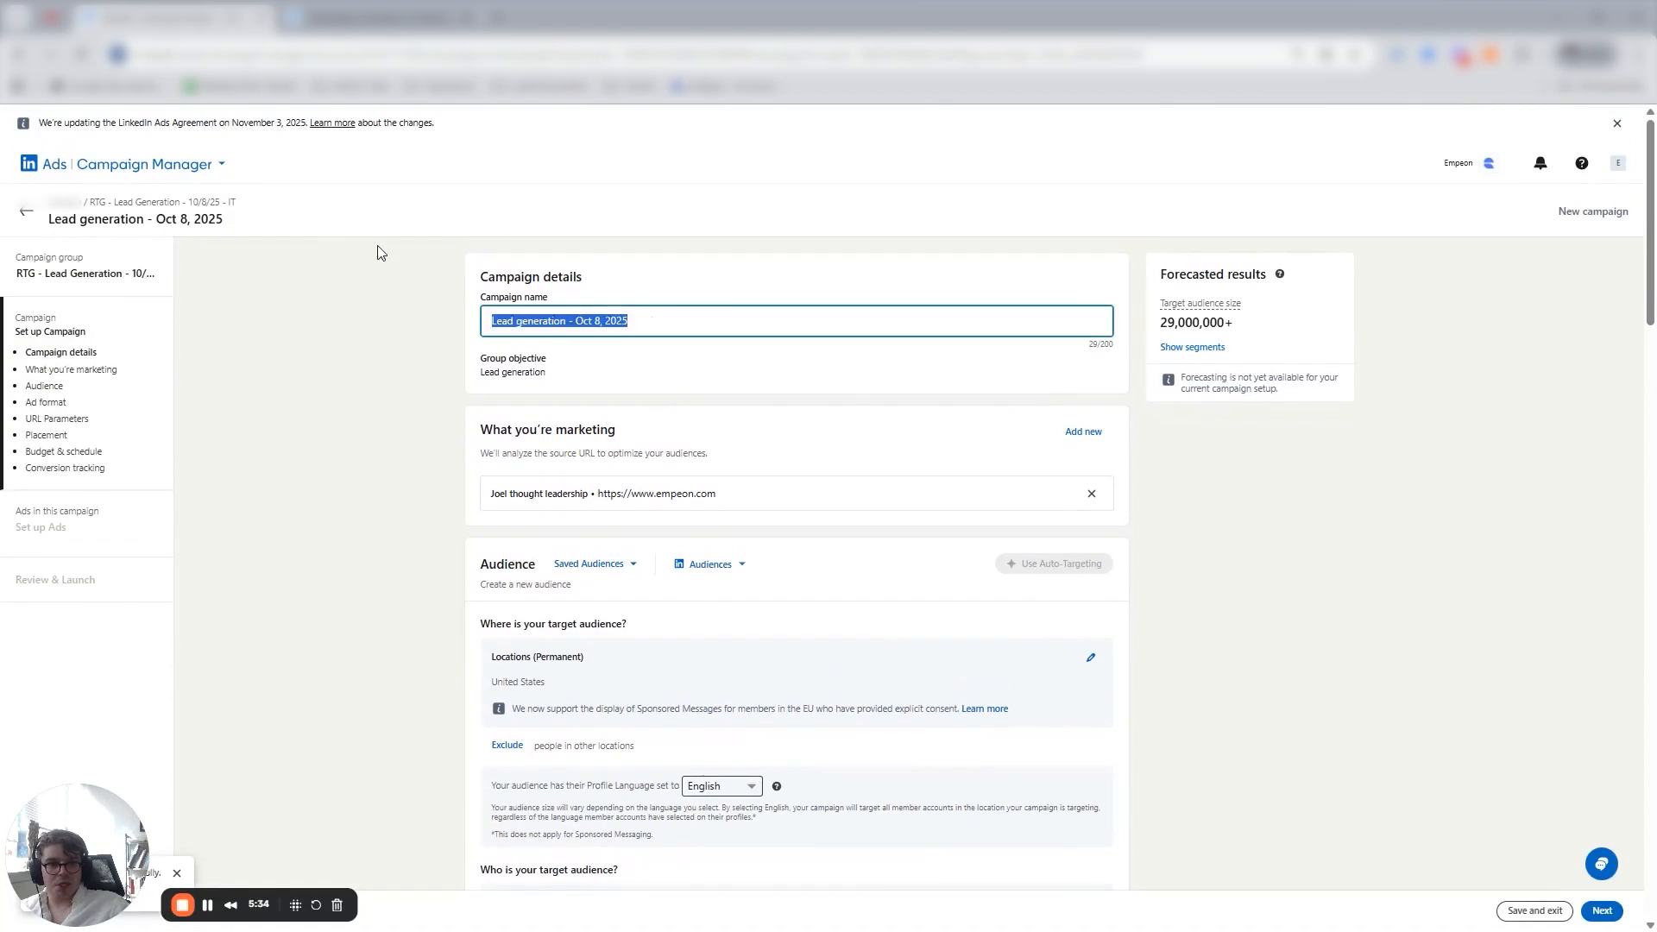
key("ctrl+v")
Review the transferred audience attributes, budget and bidding settings, and the LinkedIn Audience Network placement of the new campaign.
scroll(1424, 475, "down", 9)
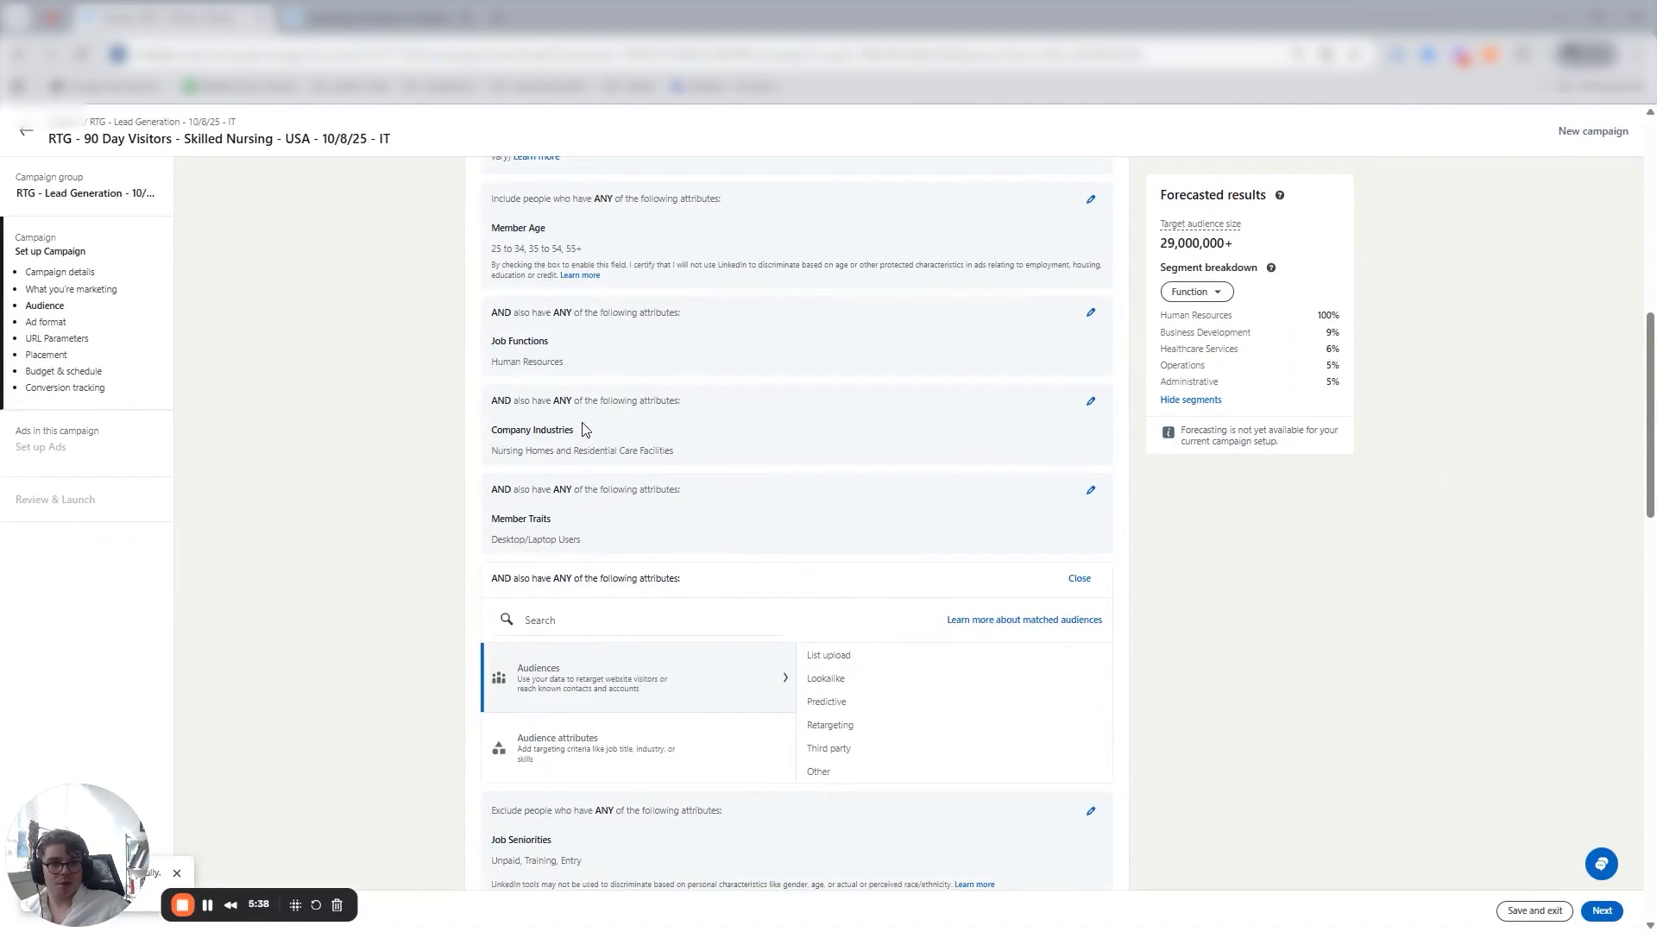
scroll(703, 298, "up", 2)
scroll(656, 380, "down", 7)
scroll(681, 393, "up", 7)
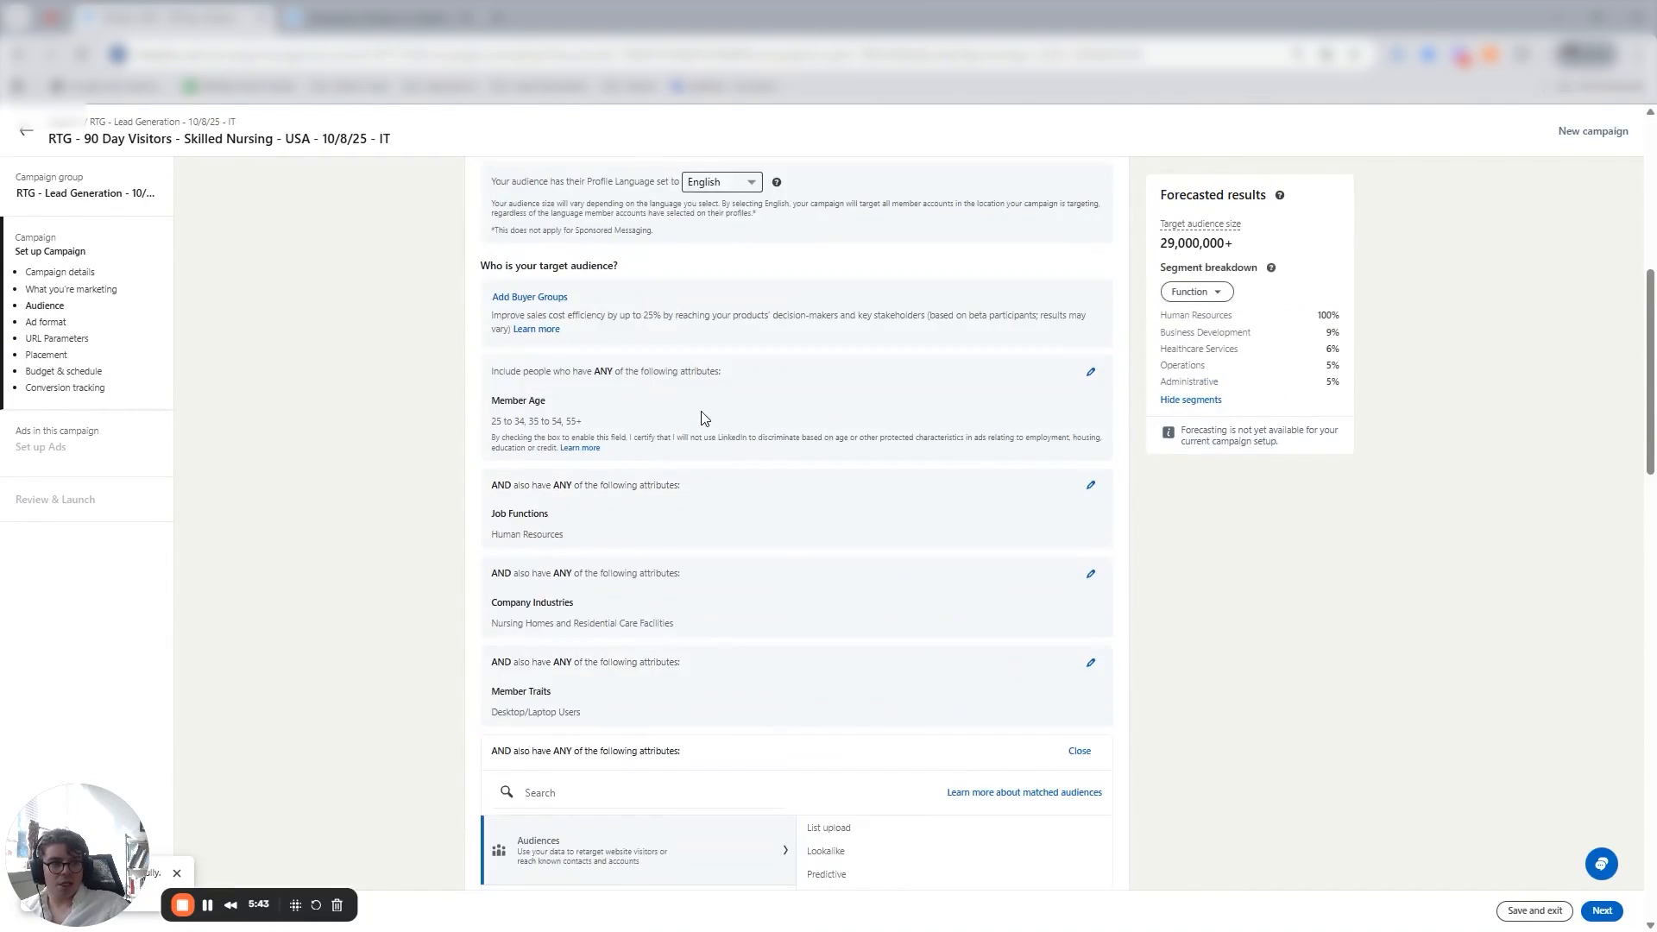
scroll(702, 414, "down", 6)
left_click(626, 570)
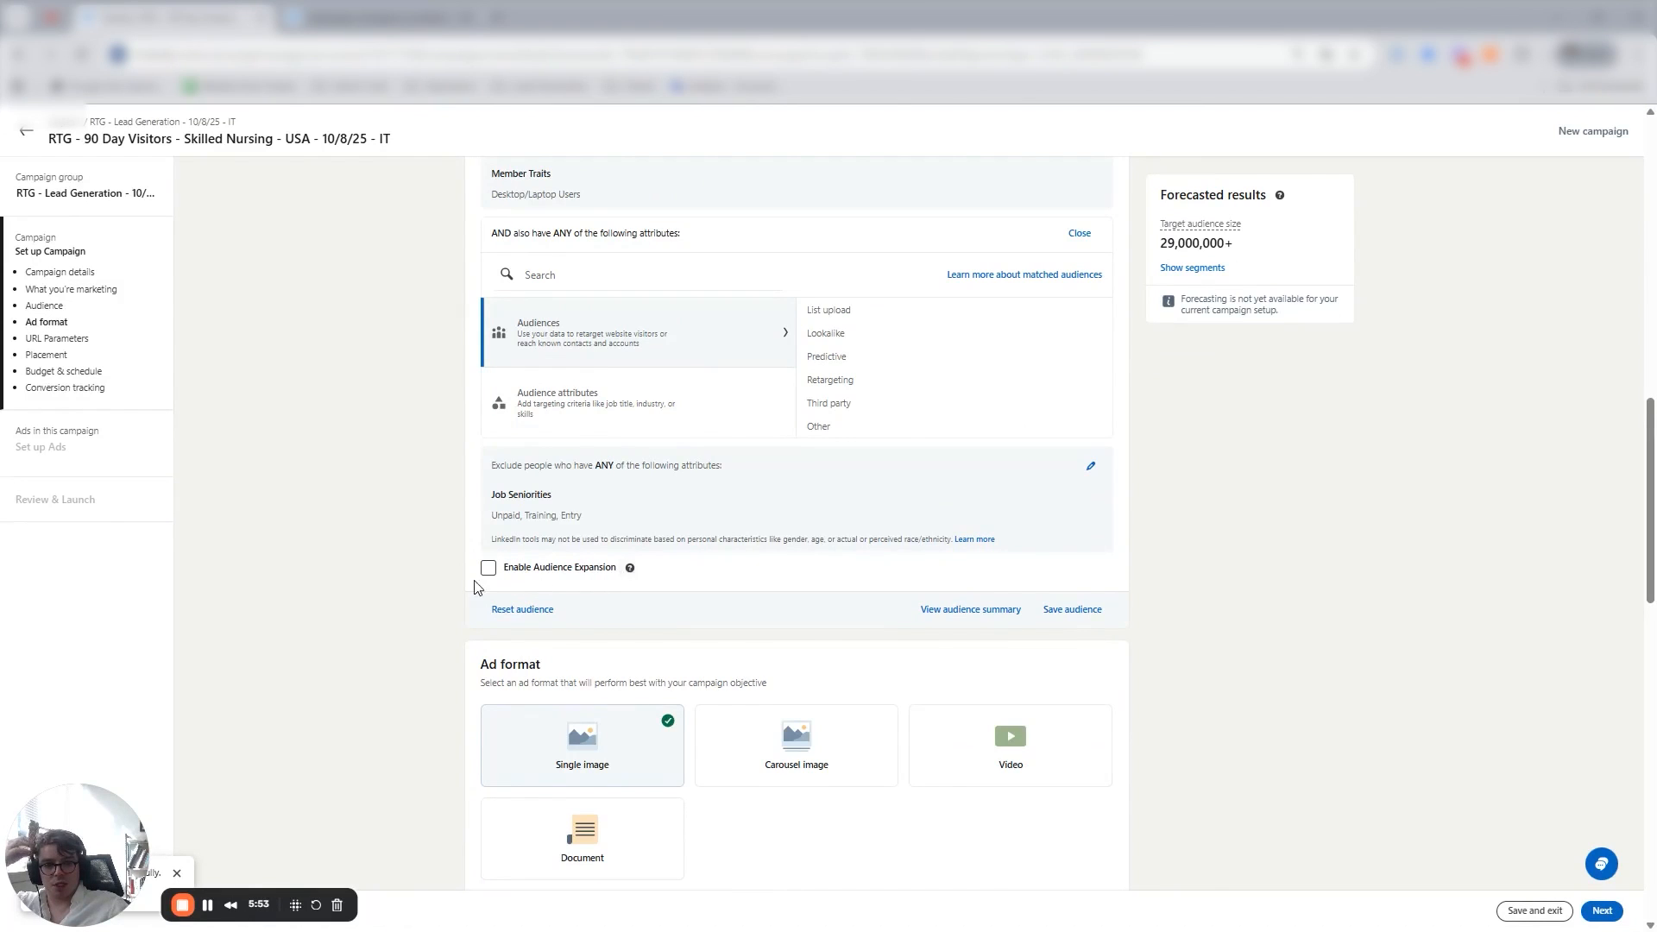
scroll(573, 578, "down", 5)
scroll(621, 579, "down", 8)
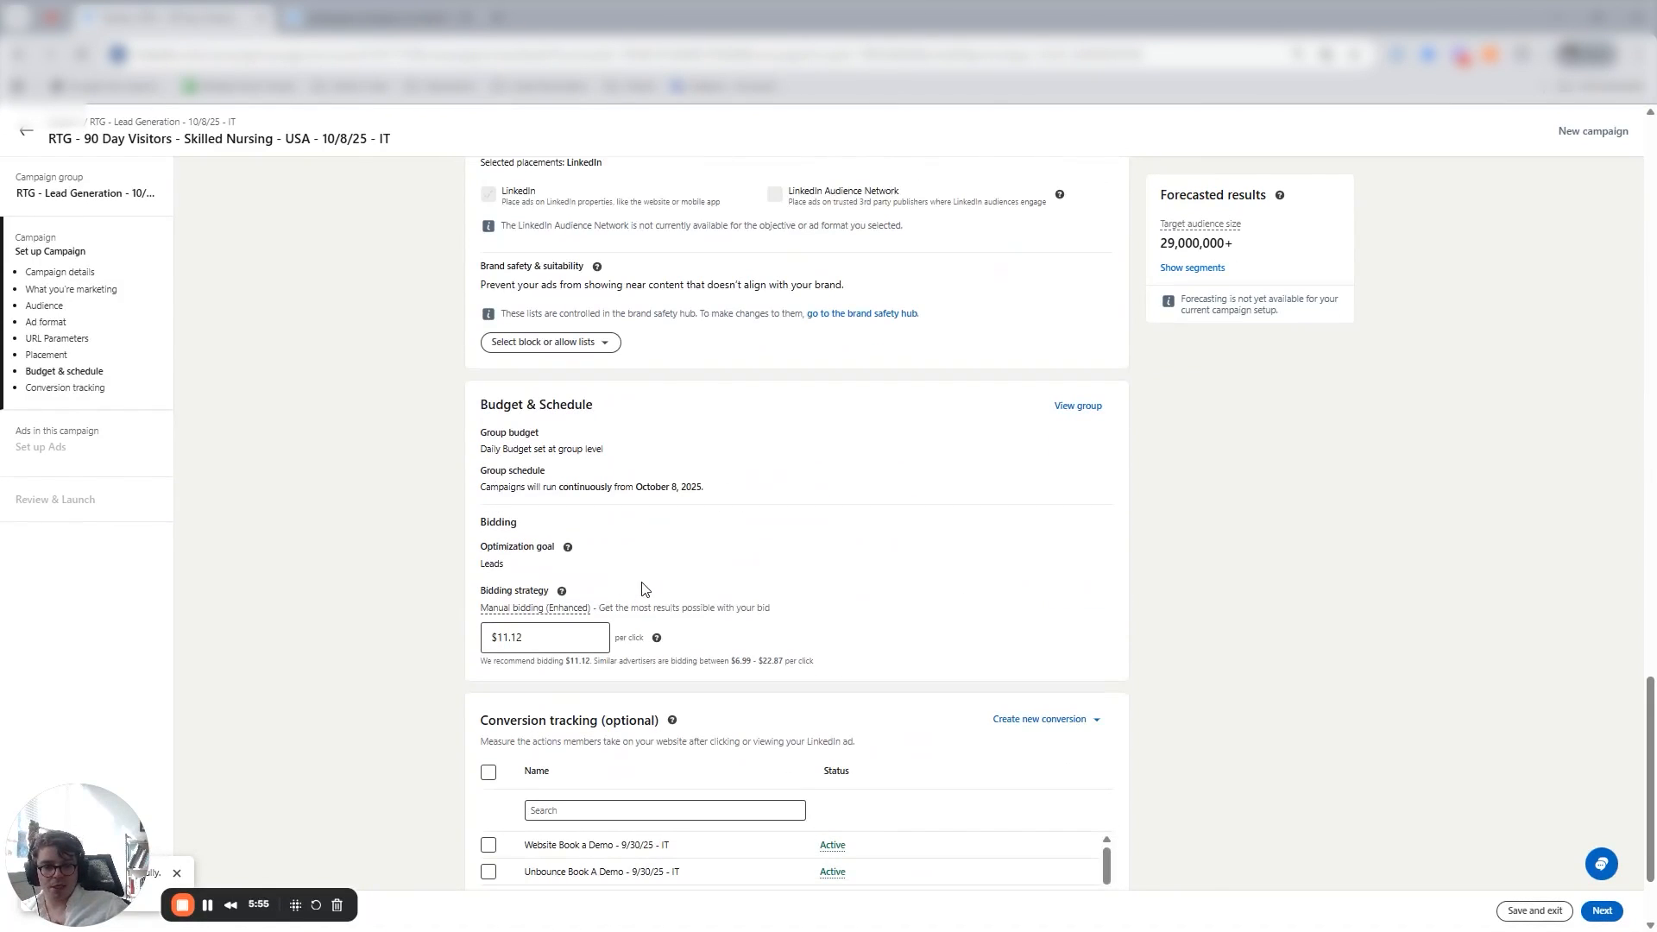
scroll(659, 403, "up", 3)
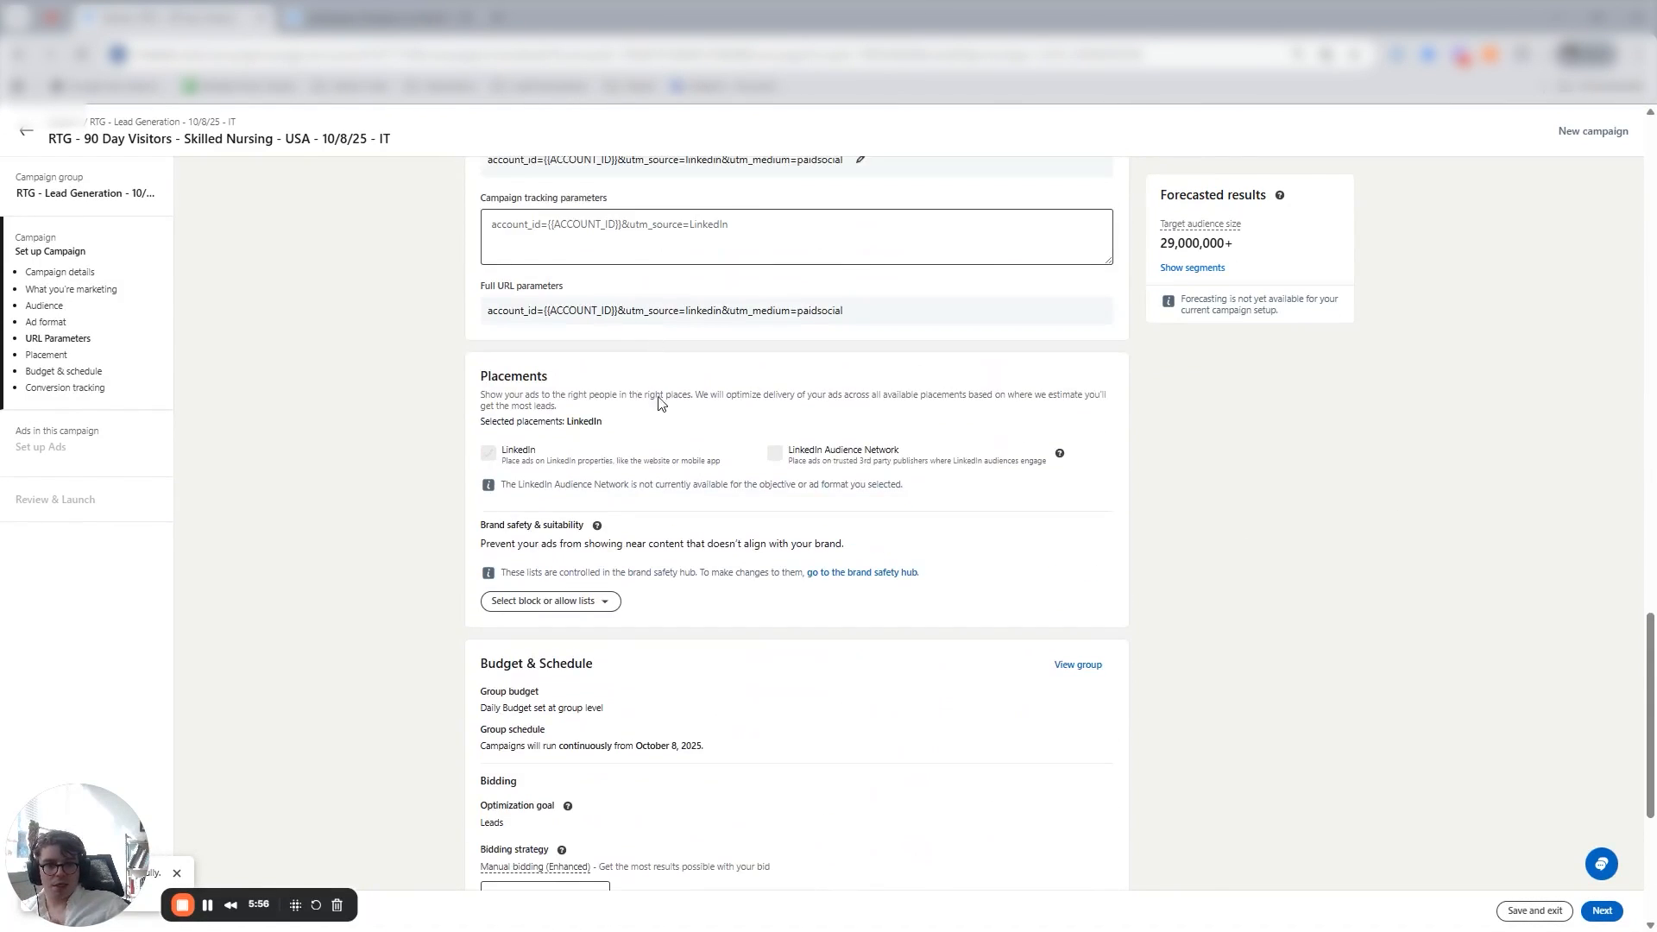
triple_click(889, 450)
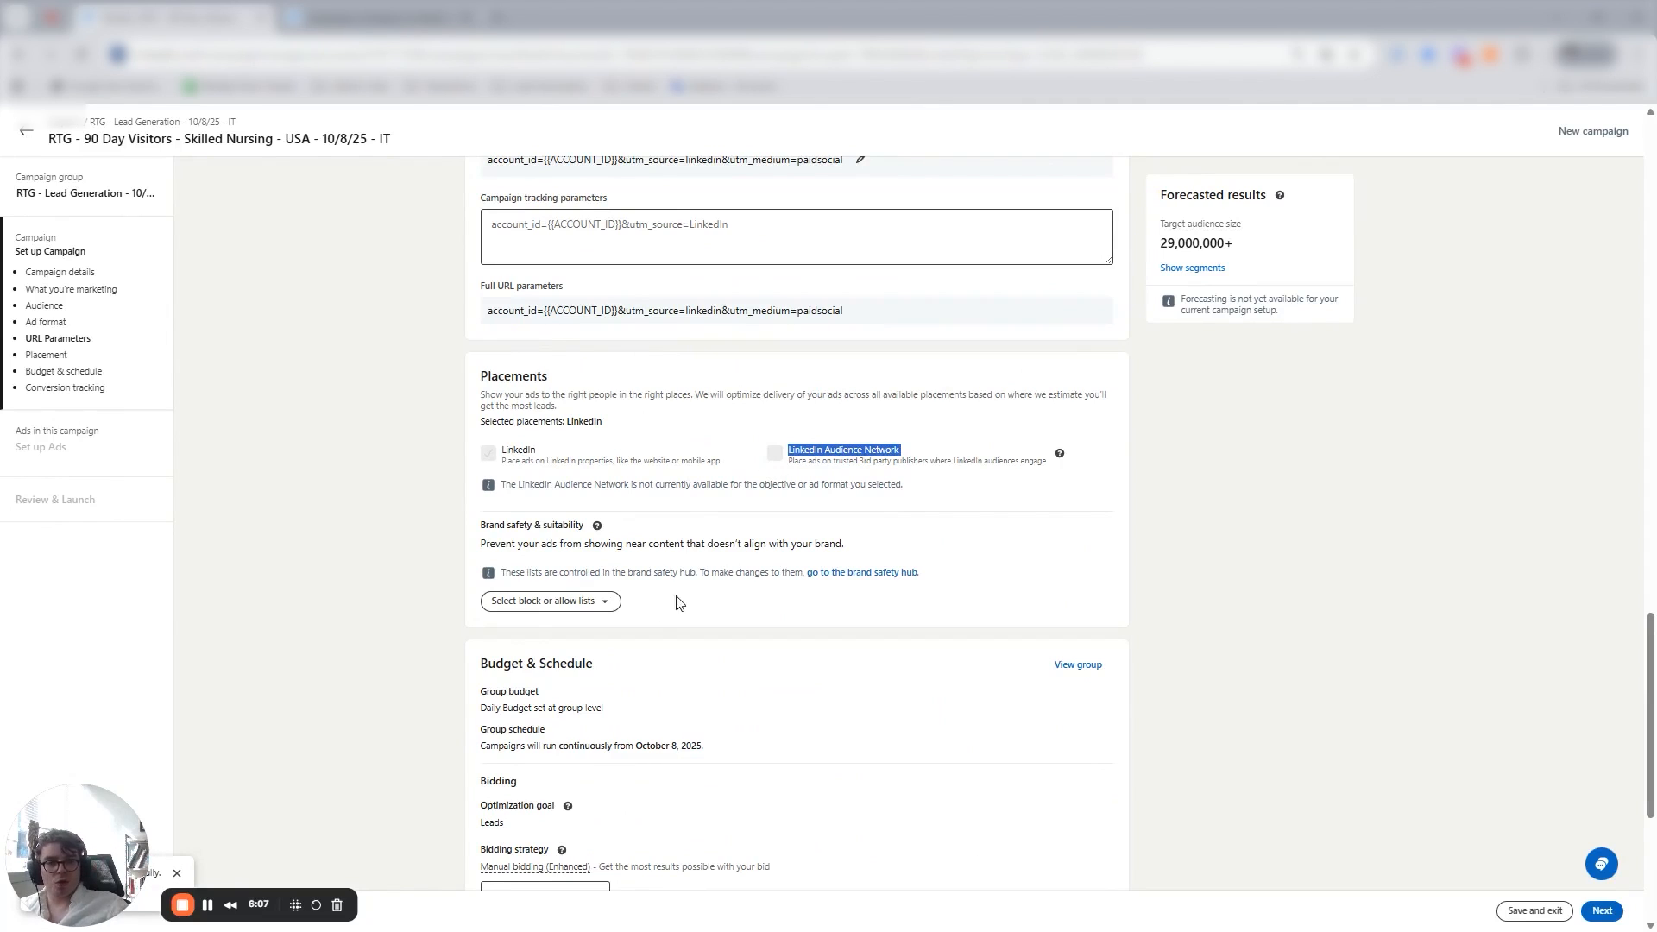
Choose Document as the ad format and examine the account tracking parameters, including the account_id part.
scroll(681, 601, "up", 6)
scroll(653, 455, "up", 2)
left_click(663, 653)
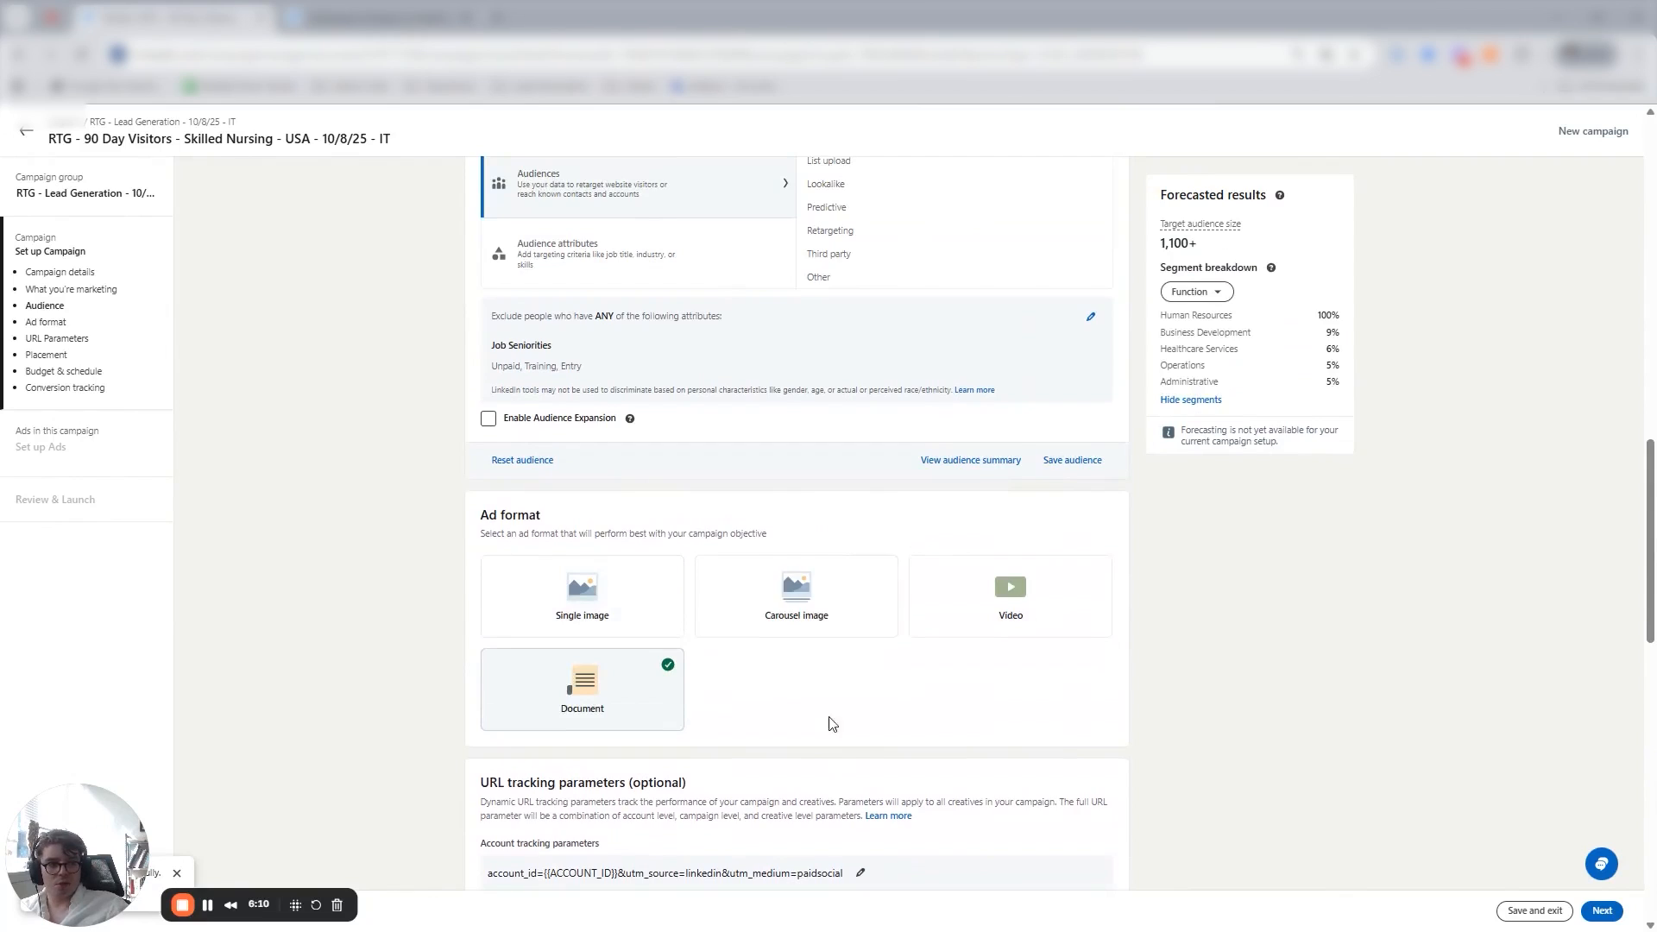
scroll(831, 722, "down", 3)
left_click_drag(488, 615, 814, 631)
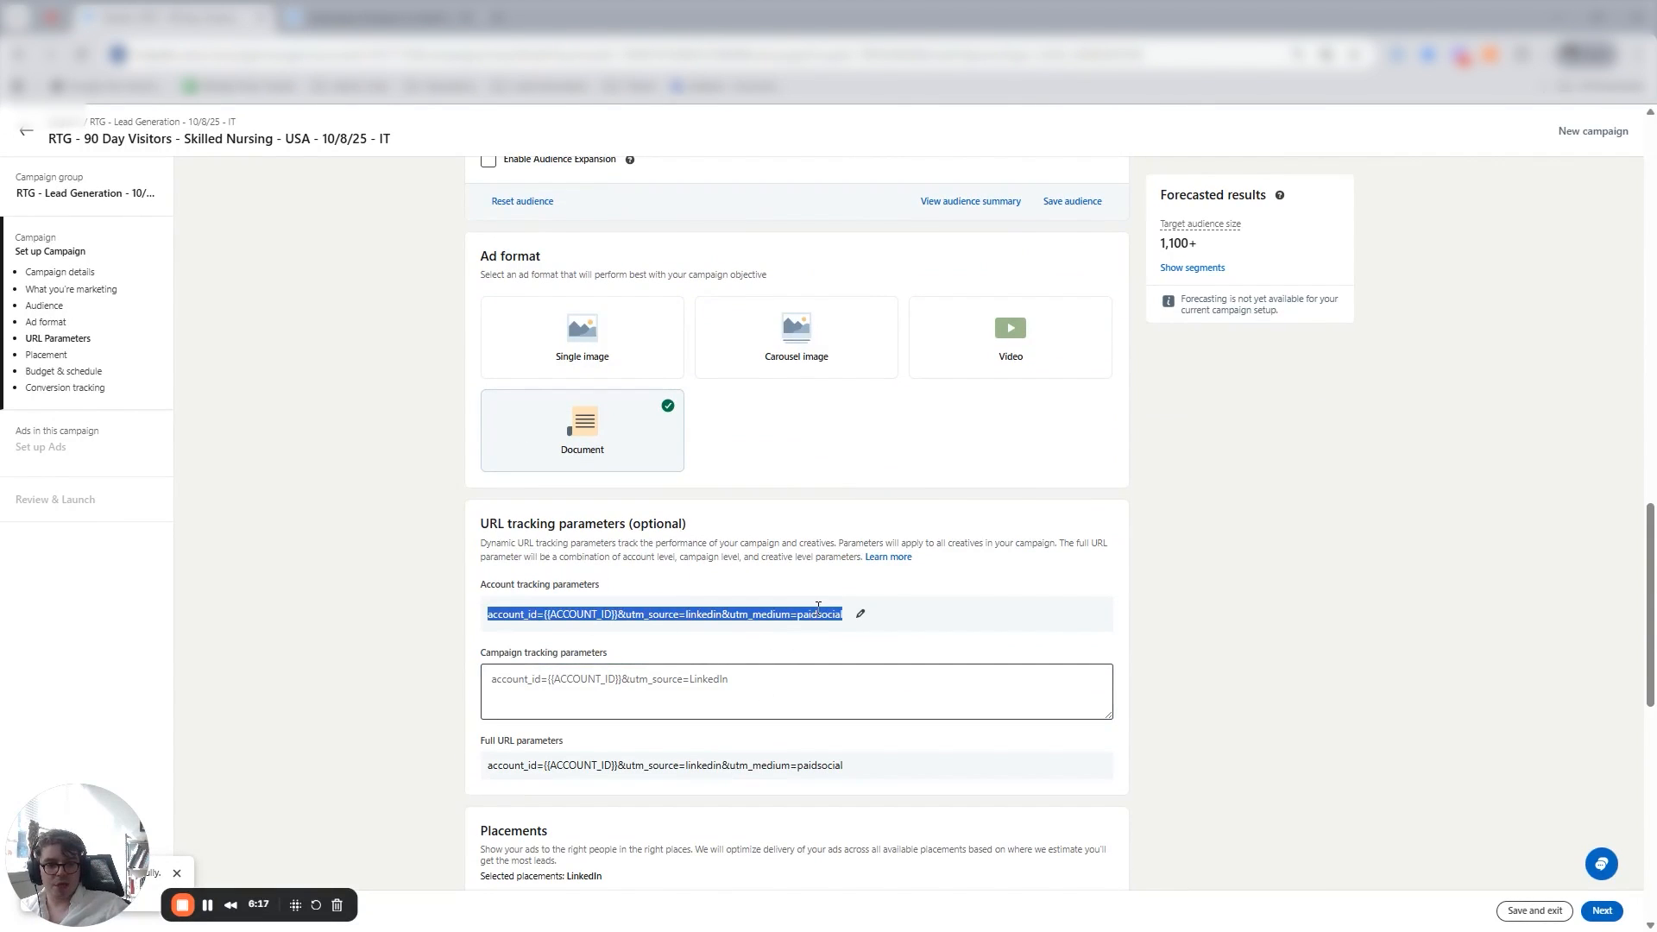
left_click_drag(505, 606, 617, 615)
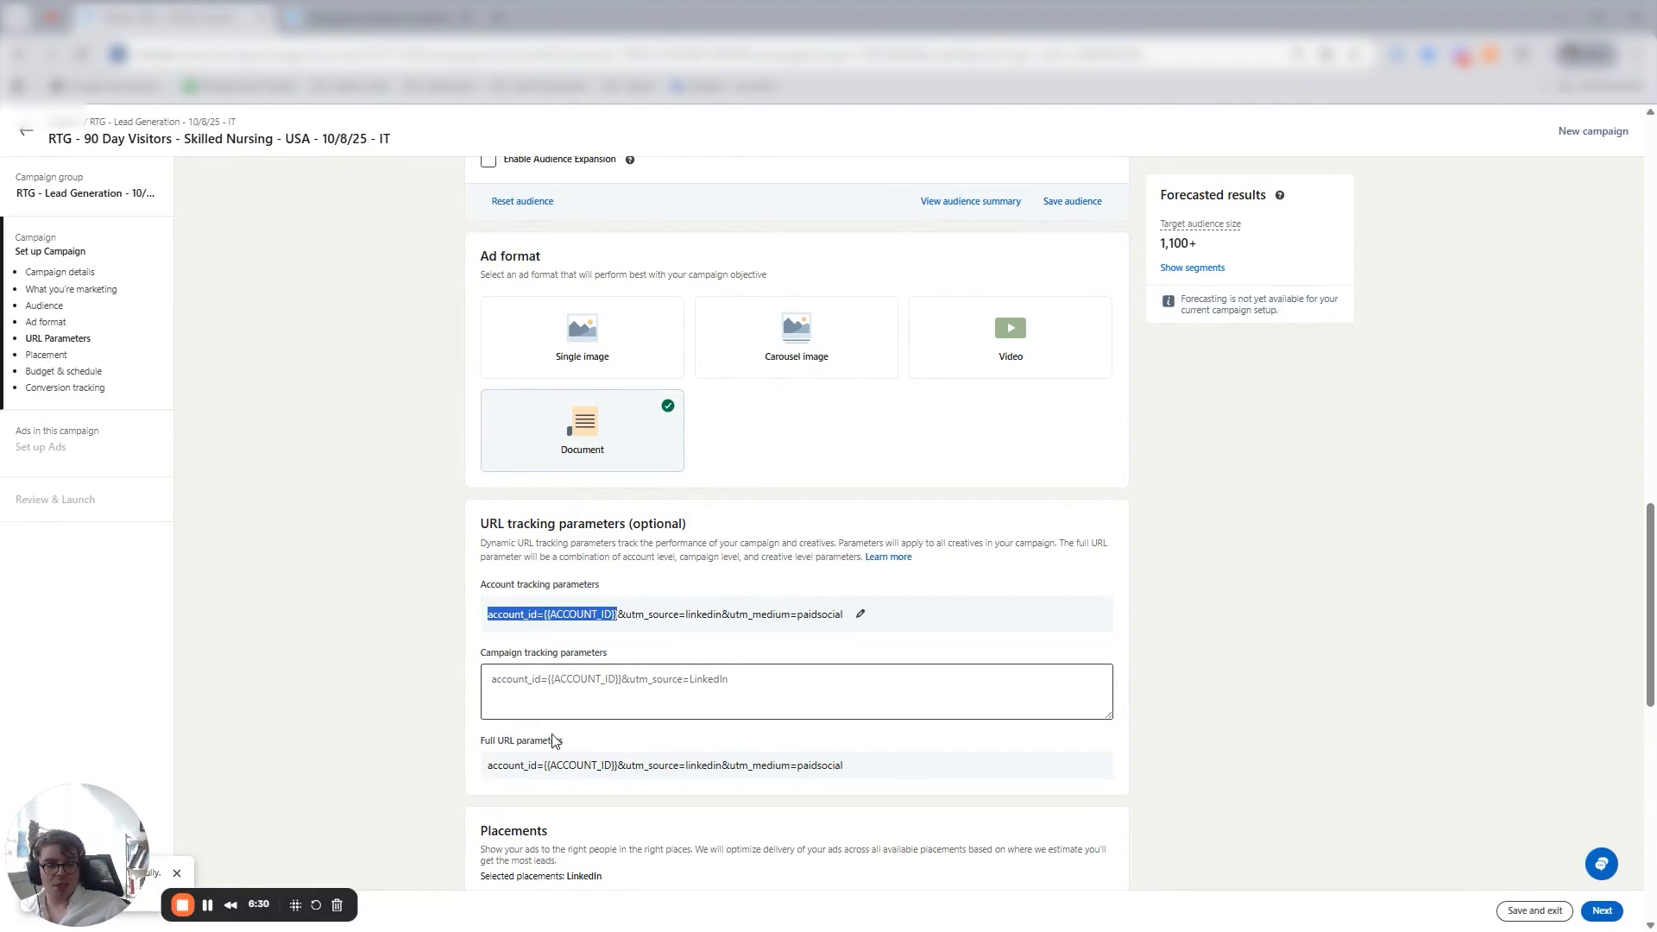
Set the campaign tracking parameters to utm_campaign=rtg-90-days&utm_content=document-pbj and select the whole entry.
left_click(651, 690)
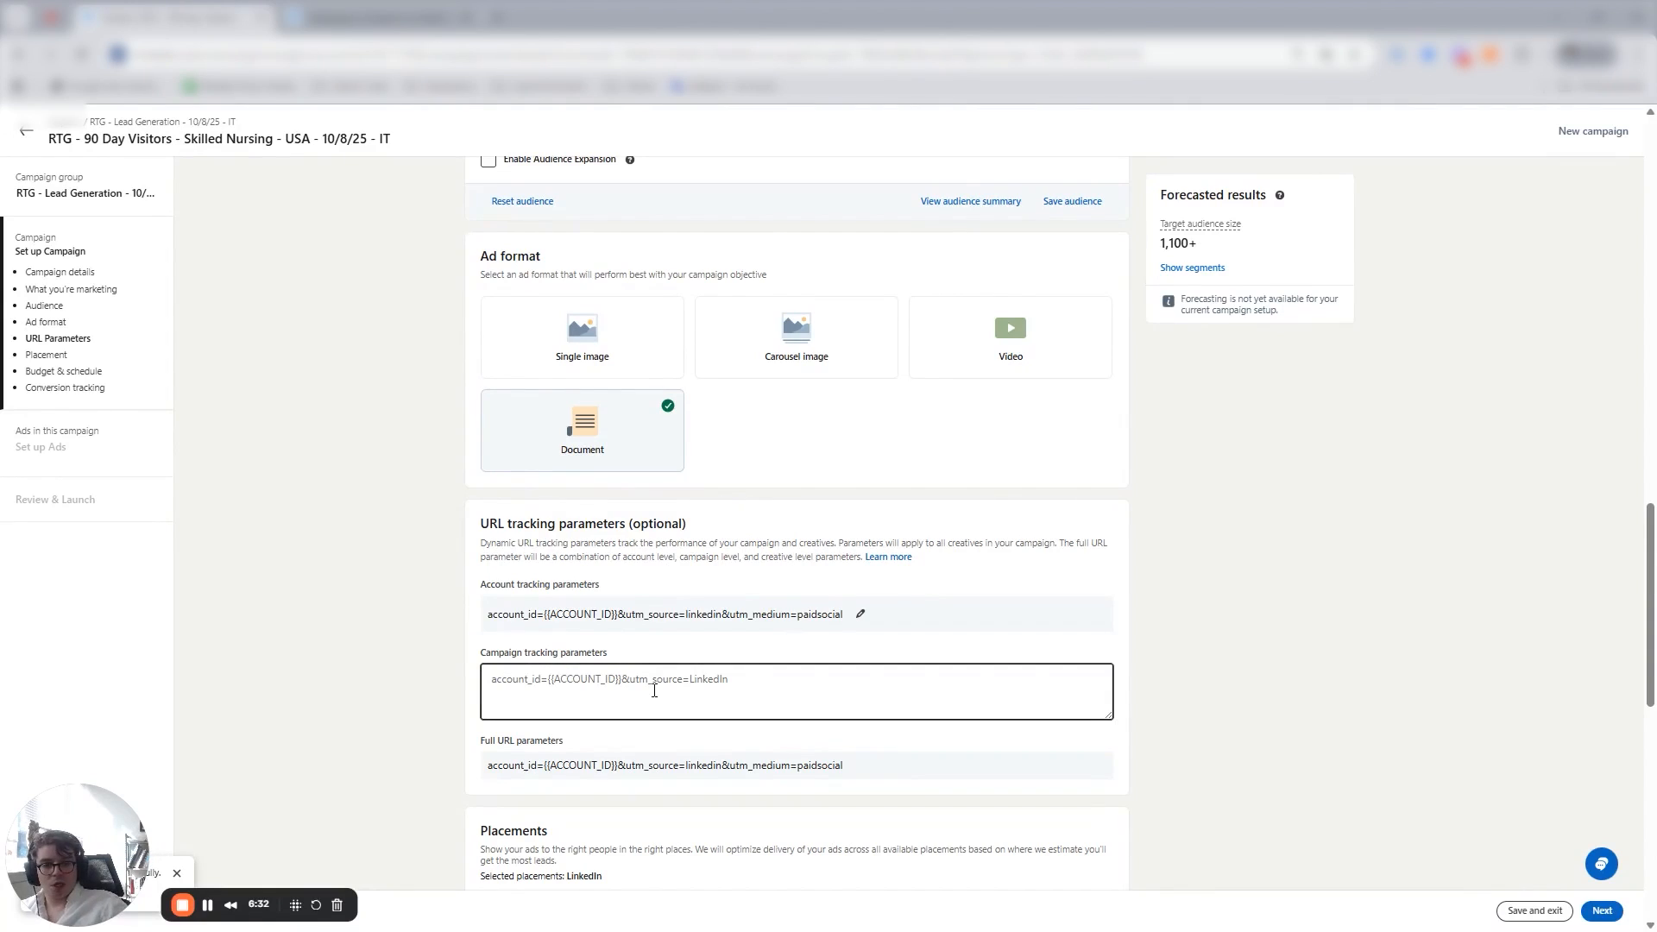
type("utm")
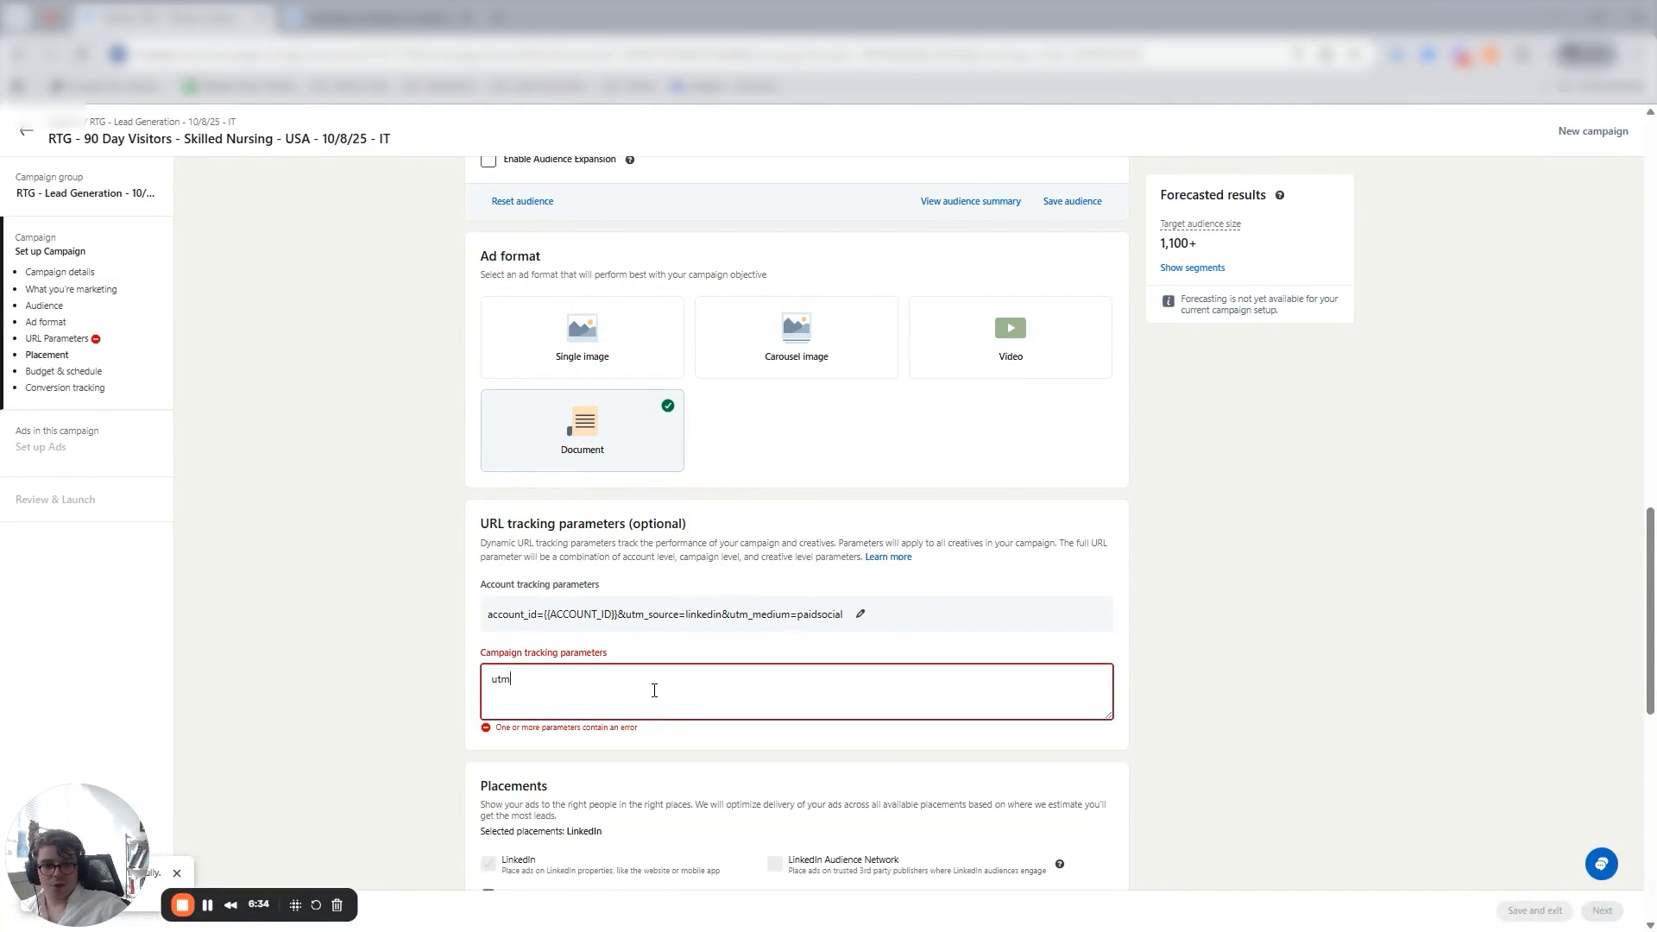
type("_")
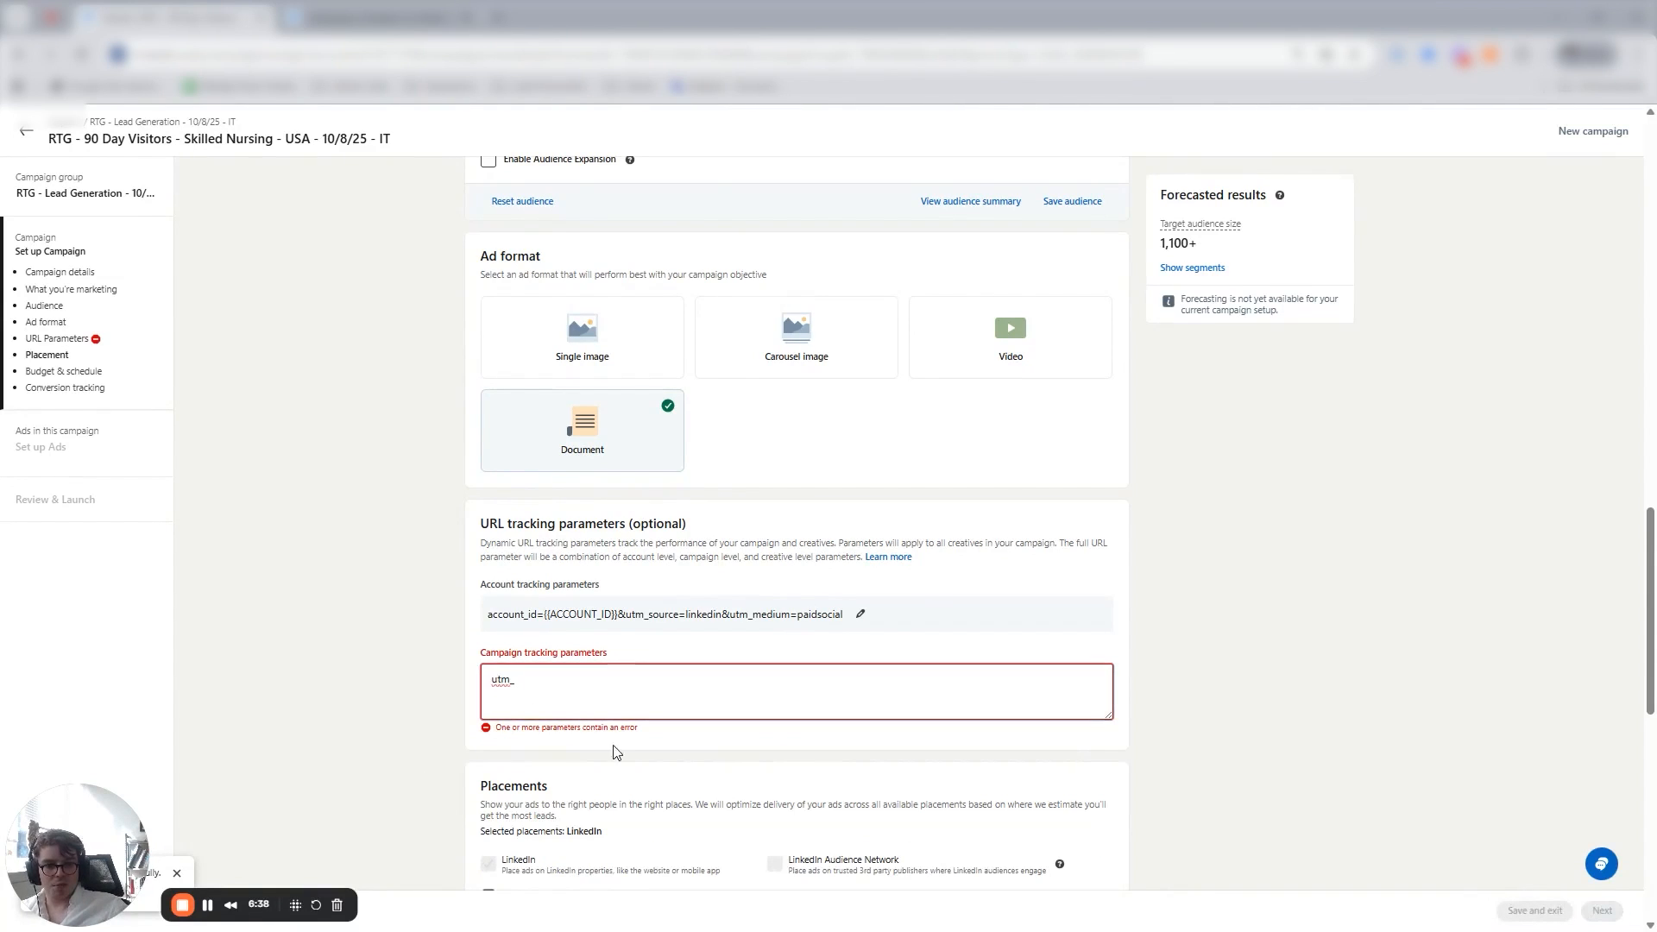
type("campai")
type("gn")
type("=")
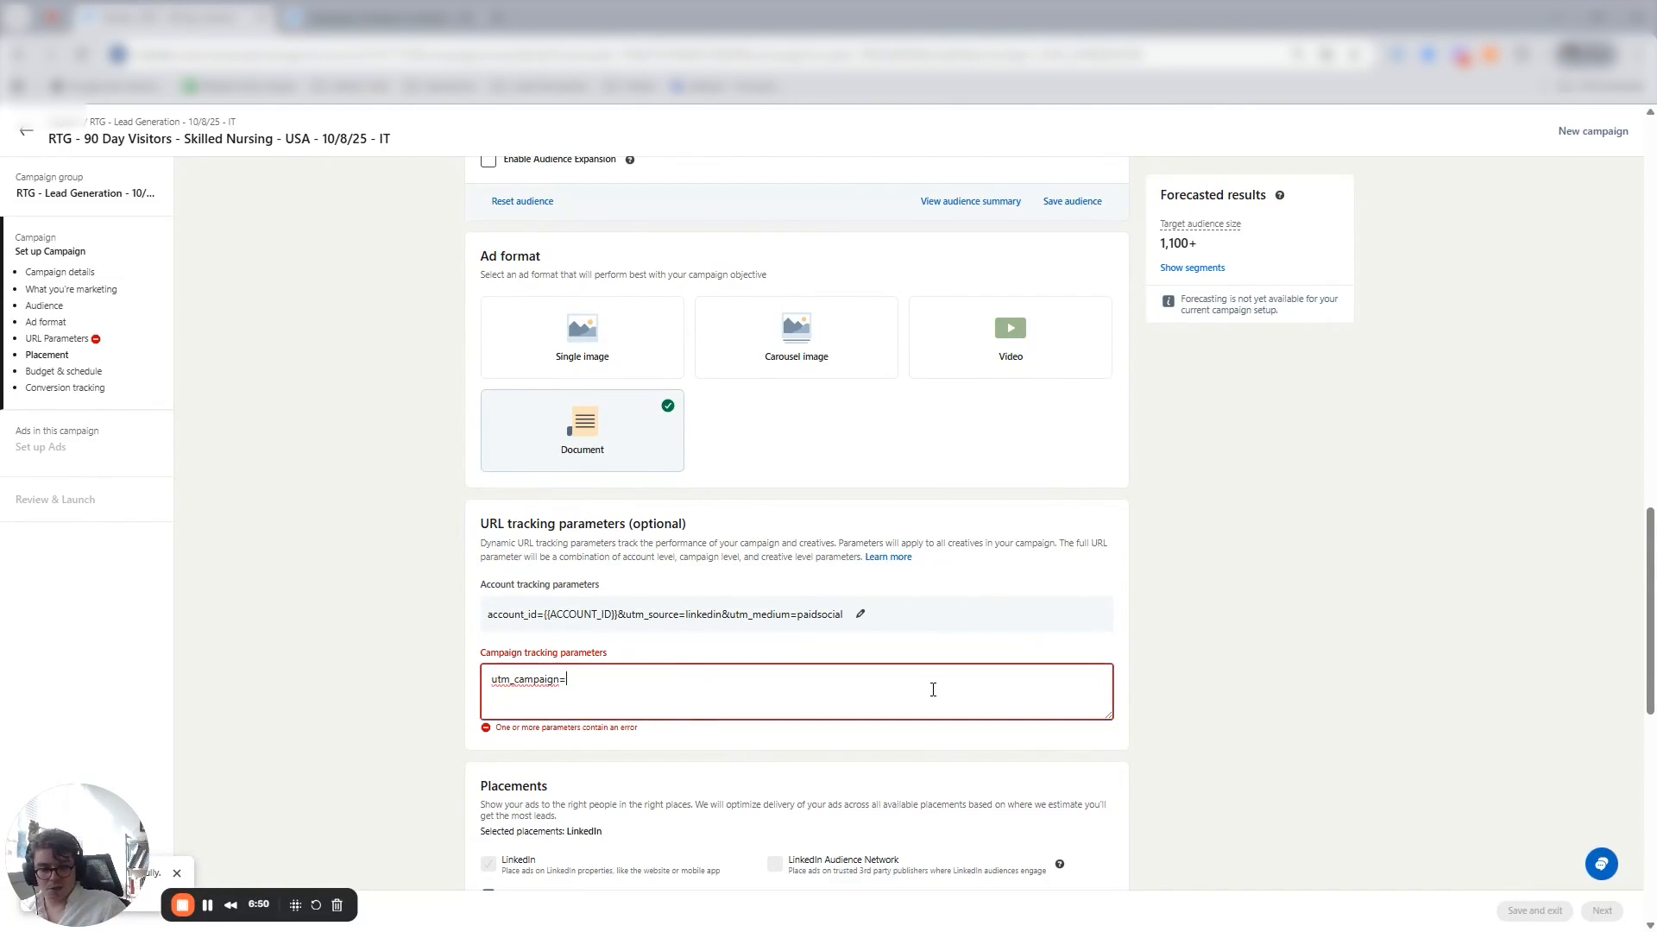
type("rtg-90")
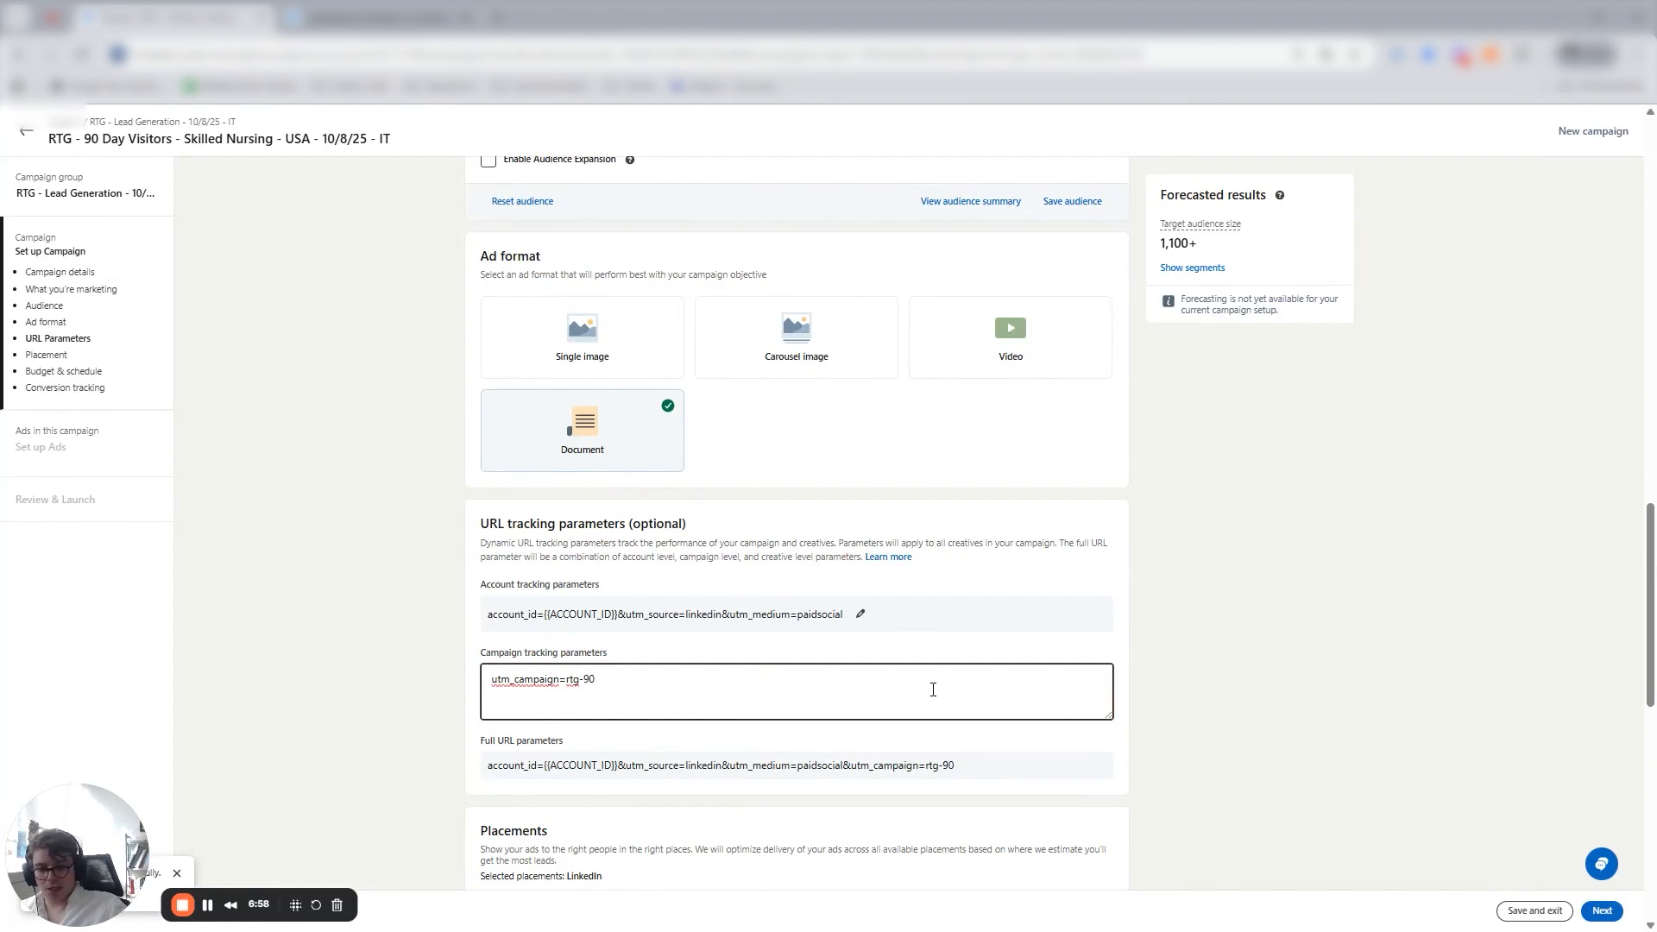
type("-days&utm_cont")
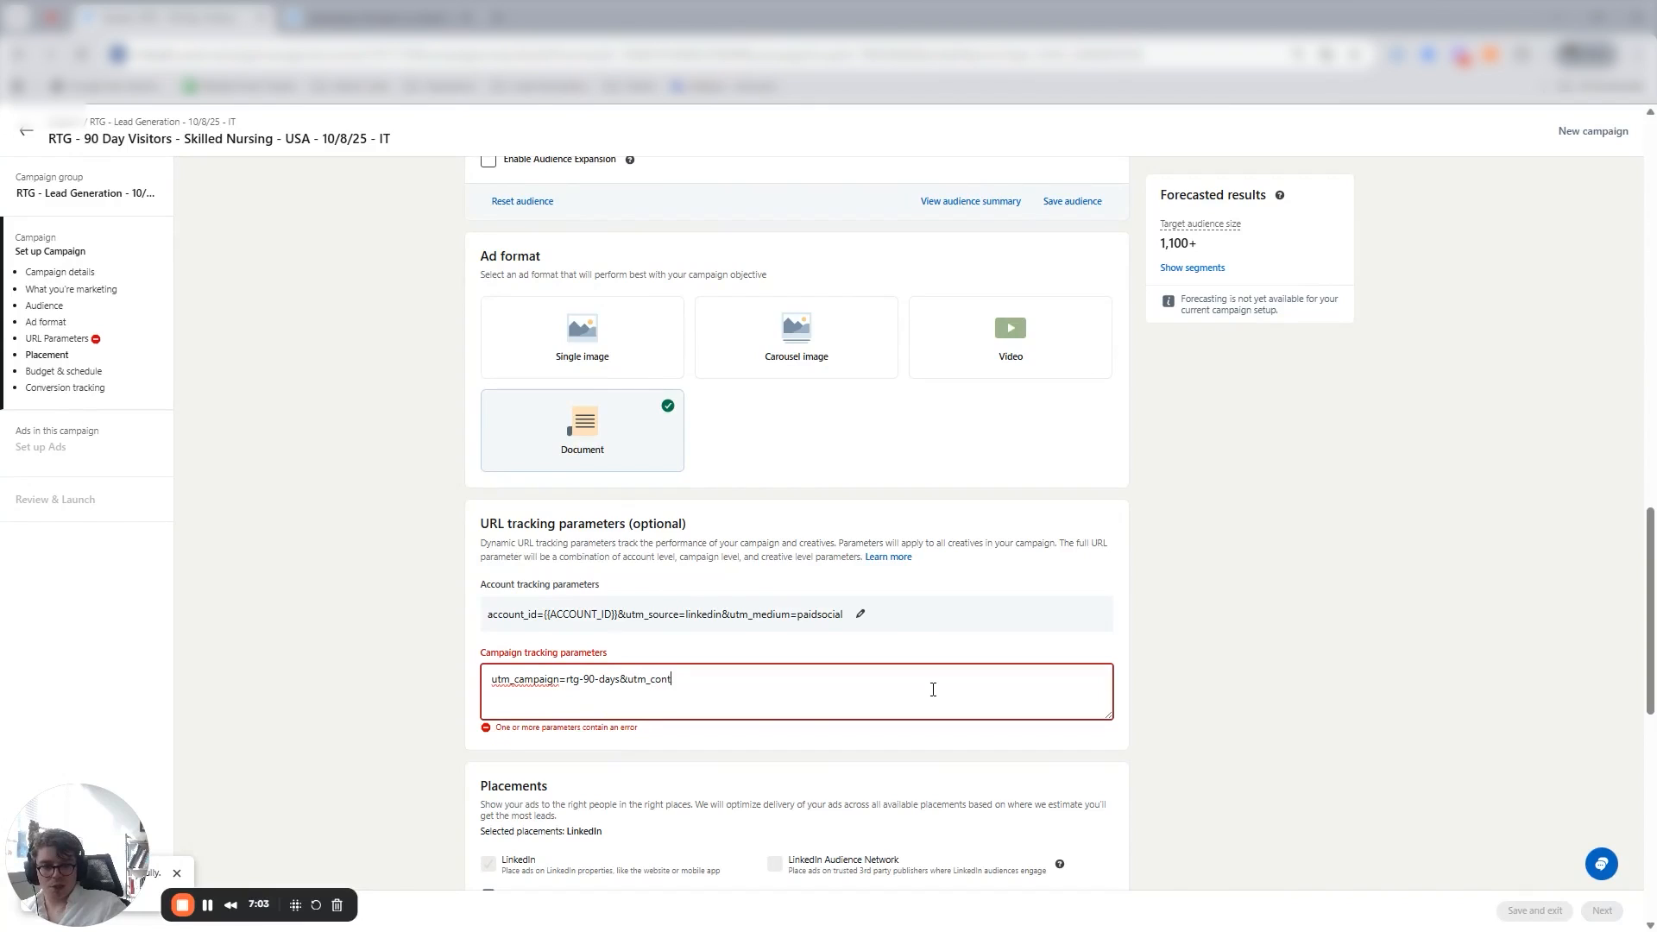
type("ent=")
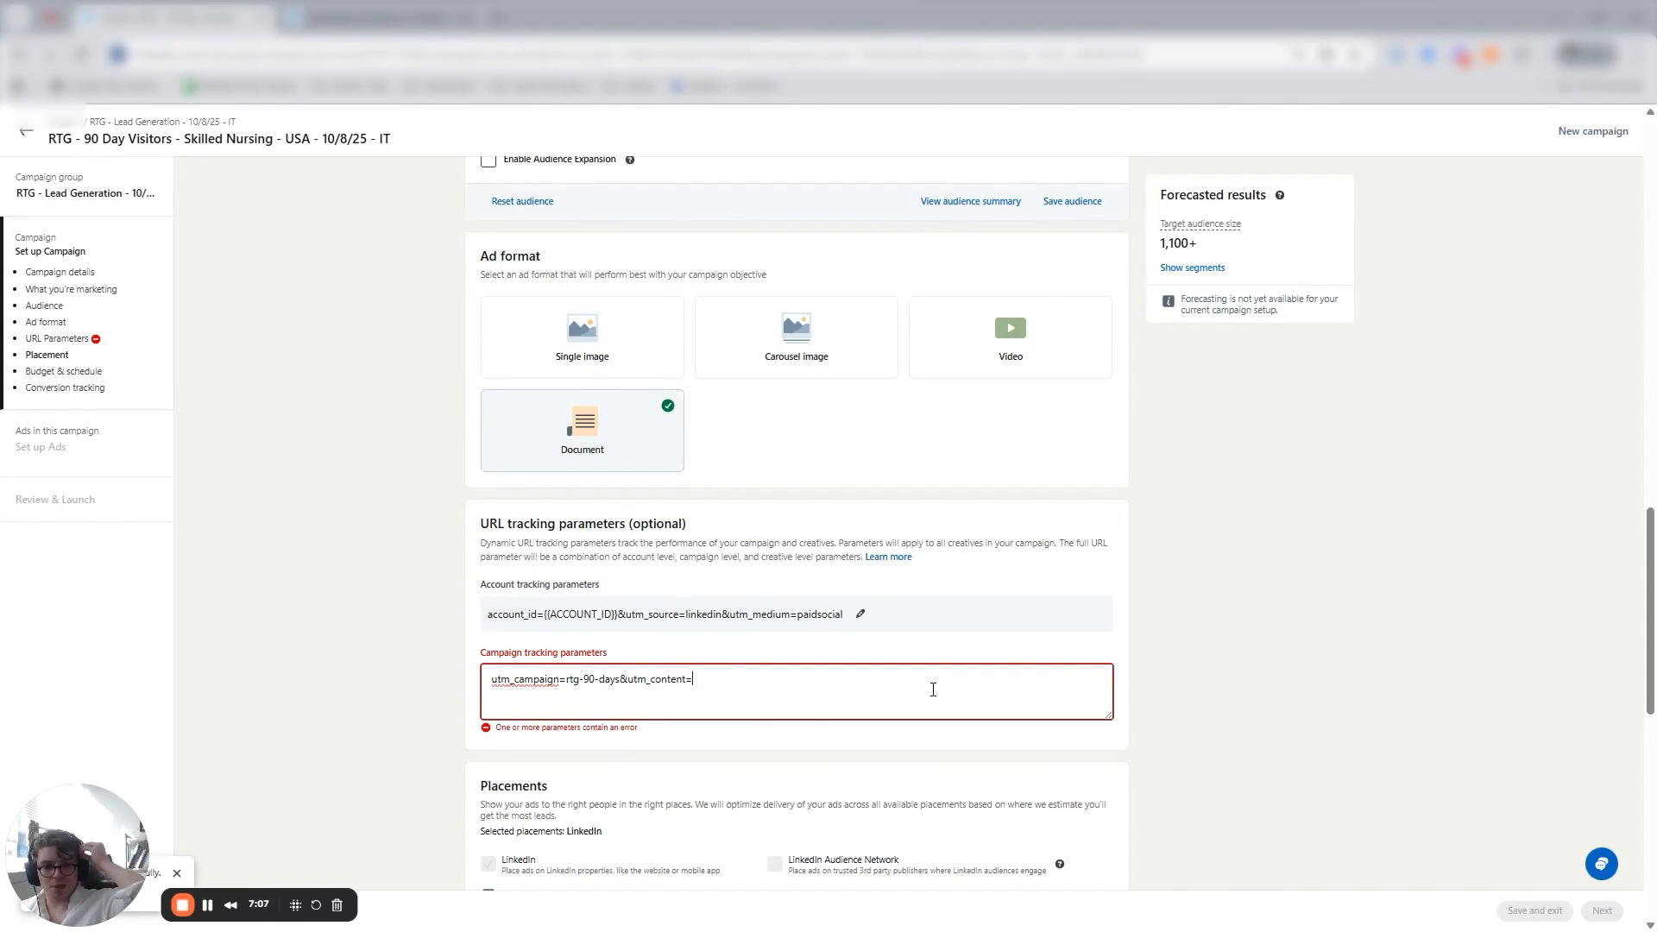
type("d")
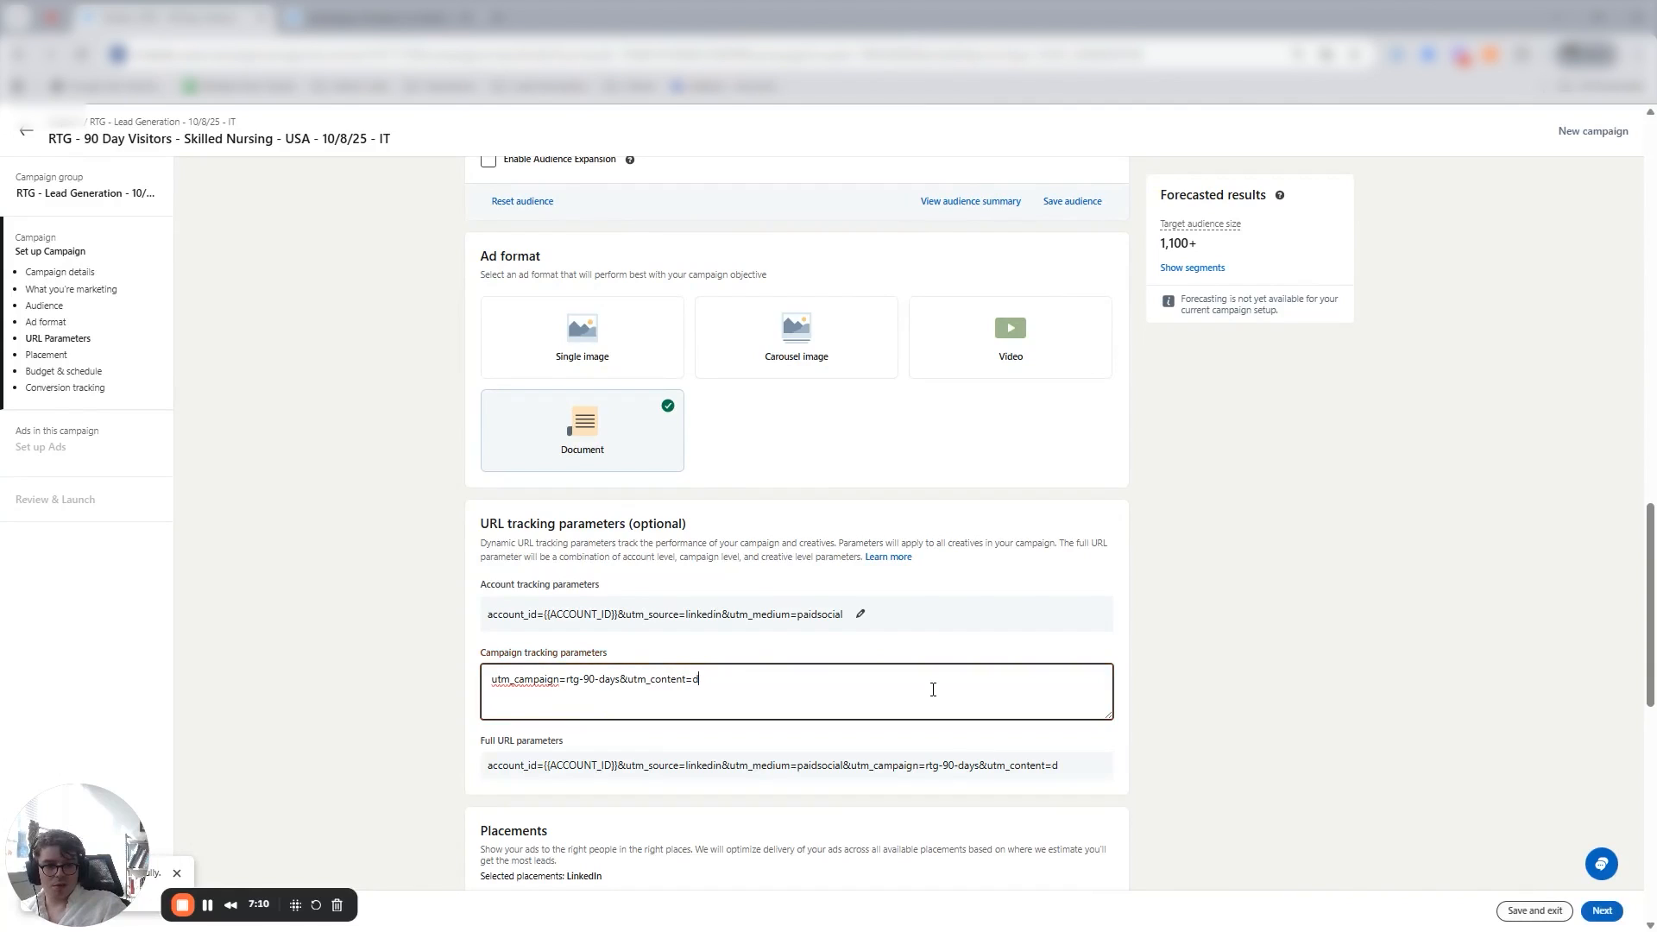
type("ocument-pbj")
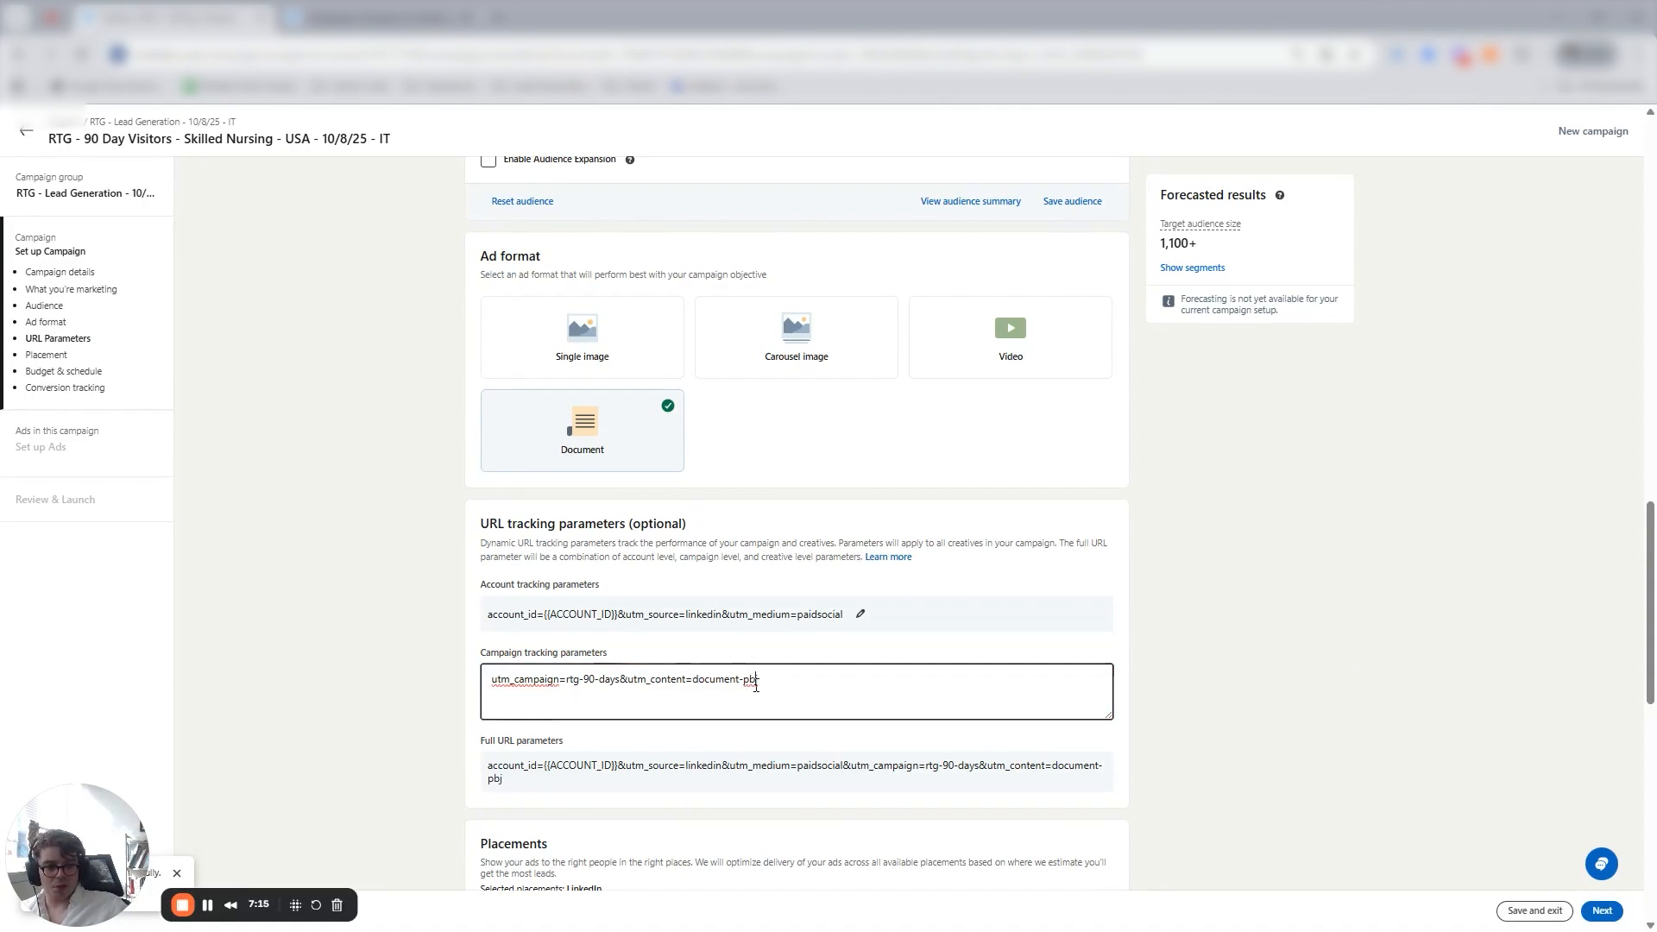
key("ctrl+a")
scroll(1302, 649, "down", 4)
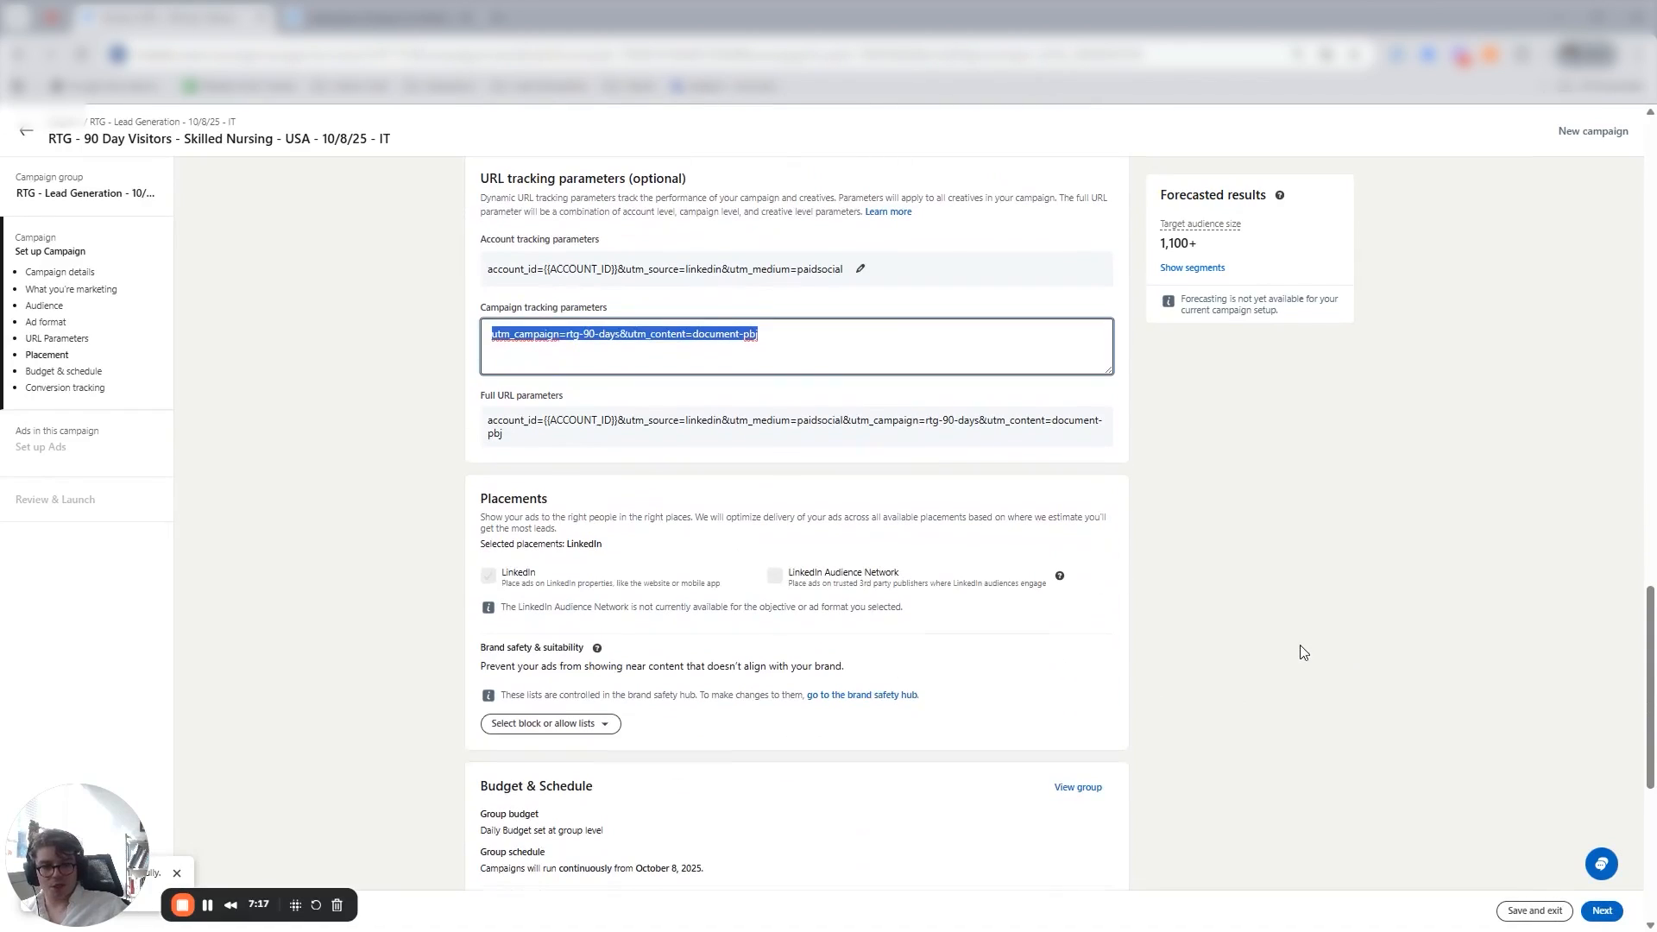
Examine the LinkedIn Audience Network placement option with its description, and review the manual bid per click under the bidding strategy.
double_click(949, 619)
left_click_drag(901, 574, 848, 586)
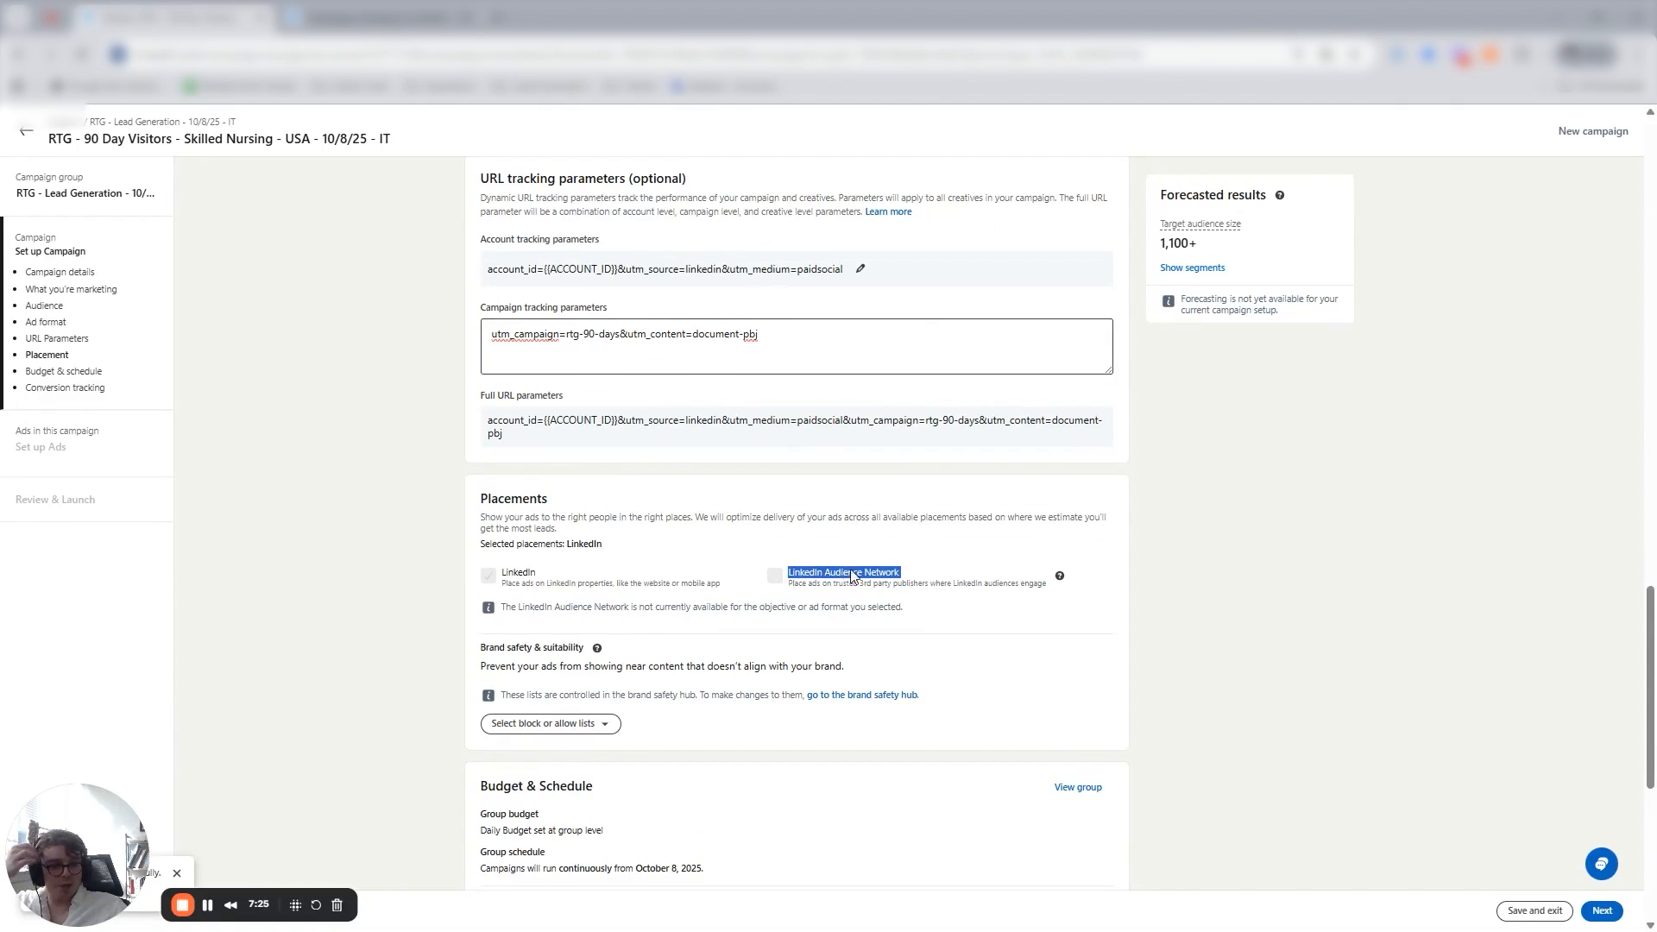
triple_click(895, 580)
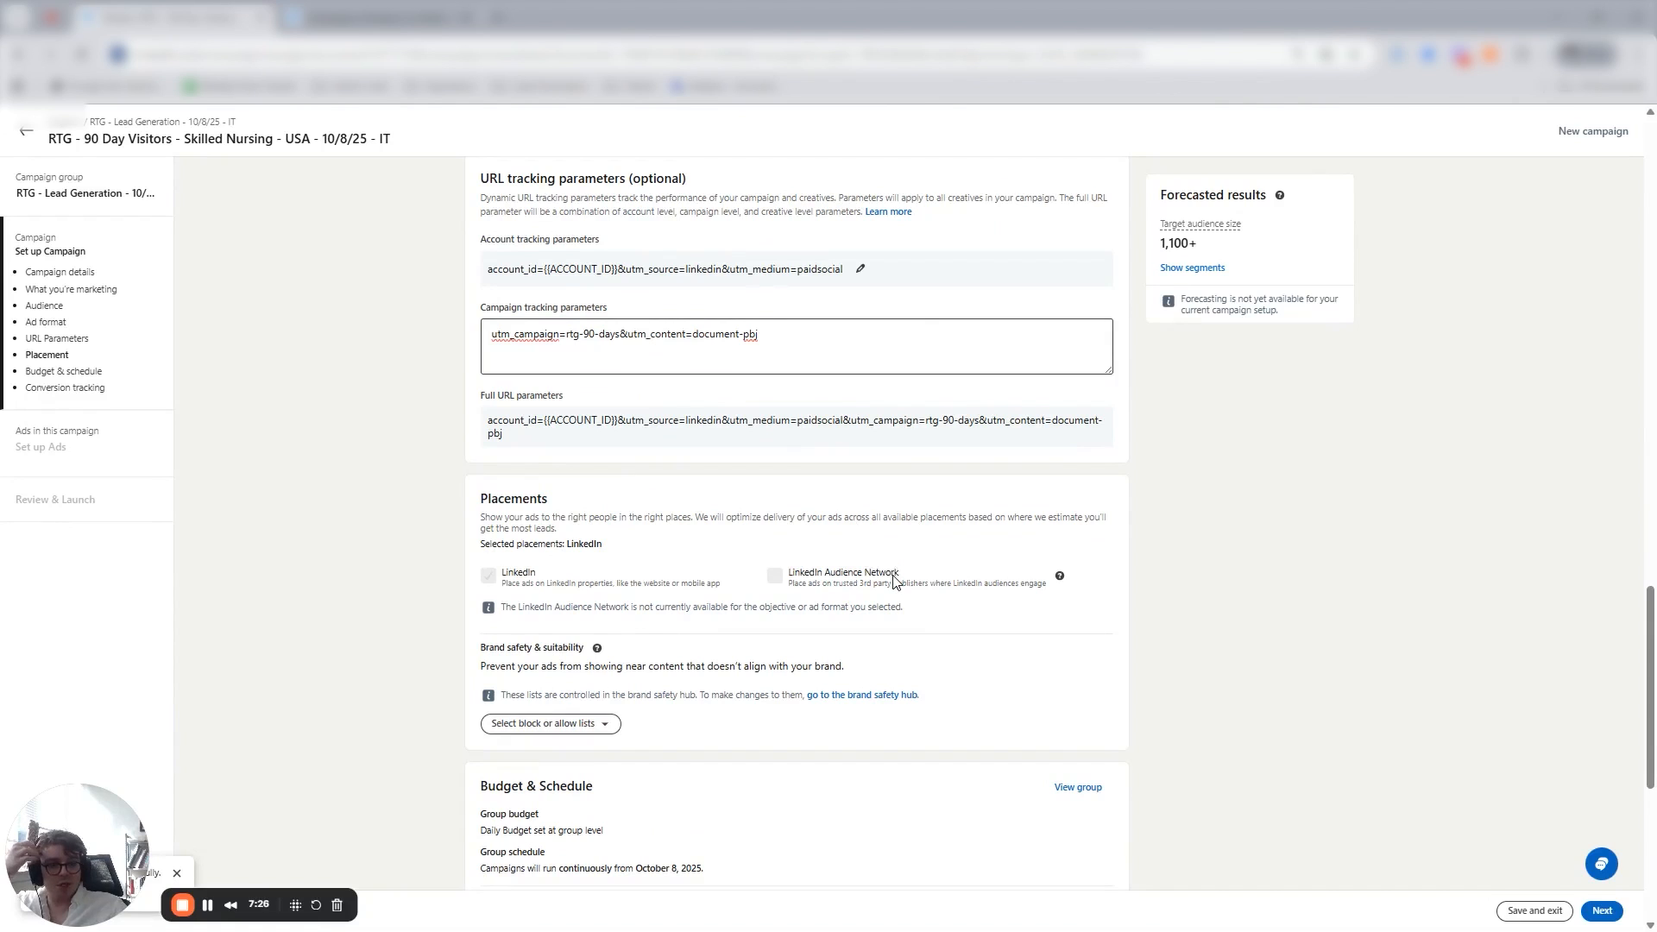
triple_click(1005, 584)
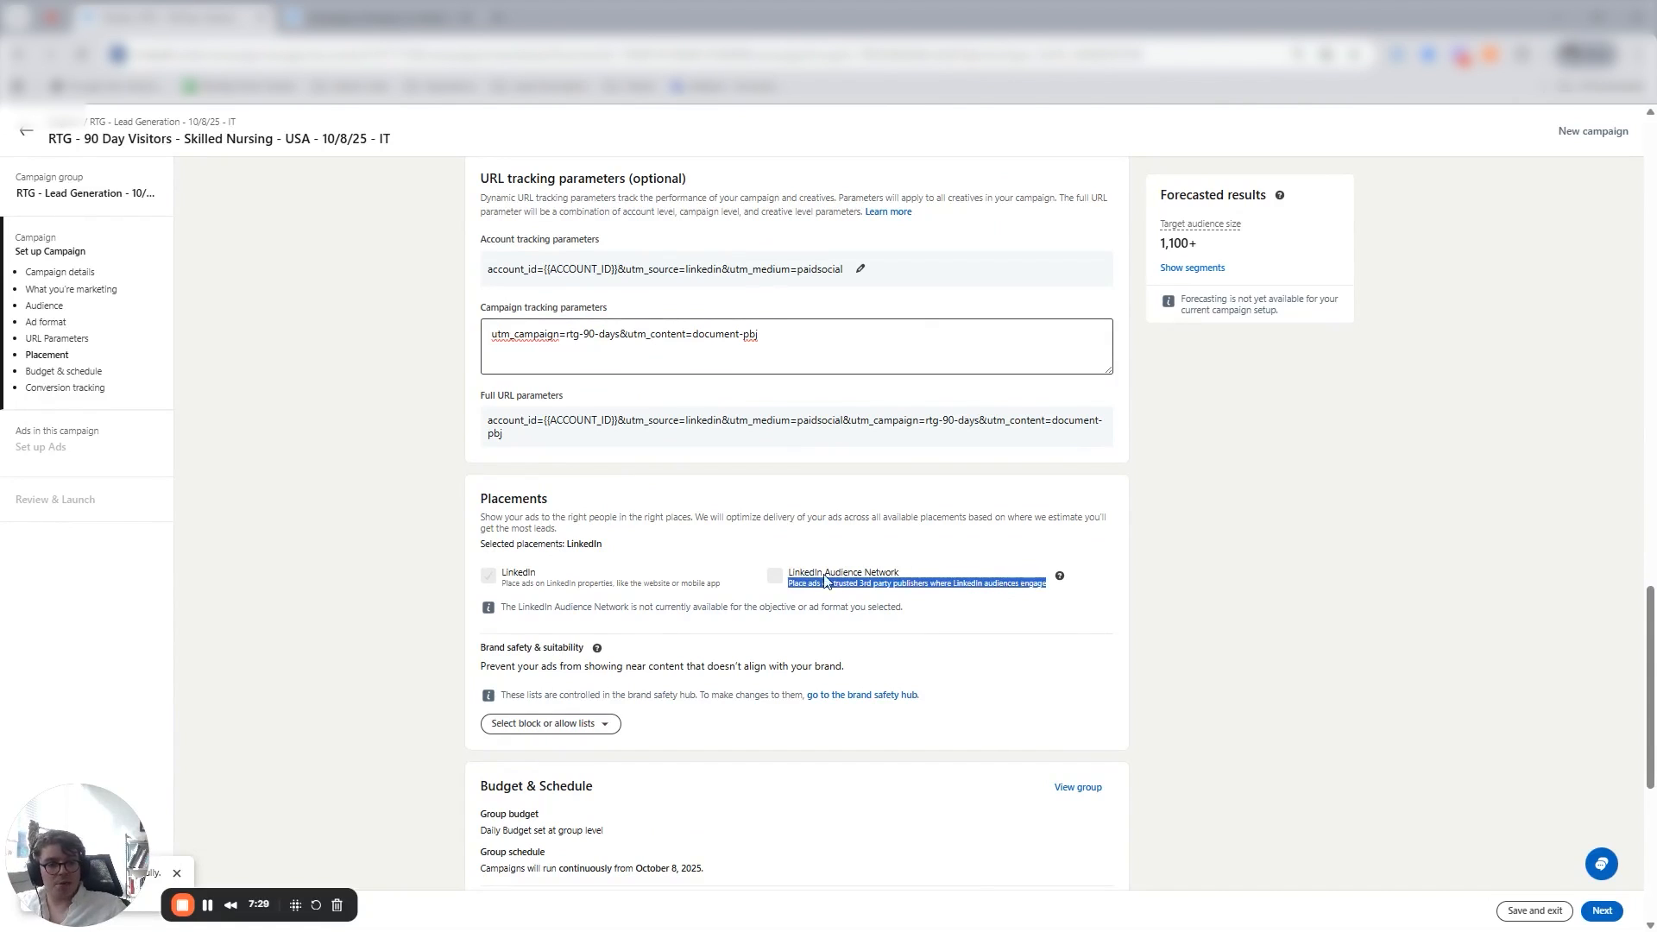
scroll(828, 573, "down", 3)
scroll(632, 600, "down", 3)
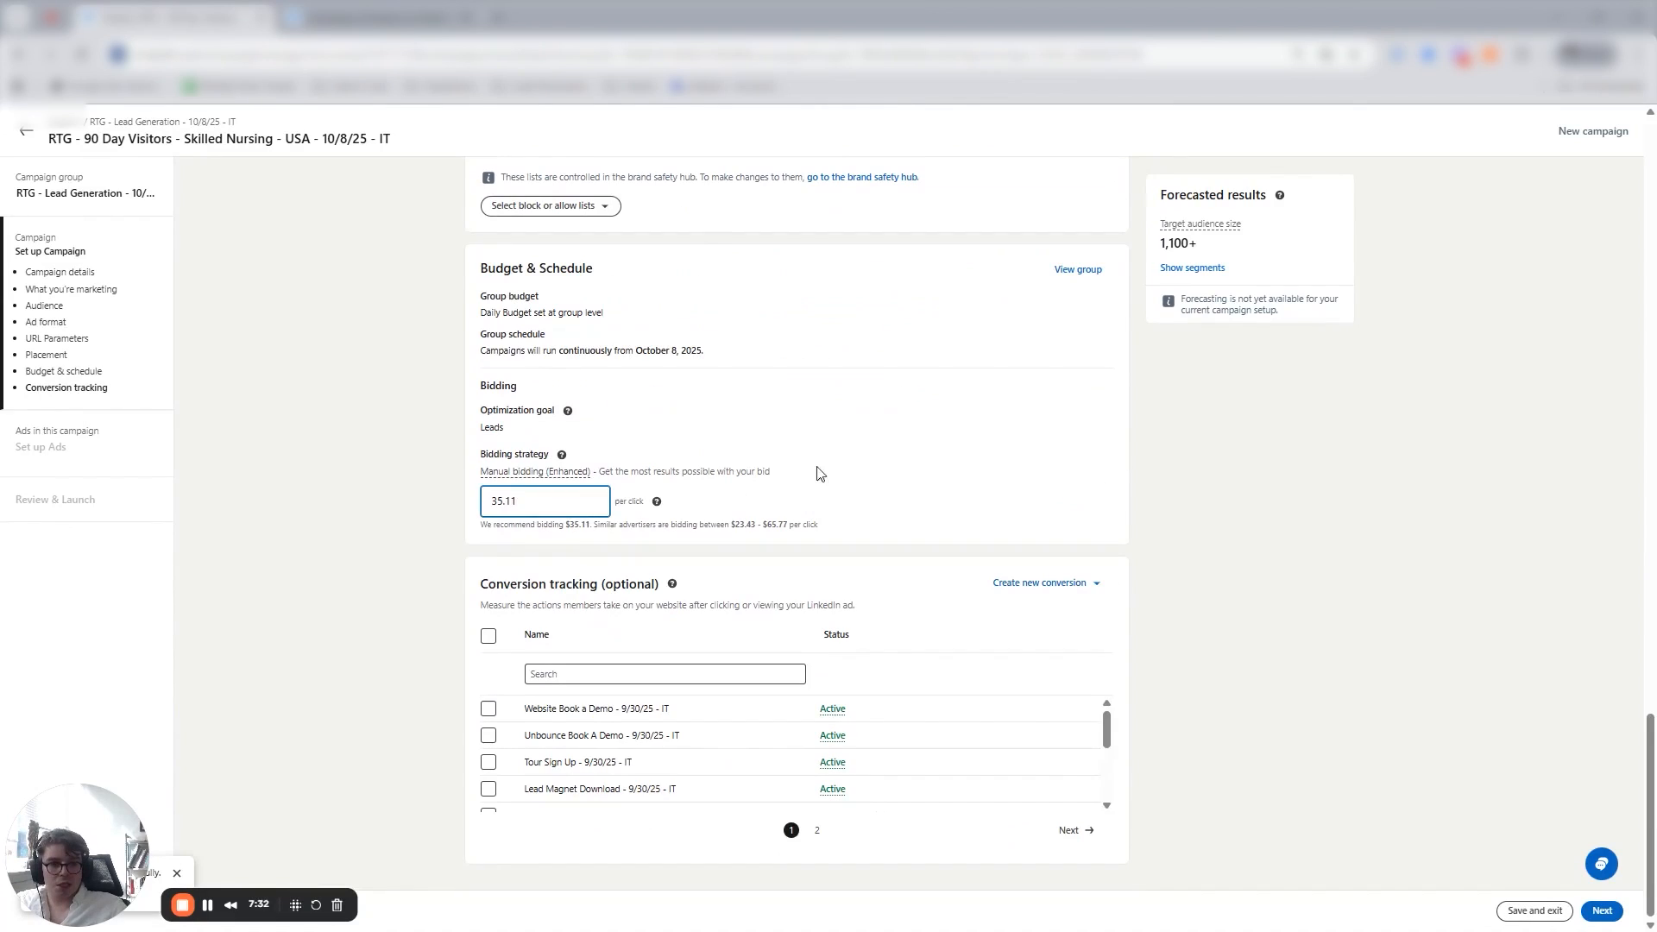
double_click(538, 510)
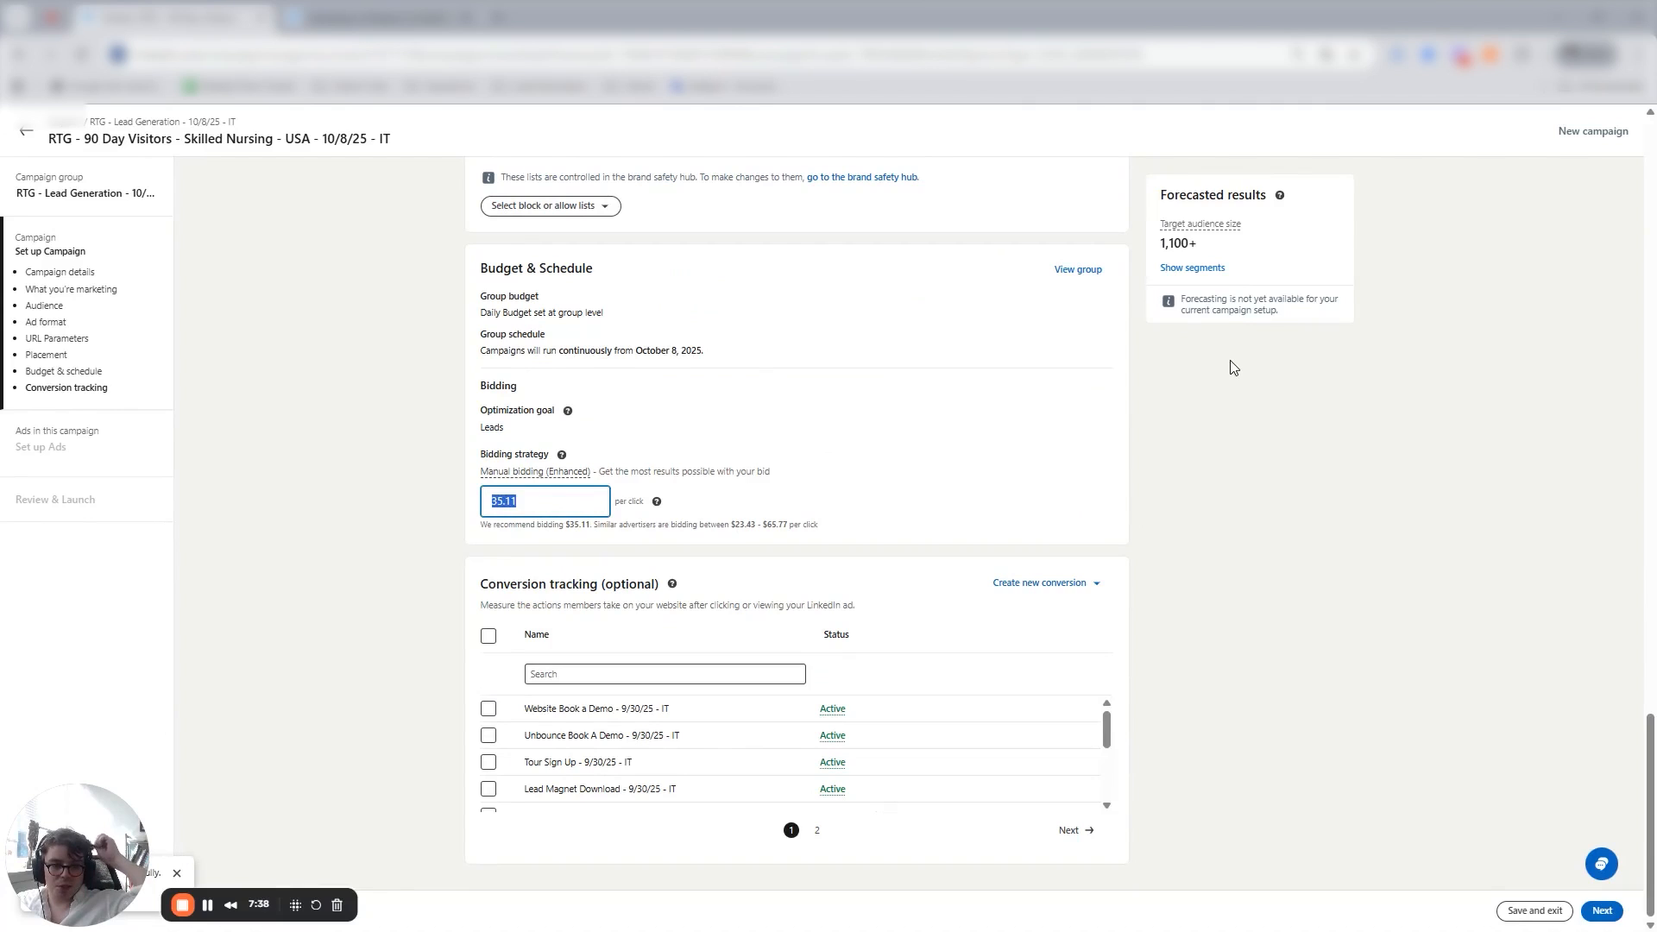
Select all conversions at once for the campaign's conversion tracking and look through the selected list.
left_click(491, 636)
scroll(943, 599, "down", 2)
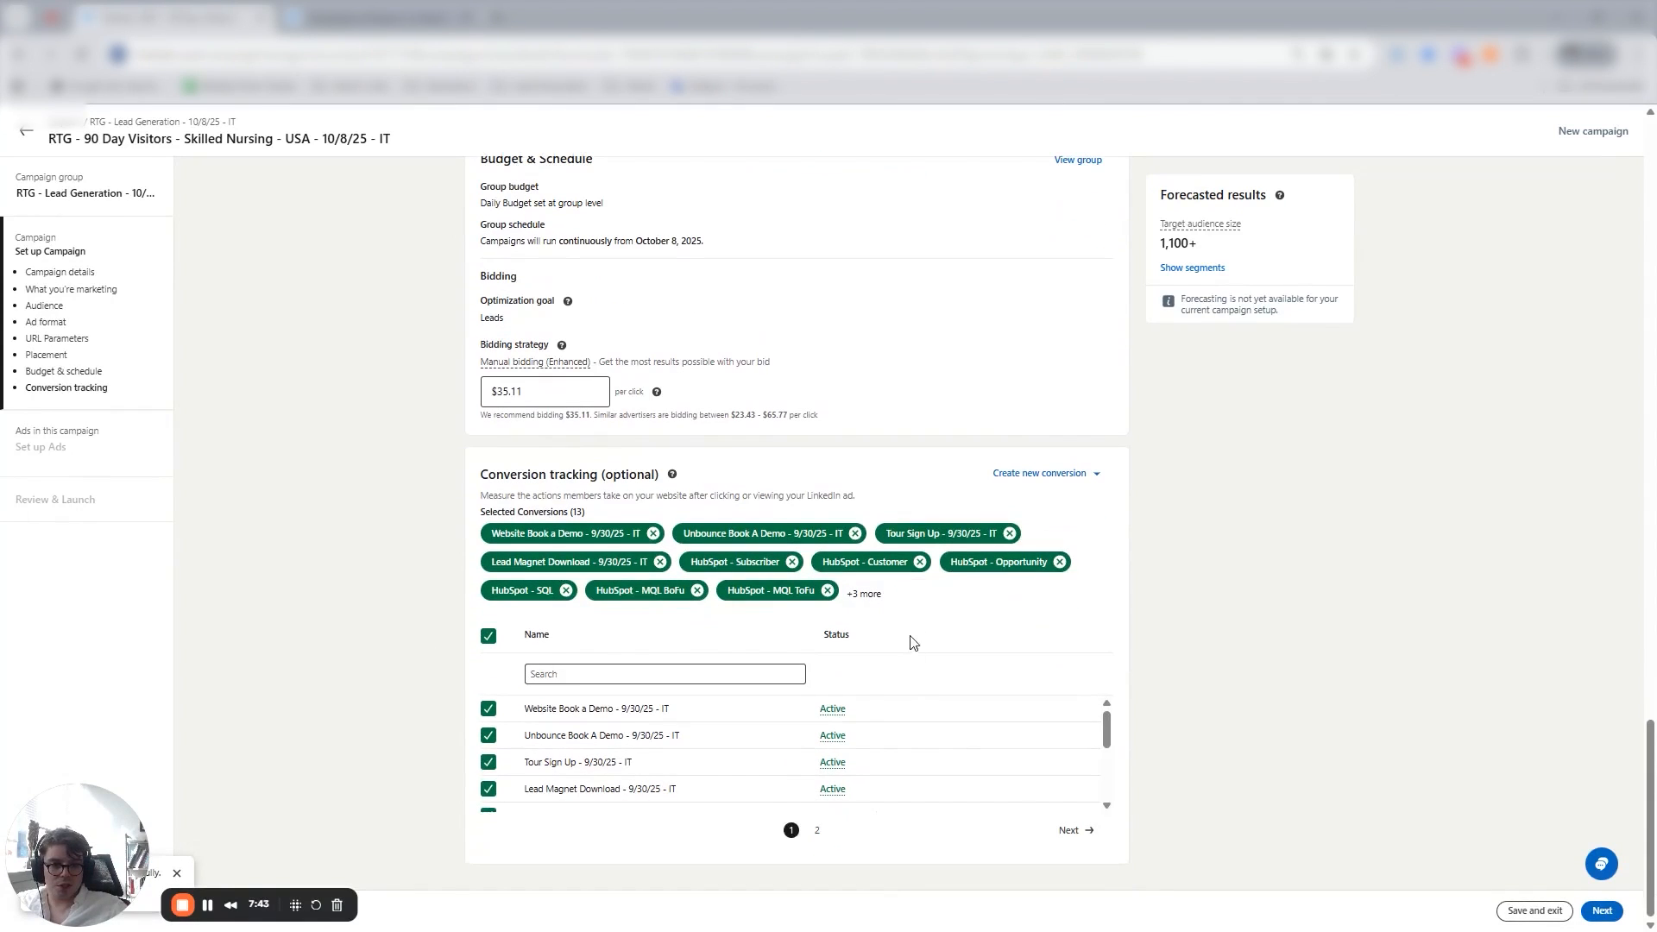
scroll(806, 769, "down", 3)
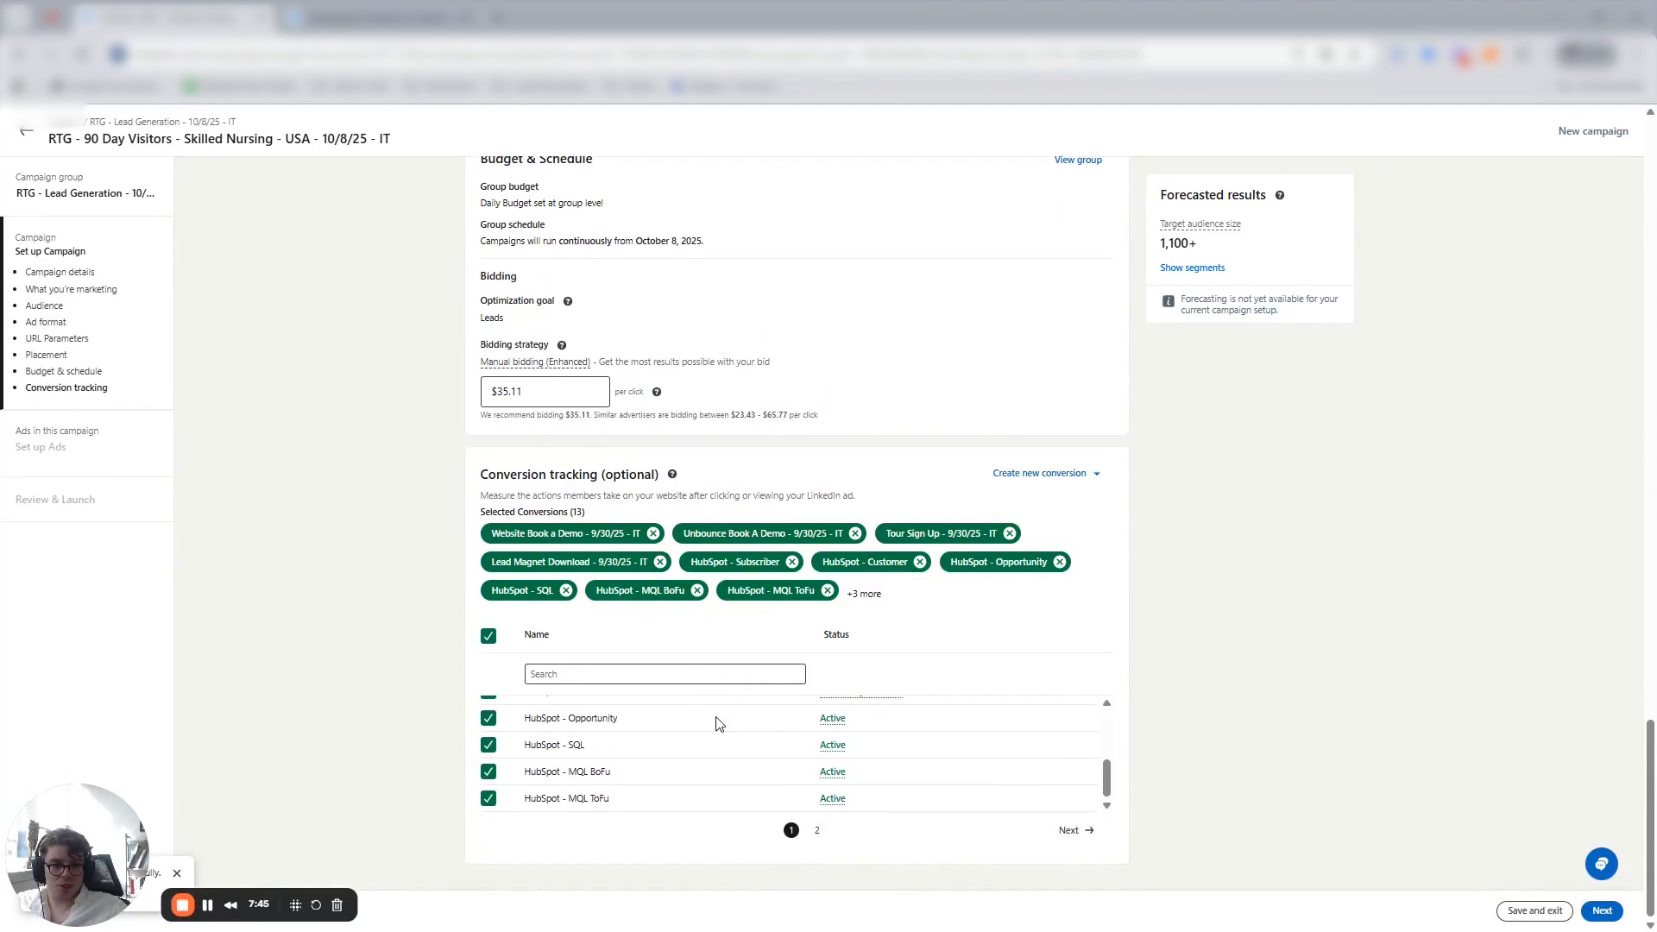